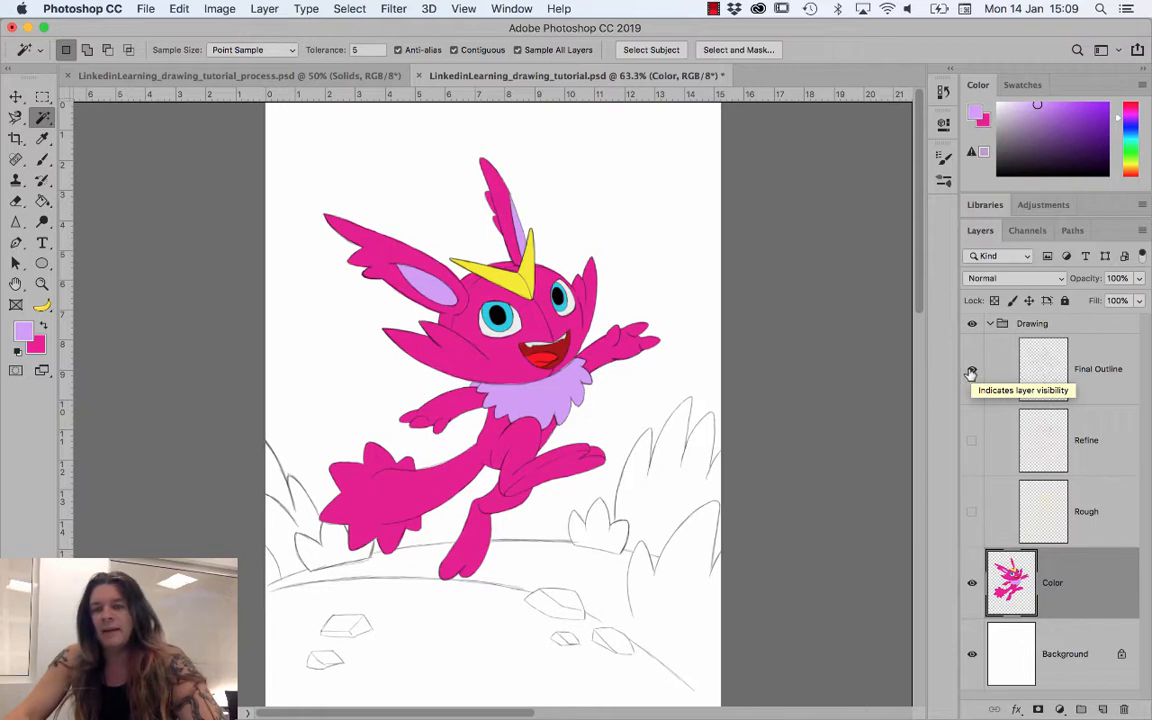
- Hide the Final Outline layer and collapse the Drawing group
left_click(971, 370)
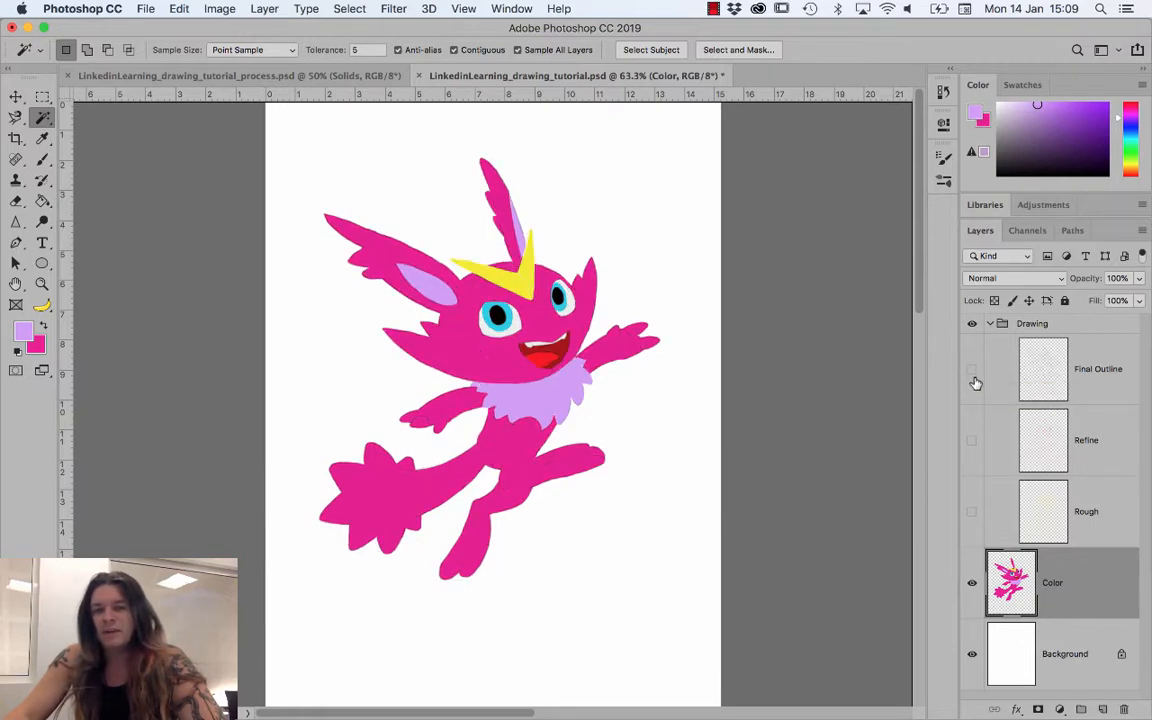
left_click(990, 324)
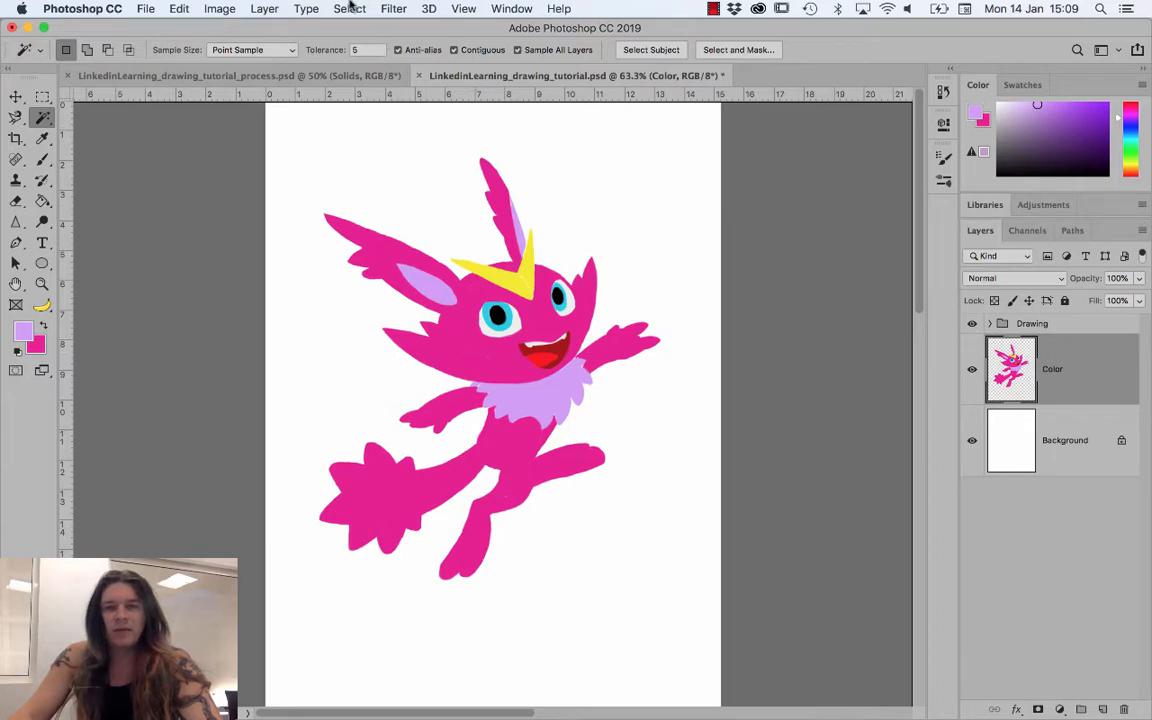
- Select the character's pink areas with Color Range, using Localized Color Clusters, a Fuzziness of 63 and a Range of 100%
left_click(350, 8)
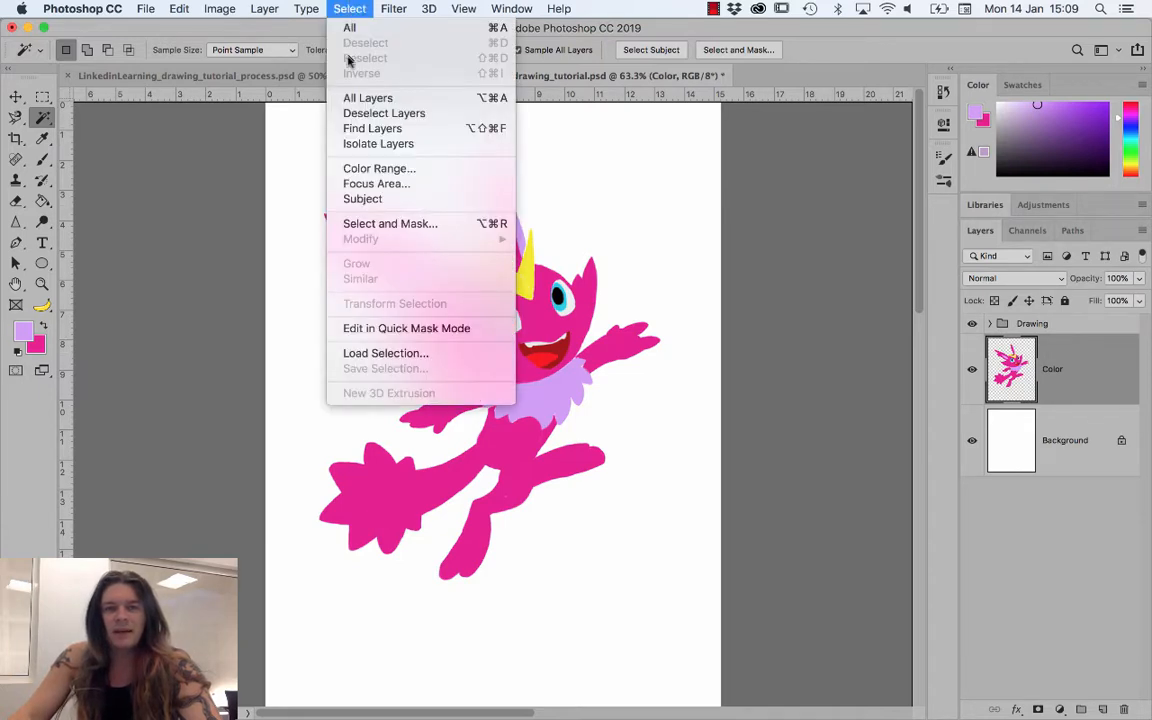
left_click(351, 176)
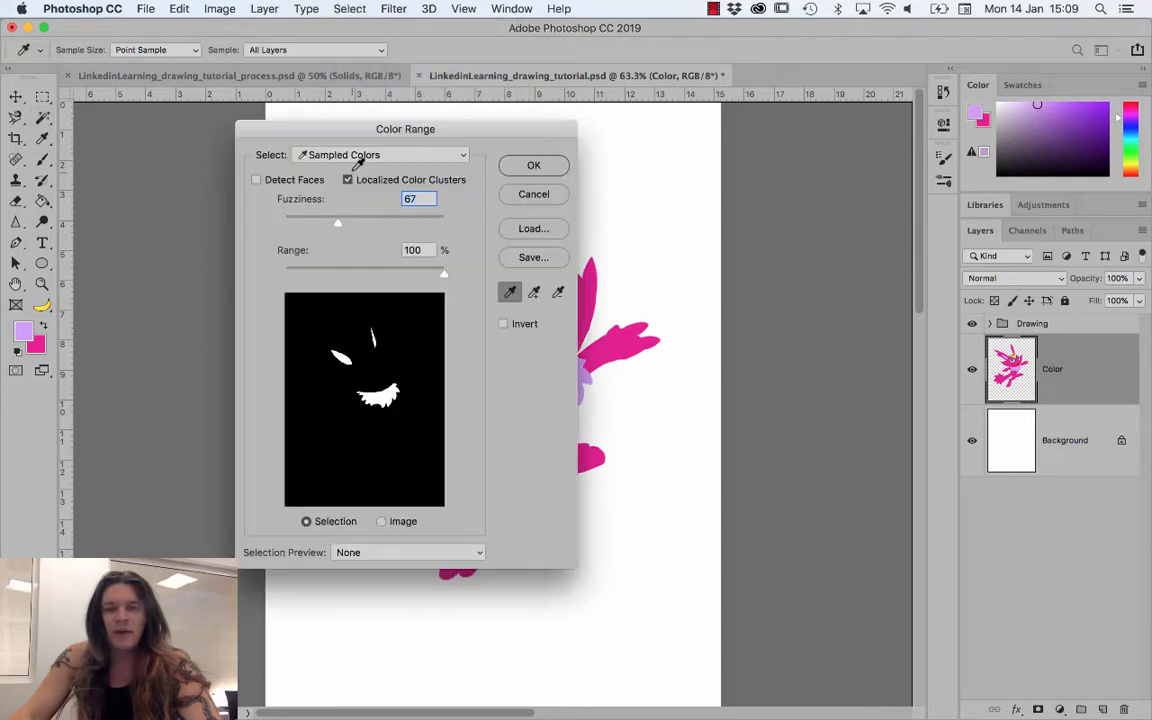
mouse_move(388, 128)
left_mouse_down()
mouse_move(638, 118)
mouse_move(810, 128)
mouse_move(845, 142)
left_mouse_up()
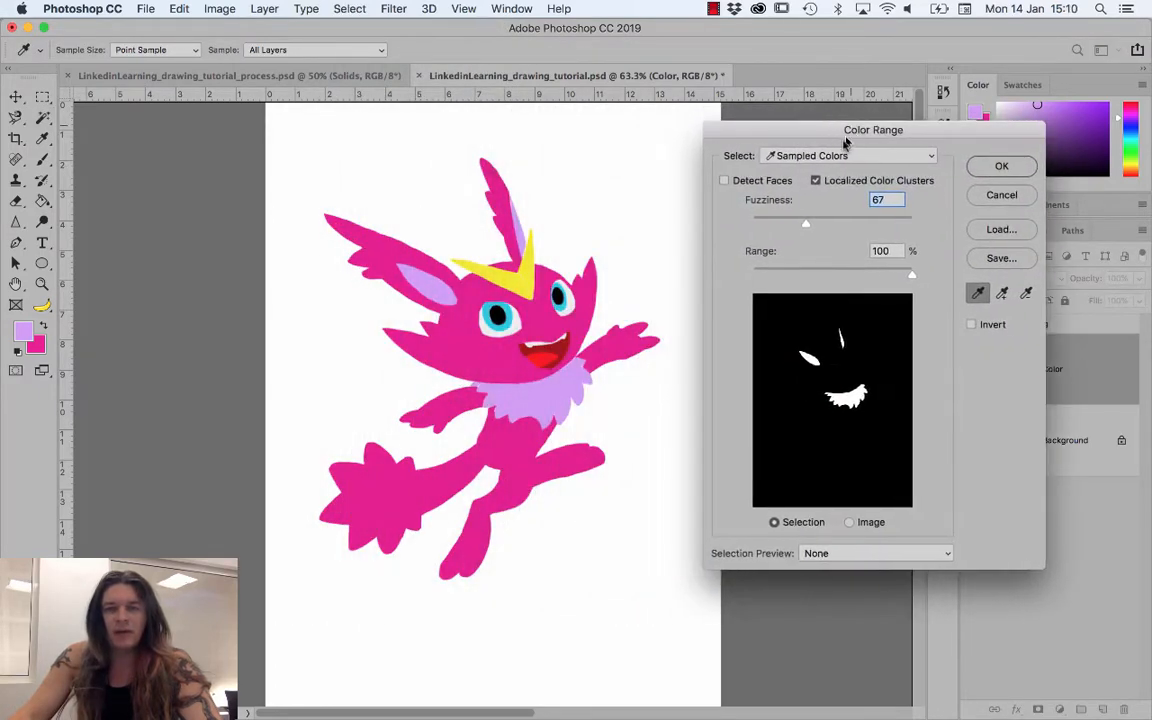
left_click(817, 182)
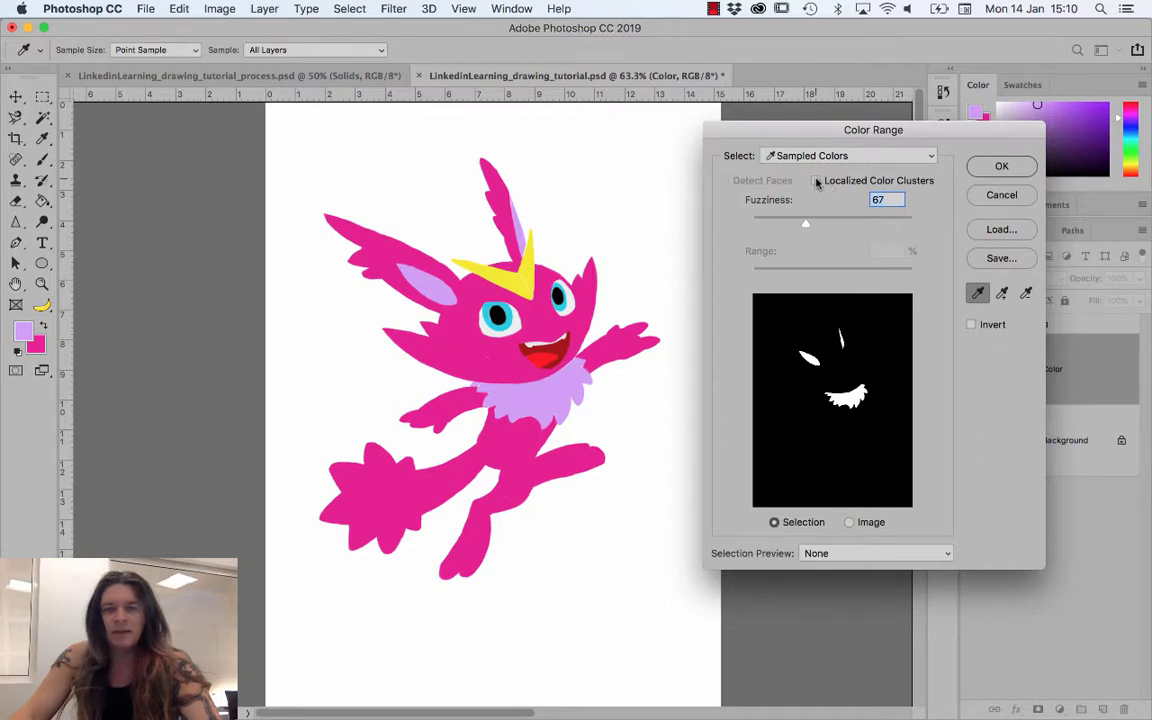
left_click(816, 182)
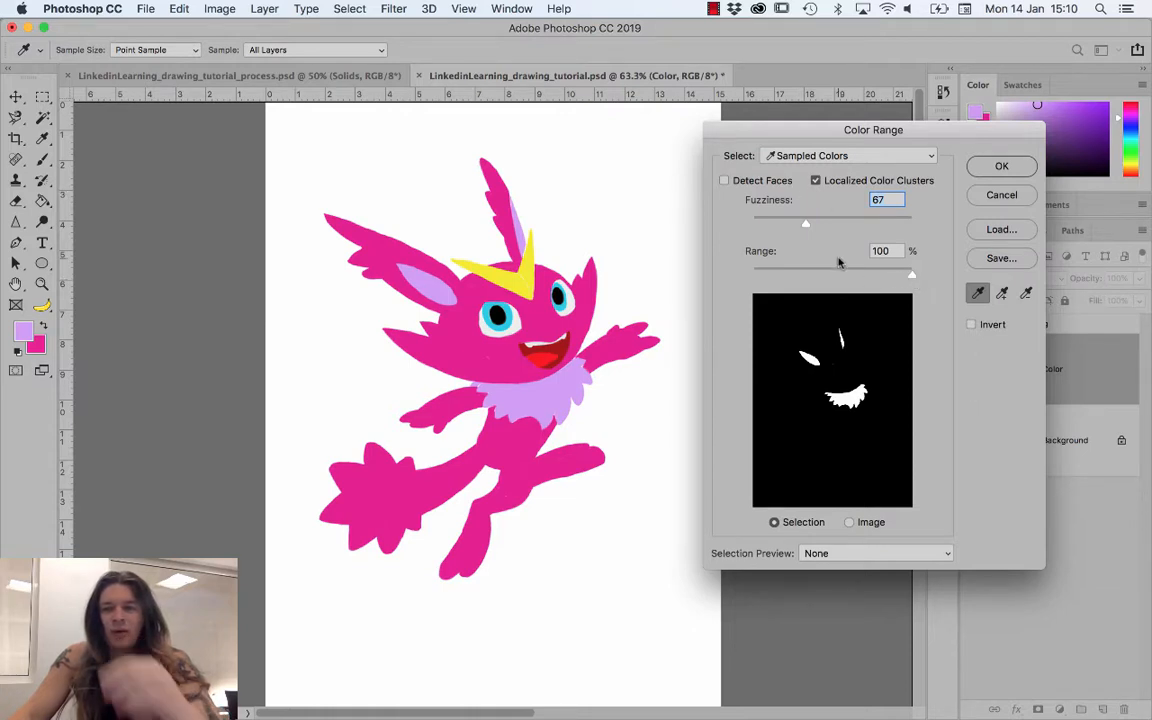
left_click_drag(806, 232, 805, 230)
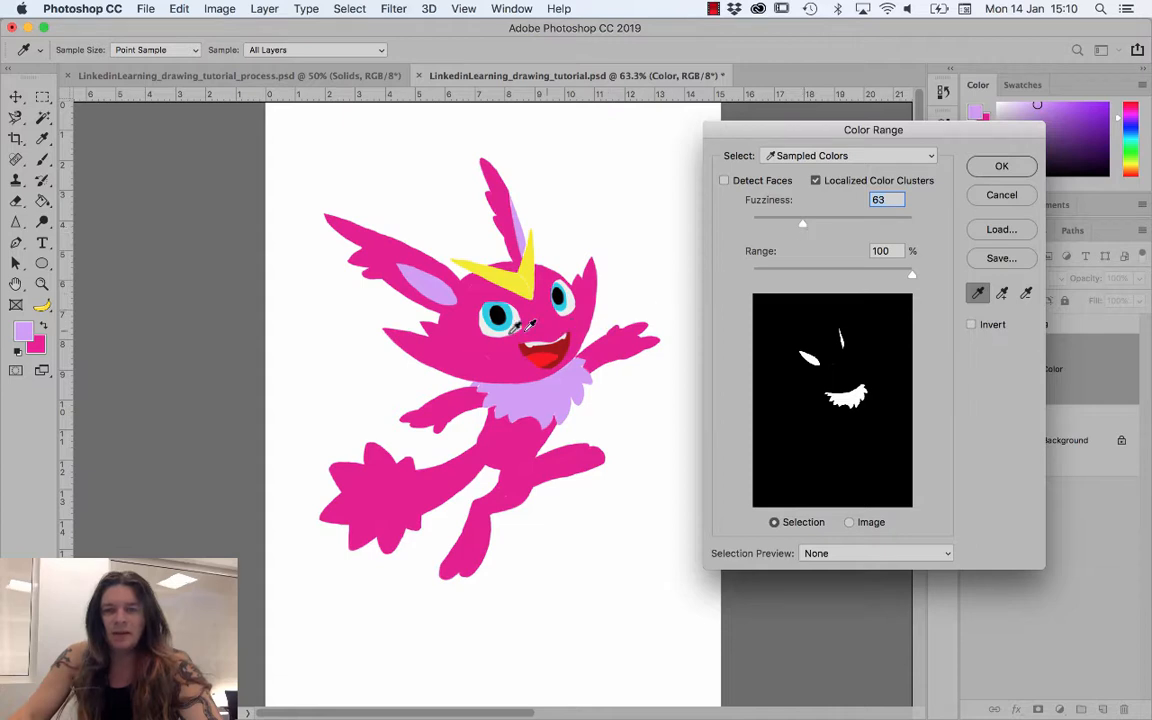
left_click(478, 345)
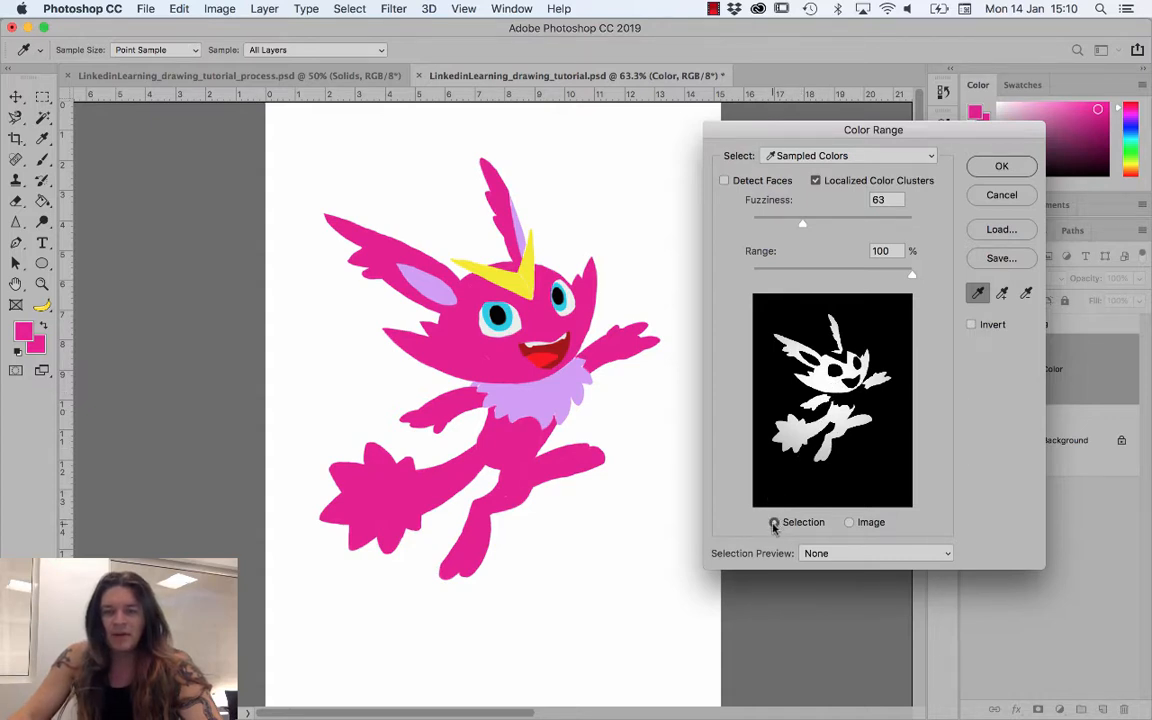
left_click(873, 553)
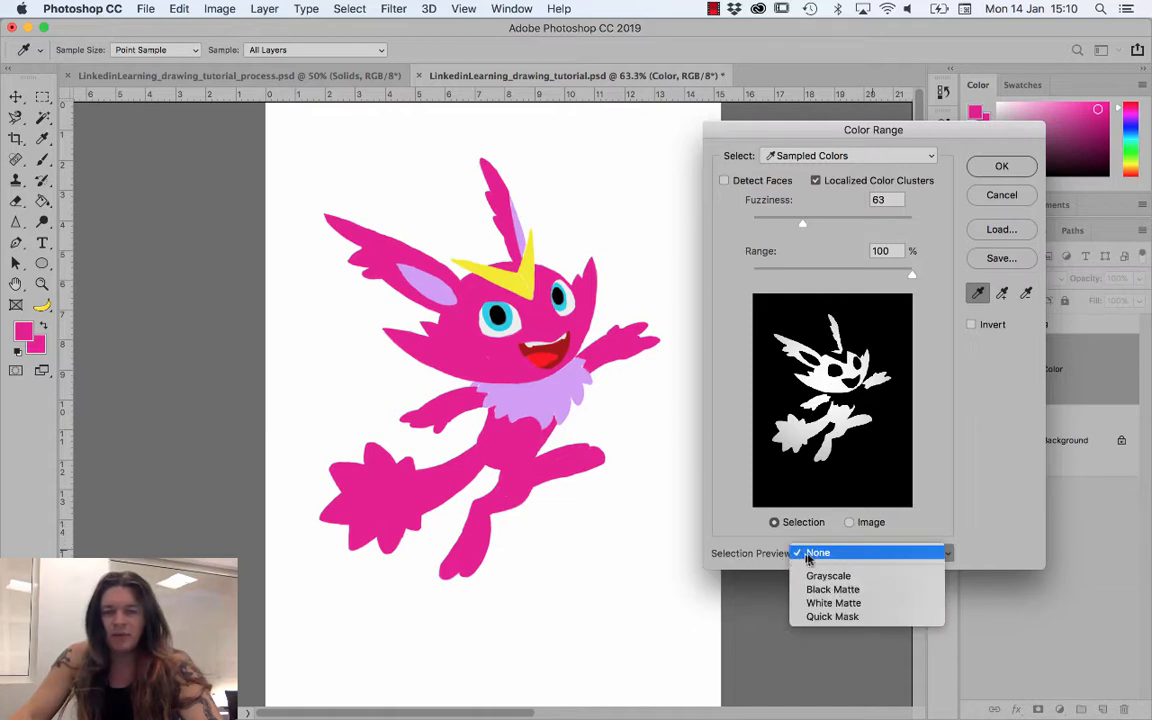
left_click(979, 486)
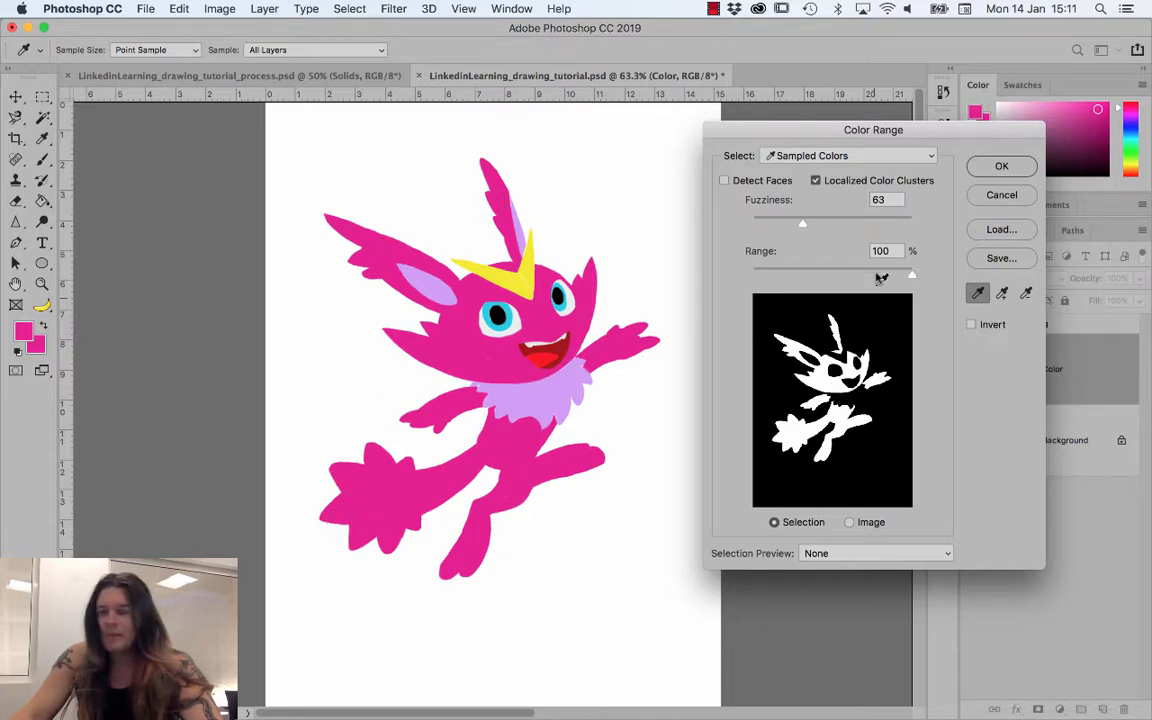
left_click(1000, 167)
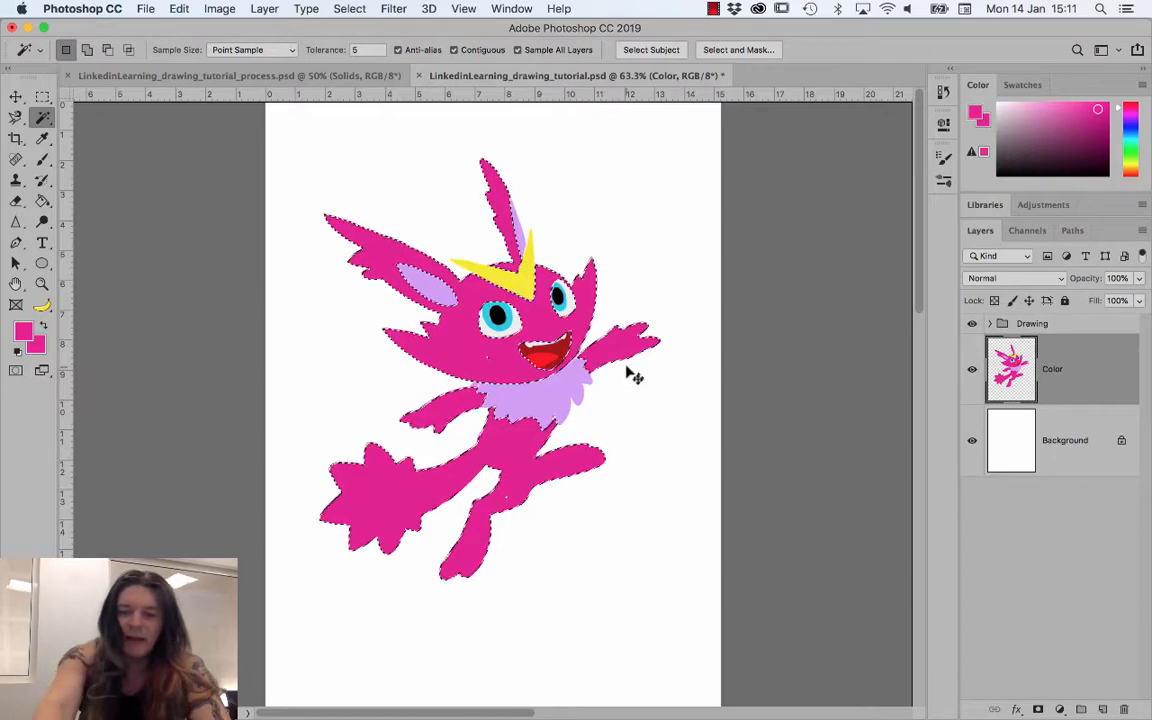
- Copy the selected pink areas to a new layer and check it by temporarily hiding the Color layer
key("ctrl+j")
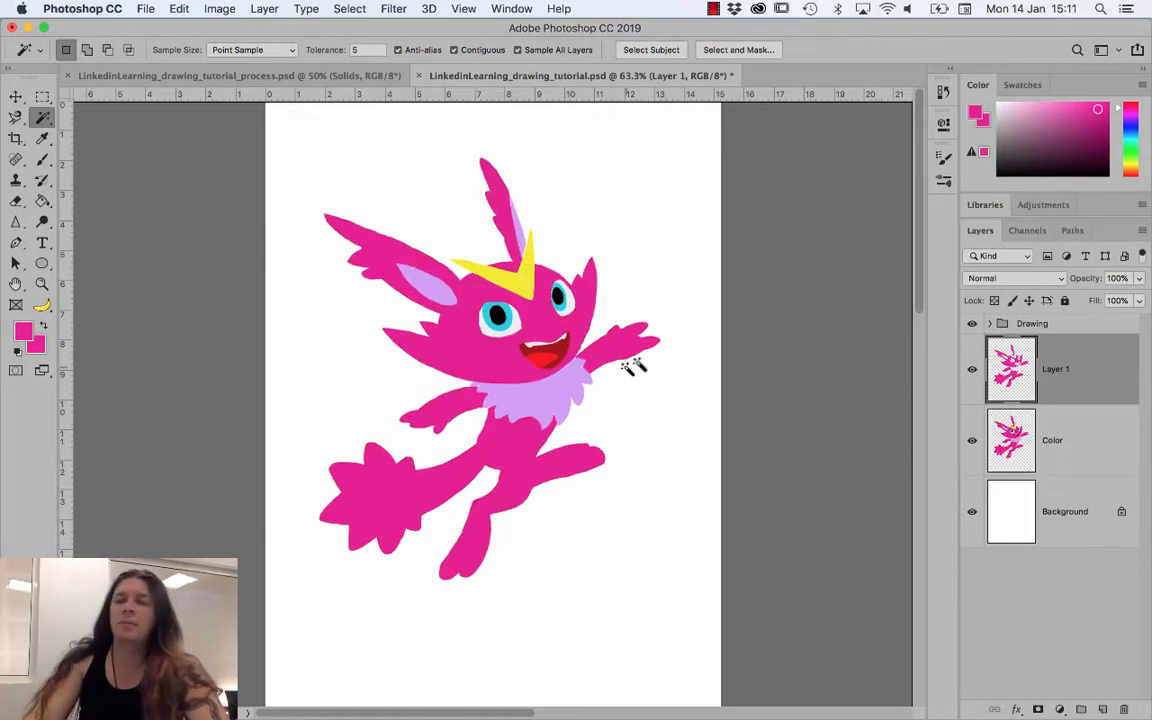
left_click(972, 440)
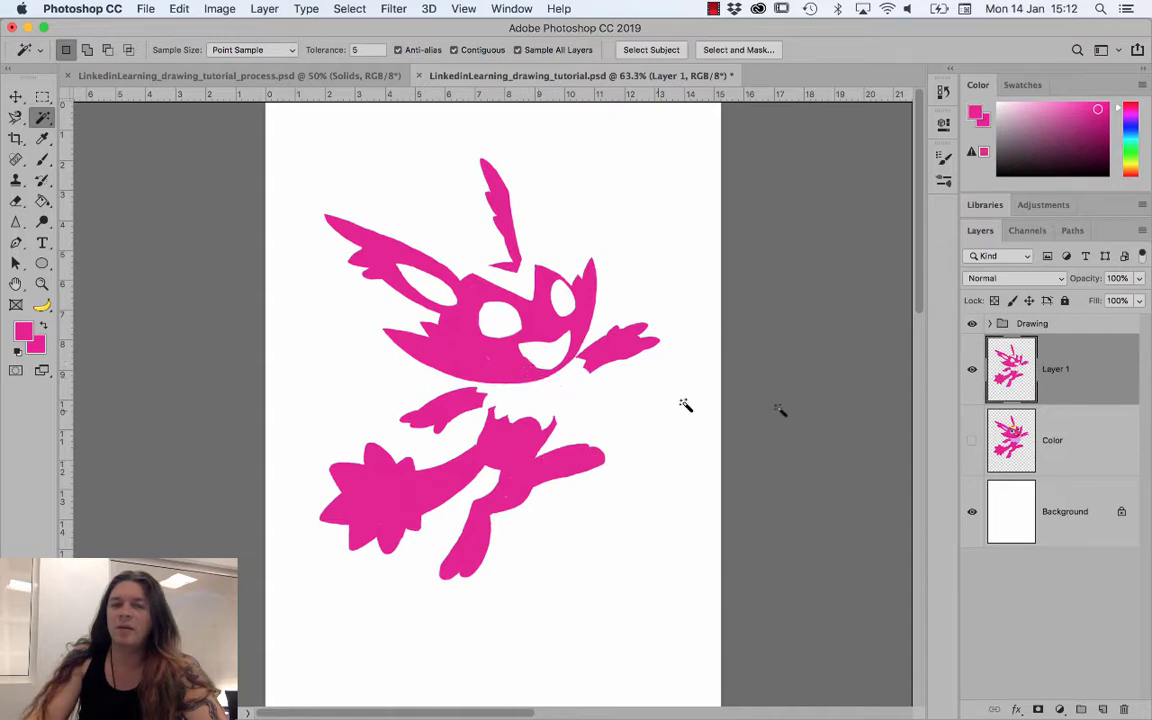
left_click(973, 441)
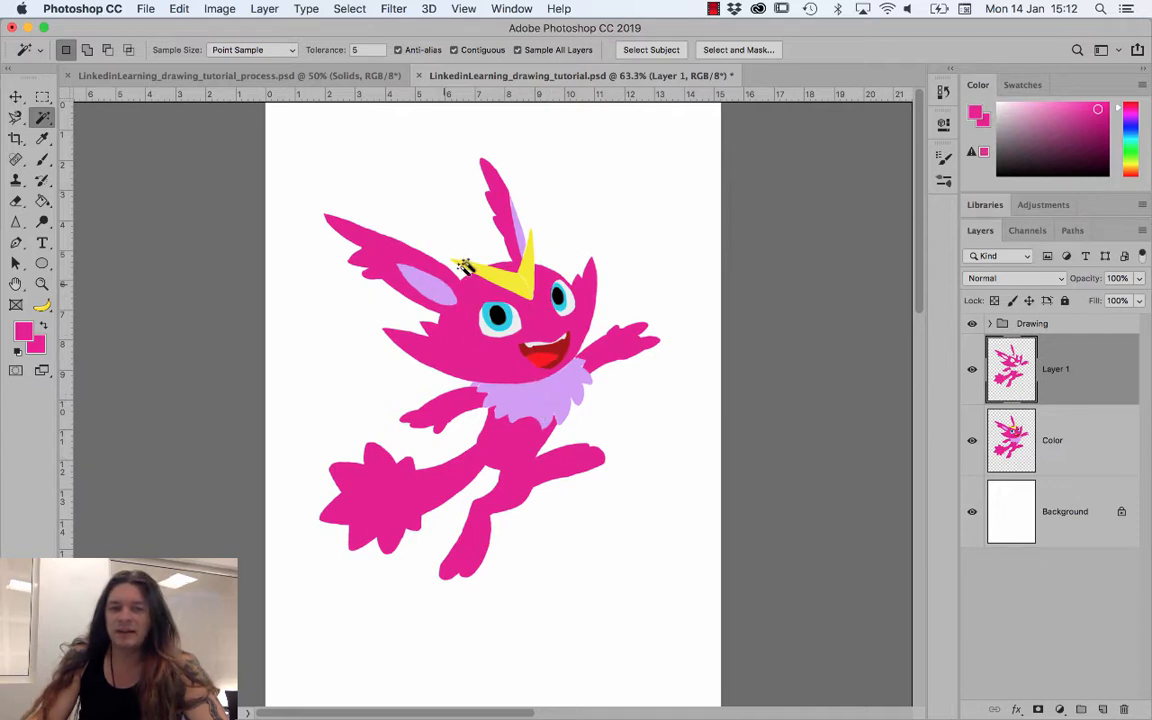
- Select the light purple chest fur and inner ears with Color Range at a Fuzziness of 63
left_click(391, 8)
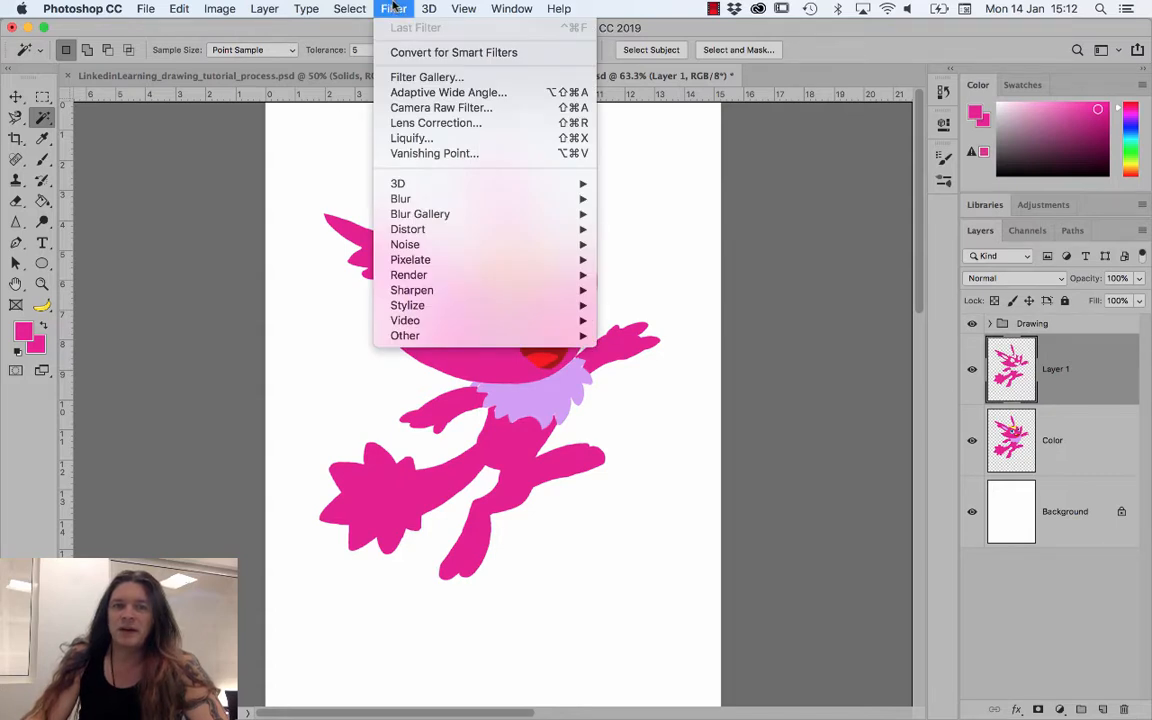
mouse_move(350, 9)
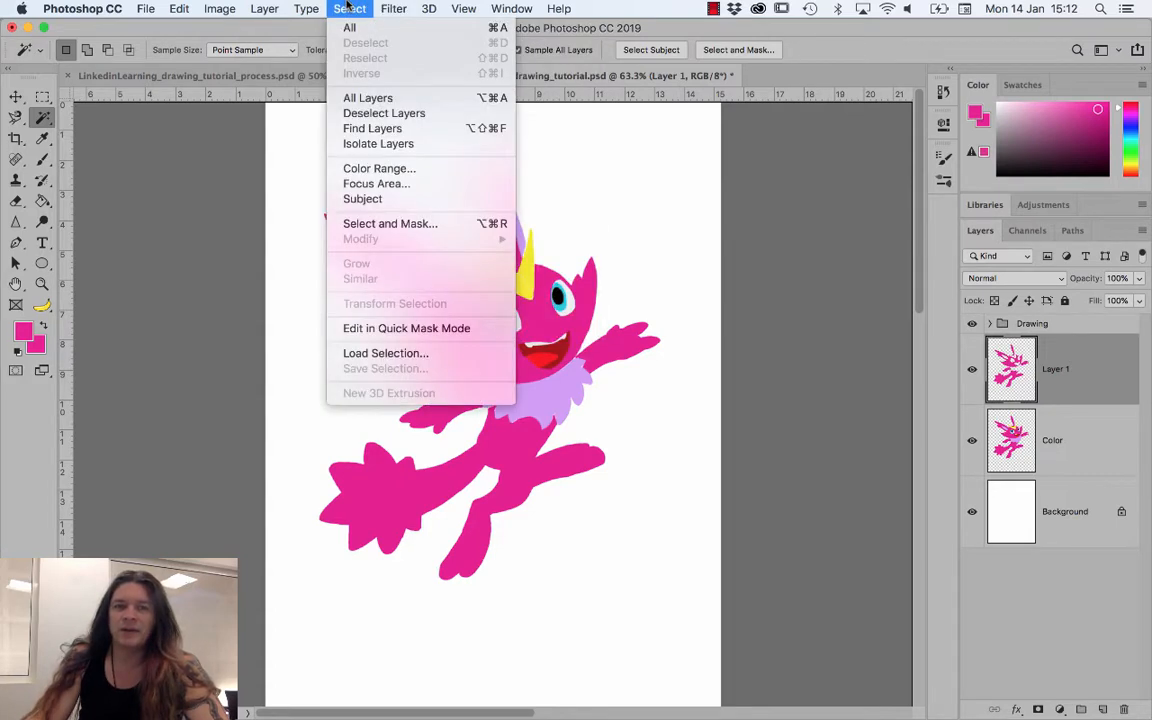
left_click(379, 168)
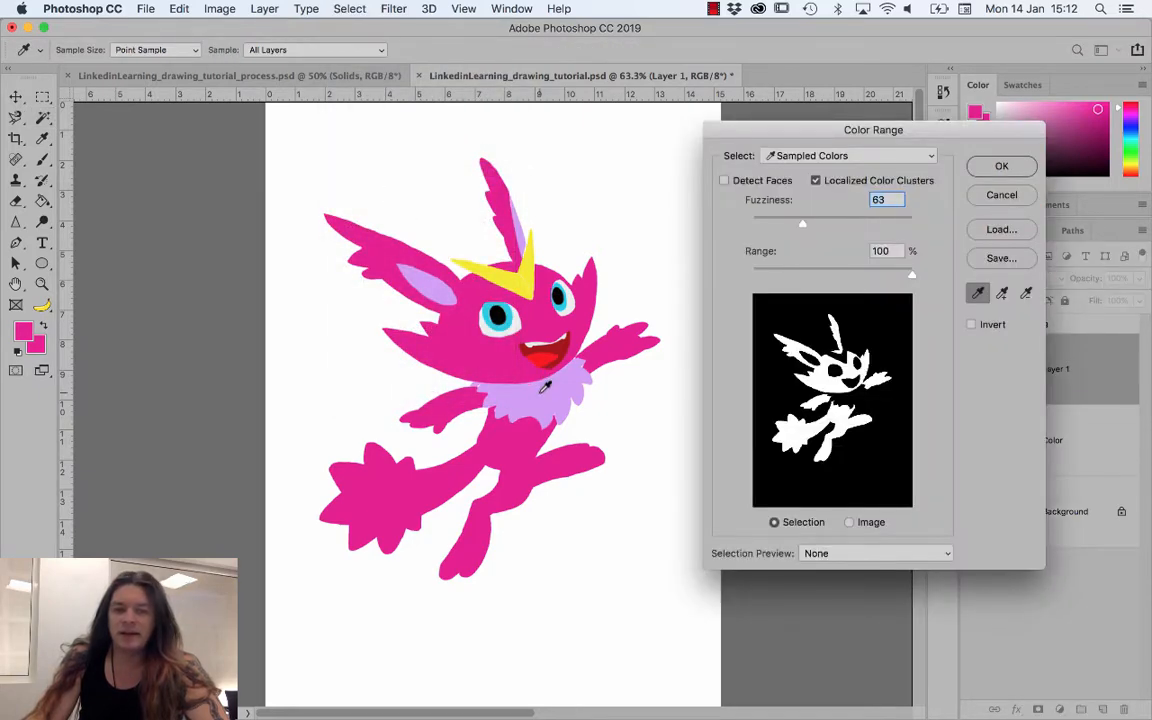
left_click(543, 390)
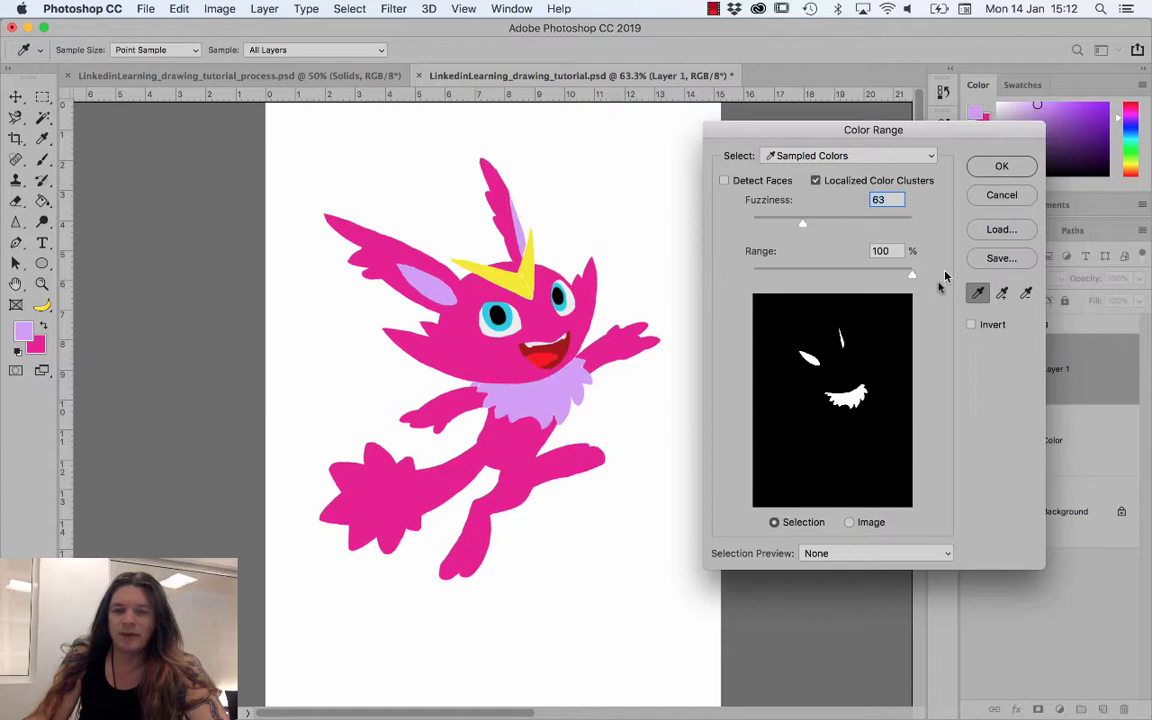
left_click(998, 166)
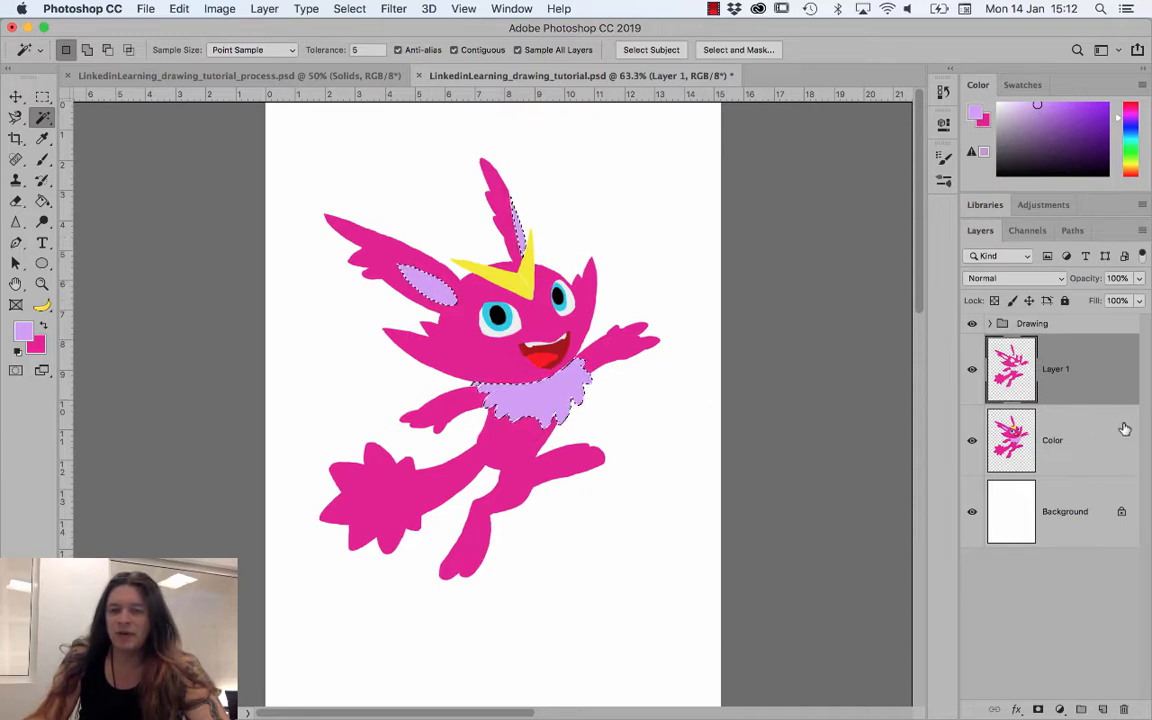
- Copy the selected purple areas from the Color layer to a new layer and check it by temporarily hiding Layer 1 and Color
left_click(1089, 440)
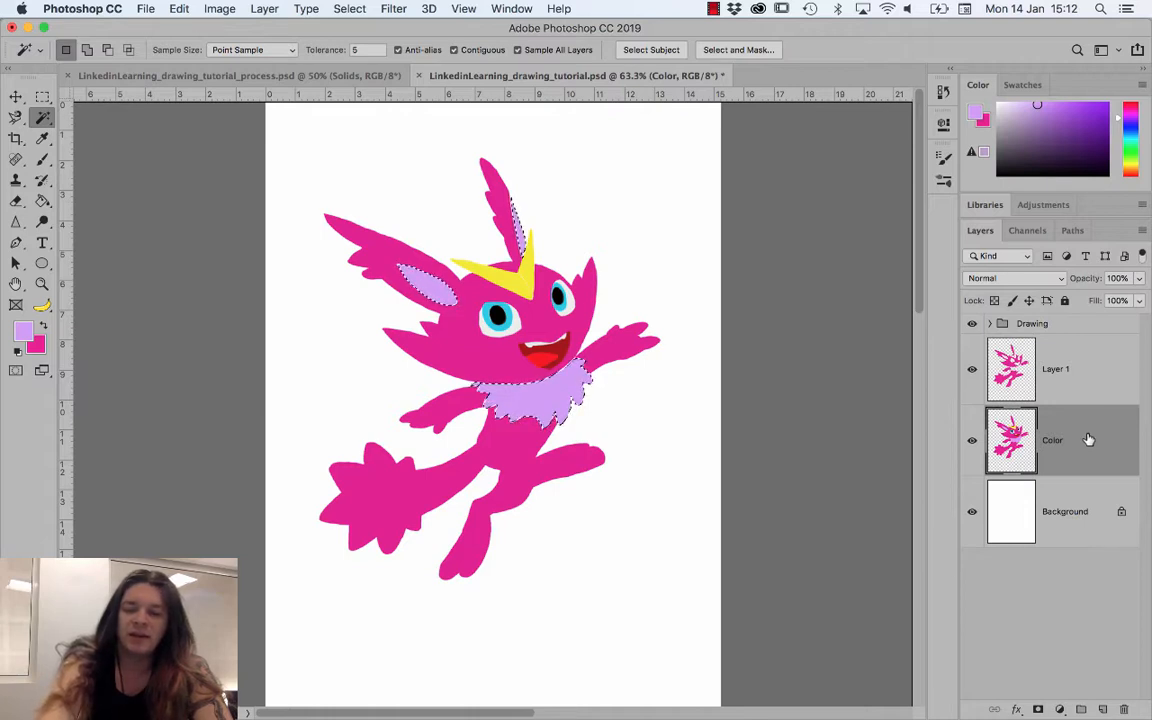
key("super+j")
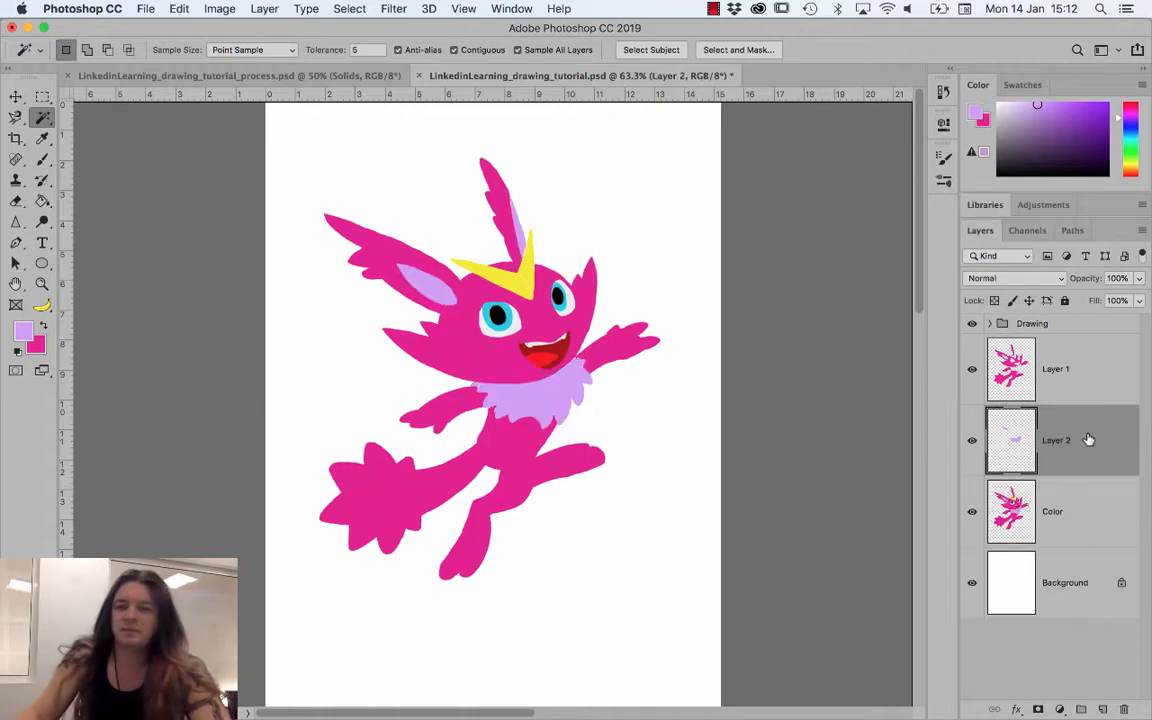
left_click(973, 511)
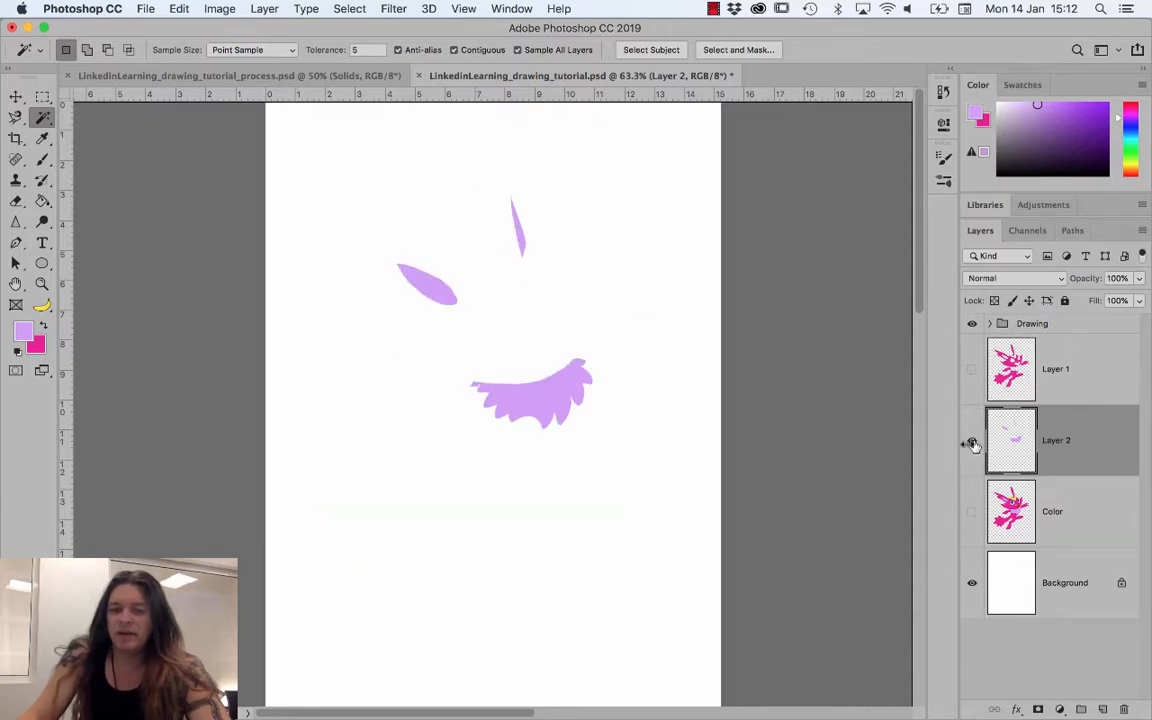
left_click(971, 369)
left_click(971, 512)
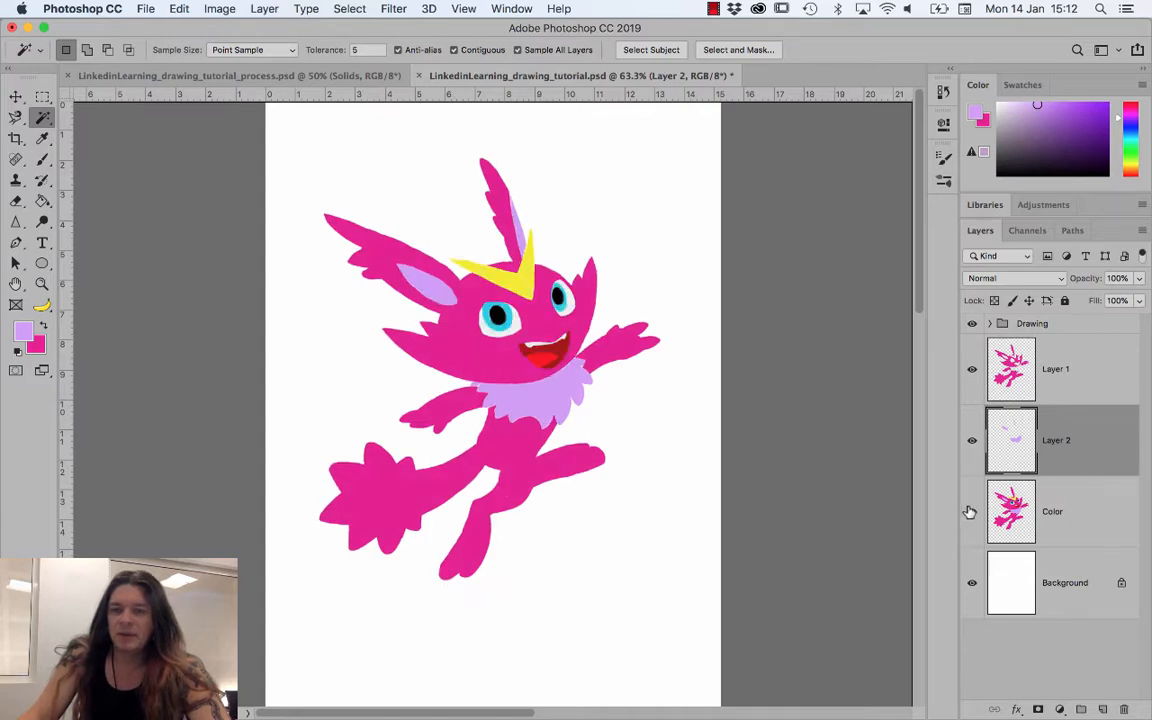
- Select the yellow forehead shape on the Color layer with Color Range and copy it to a new layer
left_click(1065, 510)
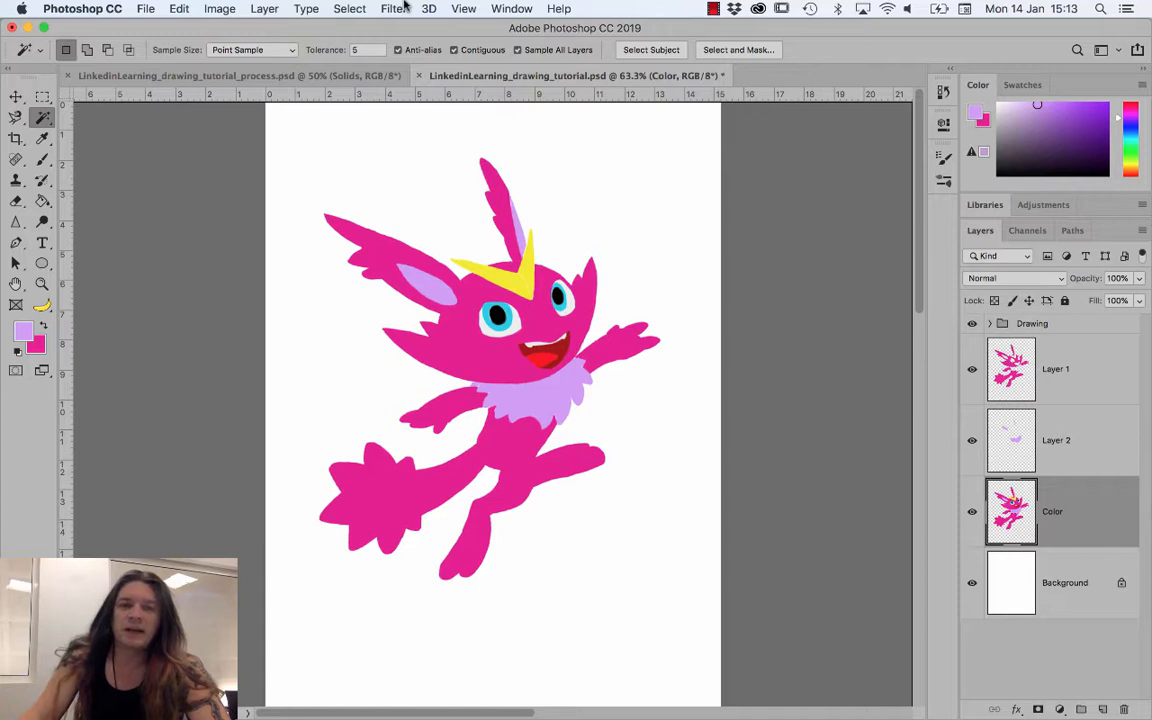
left_click(347, 9)
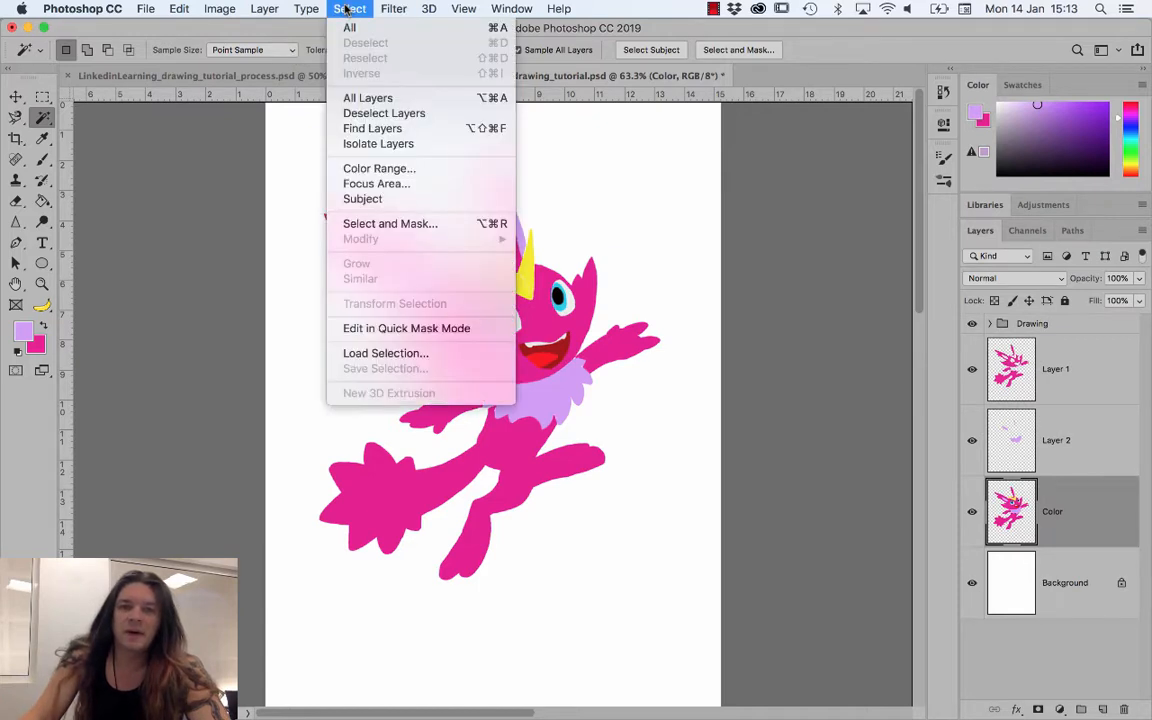
left_click(379, 168)
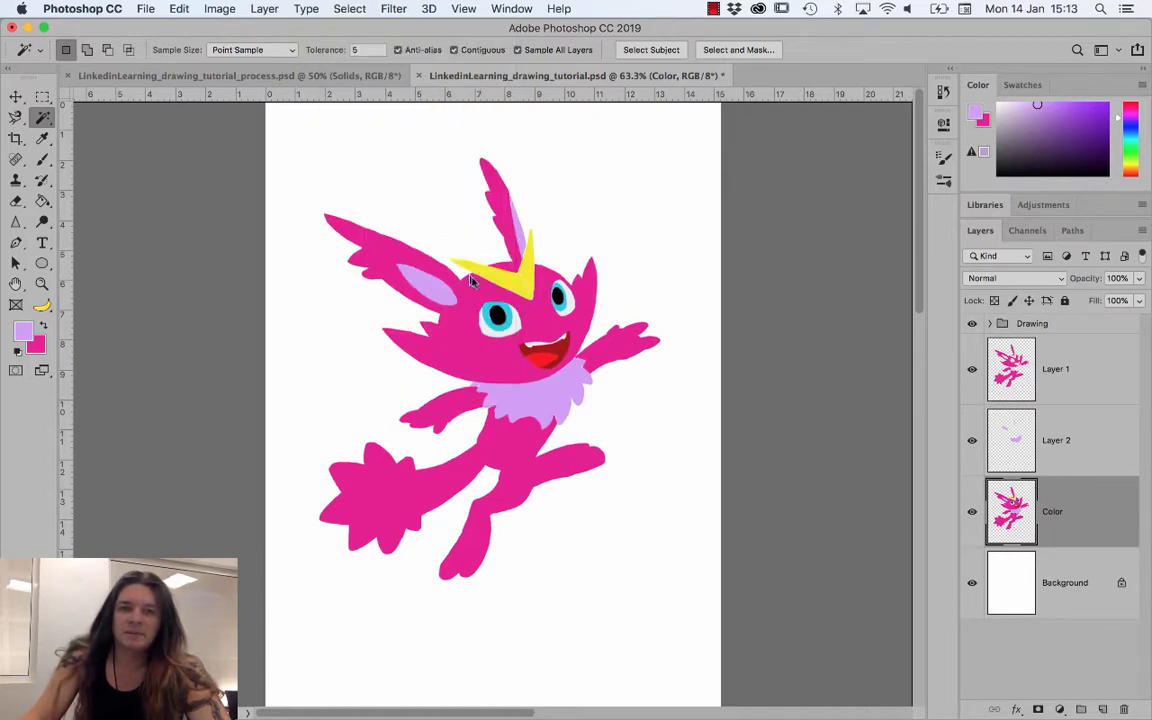
left_click(496, 277)
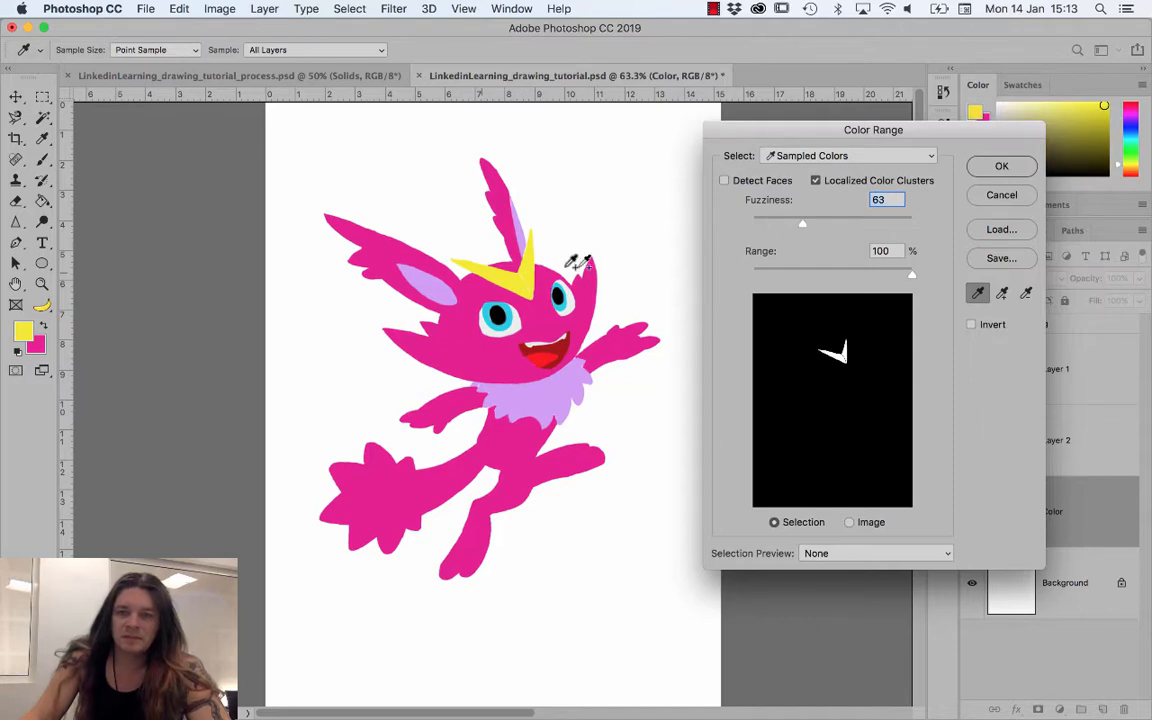
key("Return")
key("super+j")
- Select the blue irises on the Color layer with Color Range and copy them to a new layer
left_click(1062, 605)
left_click(349, 9)
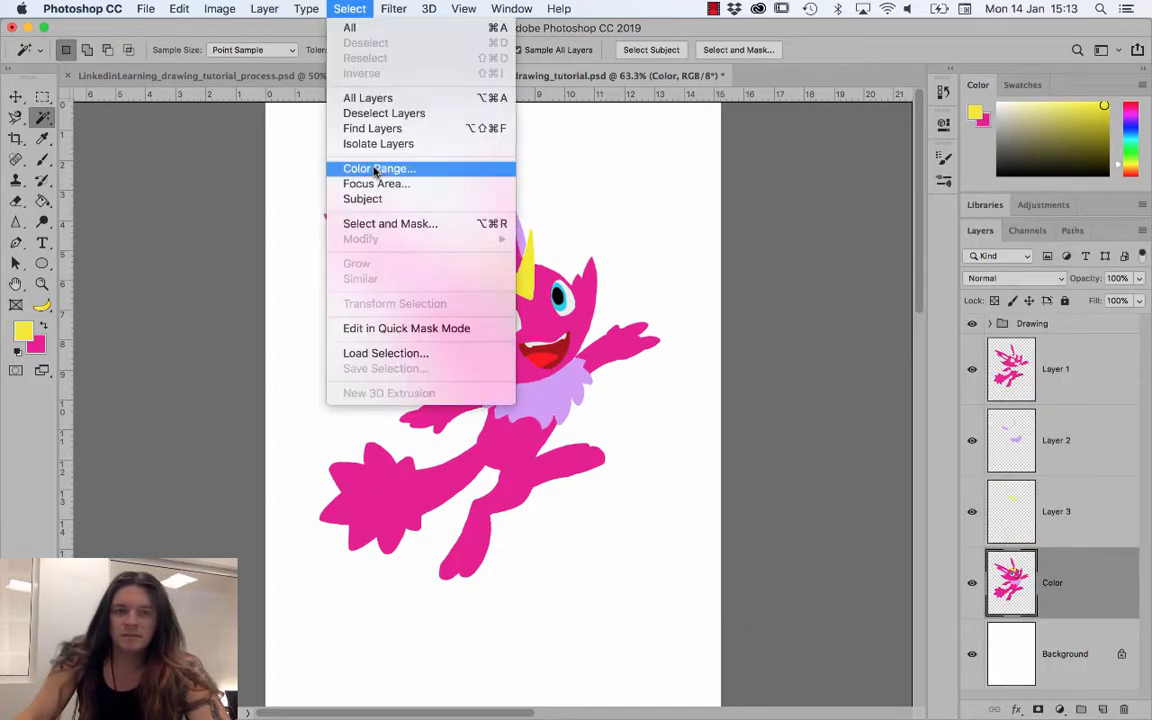
left_click(381, 168)
left_click(491, 303)
left_click(1021, 167)
key("super+j")
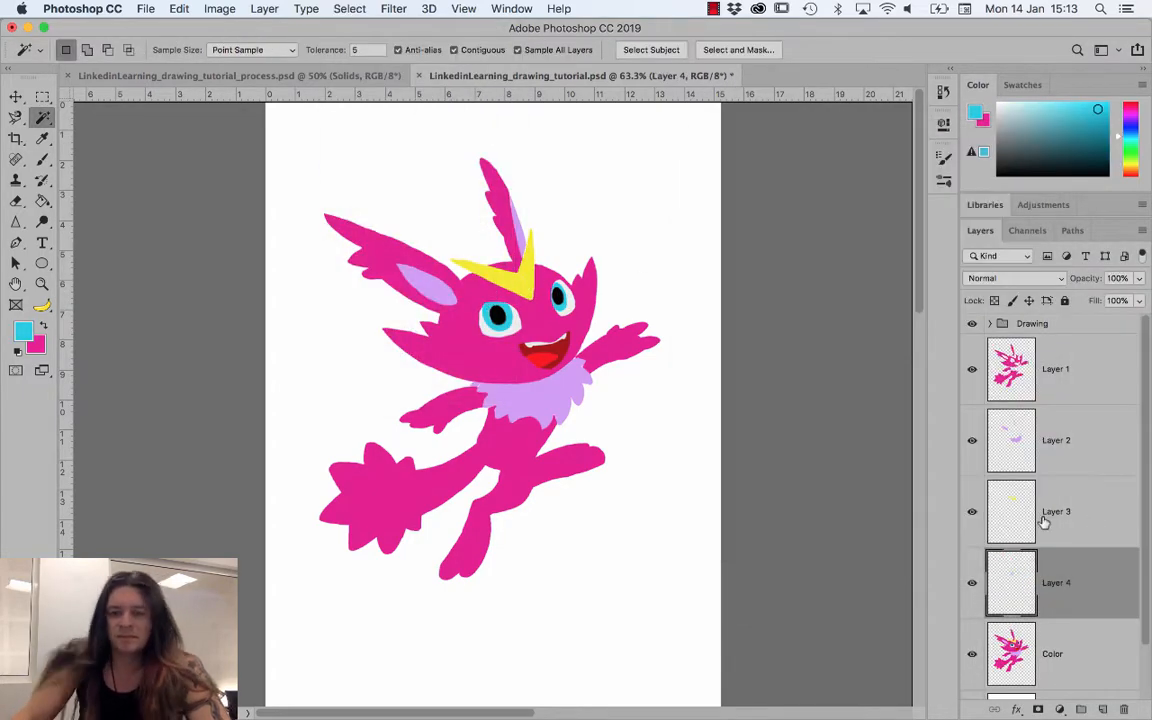
- Select the red mouth area with Color Range and copy it from the Color layer to a new layer
left_click(349, 9)
left_click(366, 169)
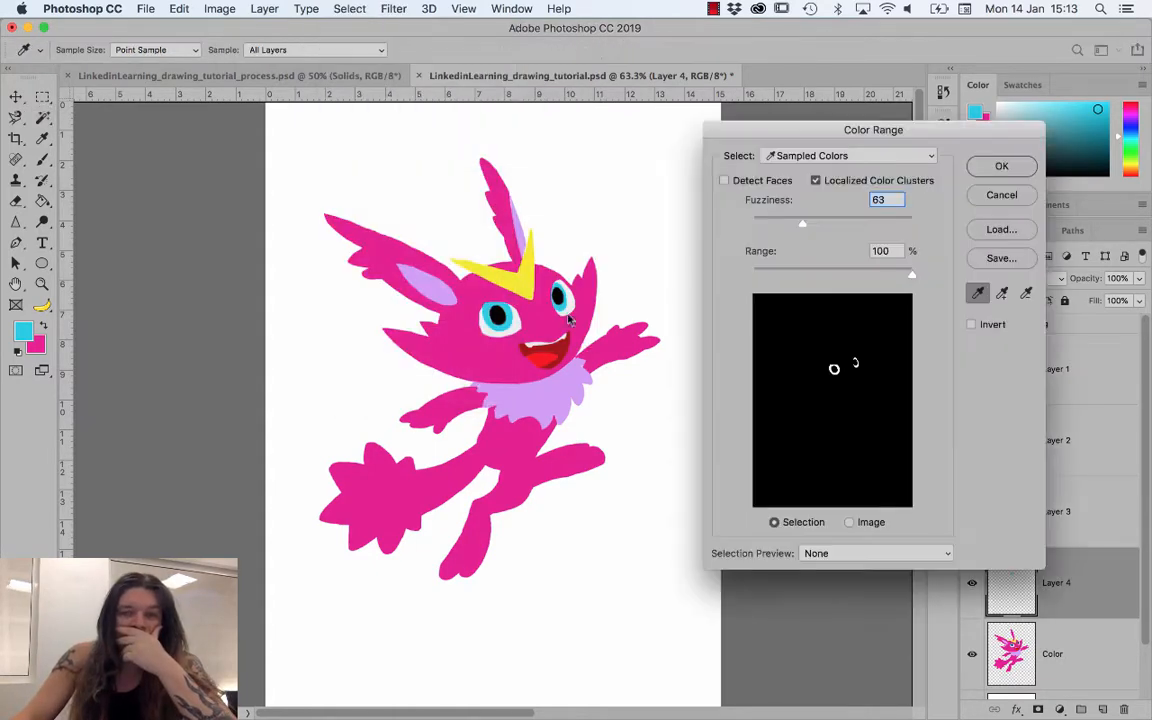
left_click(545, 350)
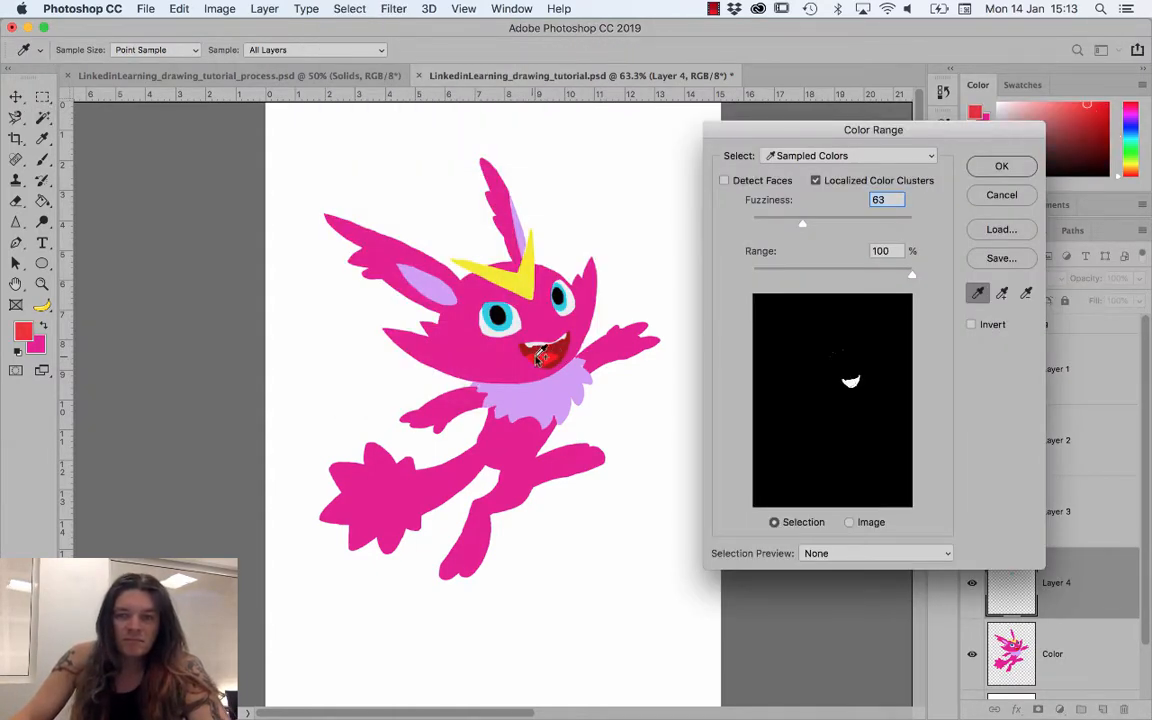
key("Return")
left_click(1044, 638)
key("super+j")
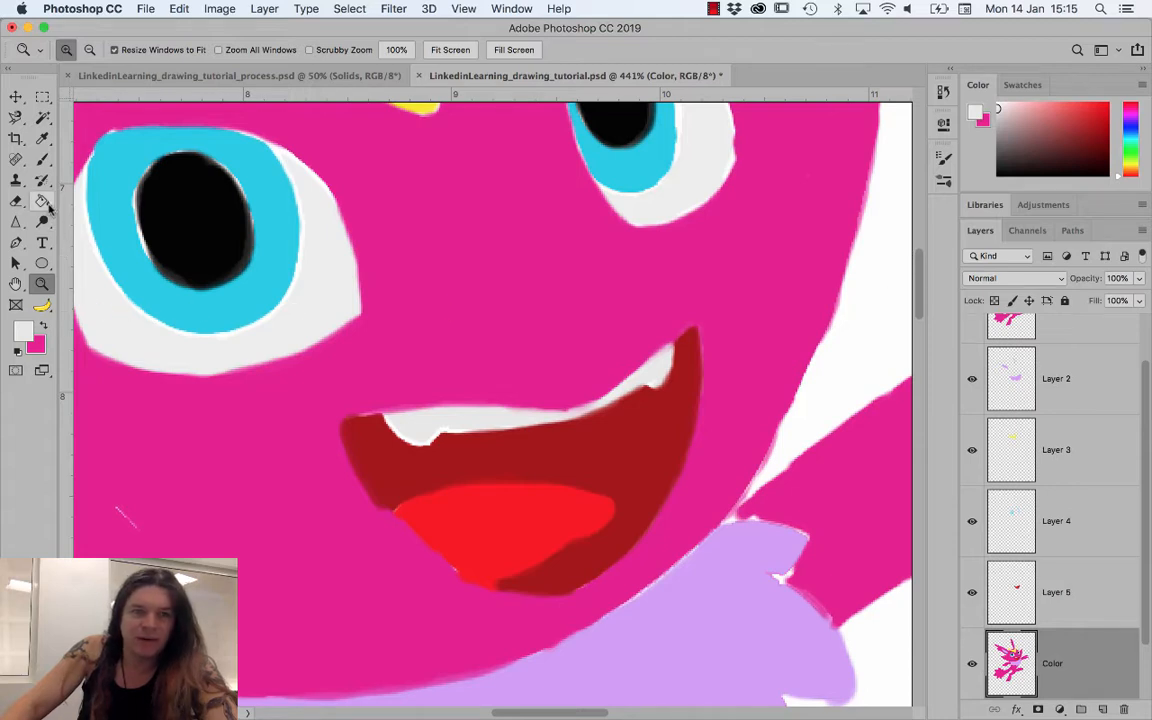
left_click(363, 6)
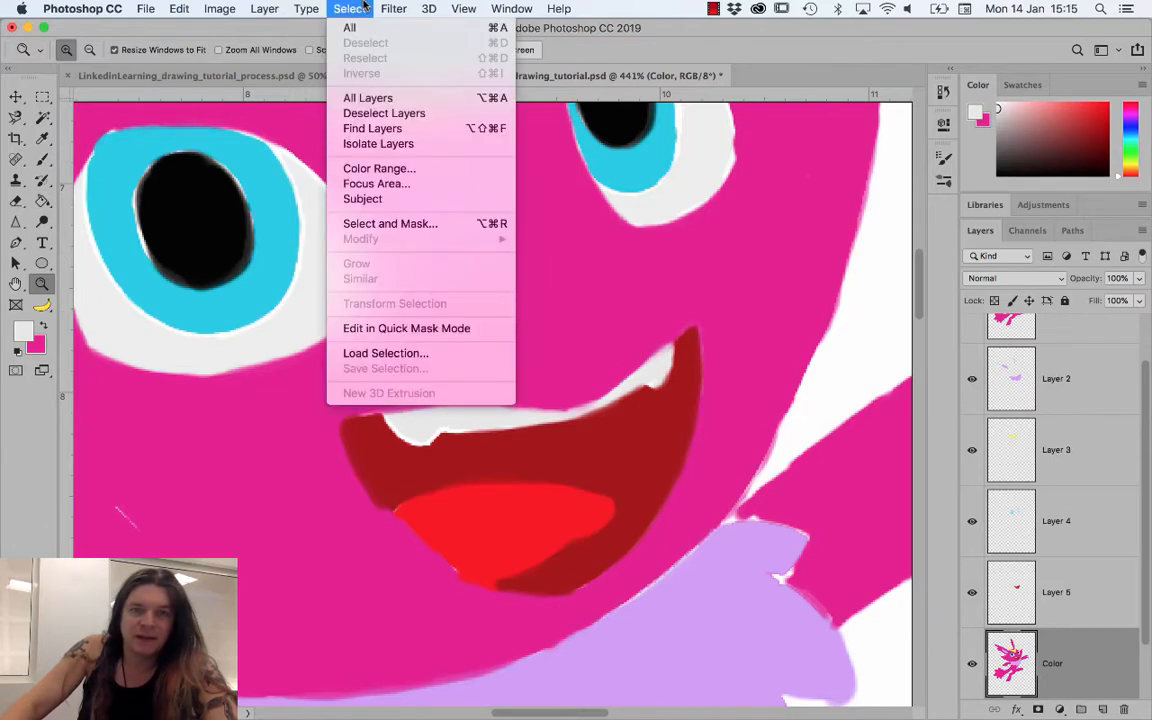
left_click(333, 6)
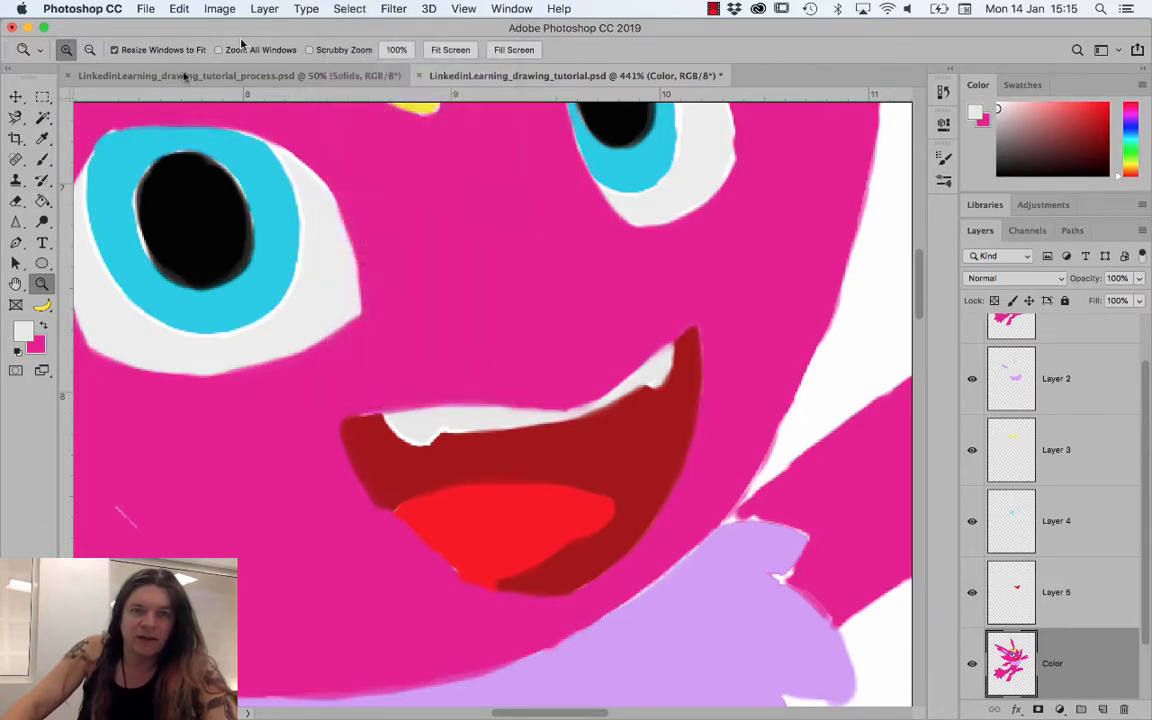
- Select the whites of both eyes with the Magic Wand at tolerance 5, contiguous
left_click(42, 118)
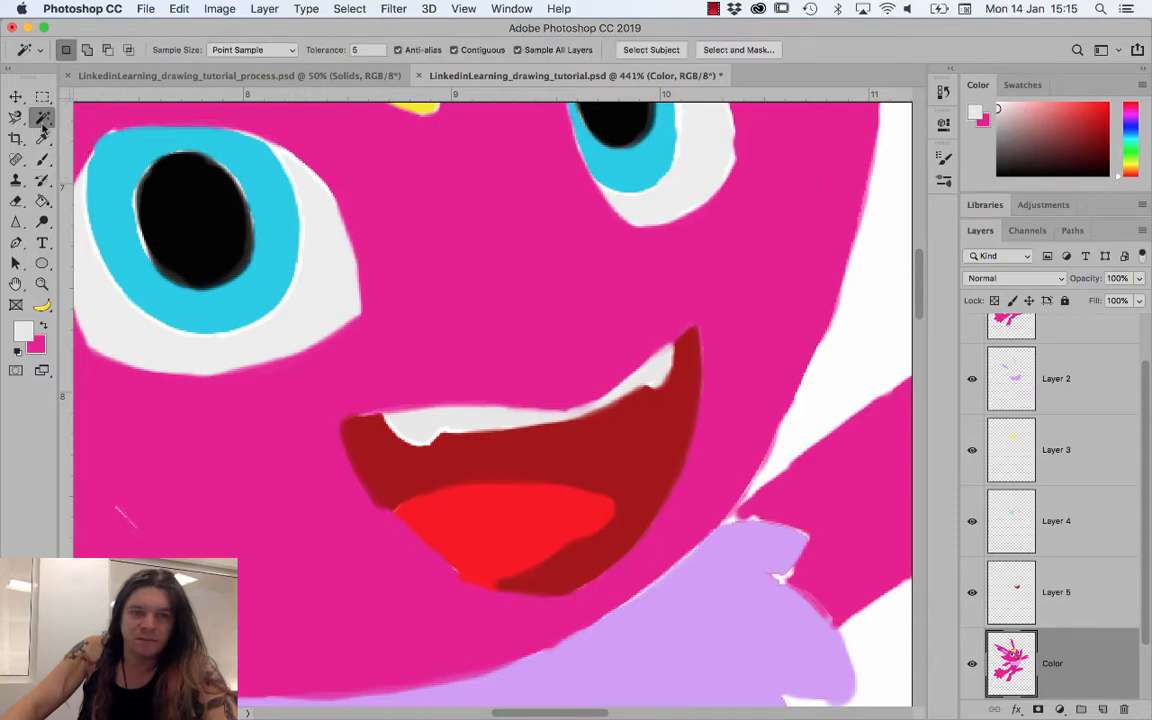
left_click(455, 51)
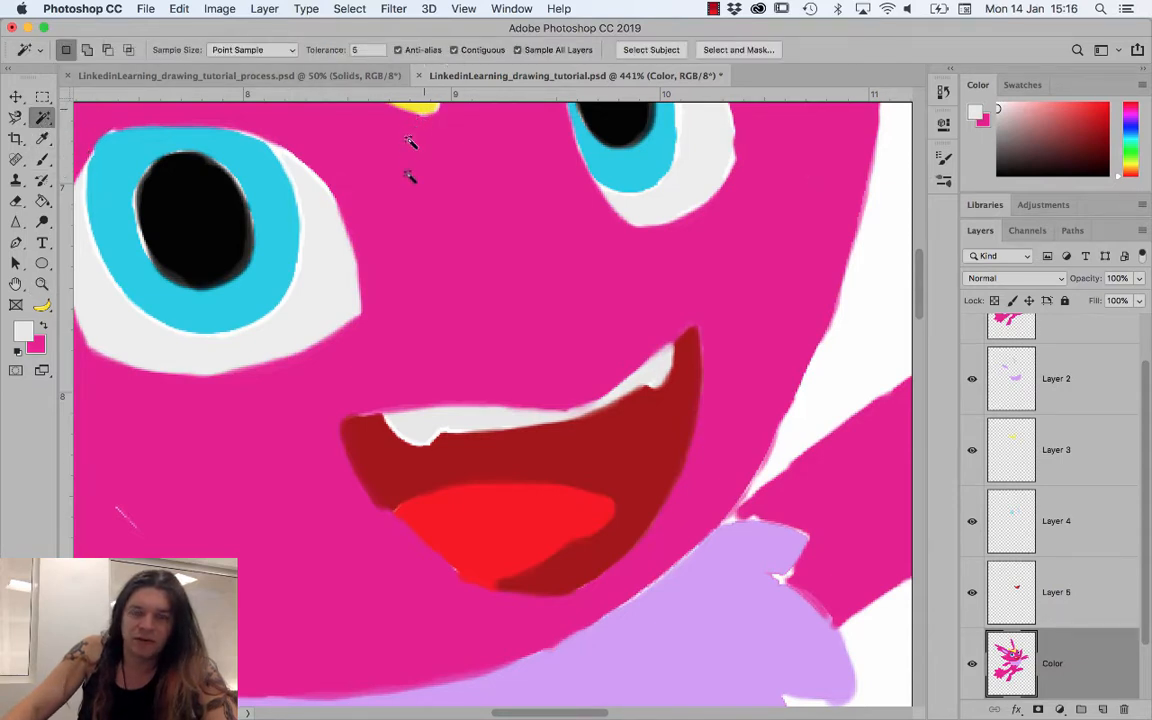
left_click(321, 290)
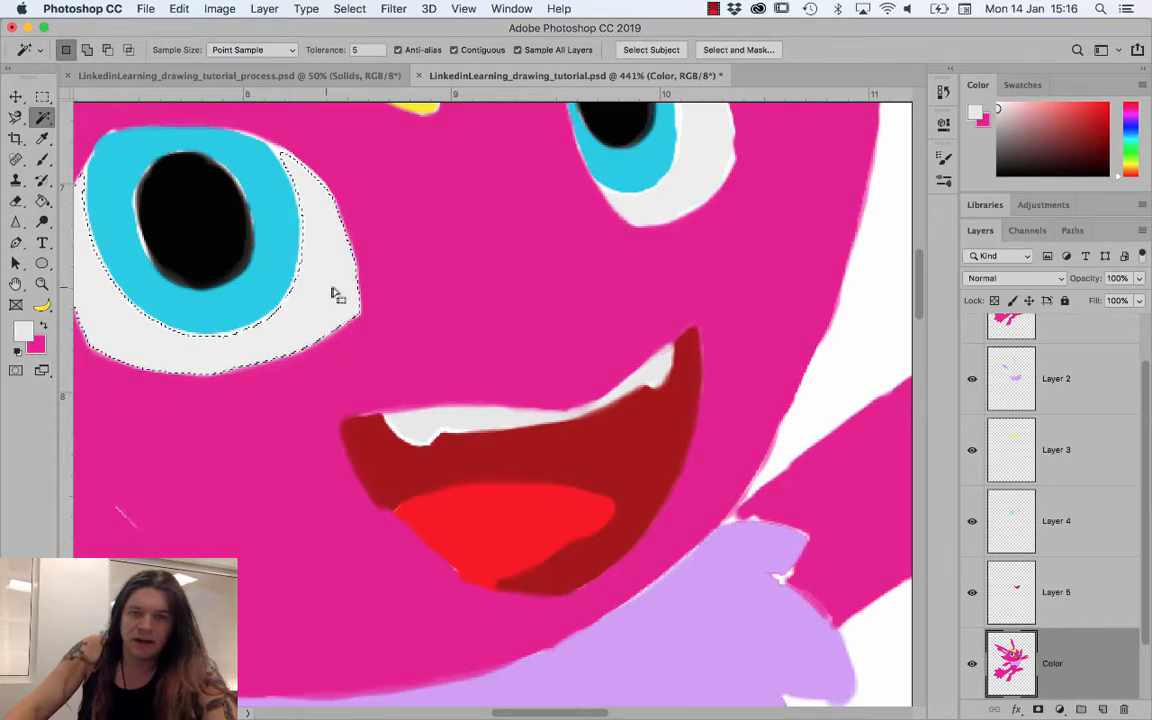
scroll(320, 285, "up", 1)
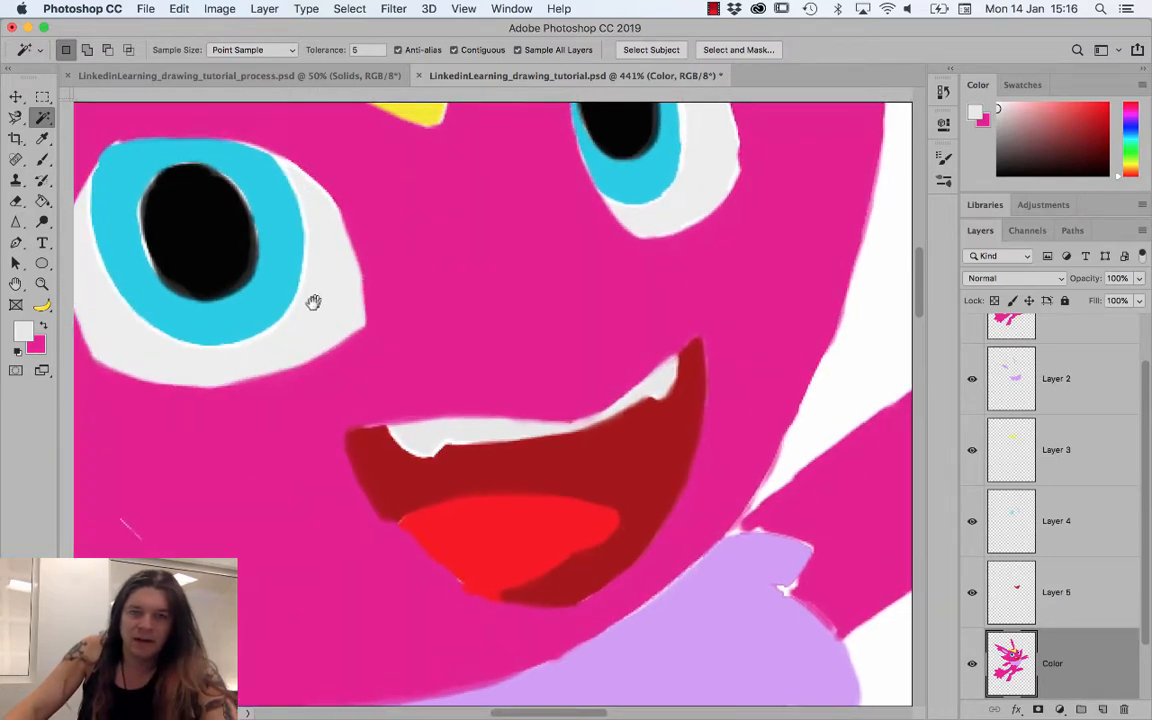
left_click(688, 222, "shift")
left_click_drag(622, 288, 599, 329)
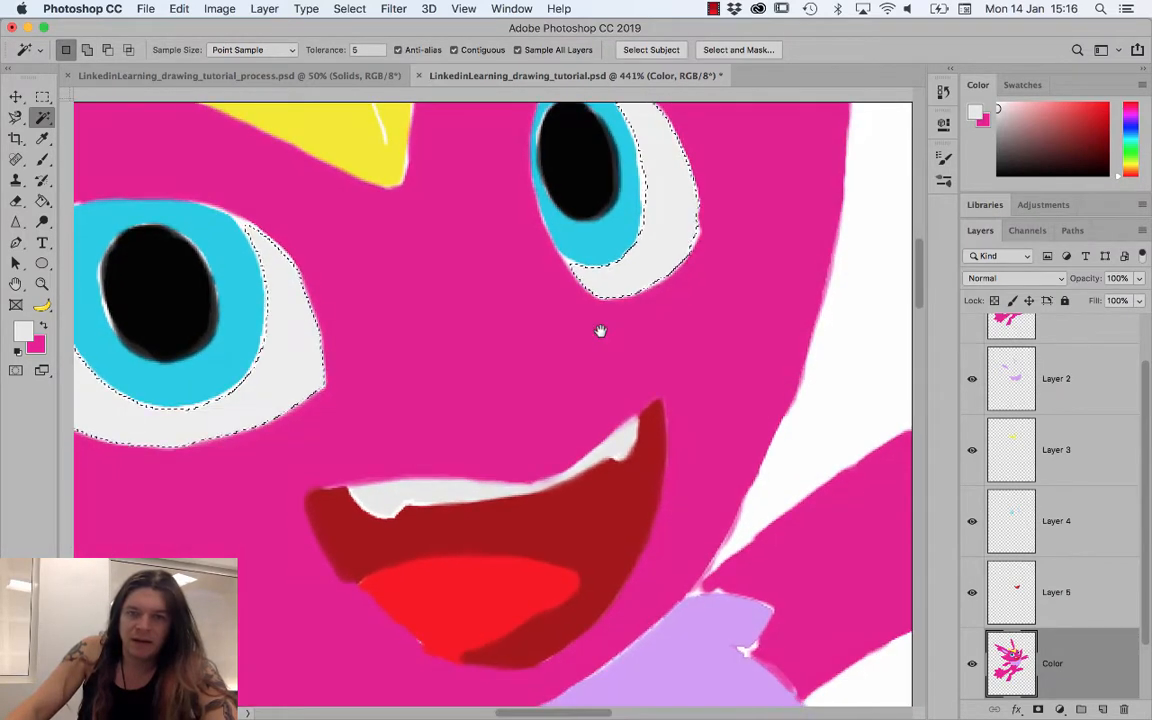
- Add both sections of the white teeth to the eye-white selection with the Magic Wand
left_click_drag(458, 393, 527, 365)
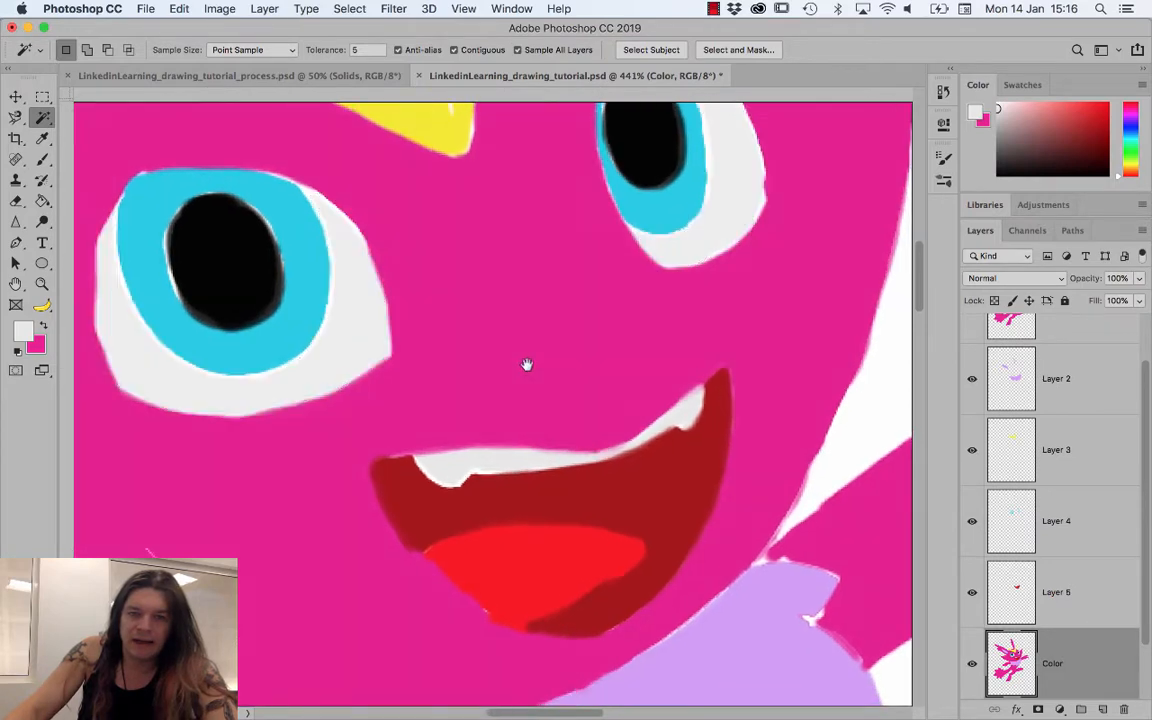
left_click(465, 468, "shift")
left_click(694, 406, "shift")
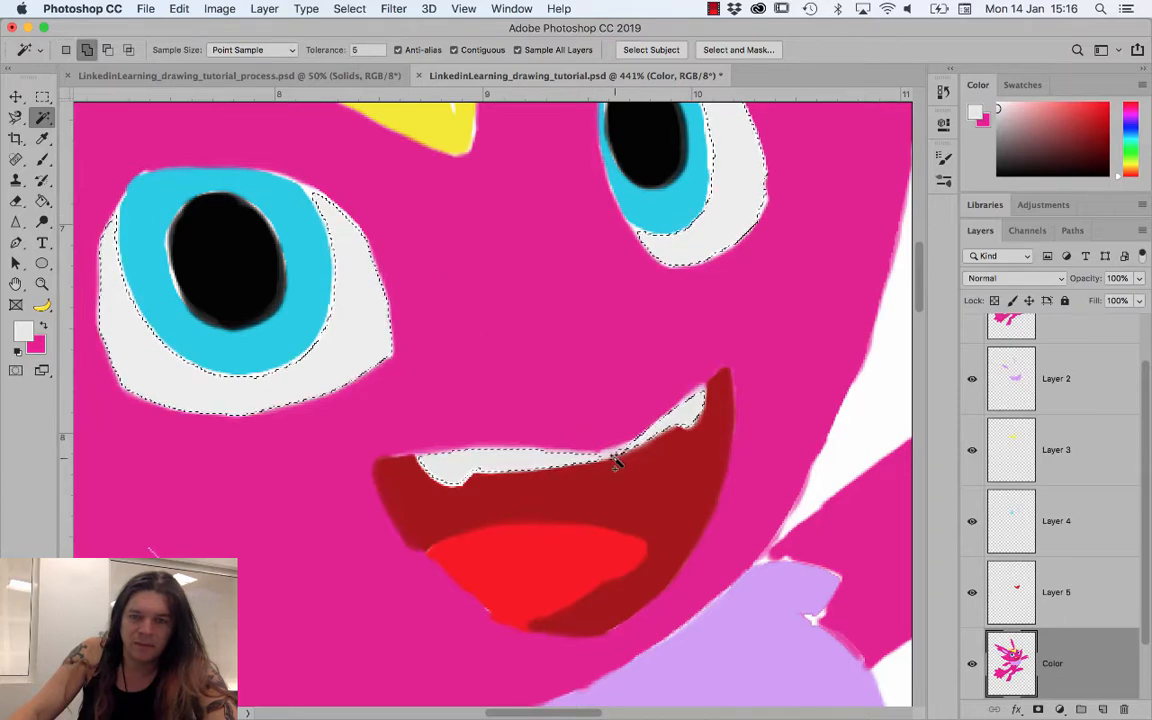
key("alt")
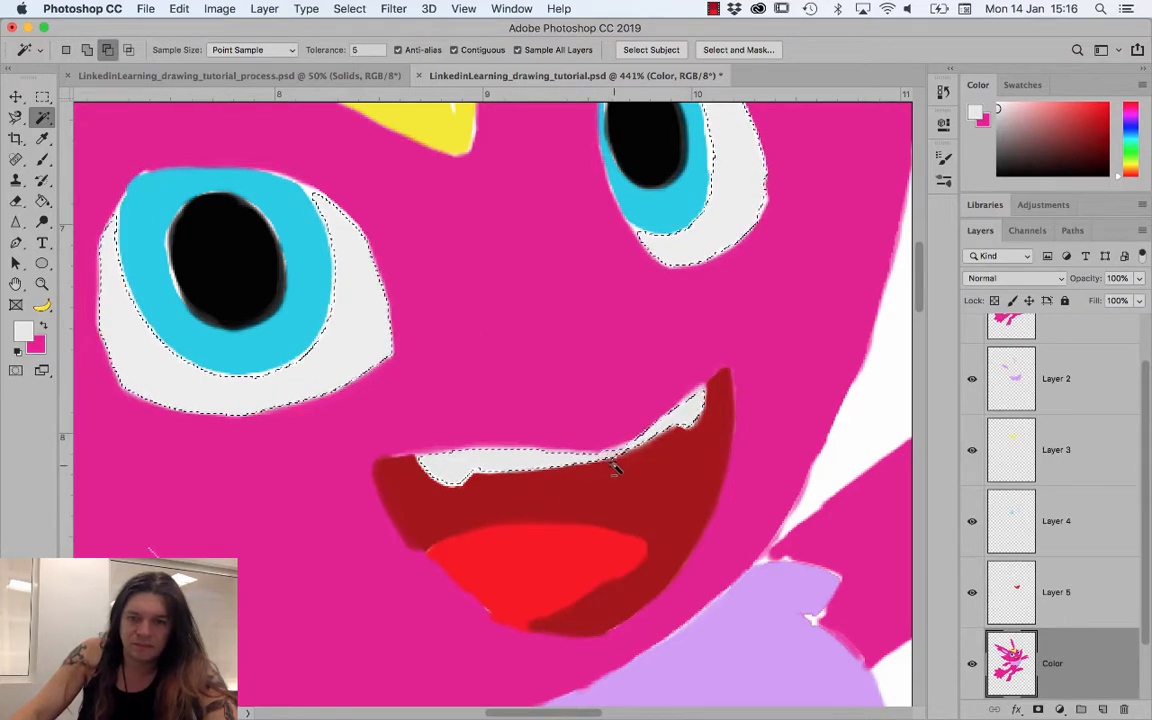
left_click(616, 469, "shift")
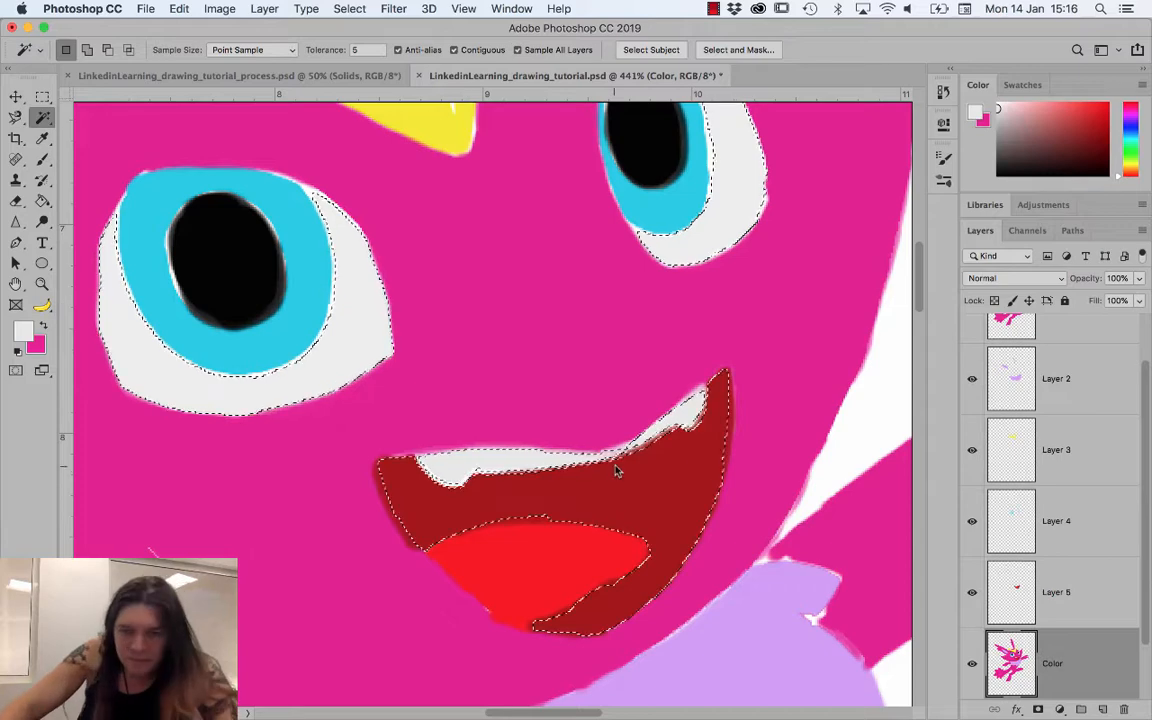
key("super+z")
- Add the narrow strip where the two sections of teeth meet to the selection
key("alt")
key("alt")
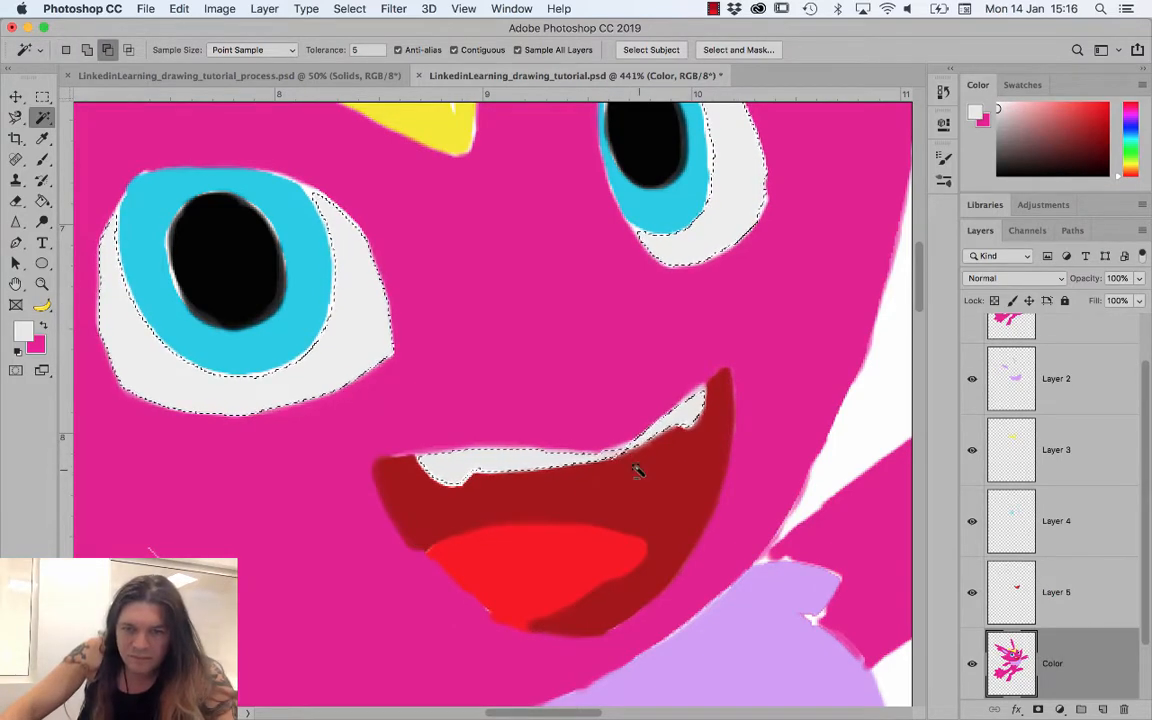
left_click(629, 454, "shift")
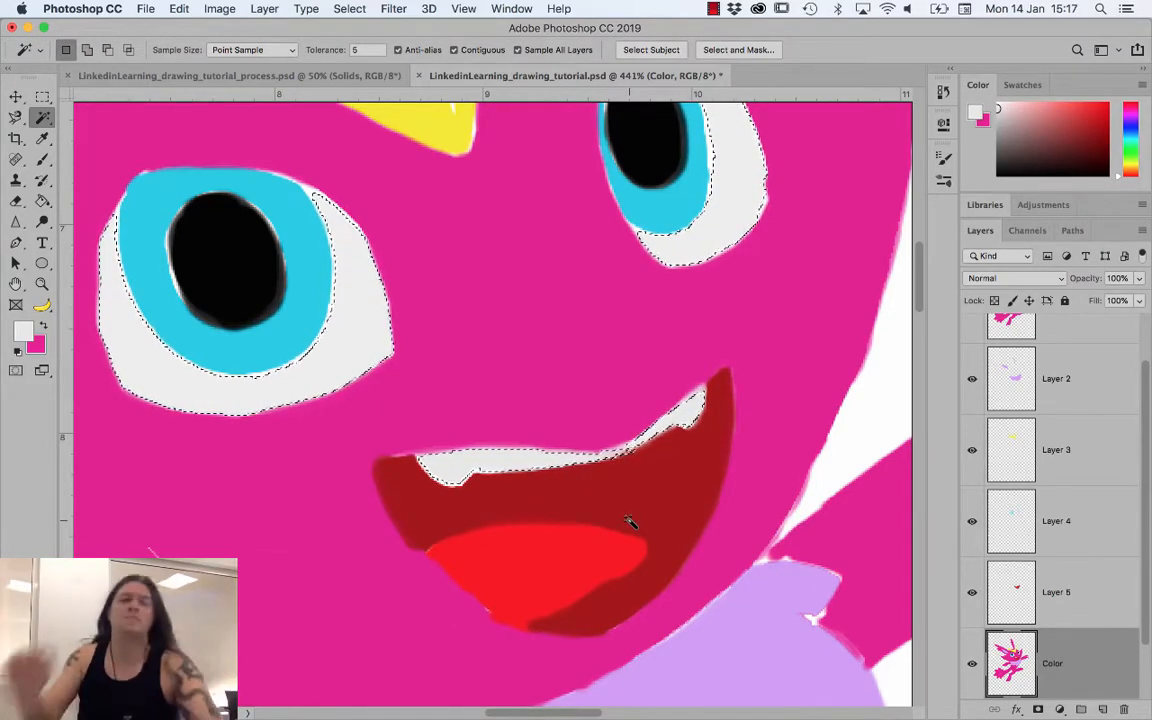
- Expand the selection of eye whites and teeth by 2 pixels
left_click(352, 8)
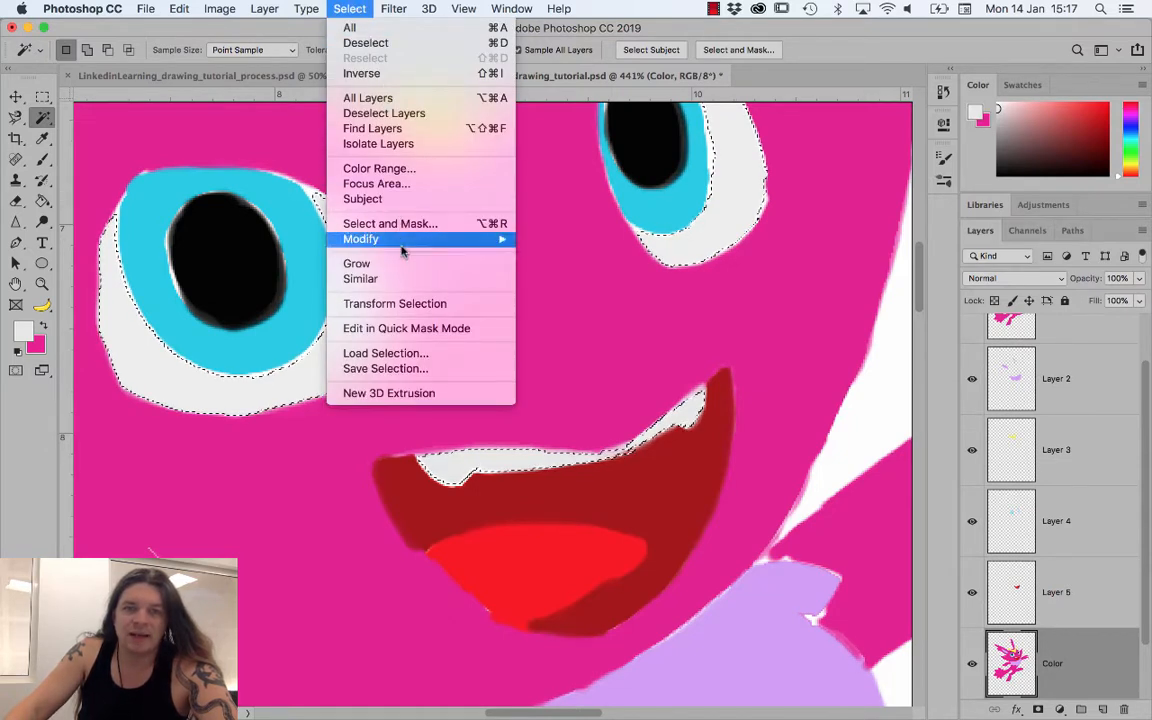
mouse_move(400, 240)
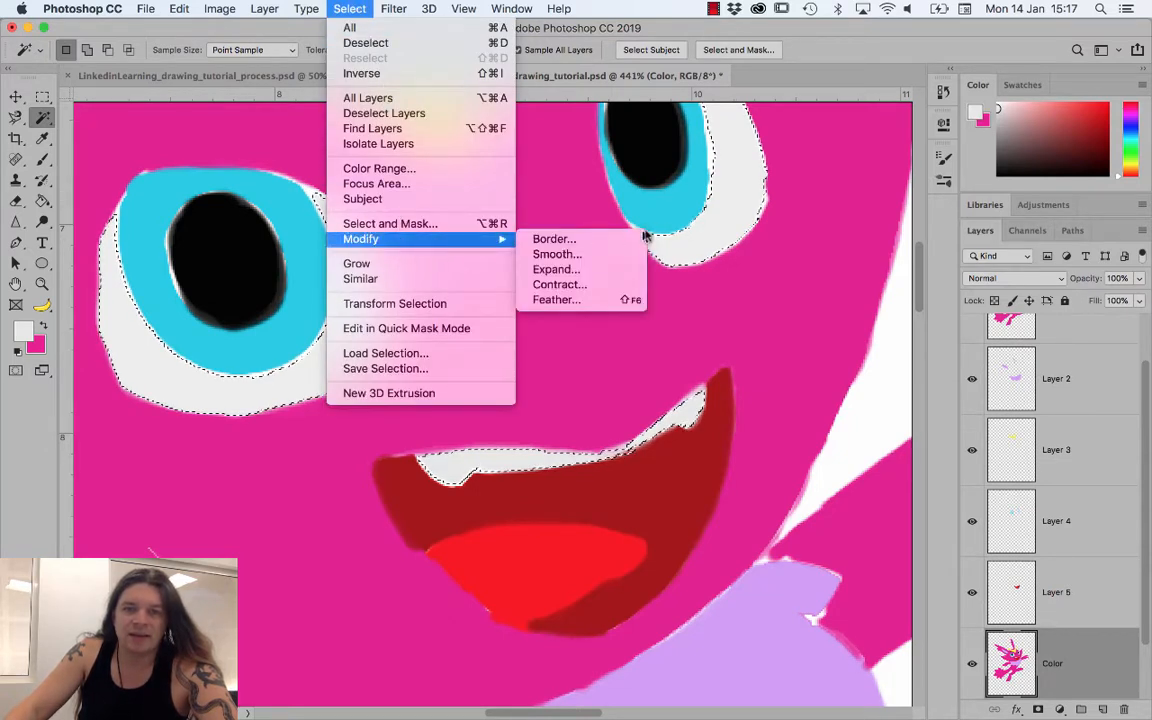
left_click(603, 270)
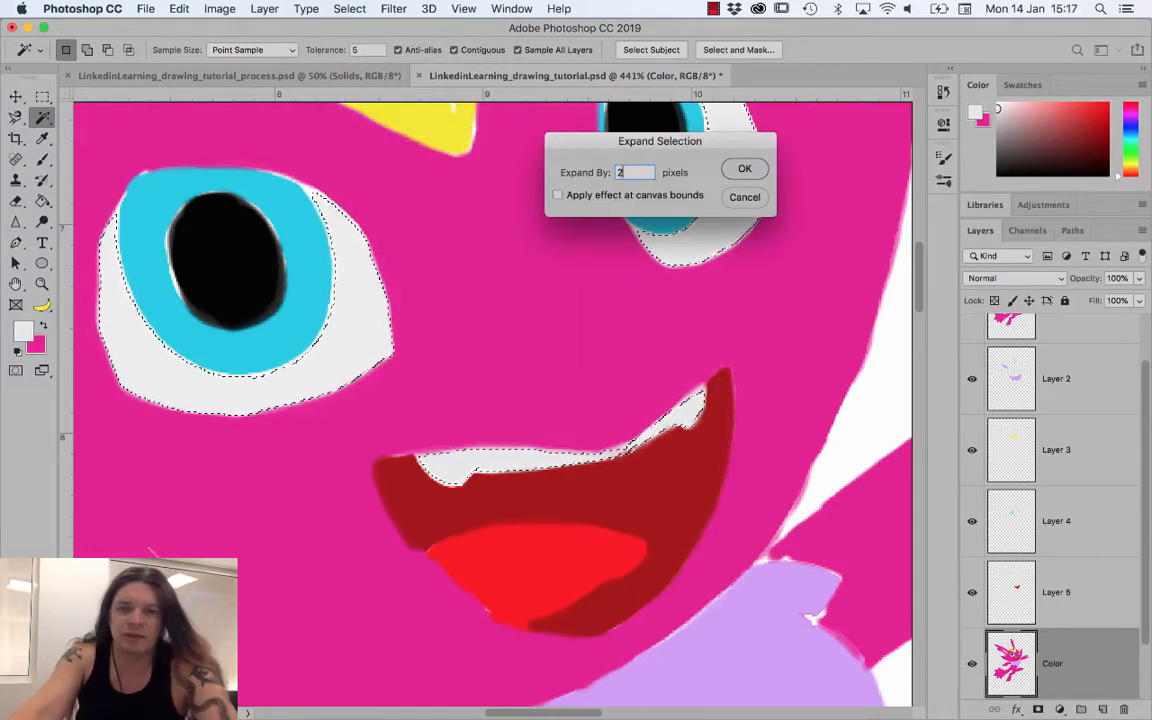
key("Return")
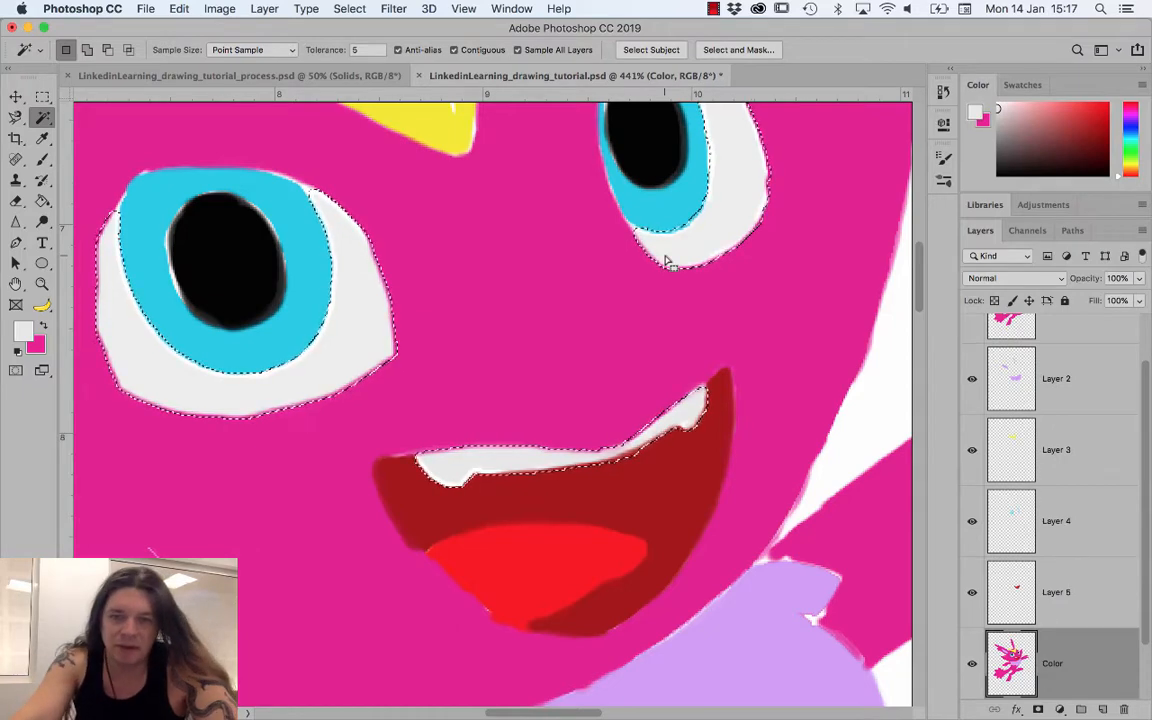
- Fill the selected eye whites and teeth with the light grey foreground color on a new layer above Color, and deselect
key("alt")
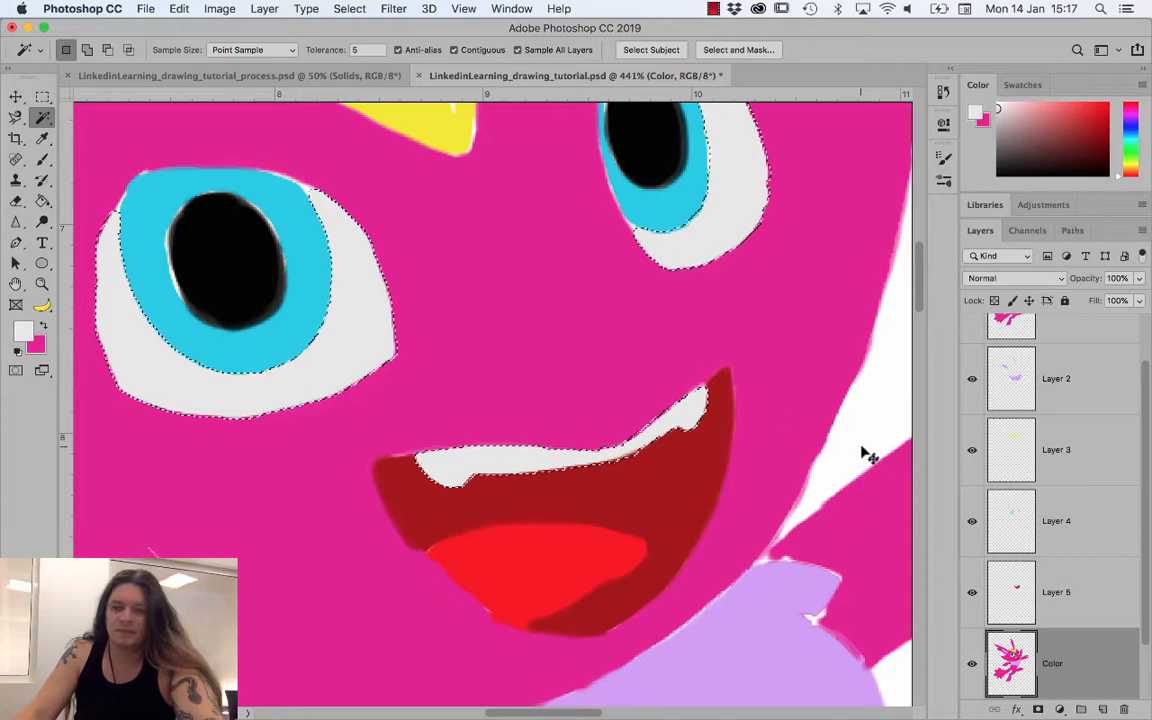
key("super+z")
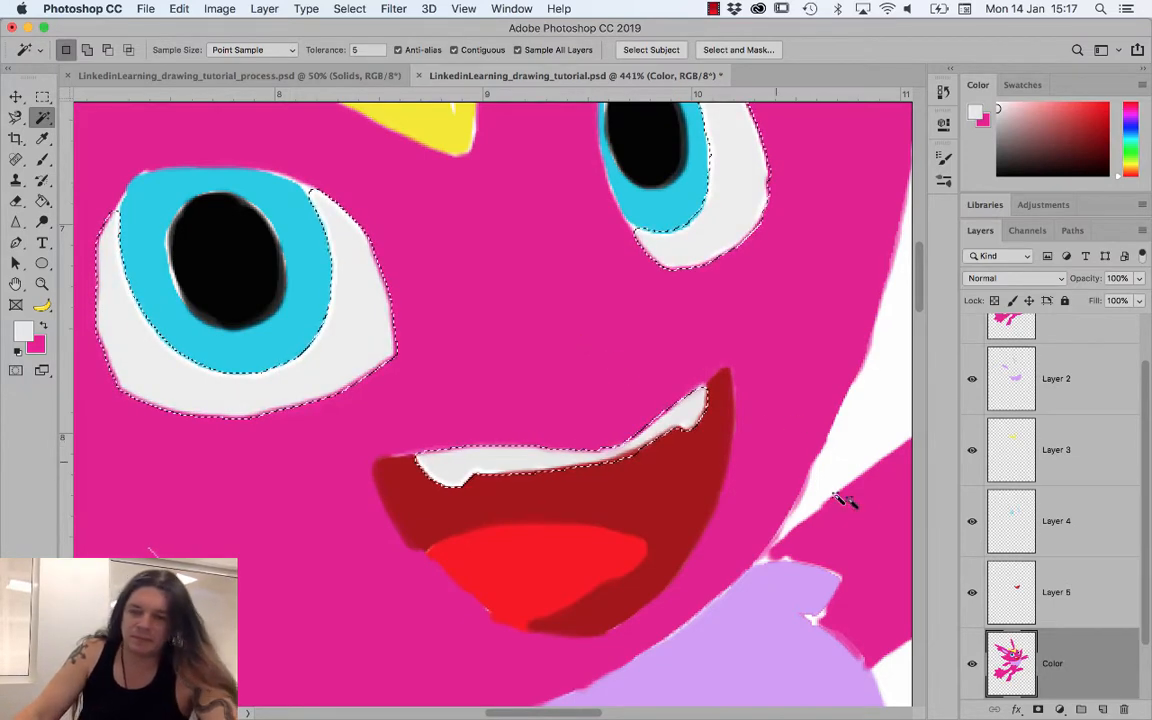
left_click(1102, 710)
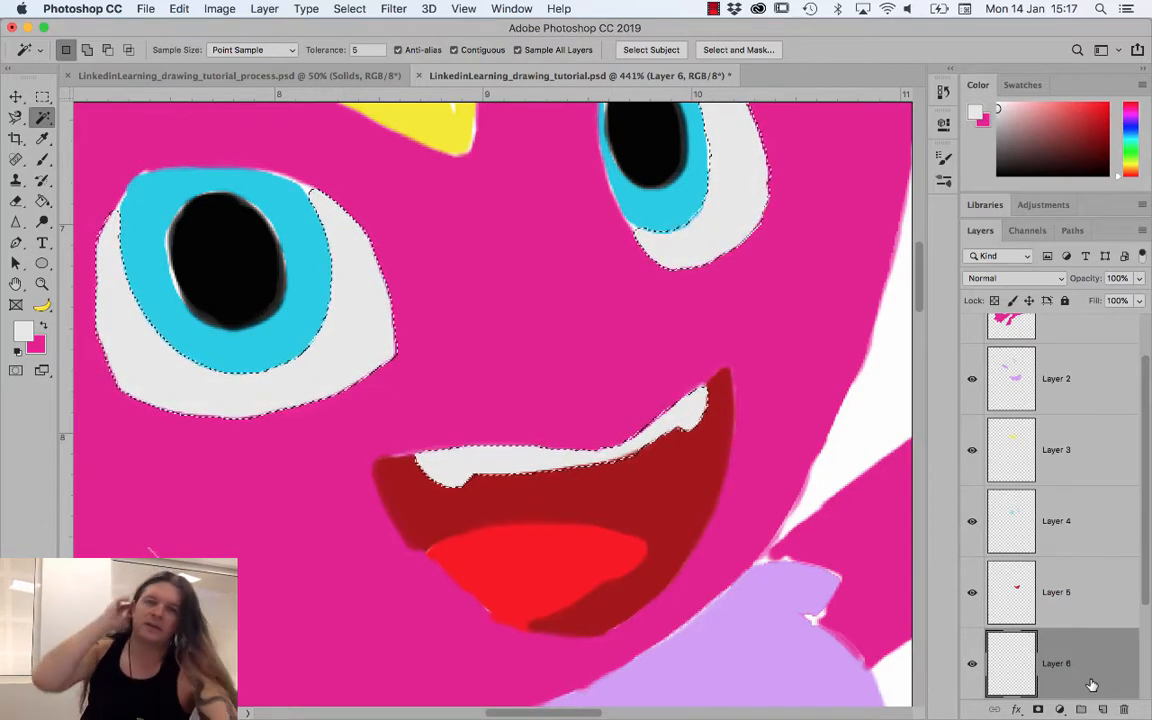
key("super+d")
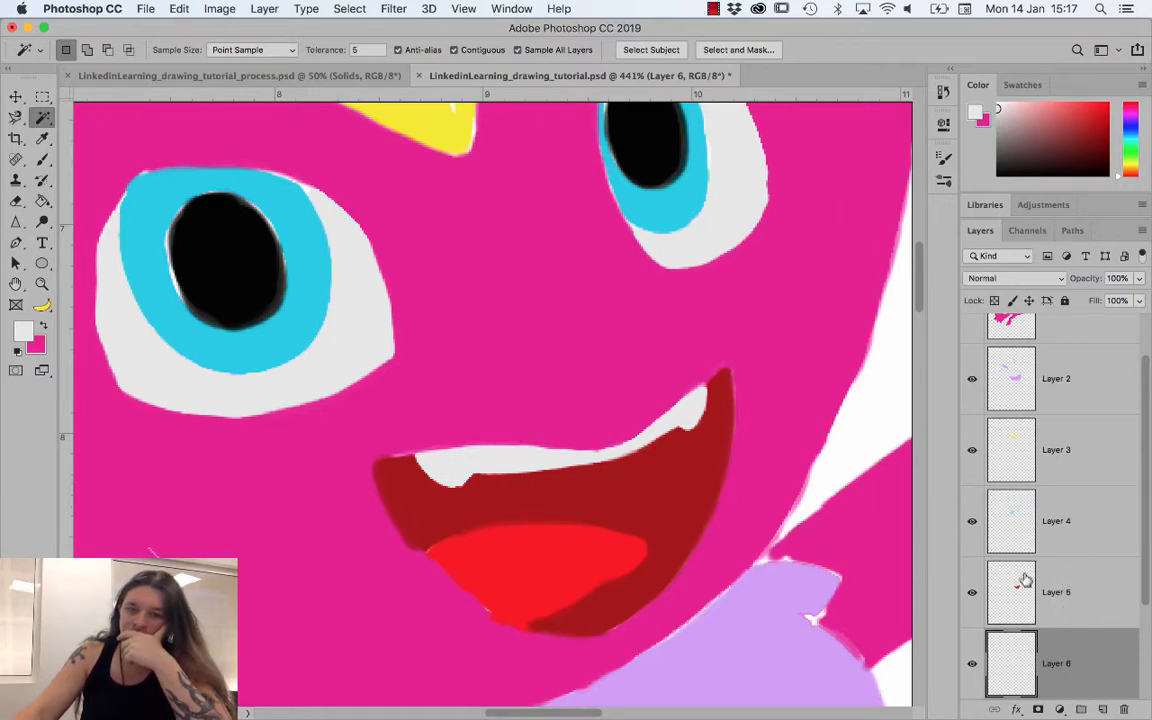
- Rename Layer 1 with the pink body as Skintone and Layer 2 with the purple areas as Fur
key("super+minus")
key("super+minus")
key("super+minus")
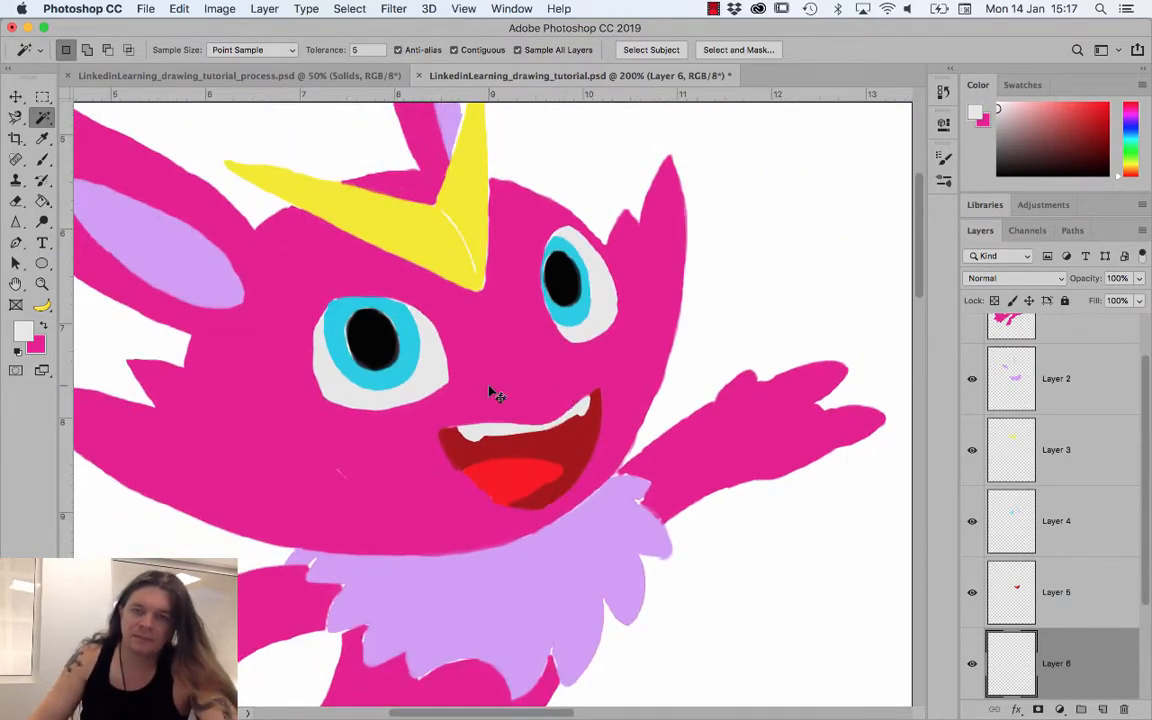
key("super+minus")
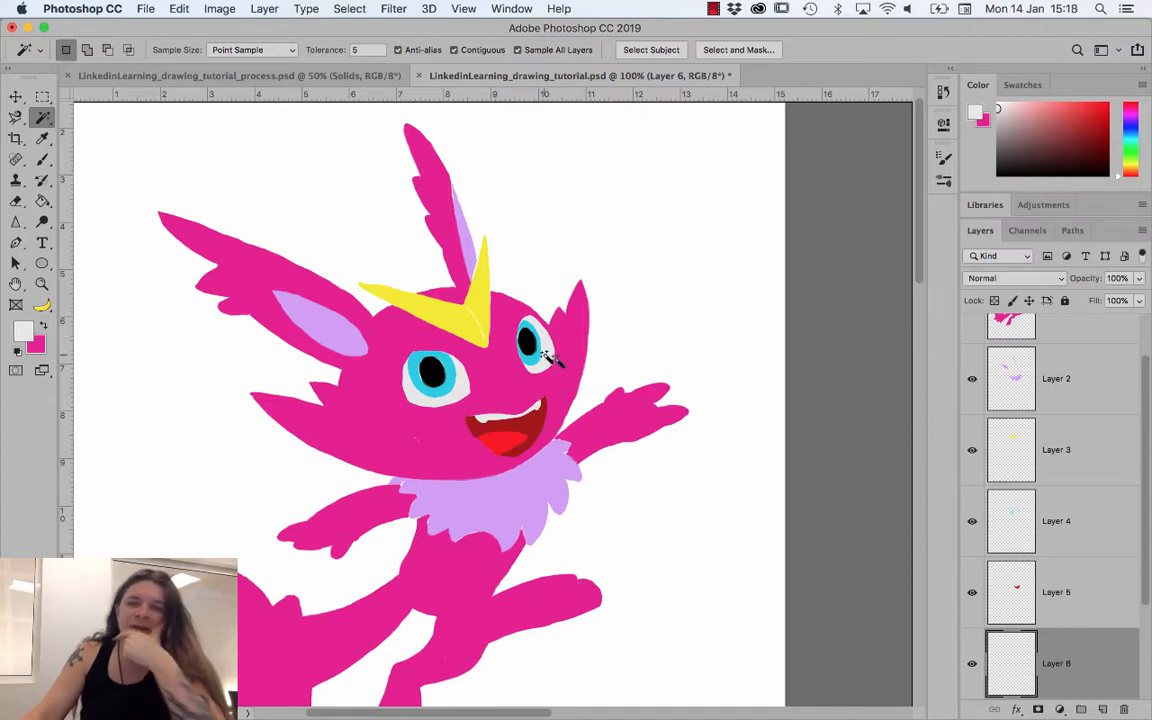
scroll(1060, 416, "up", 3)
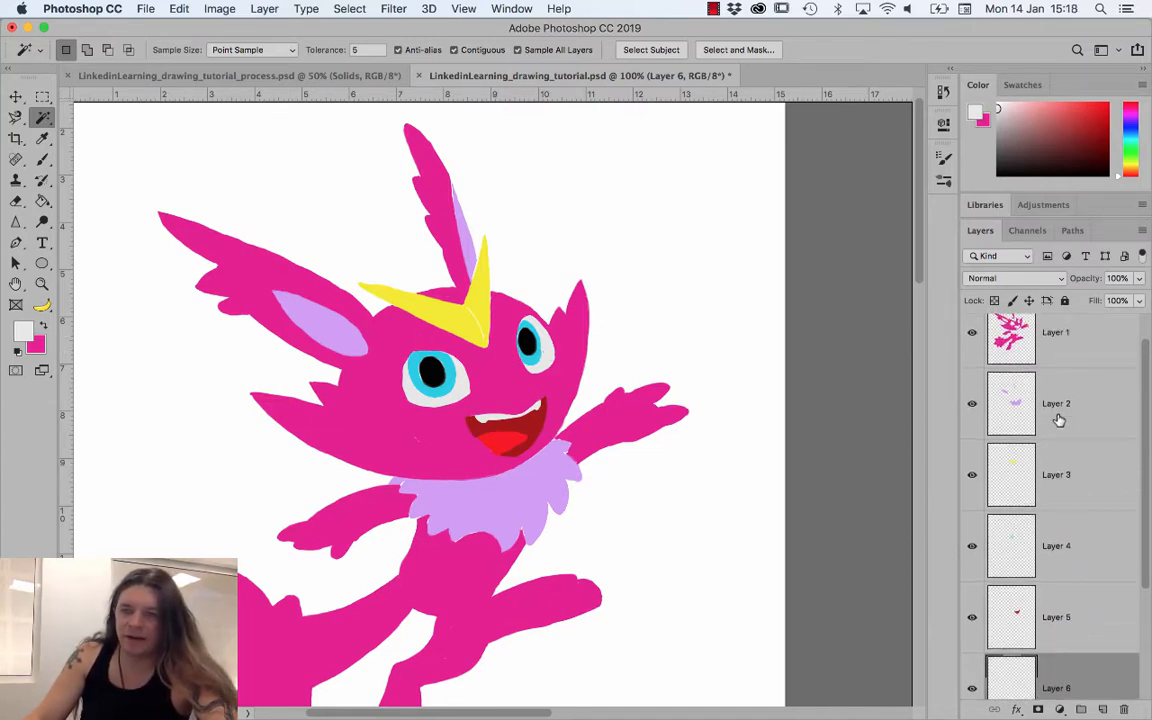
double_click(1056, 357)
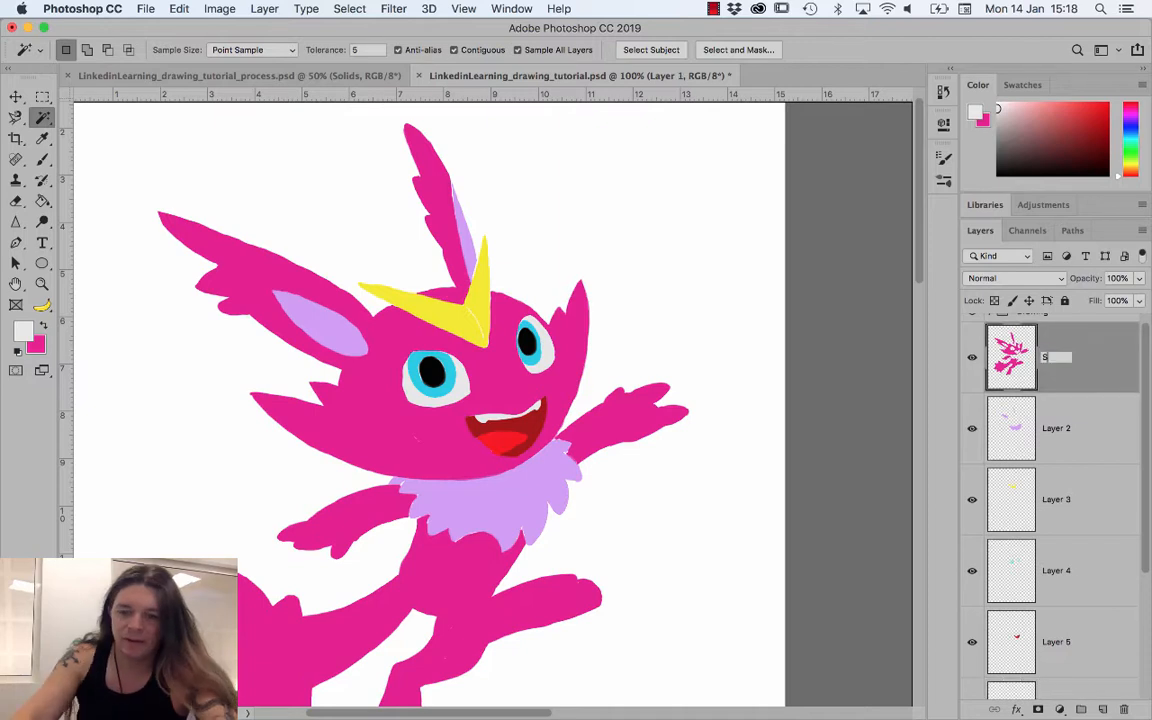
type("Skintone")
key("Return")
double_click(1056, 428)
type("Fur")
key("Return")
- Rename Layer 3 as Disc and Layer 4 as Eyes (blue)
double_click(1056, 499)
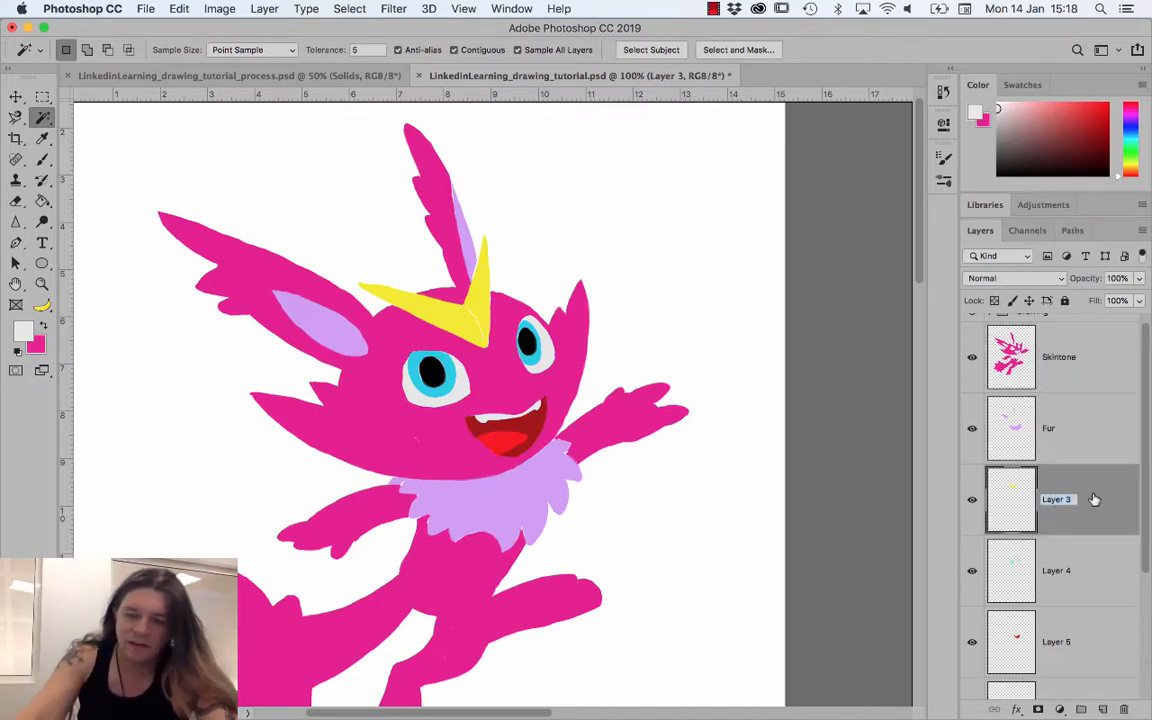
type("Disc")
key("Return")
double_click(1056, 570)
type("Eyes (")
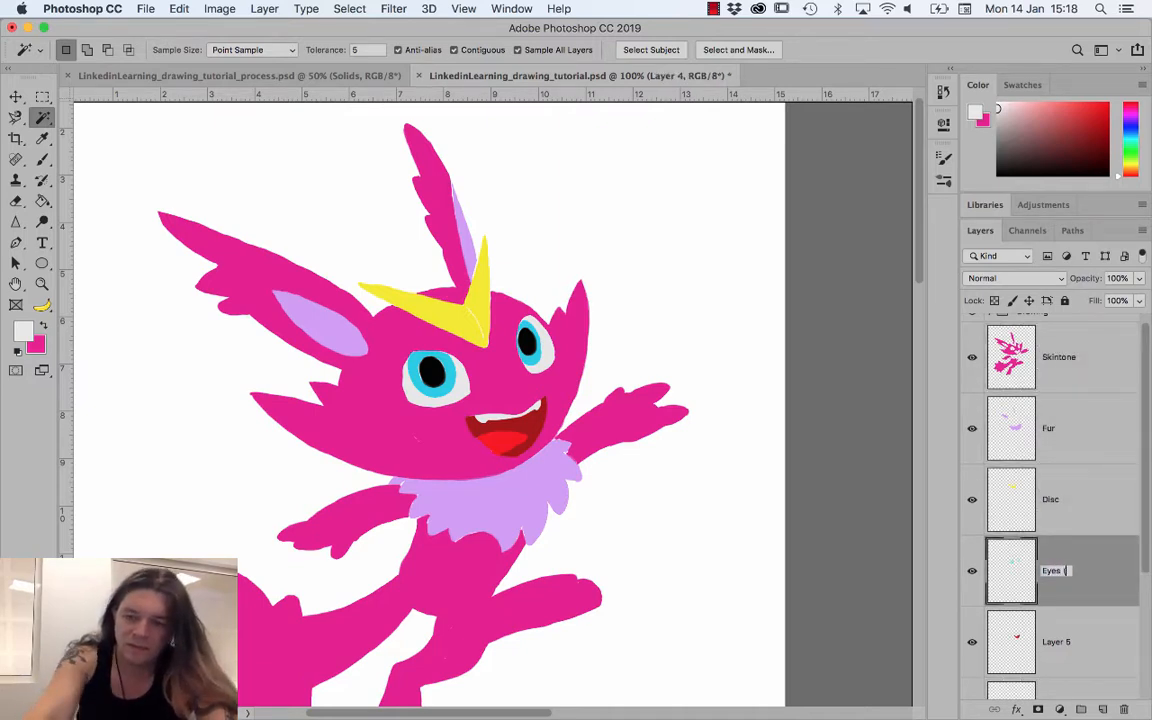
type("blue)")
key("Return")
- Rename Layer 5 as Mouth and Layer 6 as Eyes and teeth (white)
scroll(1070, 600, "down", 5)
double_click(1055, 545)
type("Mouth")
key("Return")
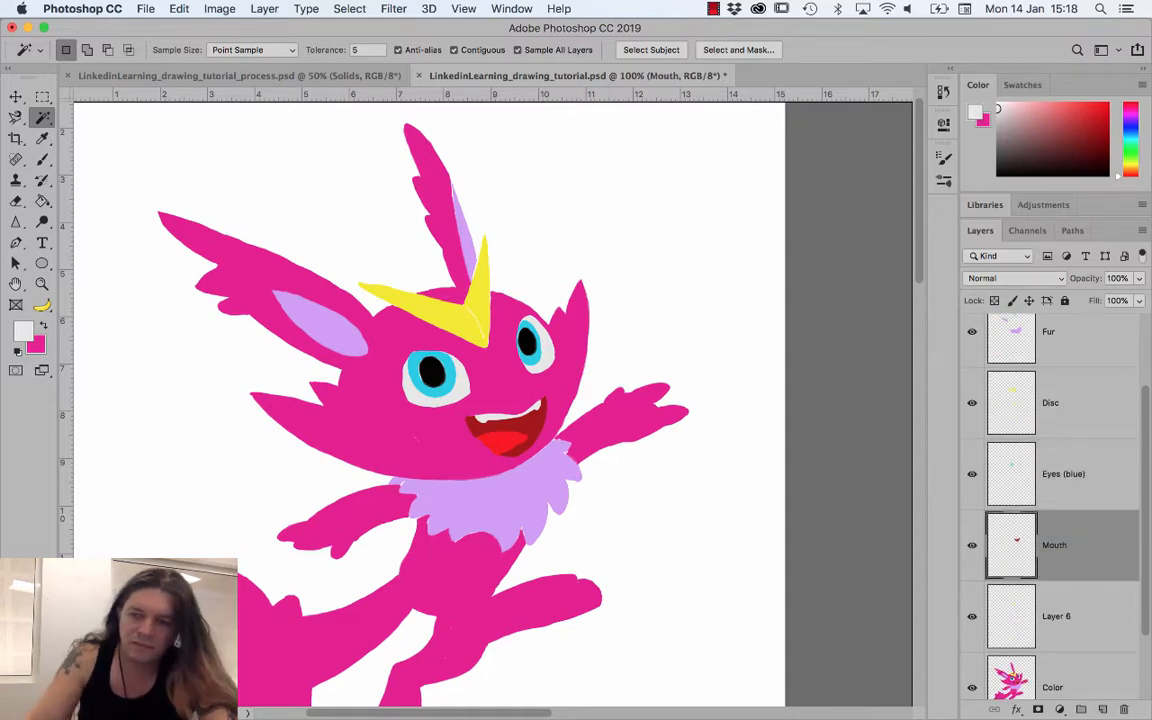
double_click(1056, 617)
type("Tee")
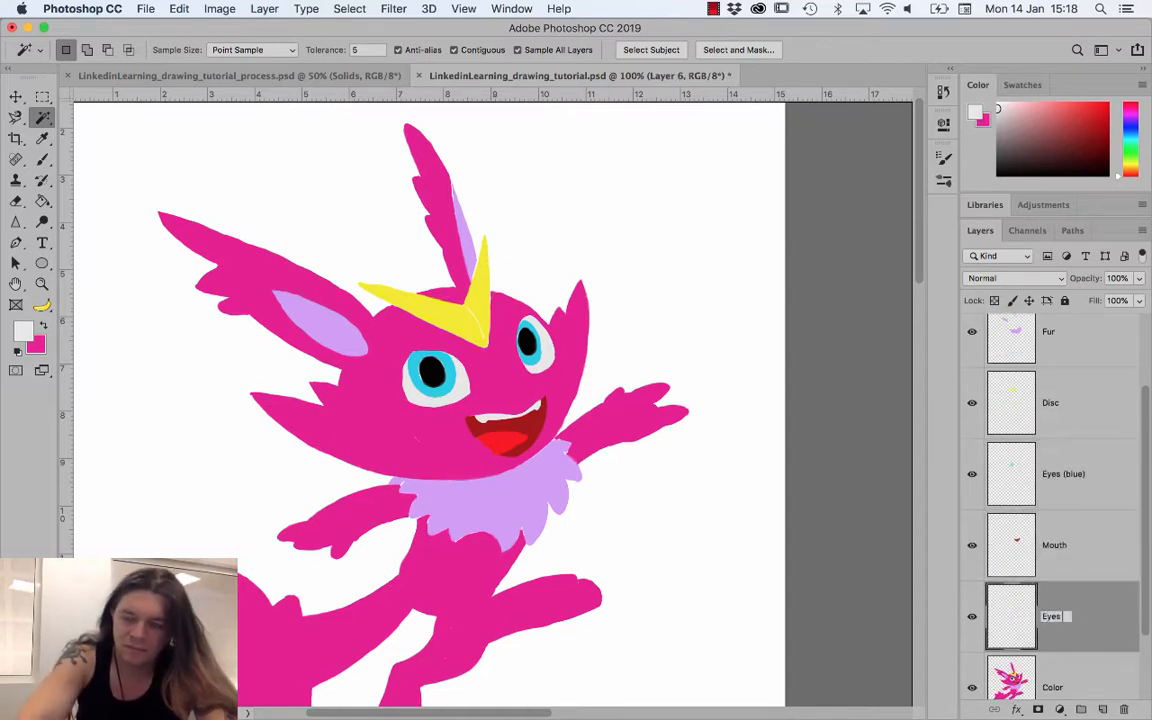
key("Return")
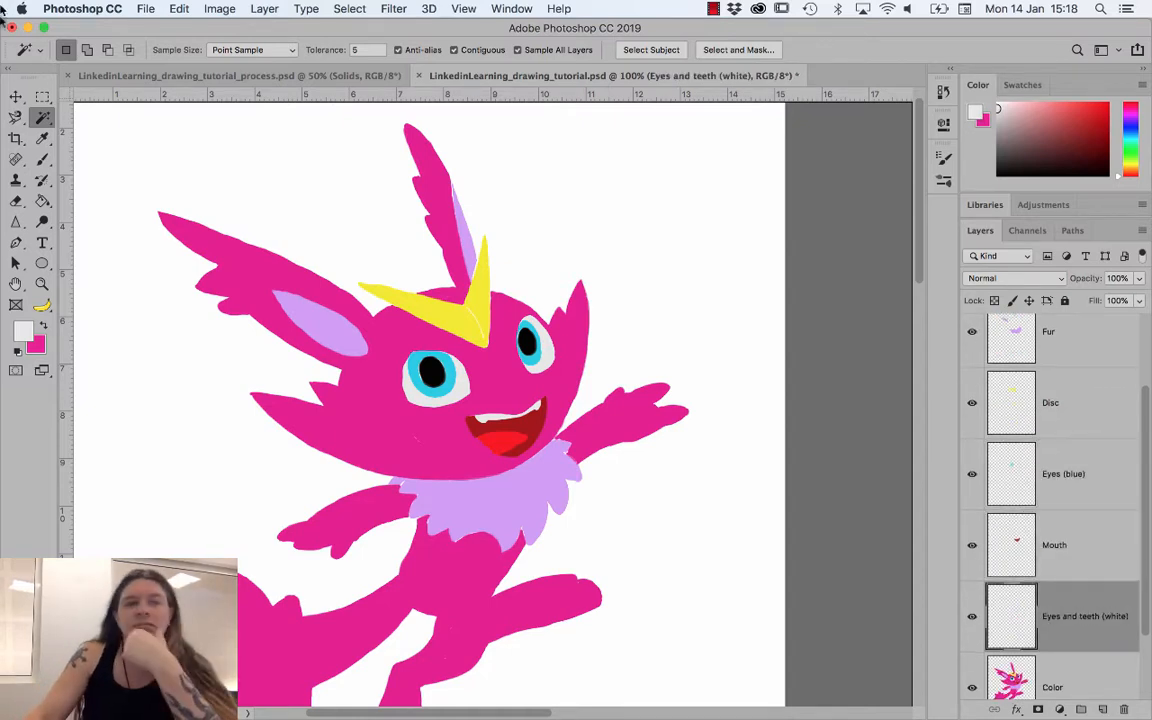
- Select the black pupils with Color Range and copy them from the Color layer to a new layer
left_click(349, 9)
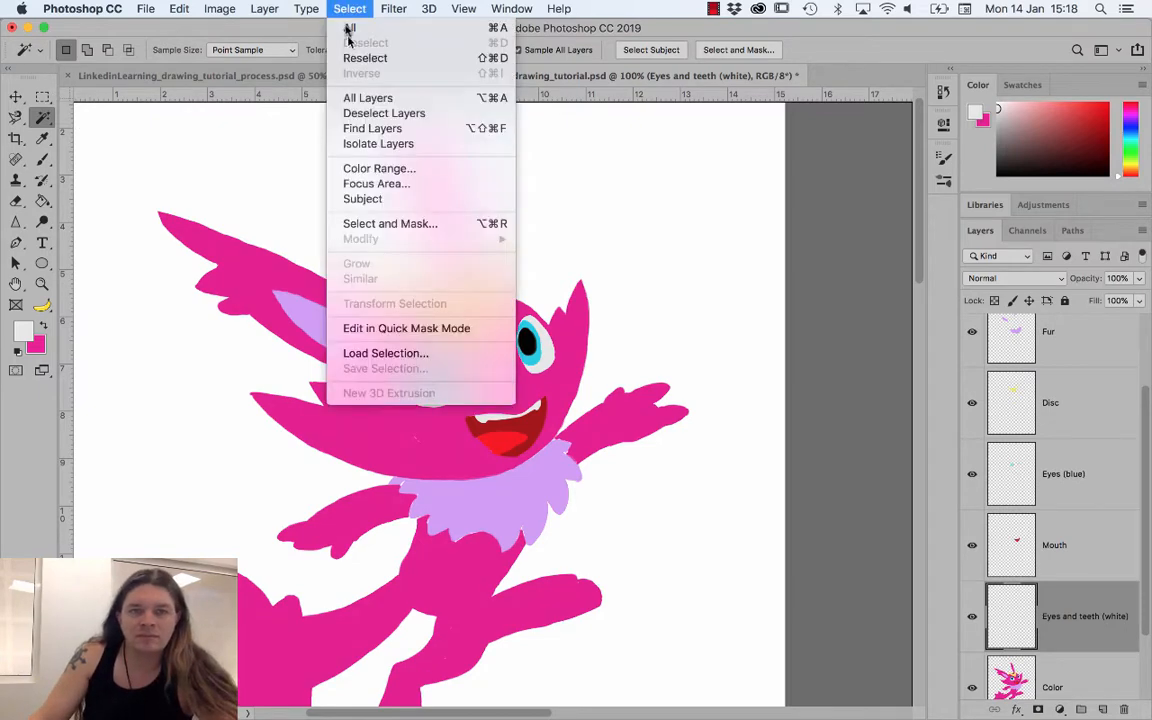
left_click(379, 168)
left_click(437, 366)
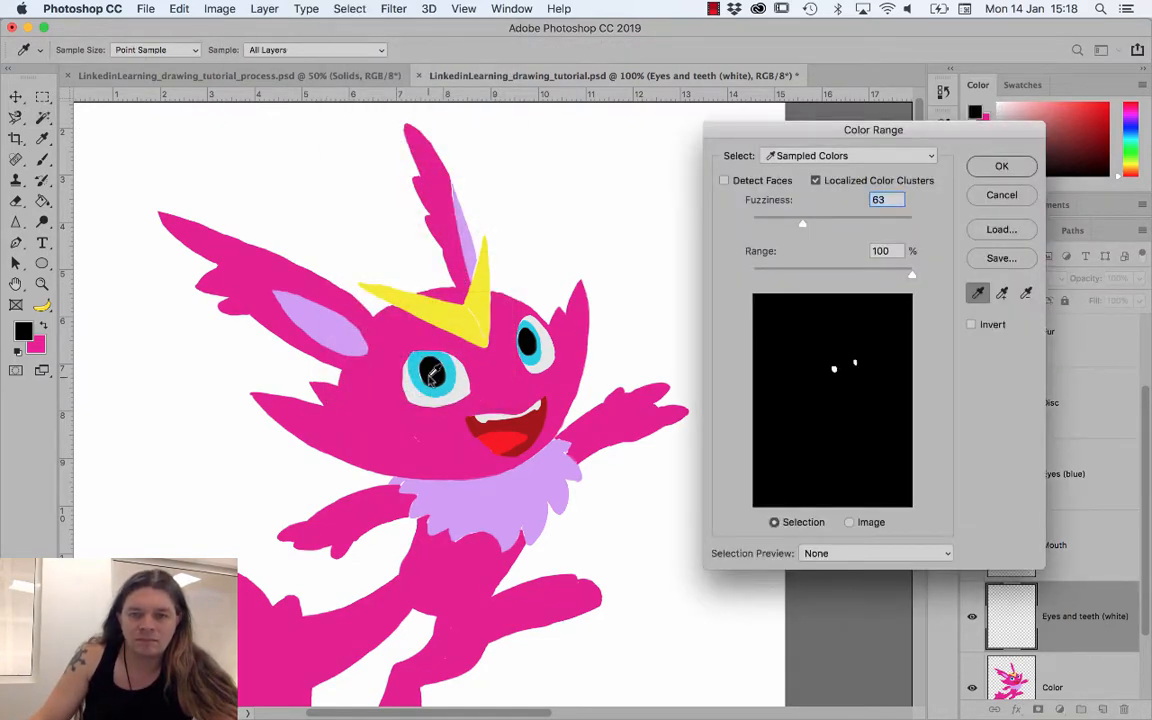
left_click(1001, 167)
left_click(1085, 687)
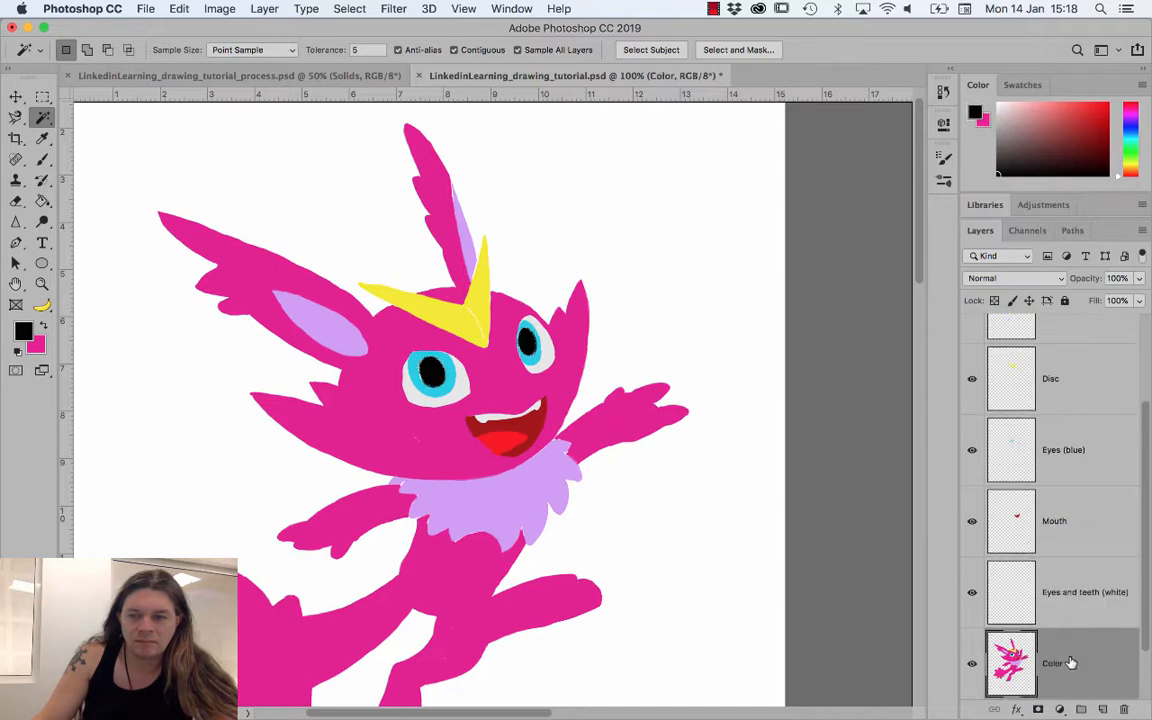
key("ctrl+j")
- Rename the new pupil layer as Eyes (pupil)
double_click(1058, 663)
type("Eyes")
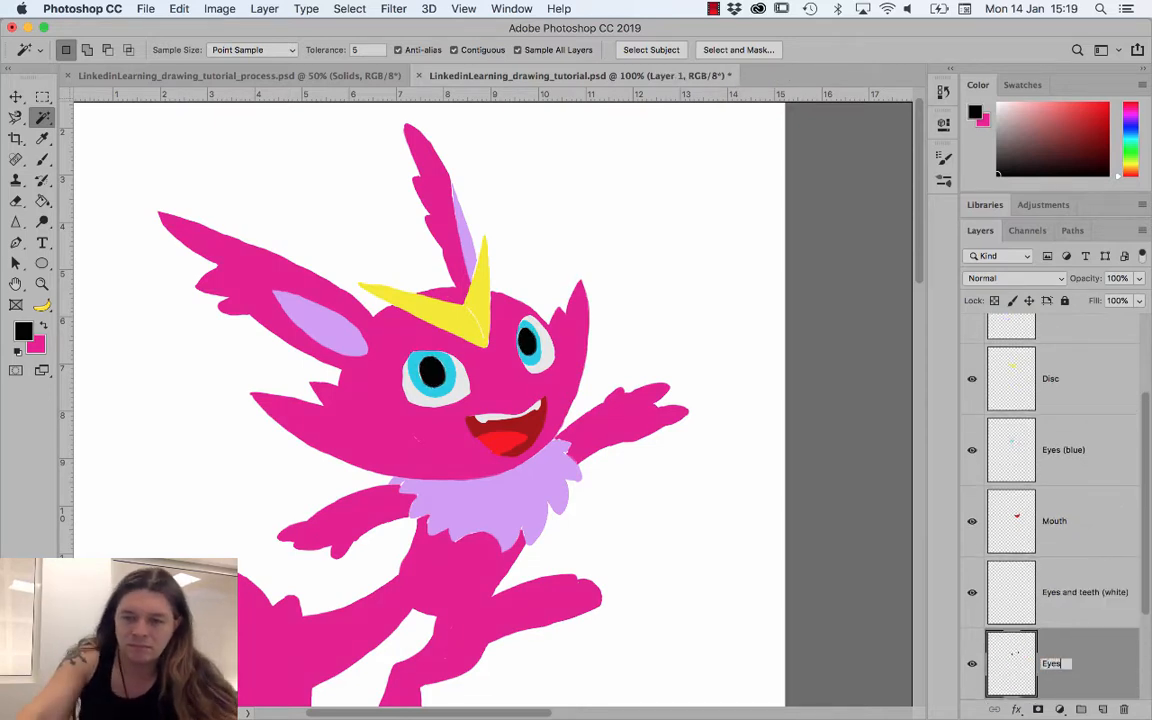
type(" (pupil)")
key("Return")
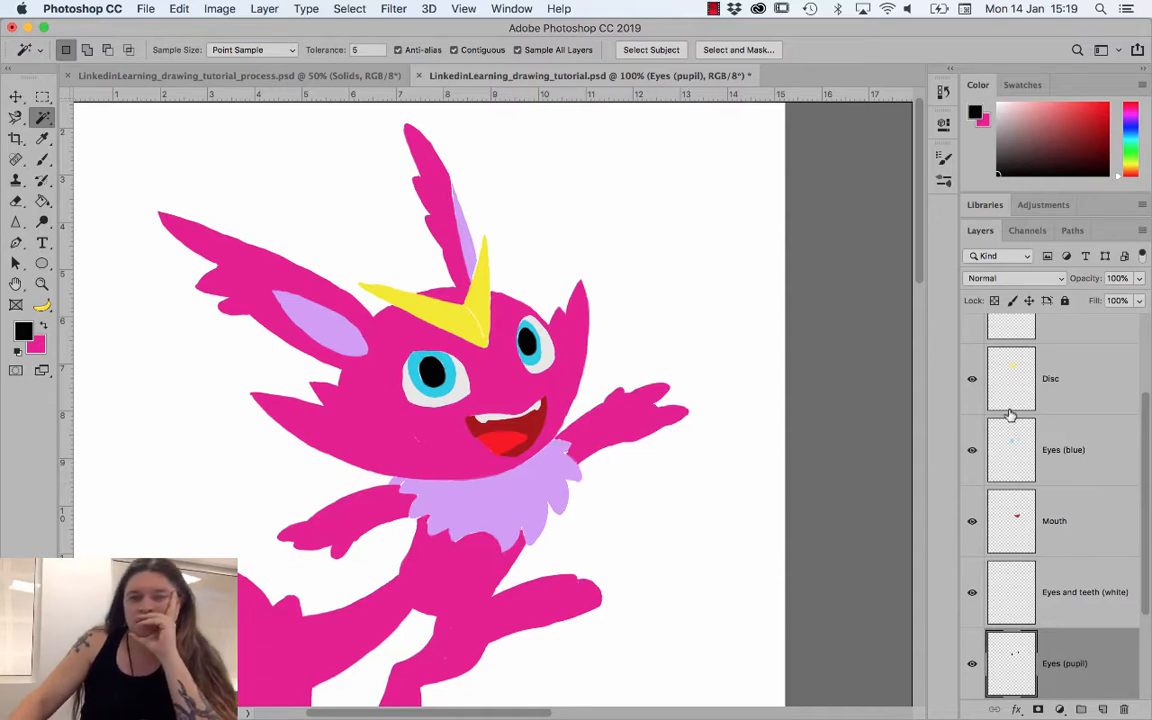
- Expand the Drawing group and make the Final Outline layer visible over the flat colors
scroll(1022, 405, "up", 3)
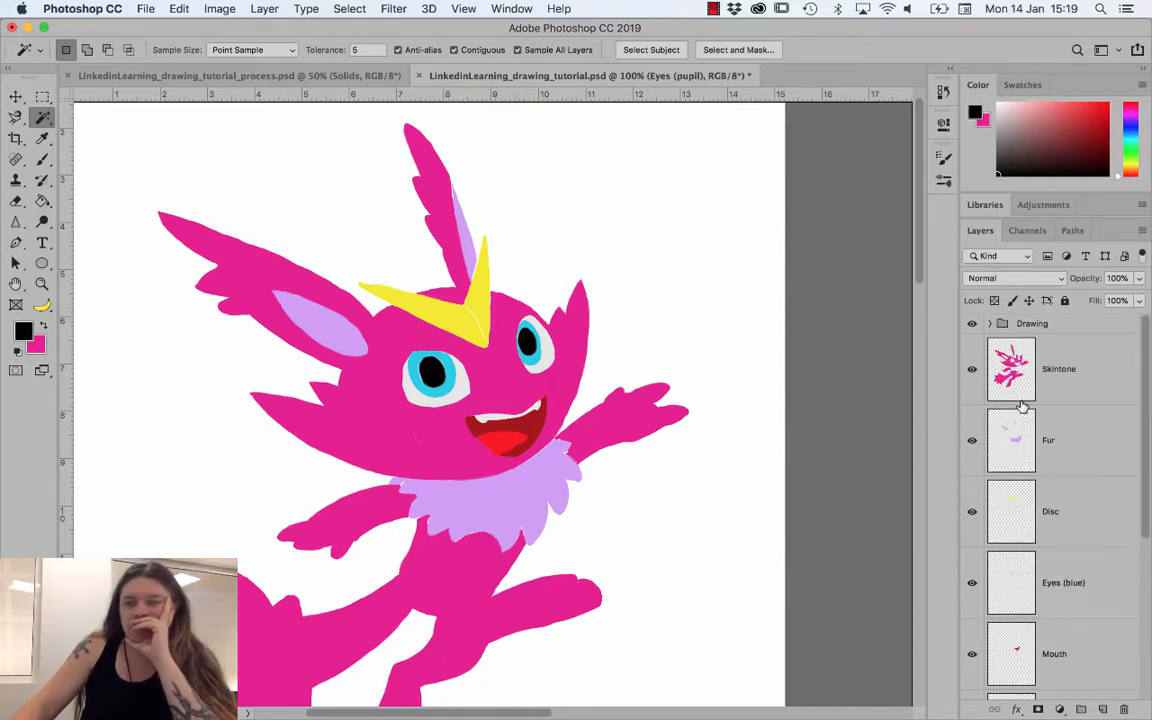
left_click(991, 322)
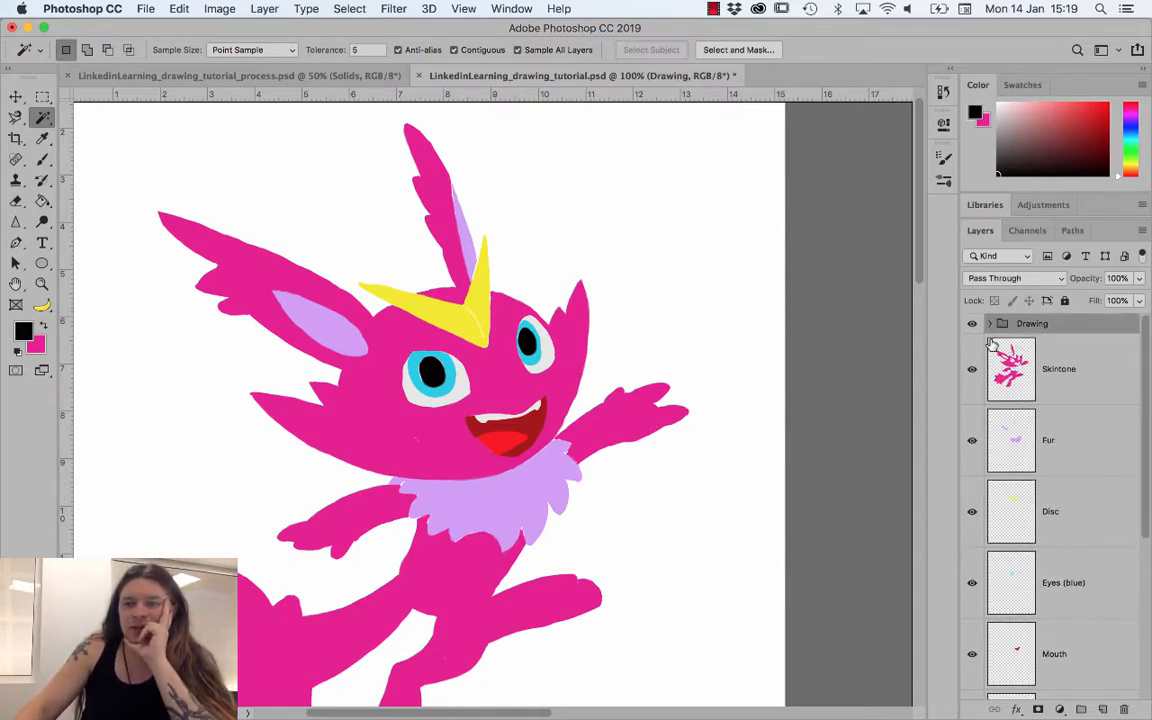
left_click(990, 324)
left_click(972, 369)
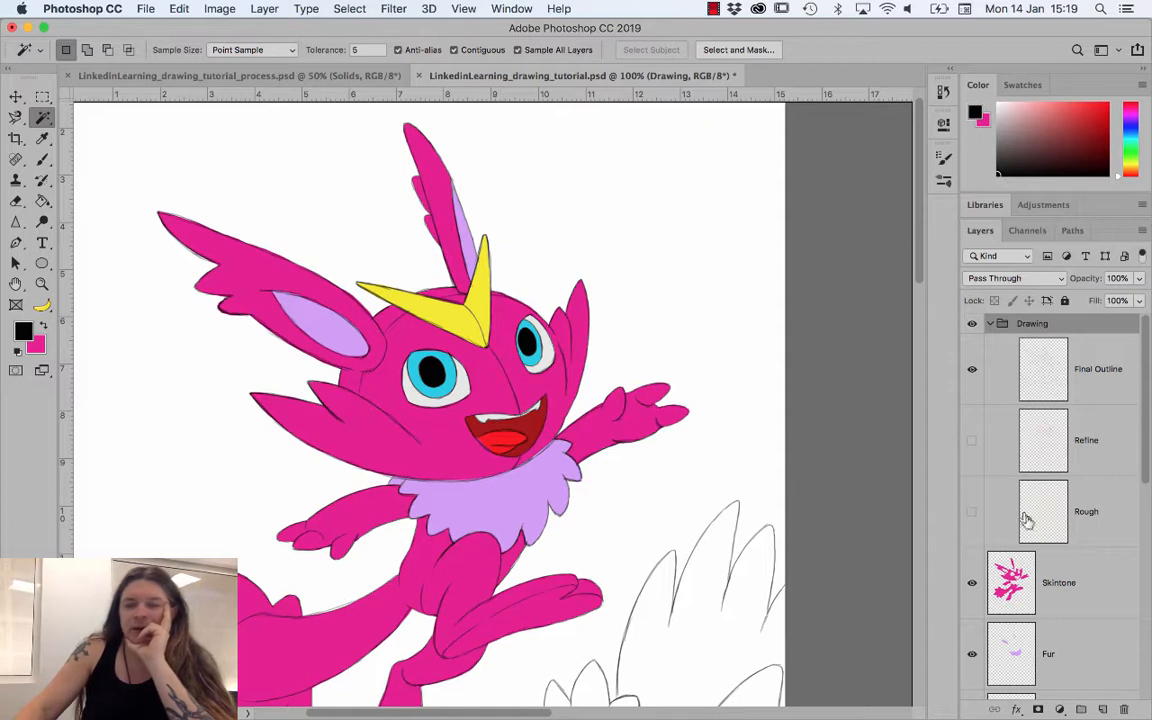
- Sample the pink skin color, darken it to a deep magenta foreground color, and add a new layer above Skintone
left_click(1073, 567)
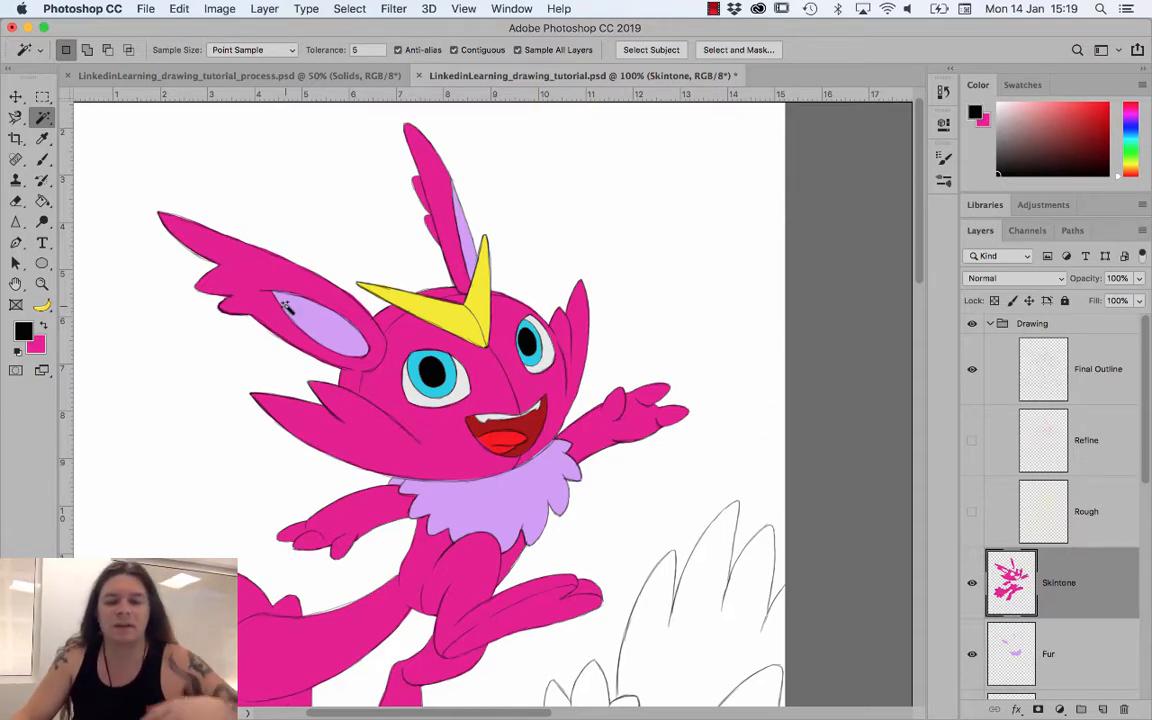
key("i")
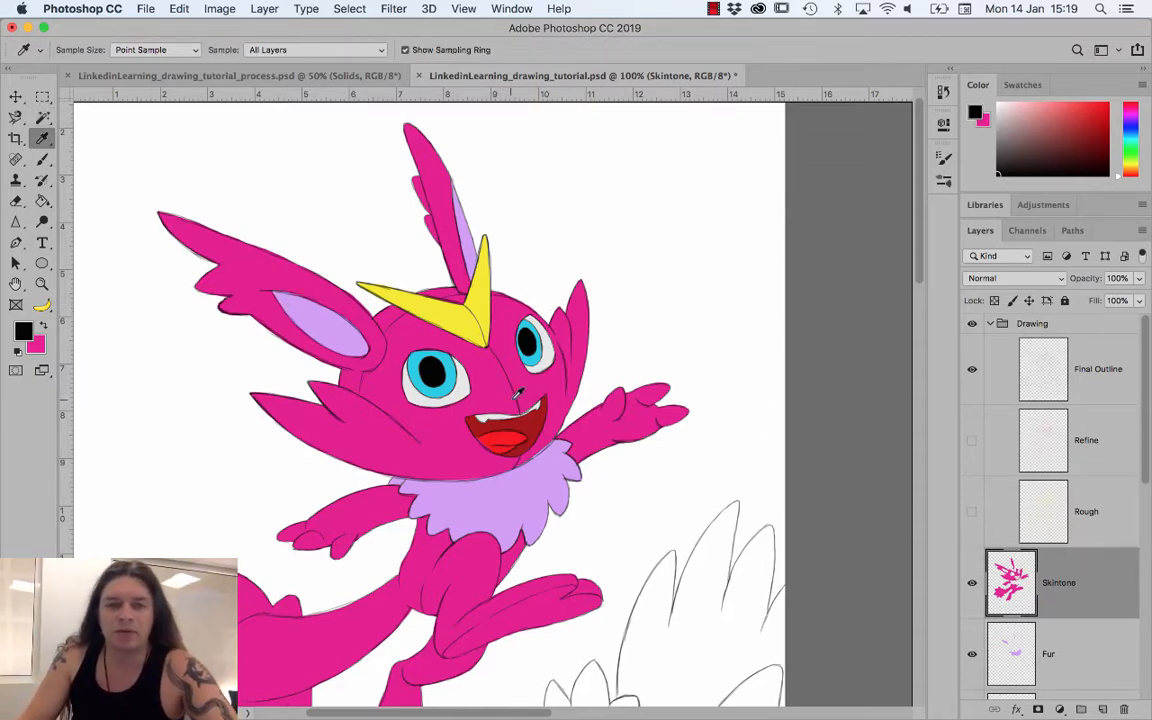
left_click(473, 386)
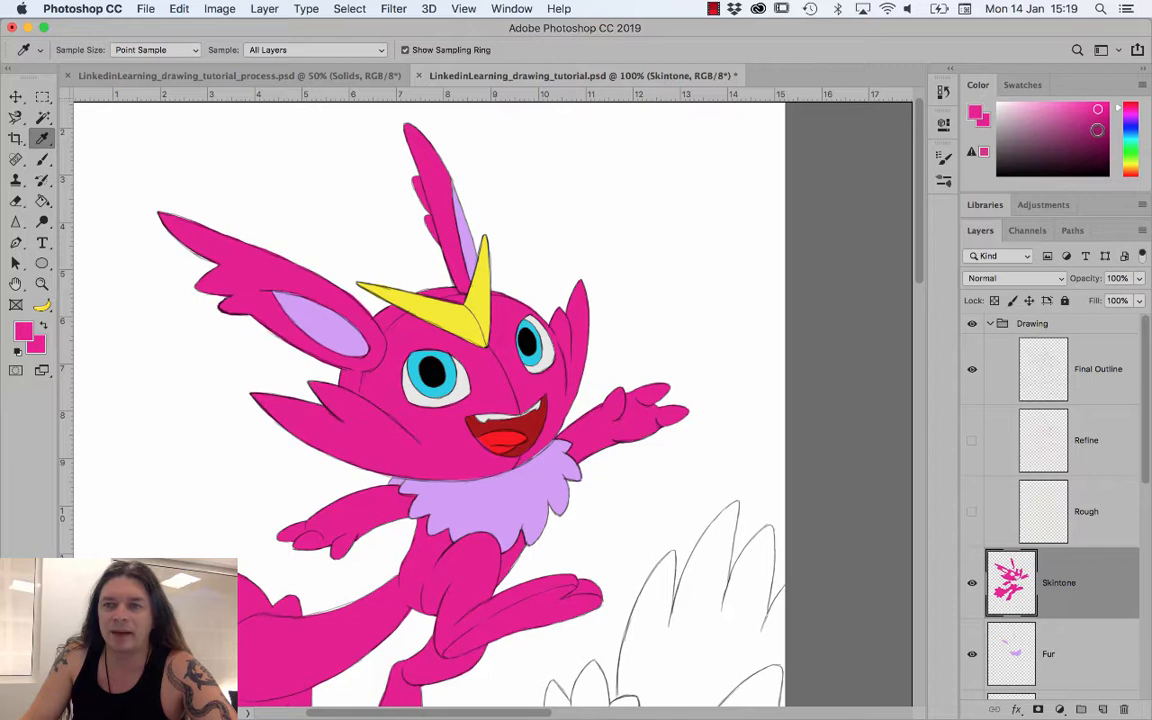
left_click(975, 151)
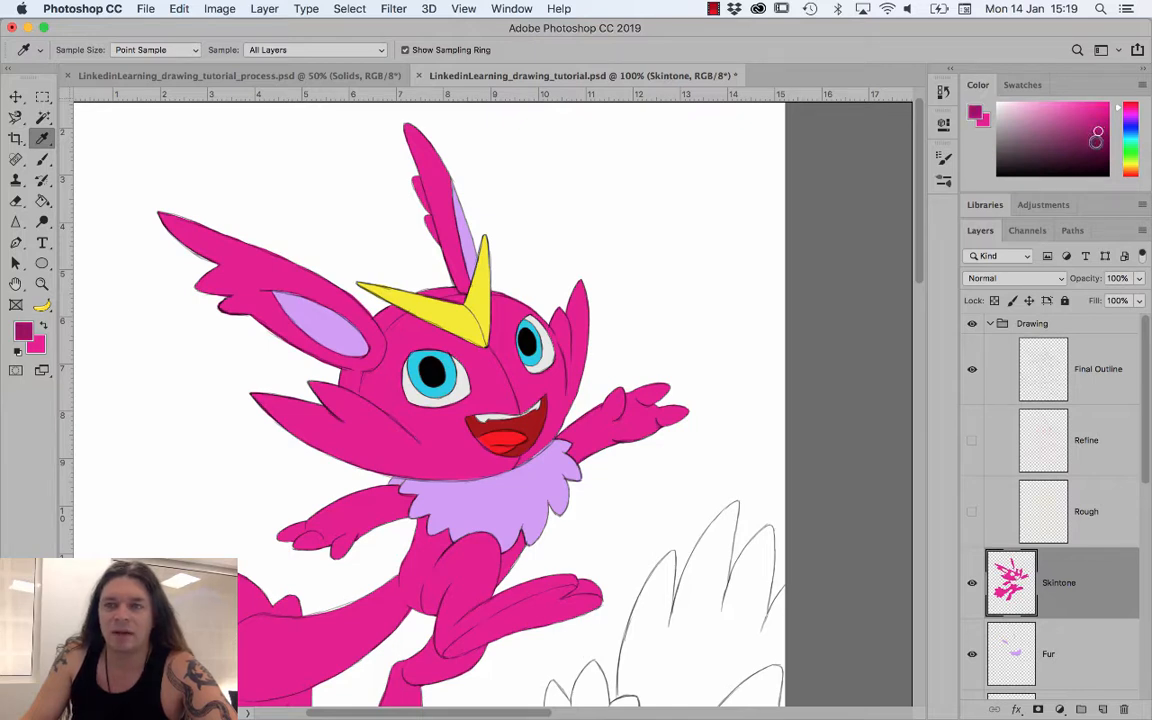
left_click(1096, 142)
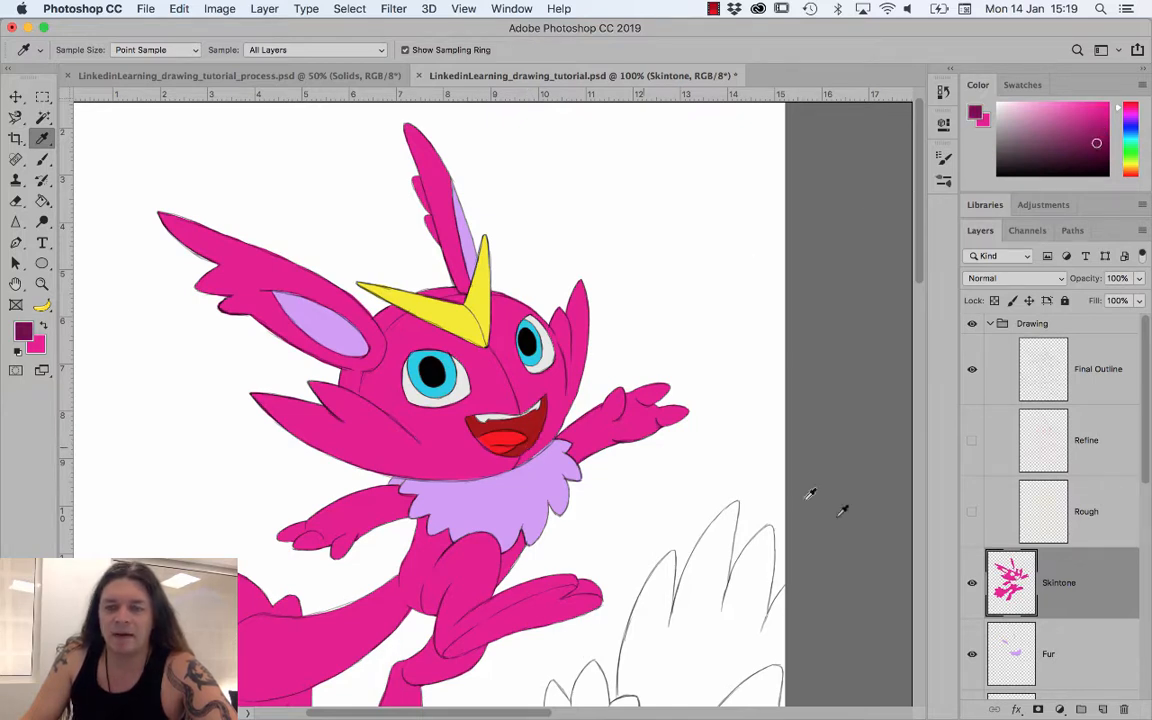
left_click(1103, 709)
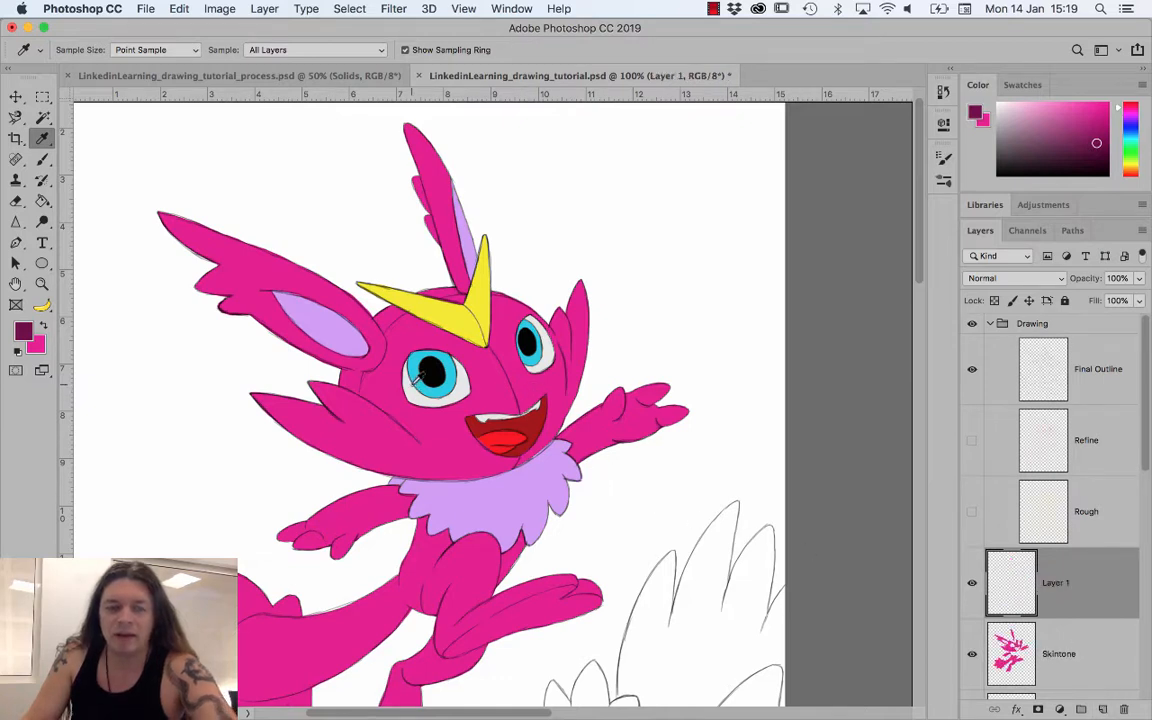
- Set the Brush to size 40 with 9% flow
key("b")
key("bracketright")
key("bracketright")
key("bracketright")
key("bracketright")
key("bracketright")
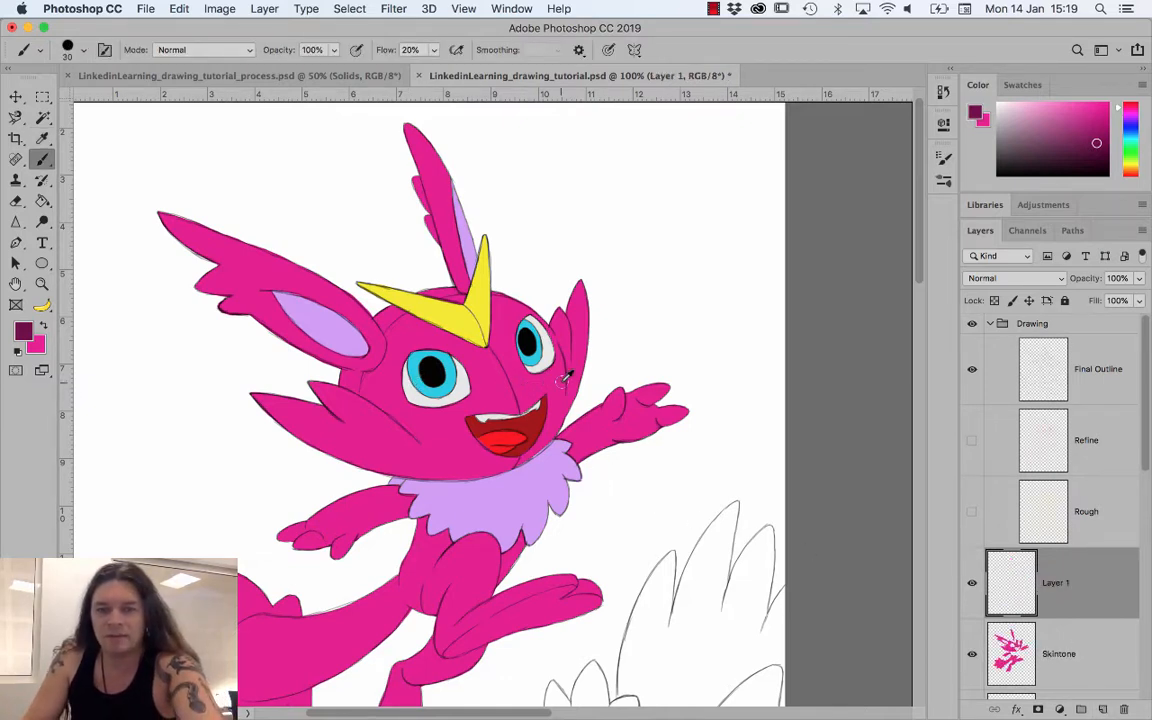
left_click(434, 52)
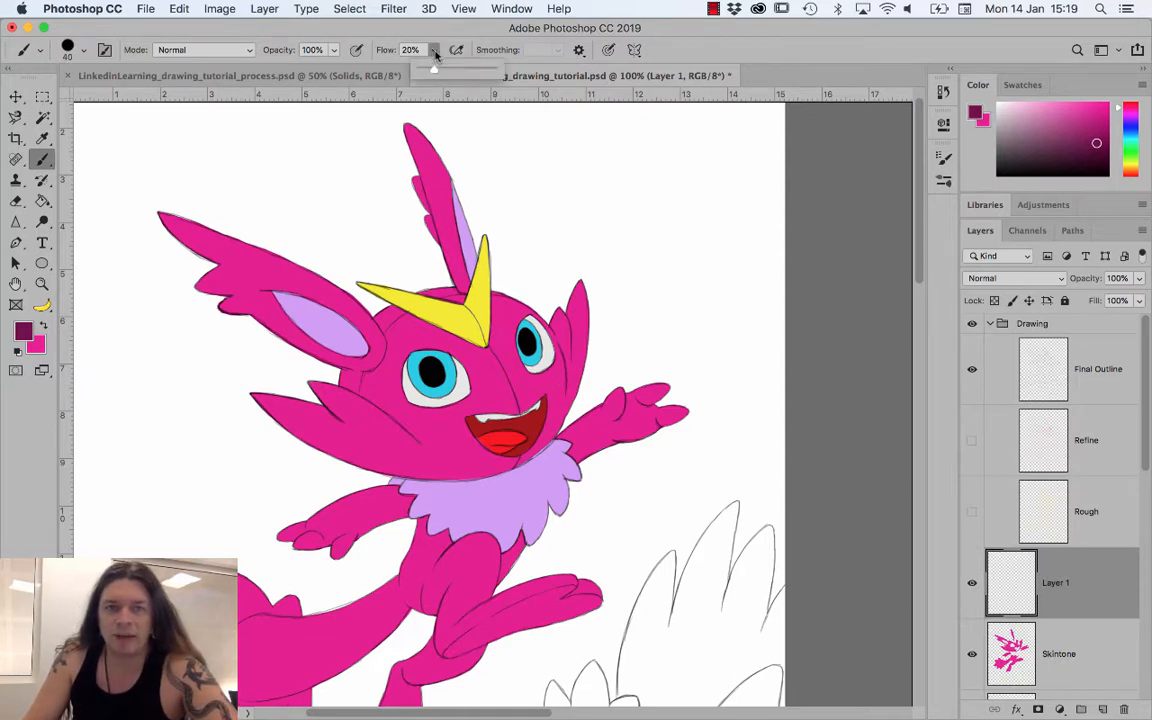
left_click(591, 346)
- Paint thick dark magenta shadow strokes along the jaw and the cheek tufts on both sides of the head on Layer 1
left_click_drag(587, 344, 575, 395)
mouse_move(565, 424)
left_mouse_down()
mouse_move(524, 466)
mouse_move(452, 482)
mouse_move(400, 477)
mouse_move(286, 438)
mouse_move(242, 390)
left_mouse_up()
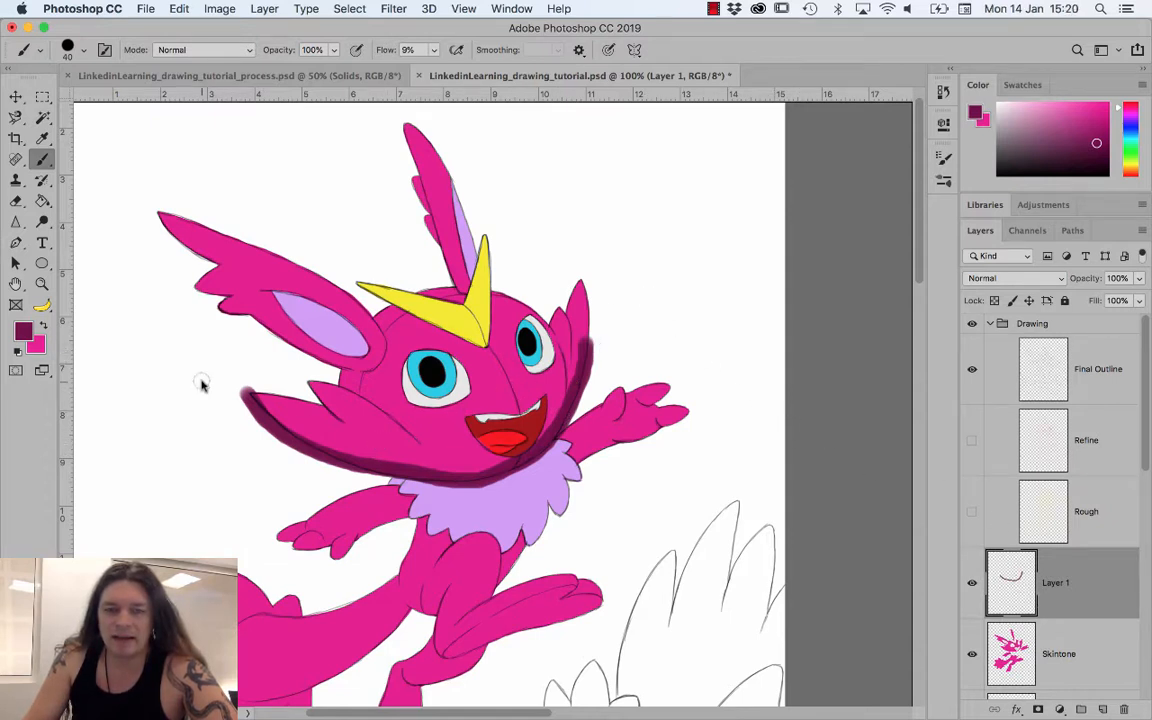
left_click_drag(308, 383, 348, 421)
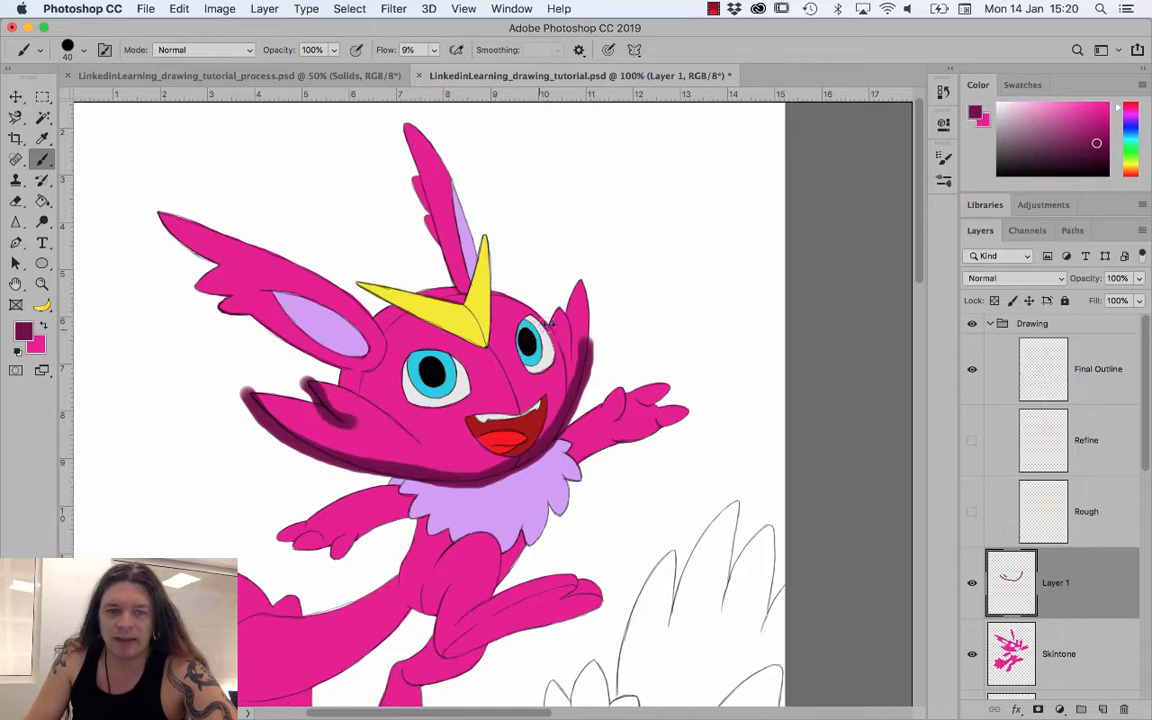
left_click_drag(562, 318, 570, 363)
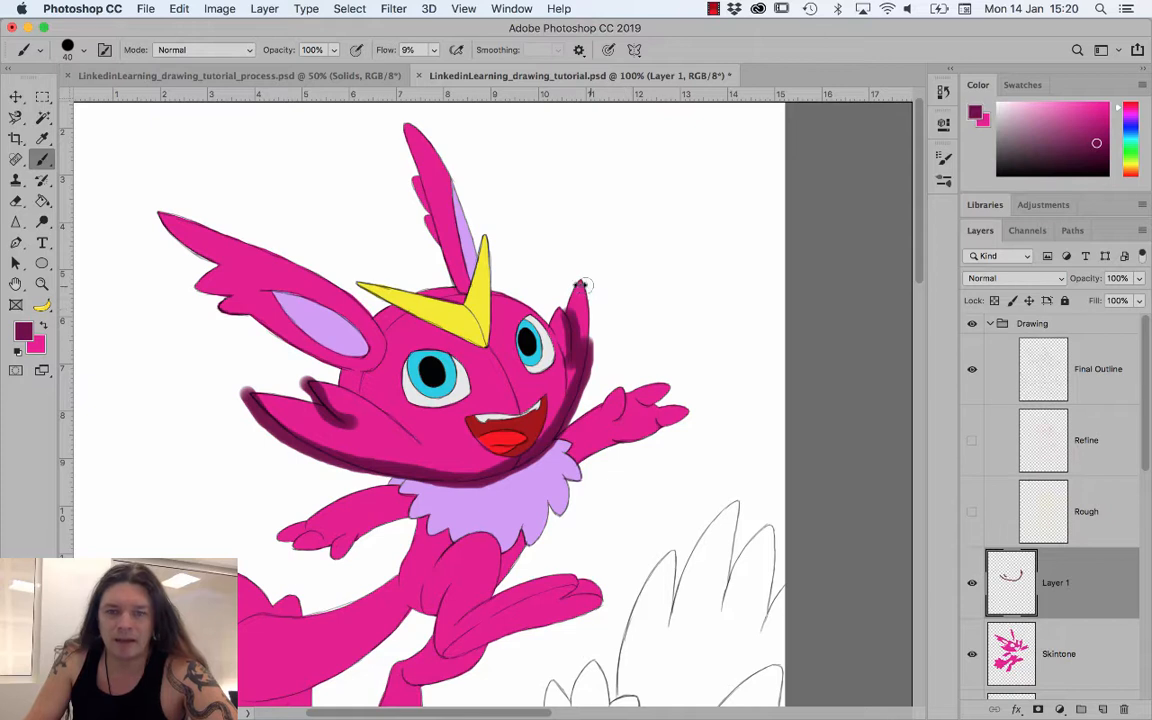
left_click_drag(577, 283, 594, 358)
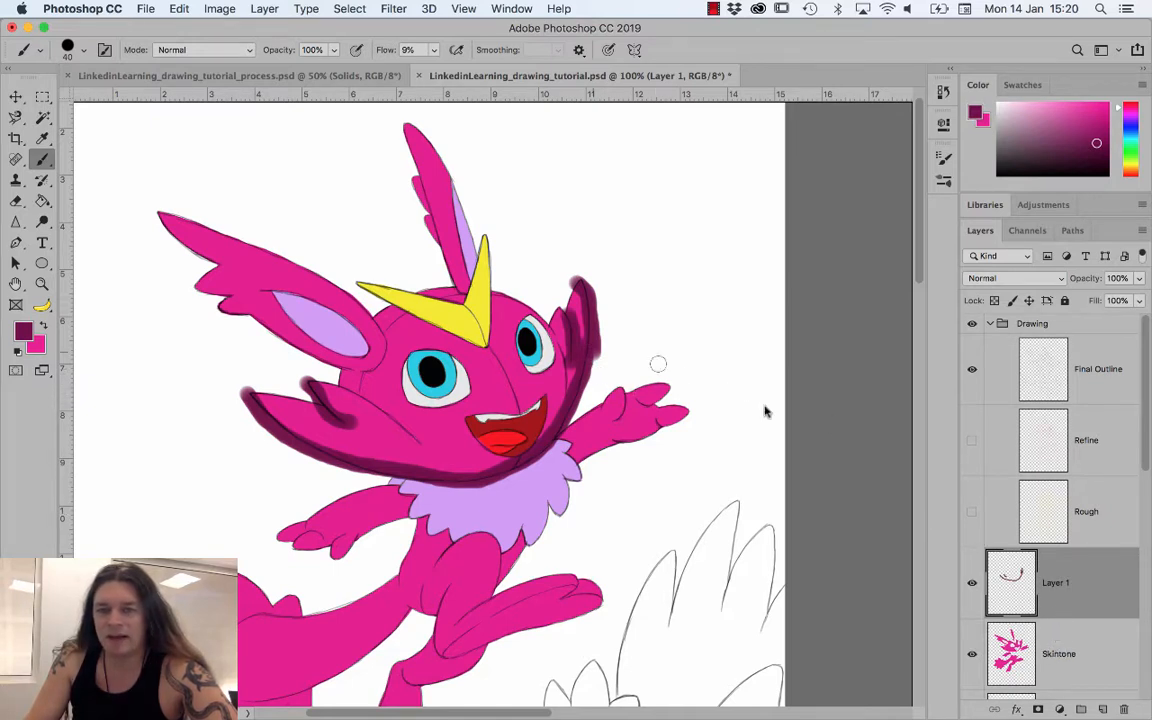
- Clip Layer 1 to the Skintone layer with a clipping mask
left_click_drag(1054, 635, 1065, 617)
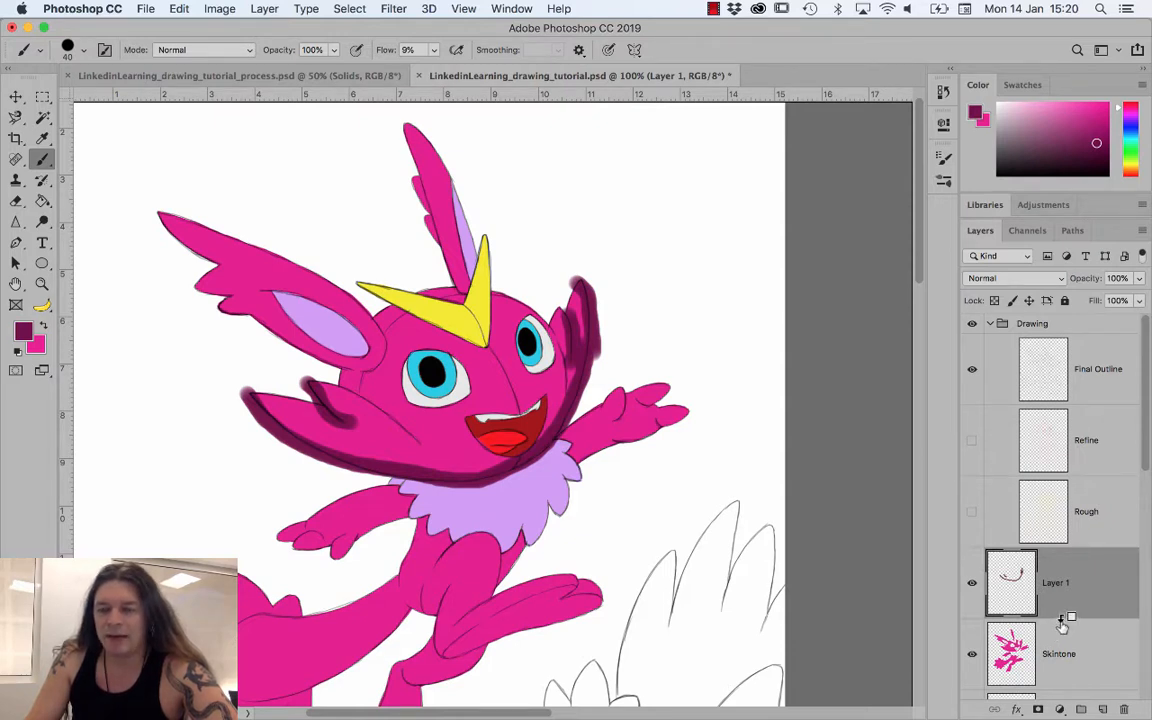
left_click_drag(1063, 627, 1080, 617)
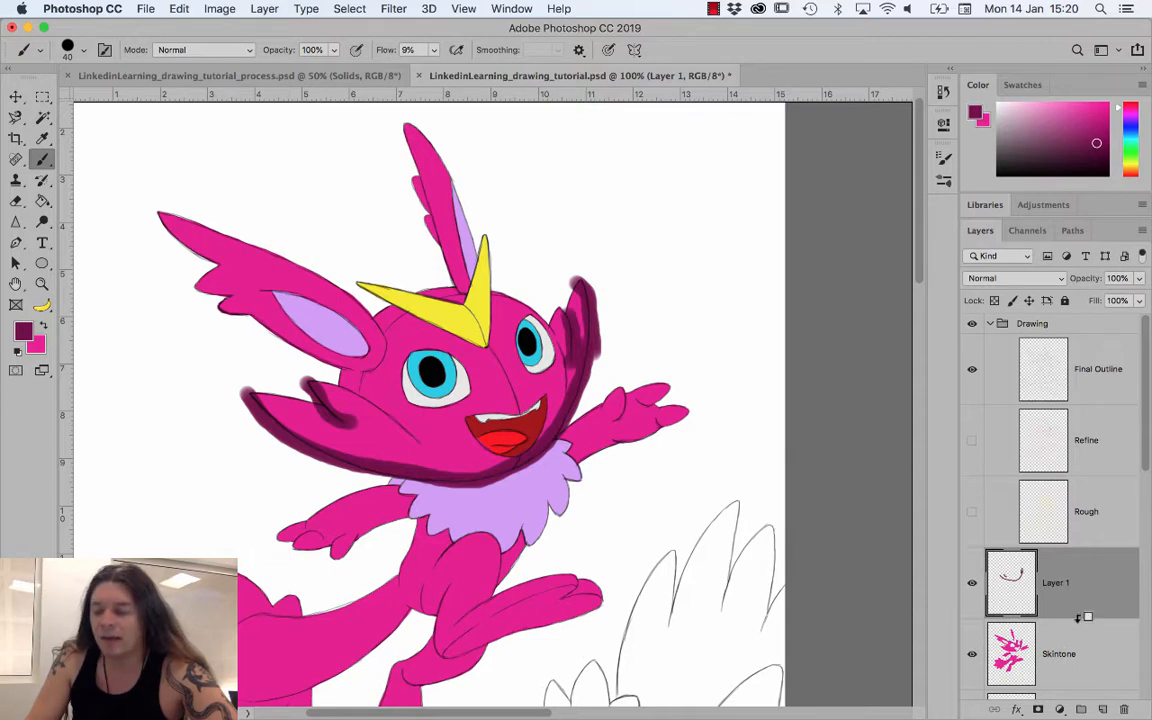
left_click(1080, 617, "alt")
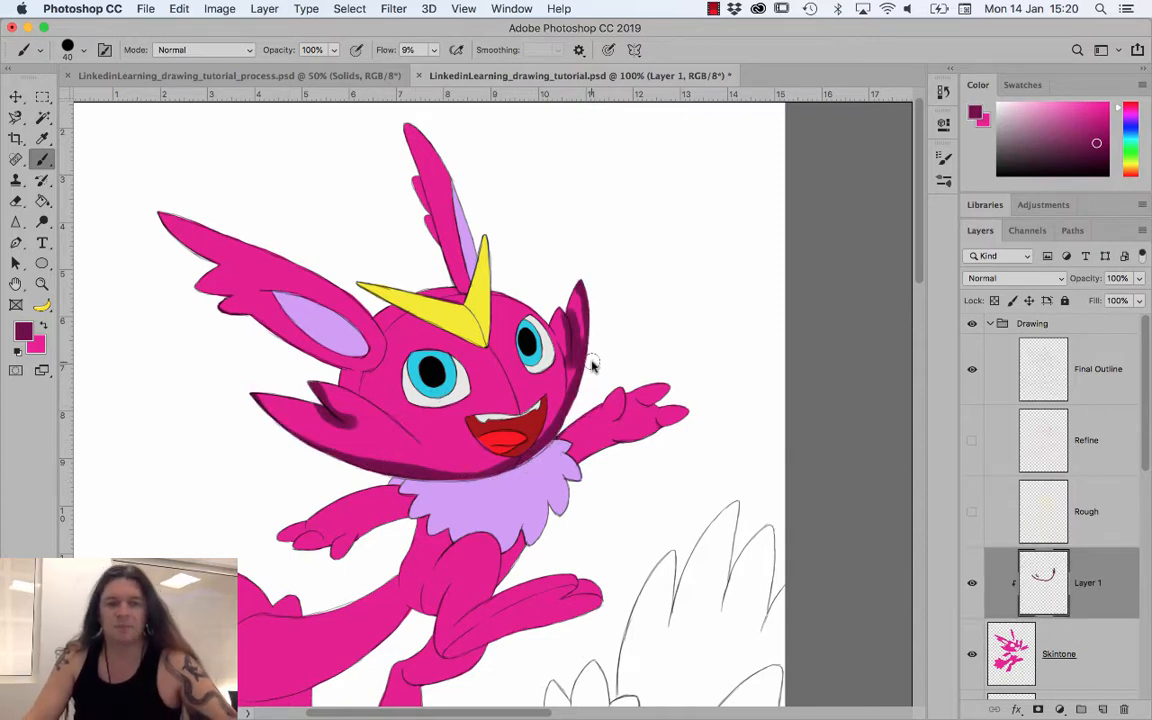
- Brush rough dark magenta test strokes across the large ear, face, arm and body on the clipped Layer 1
key("e")
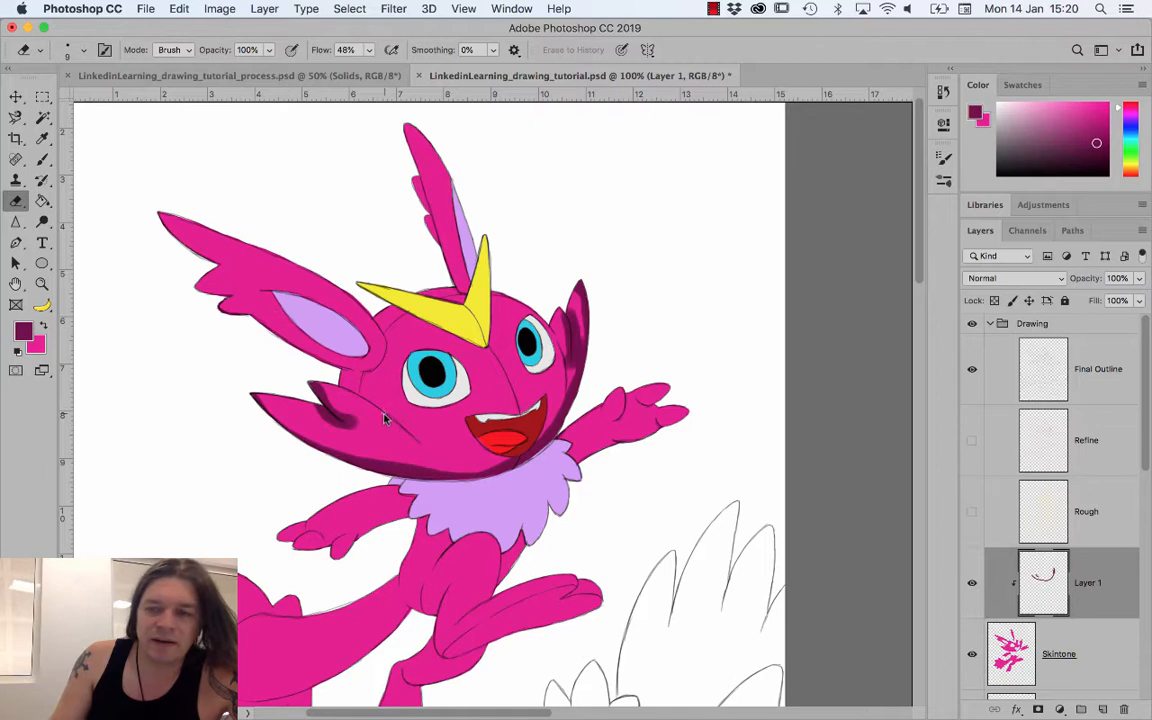
key("b")
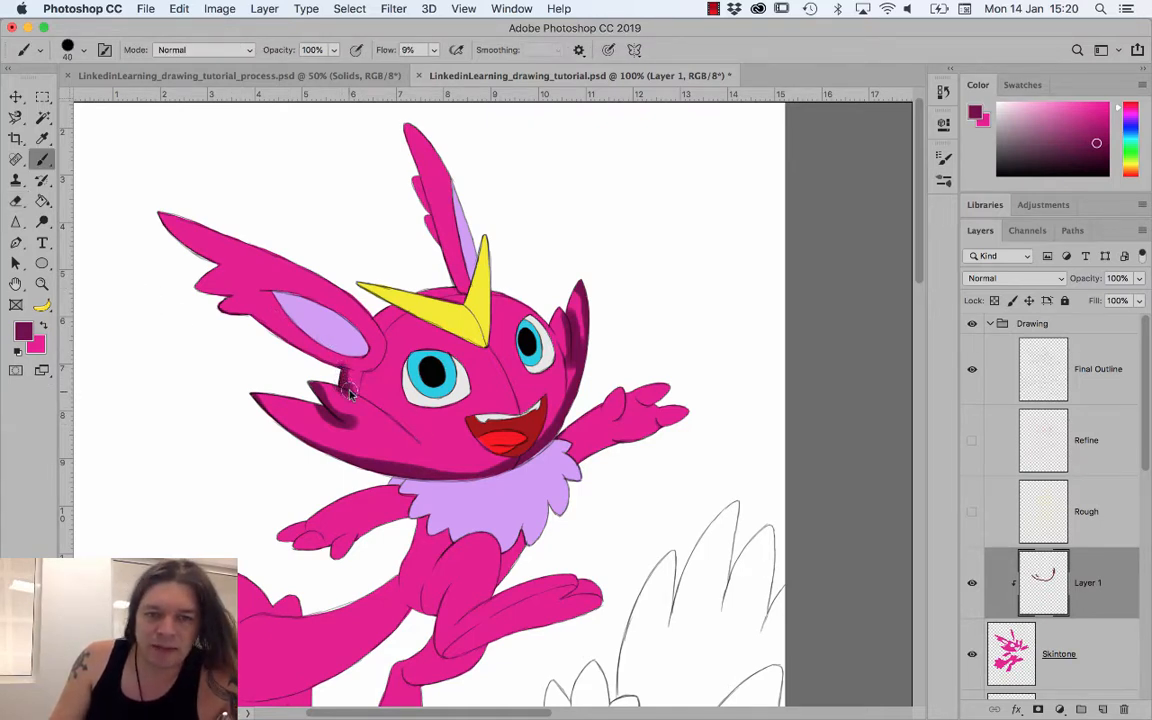
mouse_move(350, 393)
left_mouse_down()
mouse_move(375, 364)
mouse_move(368, 318)
mouse_move(381, 325)
mouse_move(375, 353)
mouse_move(381, 312)
mouse_move(409, 302)
mouse_move(397, 312)
mouse_move(338, 296)
mouse_move(207, 236)
mouse_move(313, 245)
mouse_move(223, 220)
mouse_move(194, 250)
left_mouse_up()
left_click_drag(288, 256, 228, 304)
left_click_drag(341, 280, 287, 346)
left_click_drag(277, 394, 261, 410)
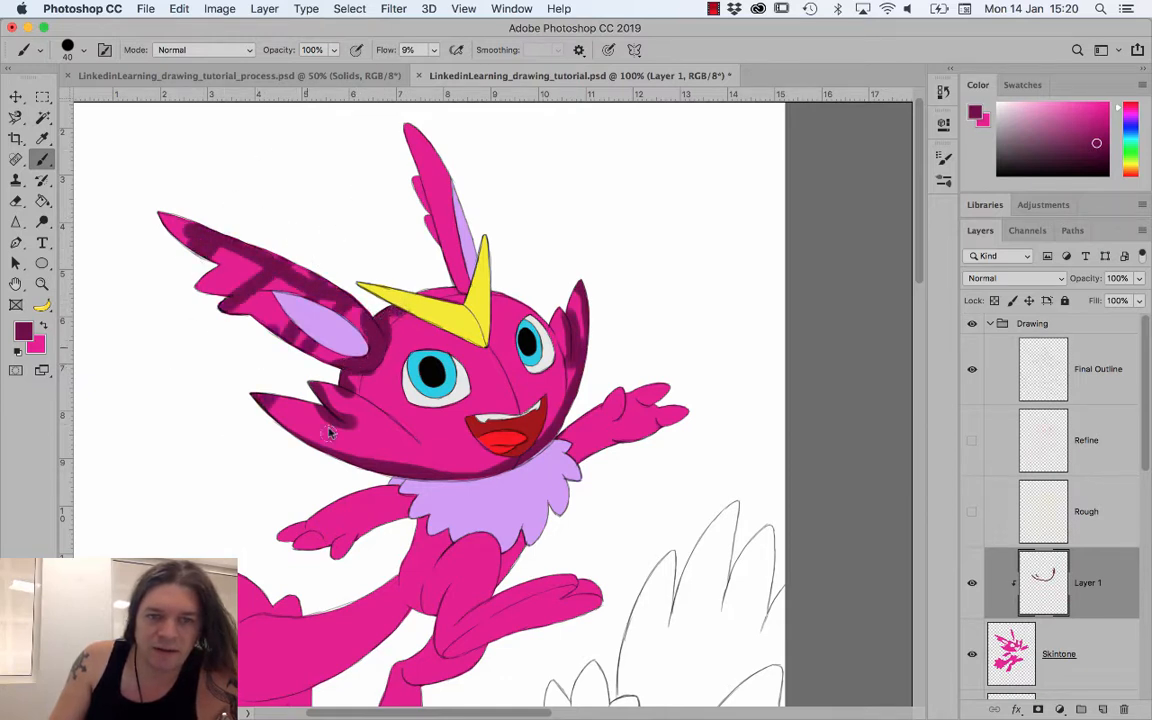
left_click_drag(330, 432, 294, 470)
left_click_drag(350, 360, 420, 500)
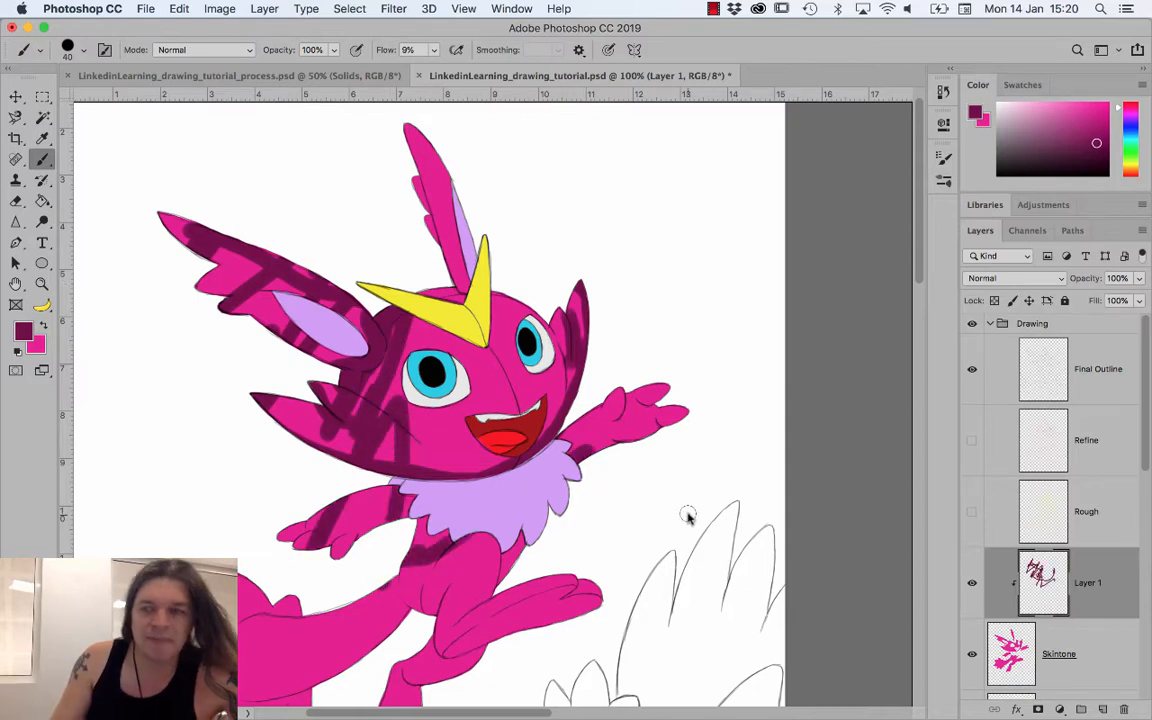
- Clear all the painted strokes from Layer 1 and deselect
key("super+a")
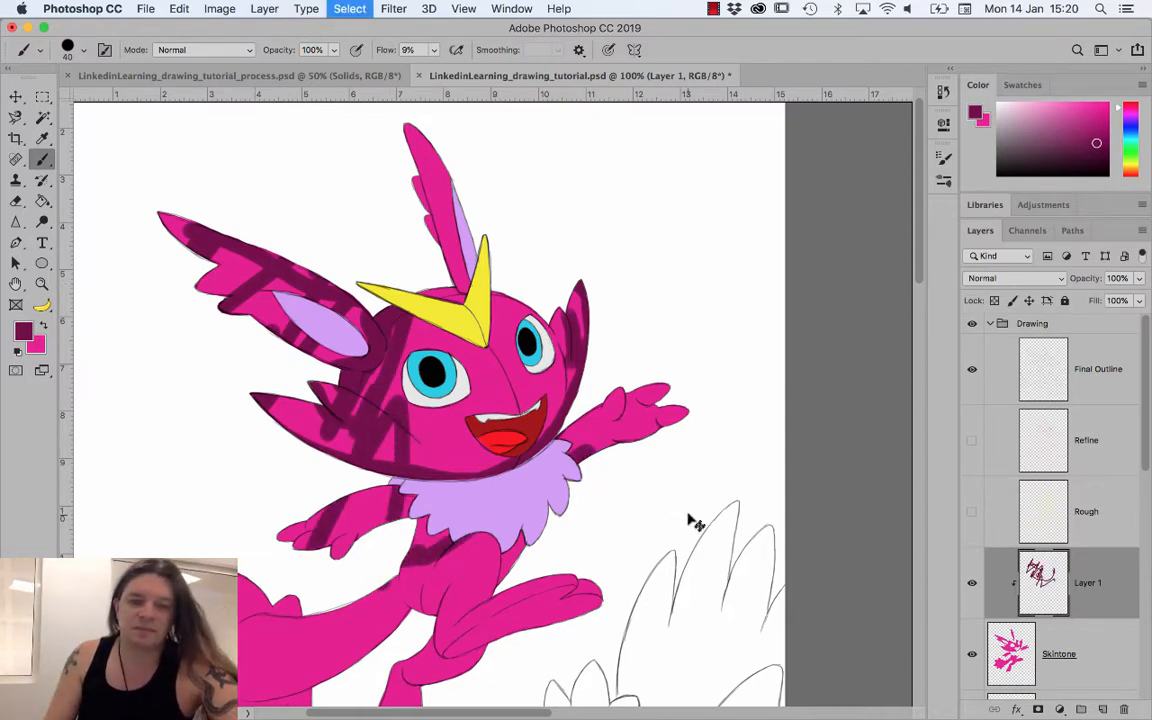
key("BackSpace")
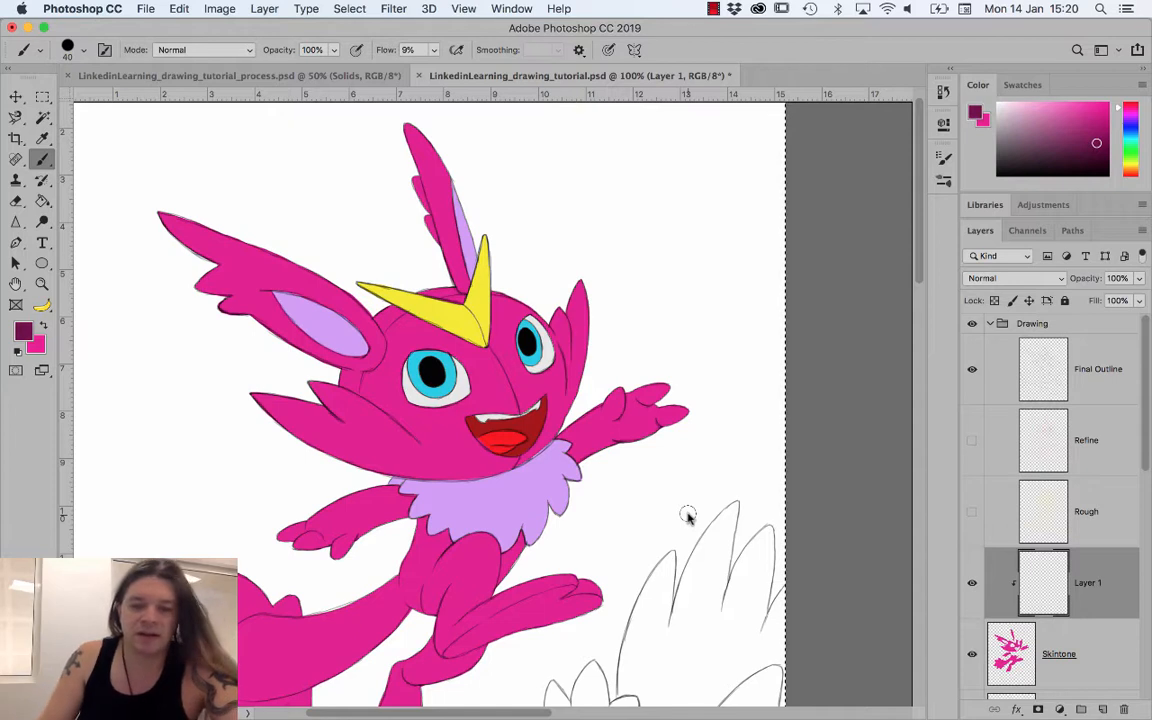
key("super+d")
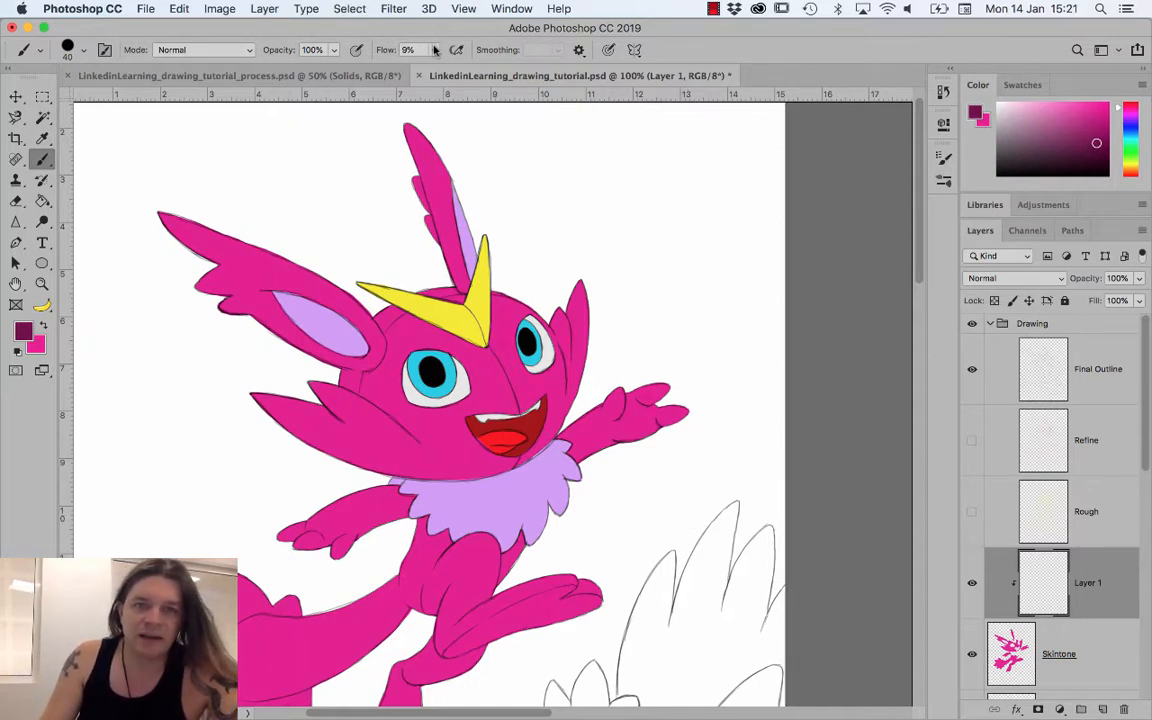
- Set the Brush flow to 1% and softly build up shading along the edges of the head, cheek tufts and ears
left_click(434, 50)
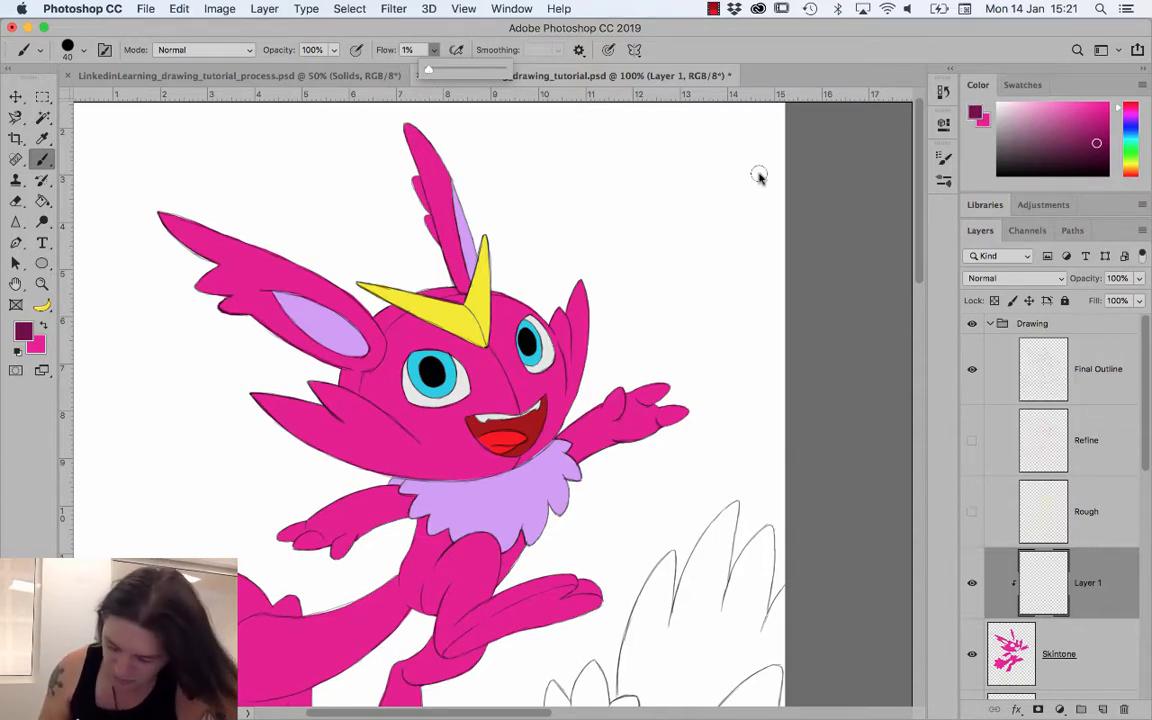
left_click(524, 464)
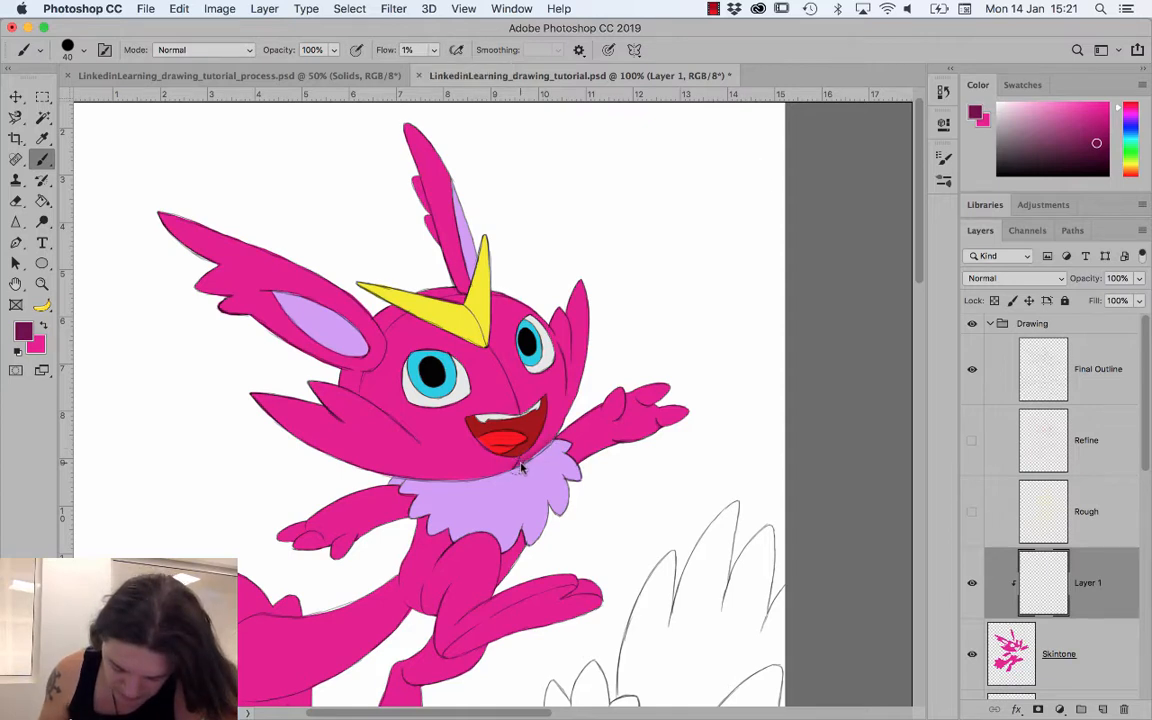
left_click_drag(571, 394, 593, 315)
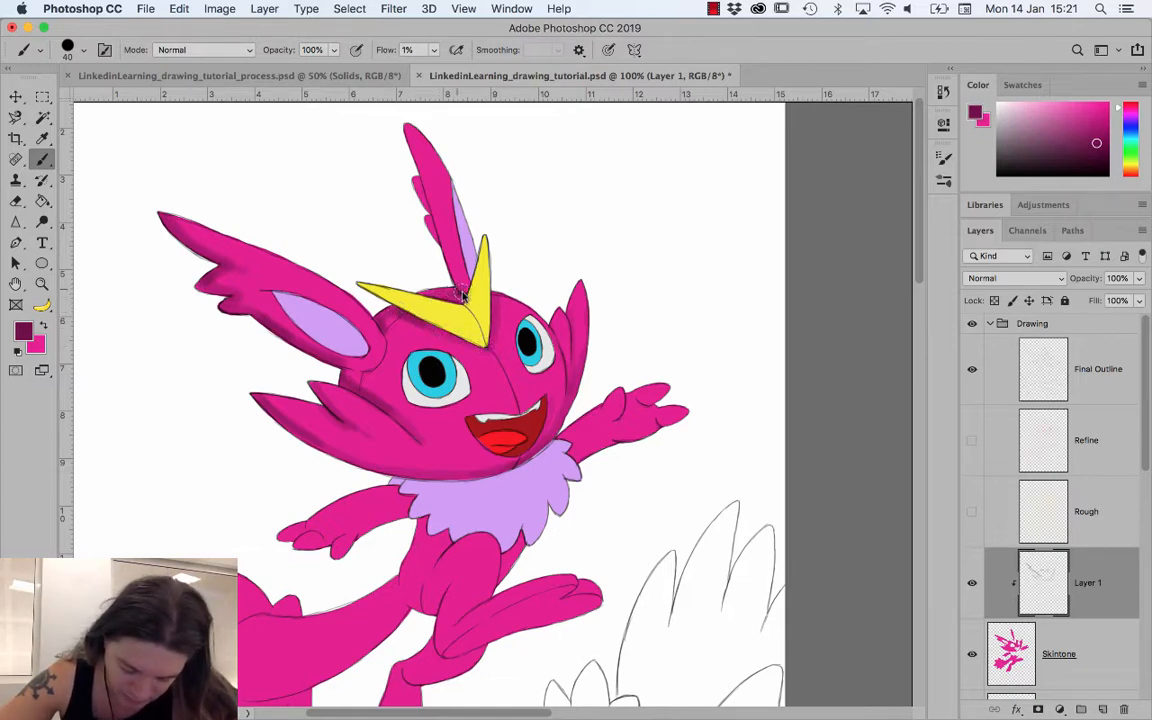
- Shade the arms, torso, legs, feet and tail with soft dark magenta strokes on Layer 1
mouse_move(588, 458)
left_mouse_down()
mouse_move(661, 429)
mouse_move(617, 411)
left_mouse_up()
left_click_drag(430, 606, 452, 584)
left_click_drag(448, 653, 594, 599)
left_click_drag(440, 600, 557, 527)
mouse_move(405, 466)
left_mouse_down()
mouse_move(452, 481)
mouse_move(528, 425)
left_mouse_up()
left_click_drag(543, 493, 568, 463)
left_click_drag(364, 622, 521, 541)
left_click_drag(416, 541, 355, 562)
mouse_move(426, 630)
left_mouse_down()
mouse_move(388, 648)
mouse_move(334, 609)
mouse_move(394, 608)
left_mouse_up()
left_click_drag(473, 561, 516, 538)
left_click_drag(532, 604, 597, 579)
mouse_move(532, 614)
left_mouse_down()
mouse_move(509, 656)
mouse_move(567, 587)
left_mouse_up()
left_click_drag(557, 566, 522, 638)
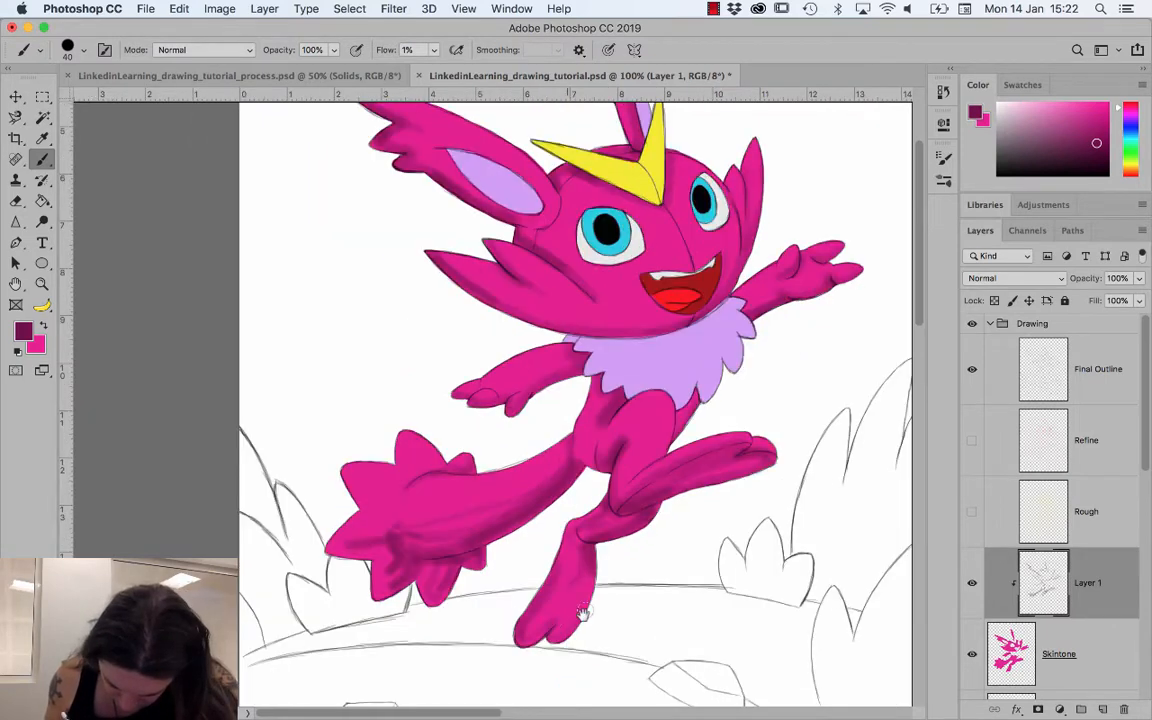
- Add soft shading to the lower arm, the tail's upper spikes and the length of the tail
left_click_drag(515, 390, 570, 366)
left_click_drag(354, 484, 400, 494)
left_click_drag(403, 455, 436, 474)
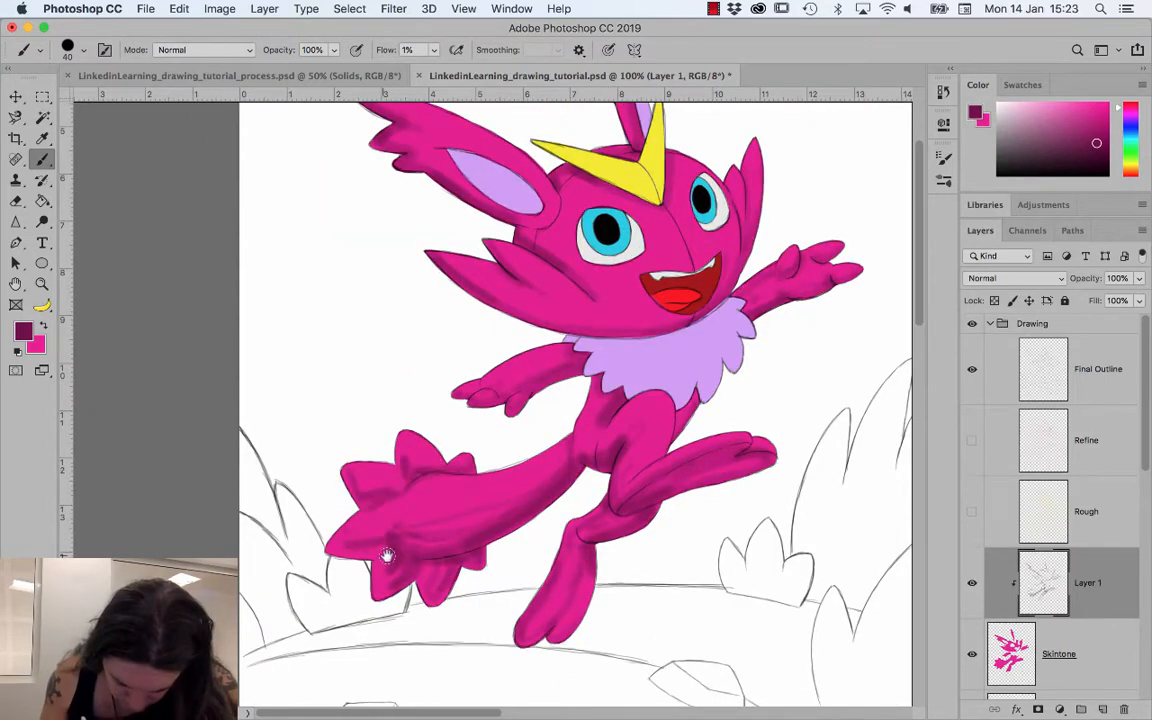
left_click_drag(388, 555, 372, 580)
mouse_move(543, 477)
left_mouse_down()
mouse_move(445, 492)
mouse_move(414, 479)
left_mouse_up()
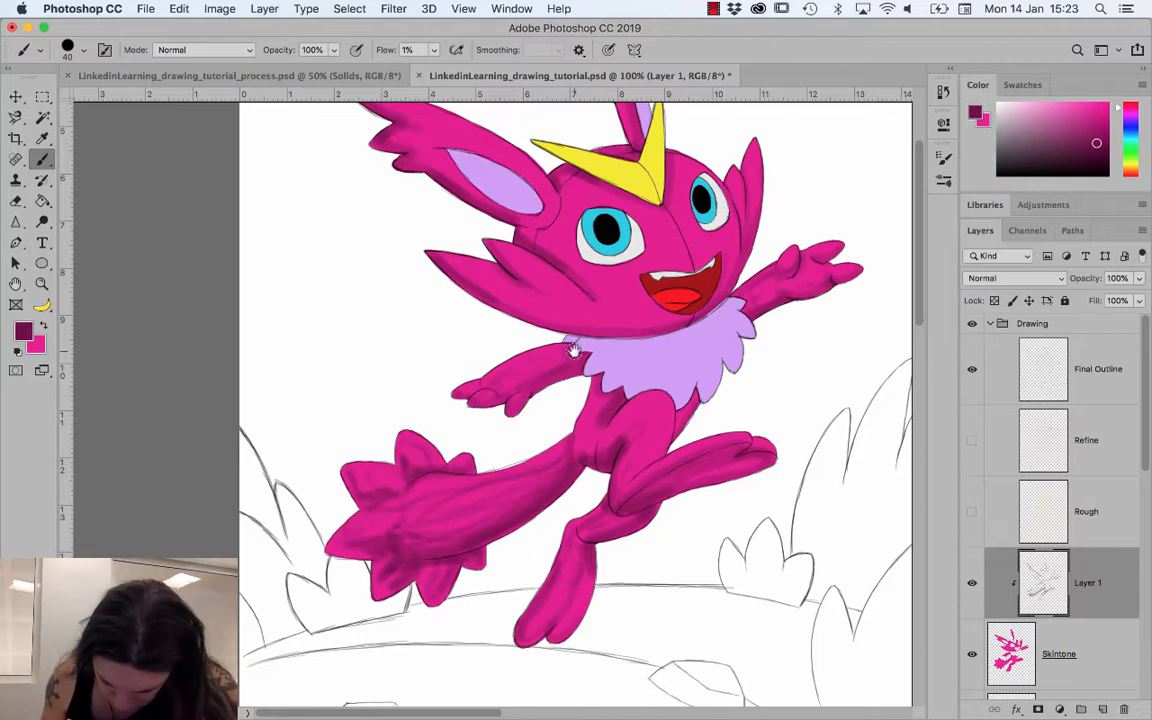
- Deepen the soft shading on the torso and thigh, around the mouth, and across the cheeks and forehead
mouse_move(623, 432)
left_mouse_down()
mouse_move(663, 466)
mouse_move(717, 460)
left_mouse_up()
left_click_drag(661, 268, 725, 253)
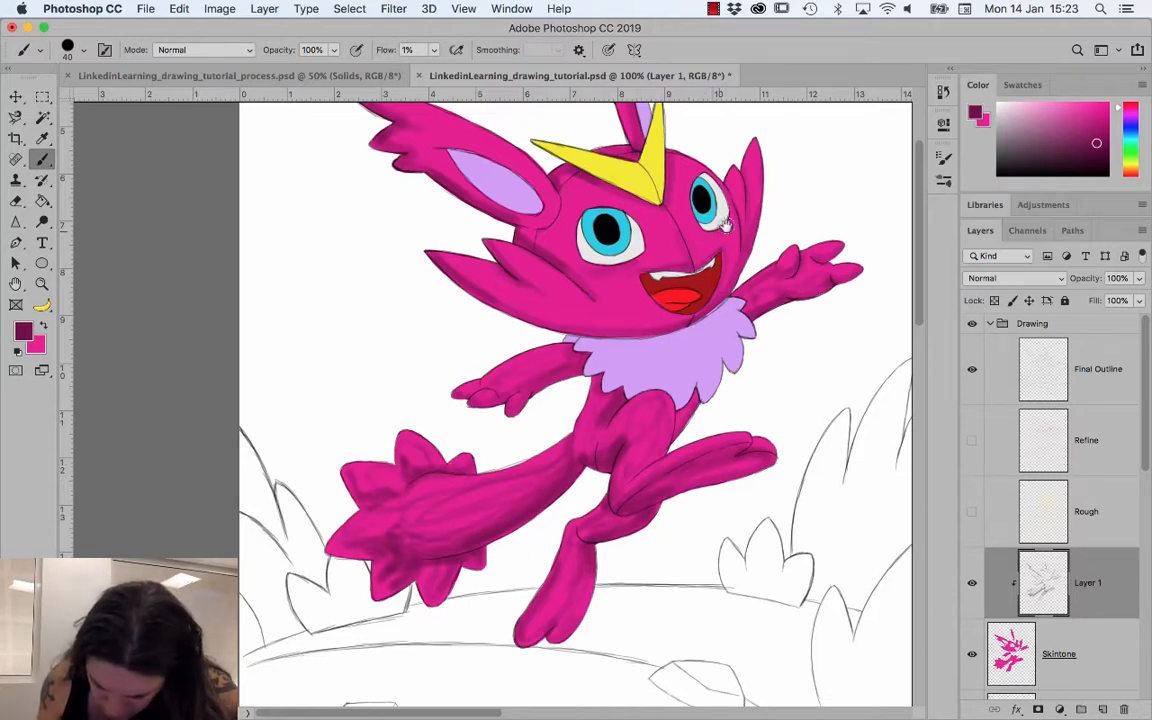
mouse_move(668, 319)
left_mouse_down()
mouse_move(572, 317)
mouse_move(590, 293)
mouse_move(548, 262)
left_mouse_up()
mouse_move(589, 215)
left_mouse_down()
mouse_move(600, 170)
mouse_move(757, 185)
left_mouse_up()
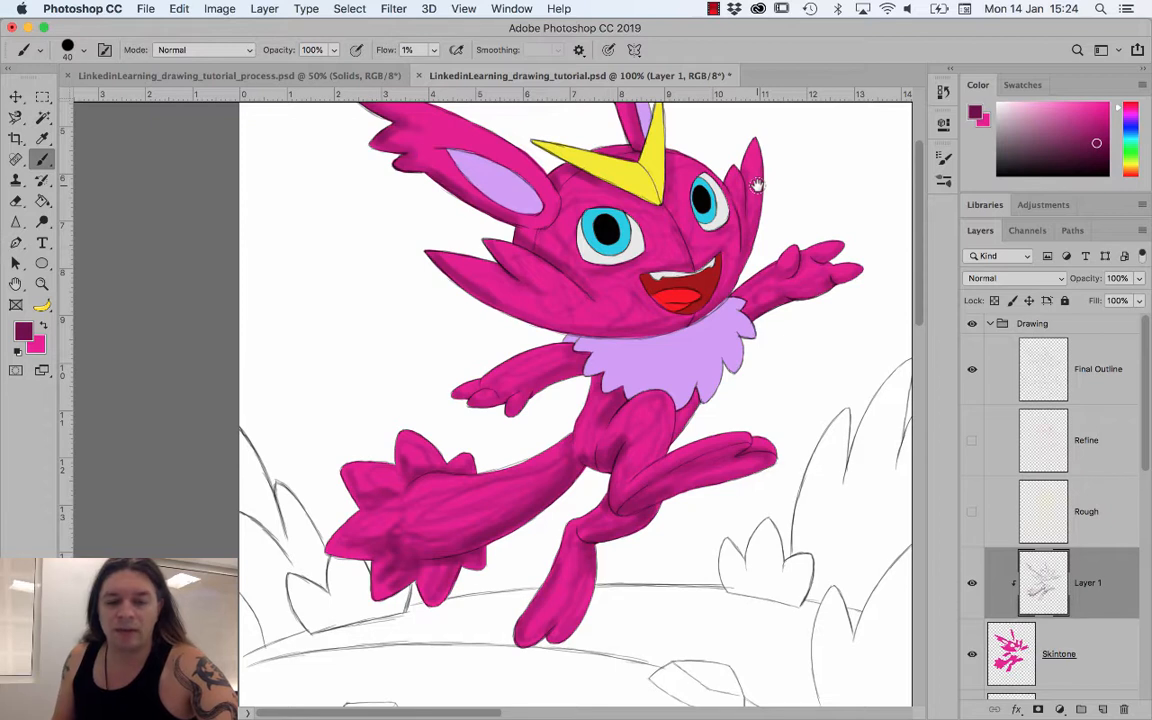
- Set the Eraser flow to 14% and clean up the rough shading on the face, torso, tail and arms
key("e")
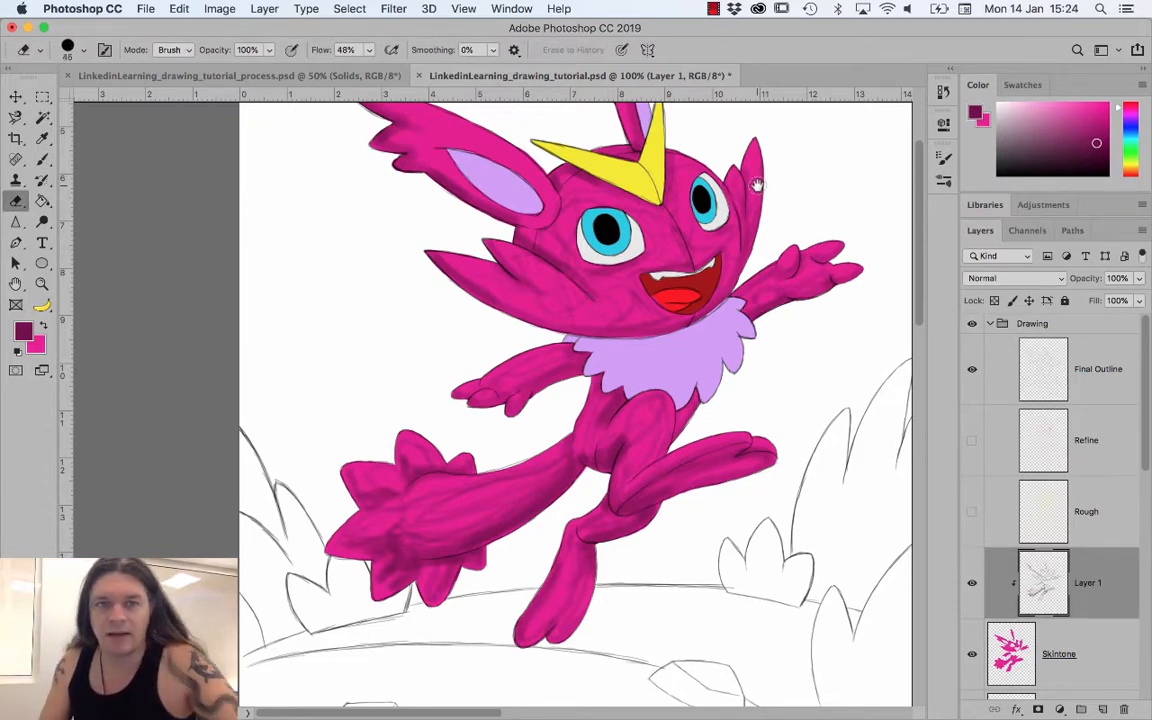
left_click(368, 50)
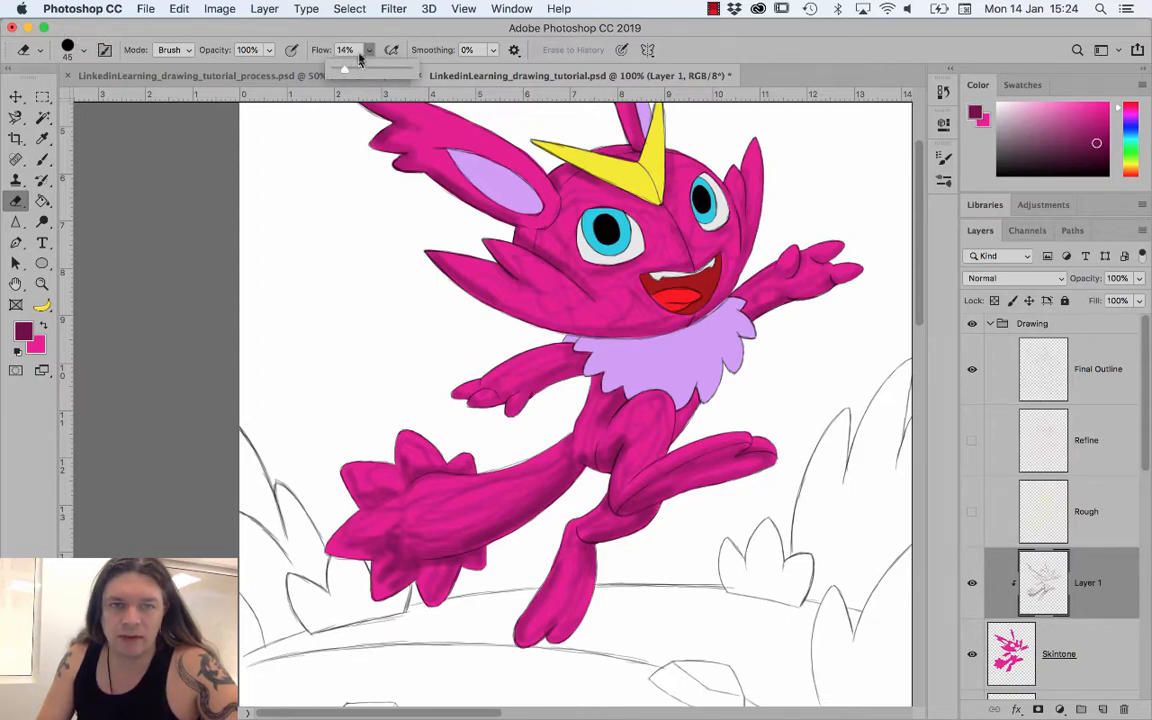
left_click(368, 47)
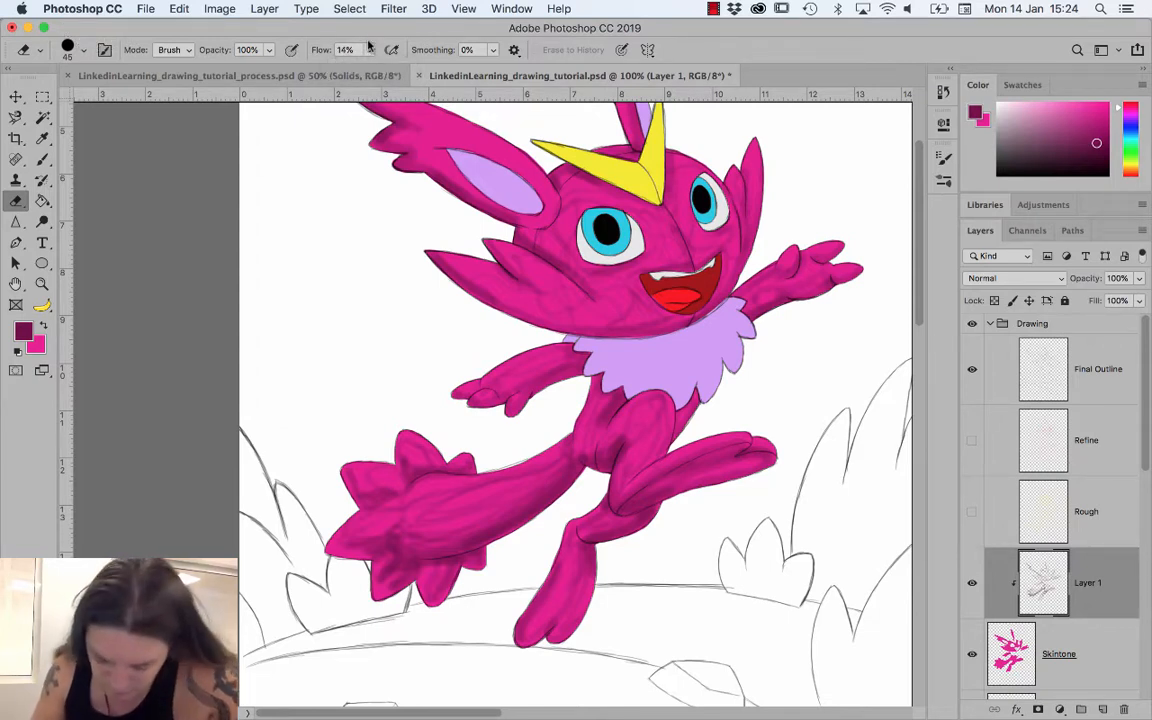
mouse_move(685, 178)
left_mouse_down()
mouse_move(744, 174)
mouse_move(563, 229)
mouse_move(681, 244)
mouse_move(572, 314)
mouse_move(460, 255)
mouse_move(620, 286)
left_mouse_up()
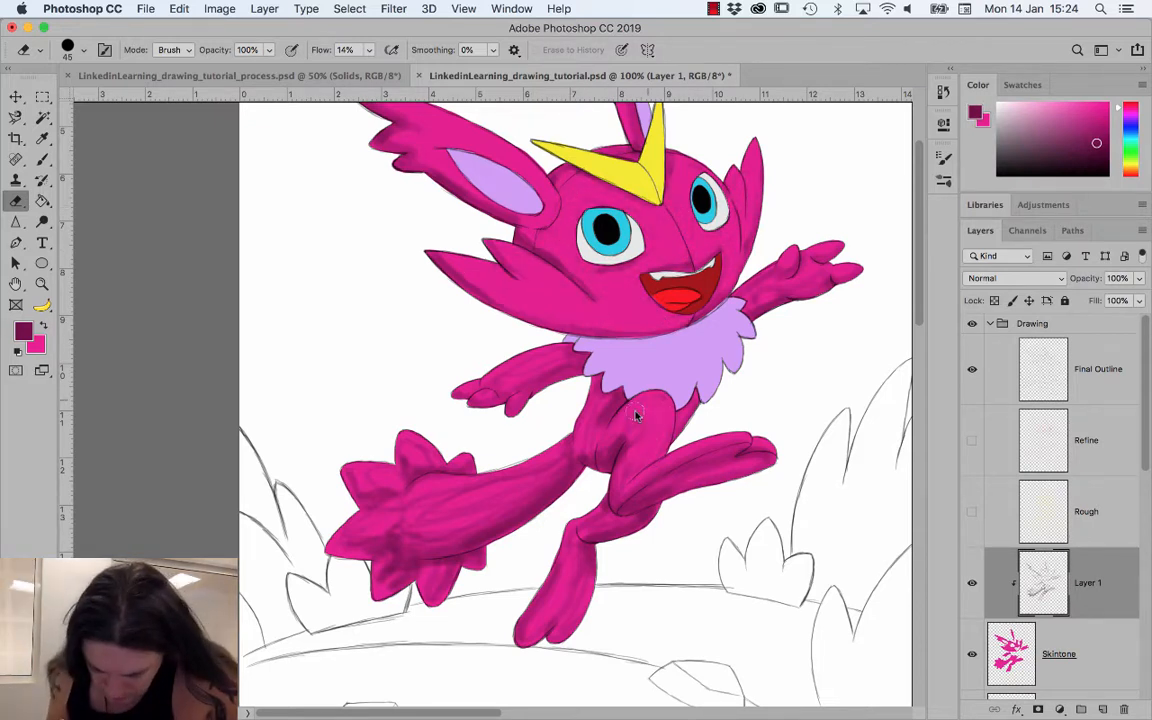
left_click_drag(405, 502, 406, 452)
left_click_drag(750, 288, 785, 257)
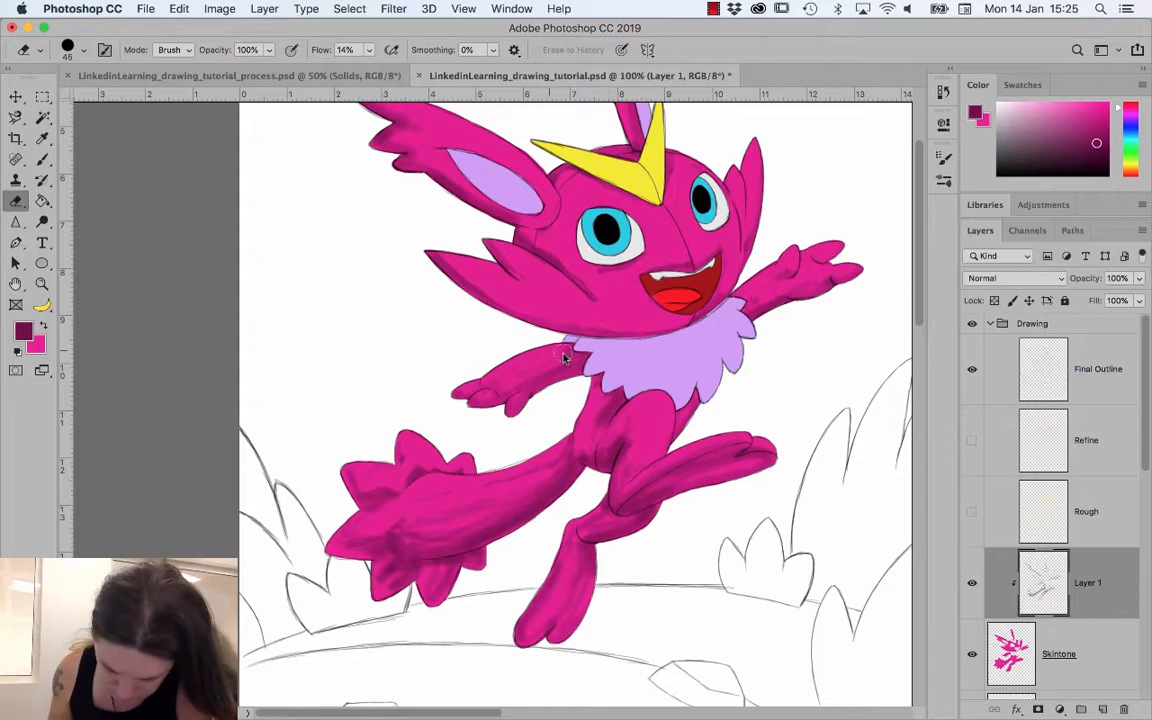
left_click_drag(564, 357, 512, 383)
left_click_drag(400, 530, 391, 535)
key("space")
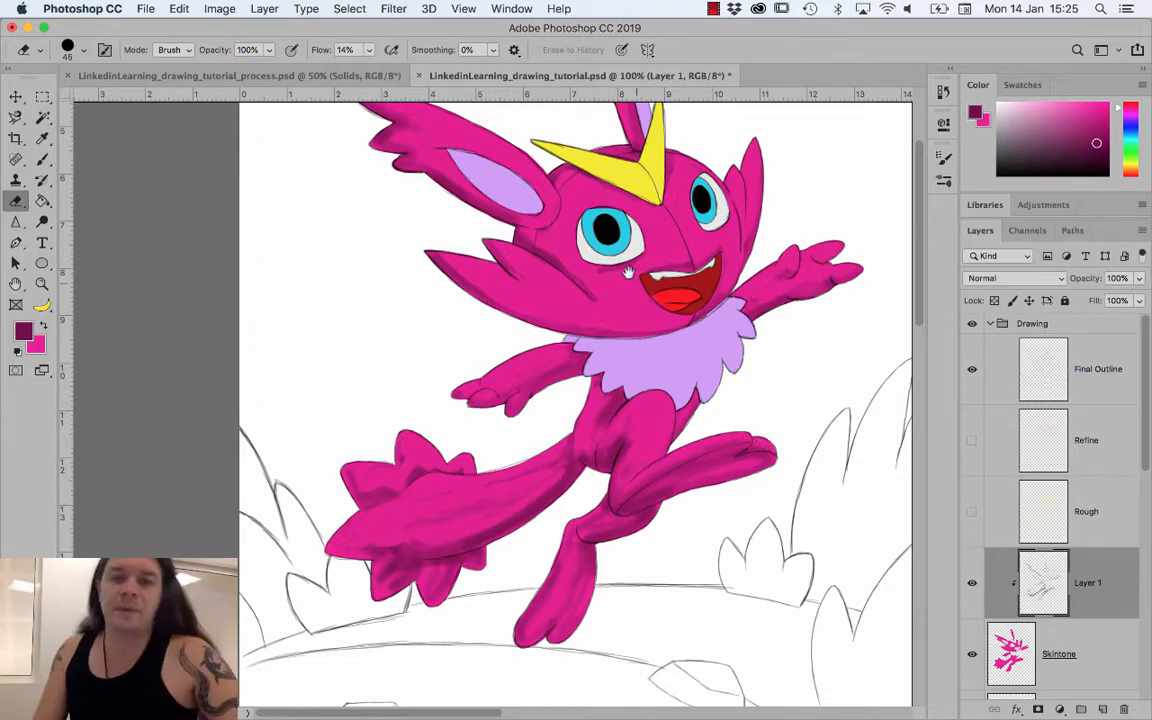
left_click_drag(628, 271, 639, 409)
key("b")
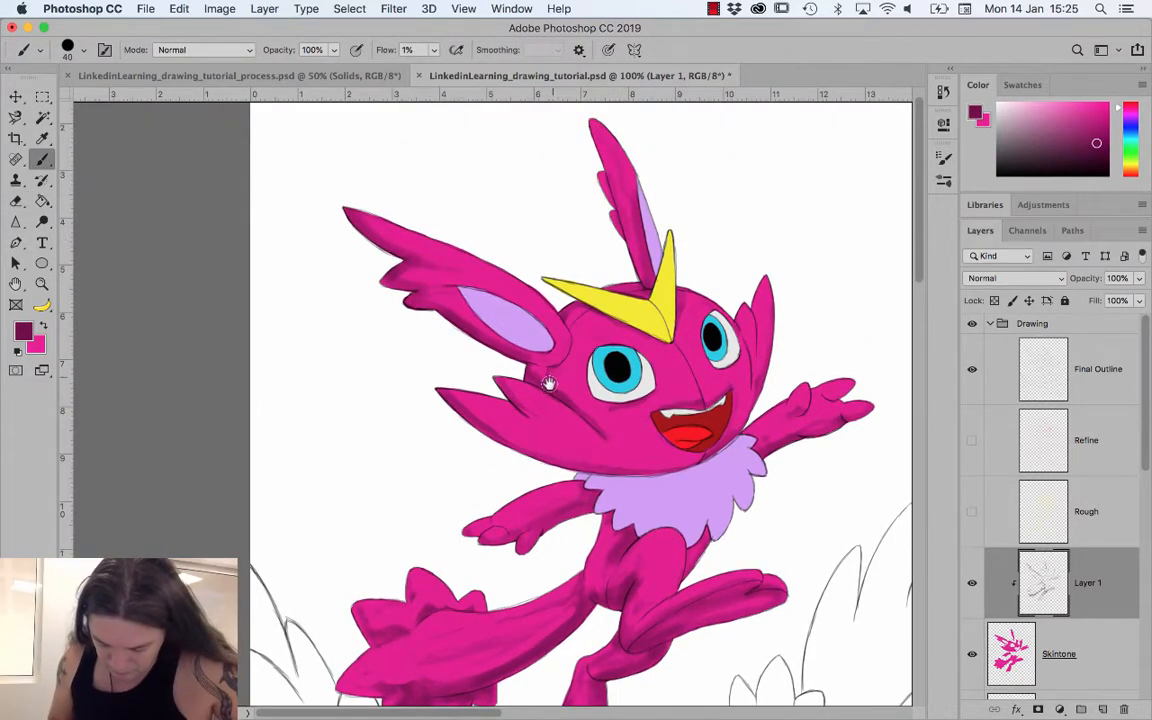
key("e")
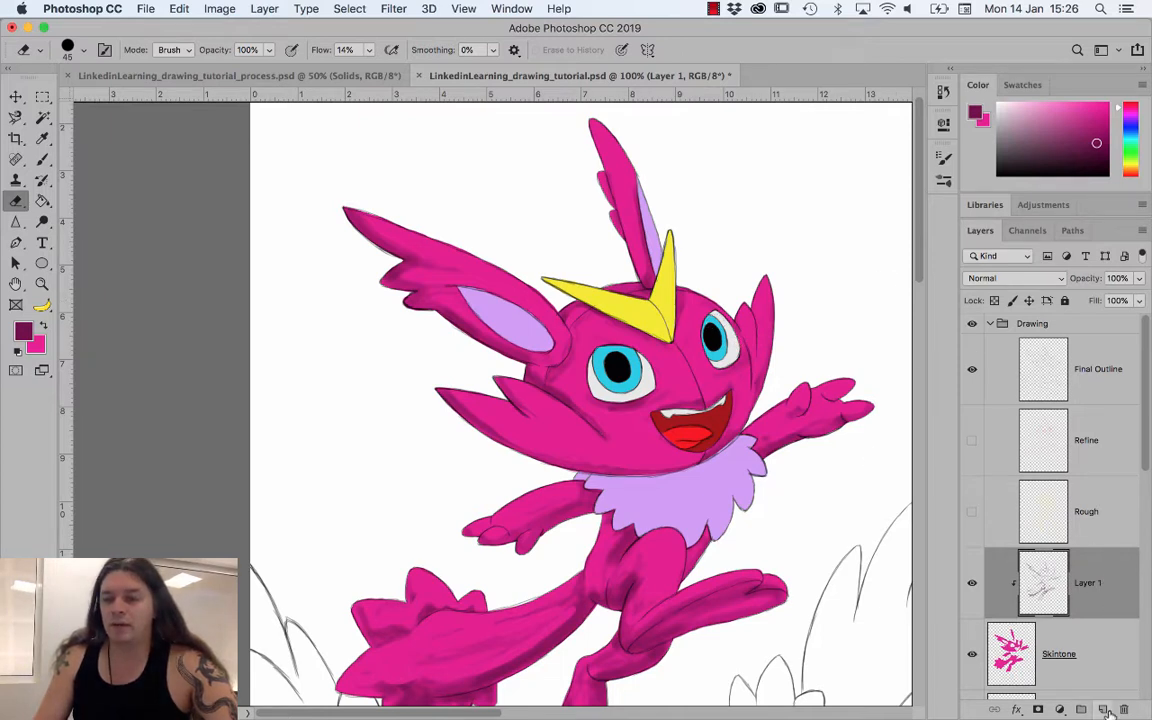
- Add a new layer above Layer 1 and clip it to Skintone
key("super+alt+shift+n")
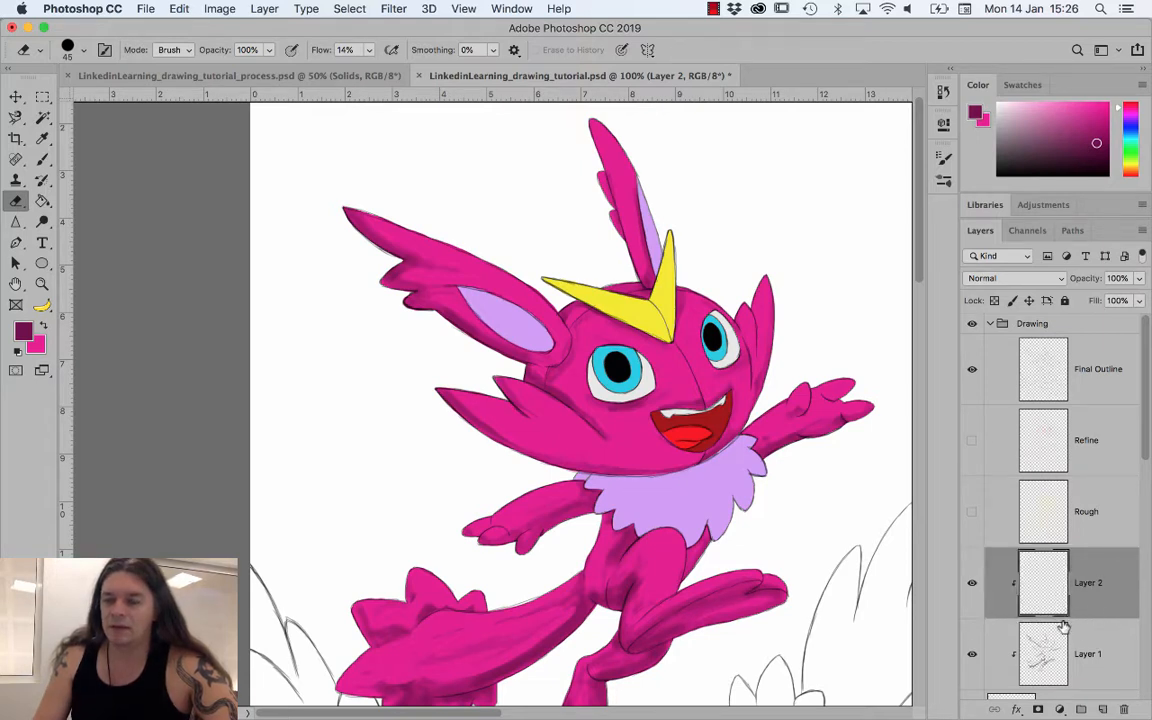
left_click(1052, 613, "alt")
scroll(1054, 630, "down", 2)
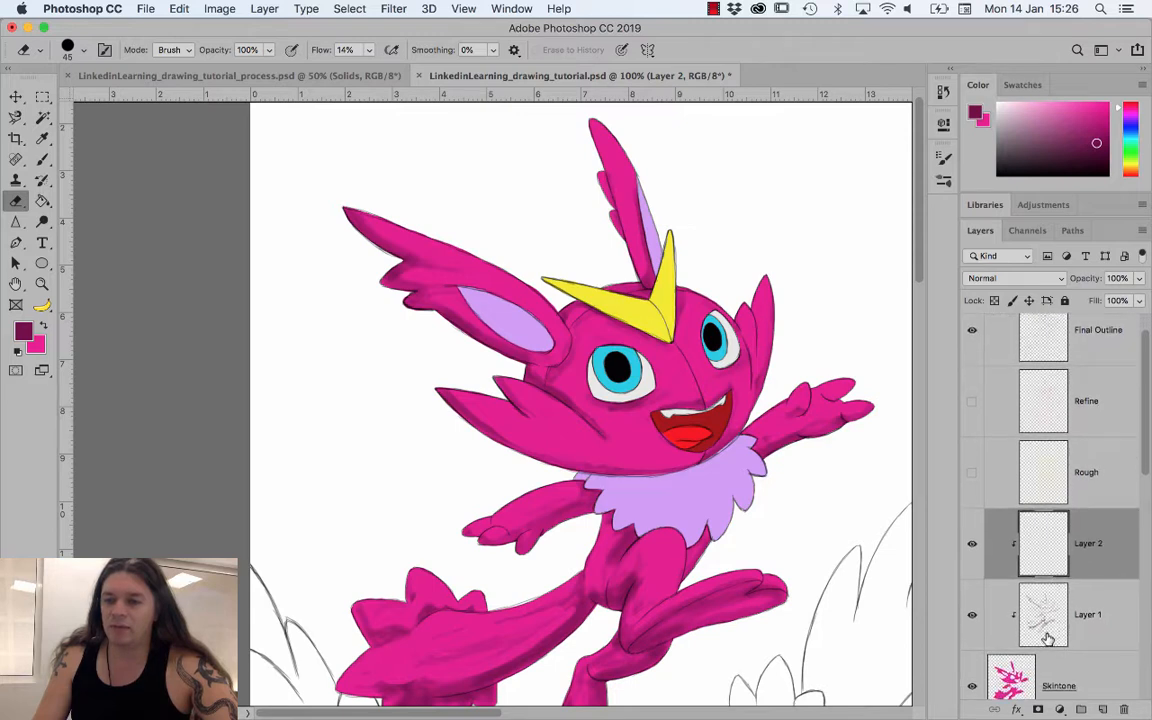
scroll(1048, 638, "down", 1)
scroll(1038, 652, "down", 1)
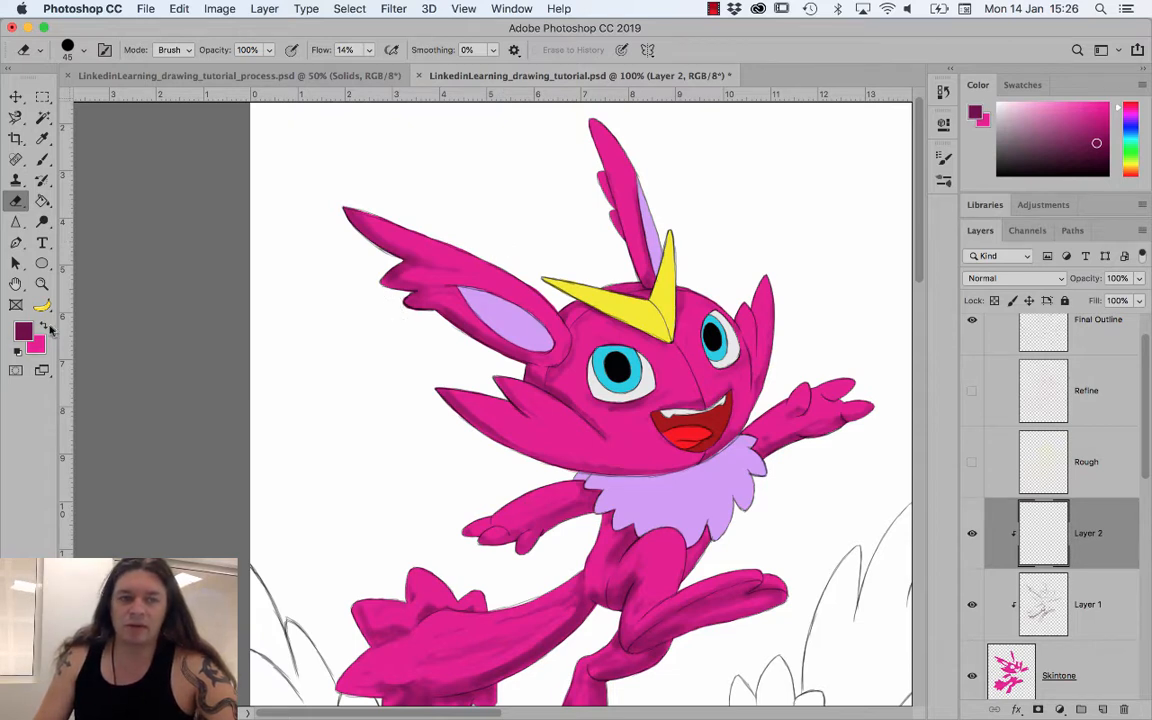
- Choose a light pink foreground color and brush soft highlights onto both ears, the small cheek tuft and the raised hand
left_click(44, 326)
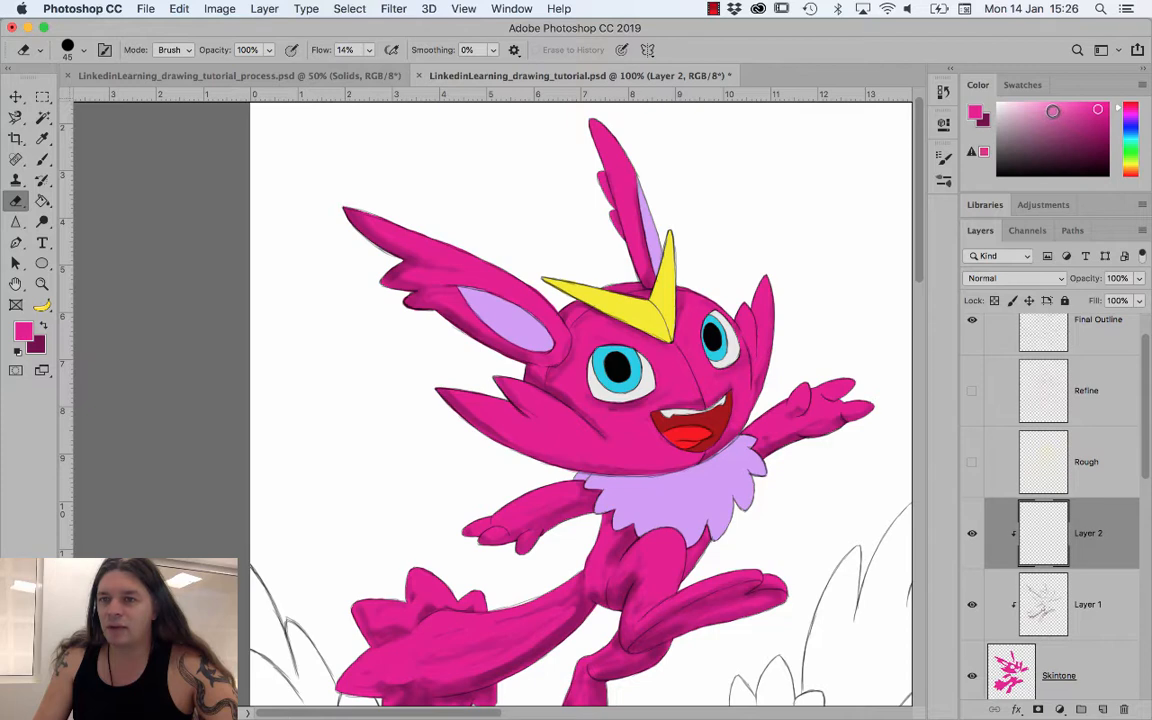
left_click(1048, 110)
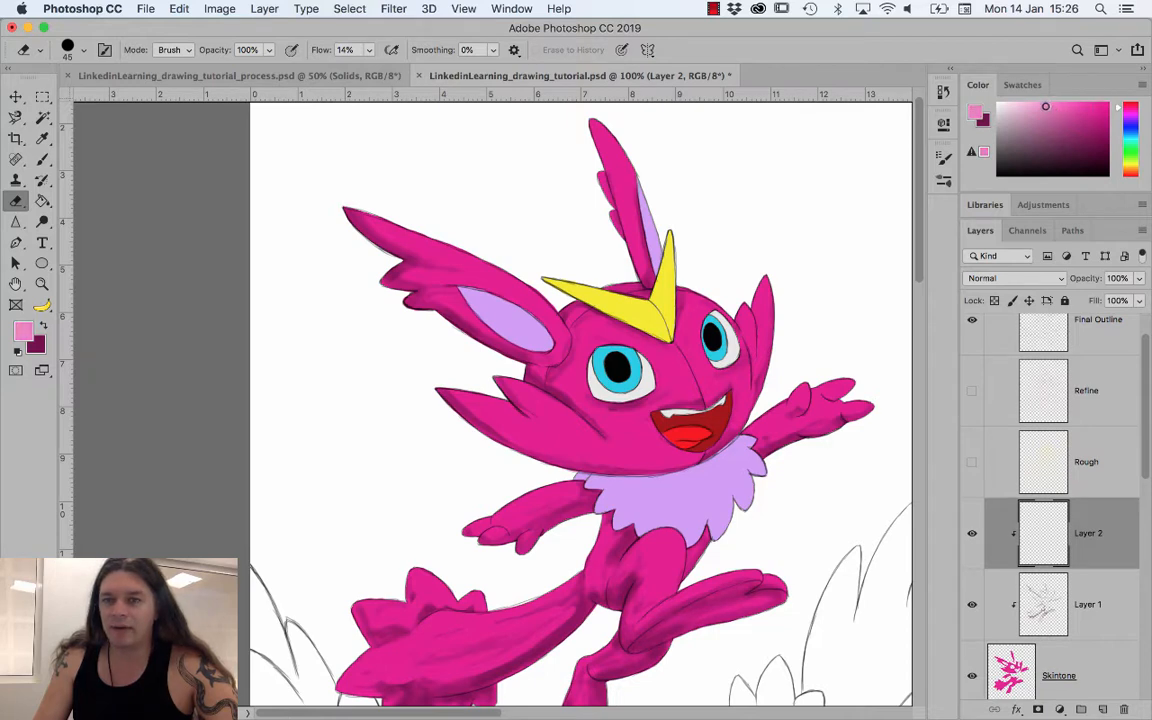
key("b")
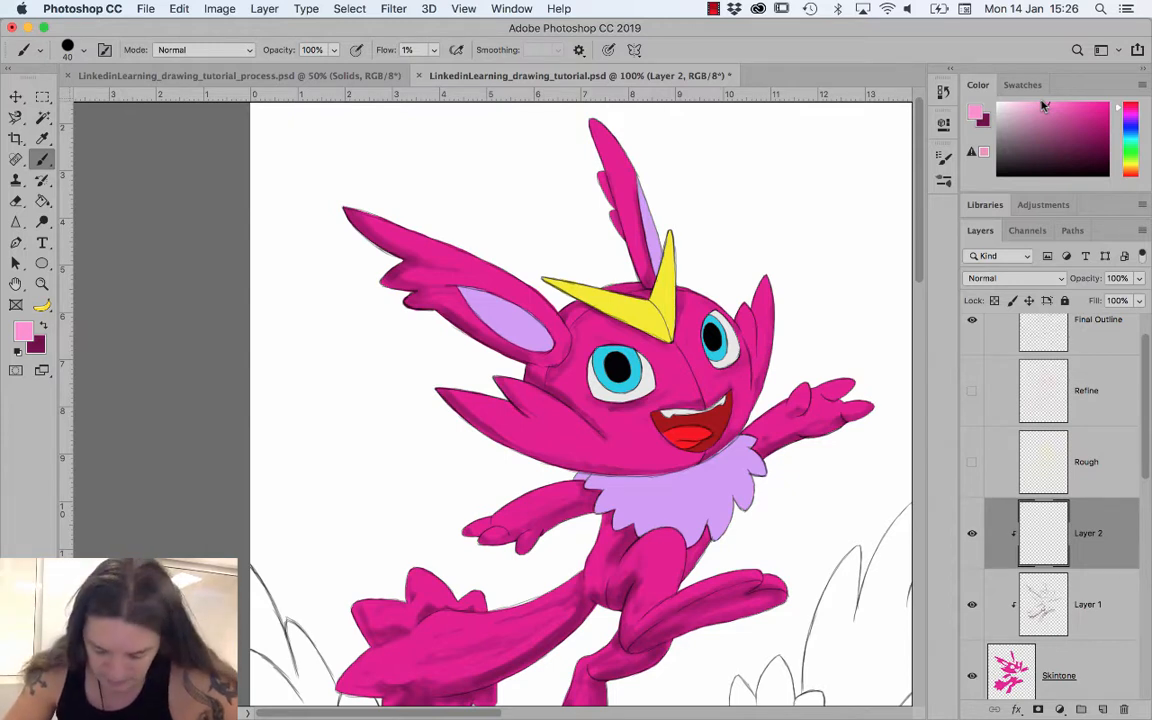
mouse_move(598, 135)
left_mouse_down()
mouse_move(624, 215)
mouse_move(604, 128)
mouse_move(625, 157)
mouse_move(647, 290)
left_mouse_up()
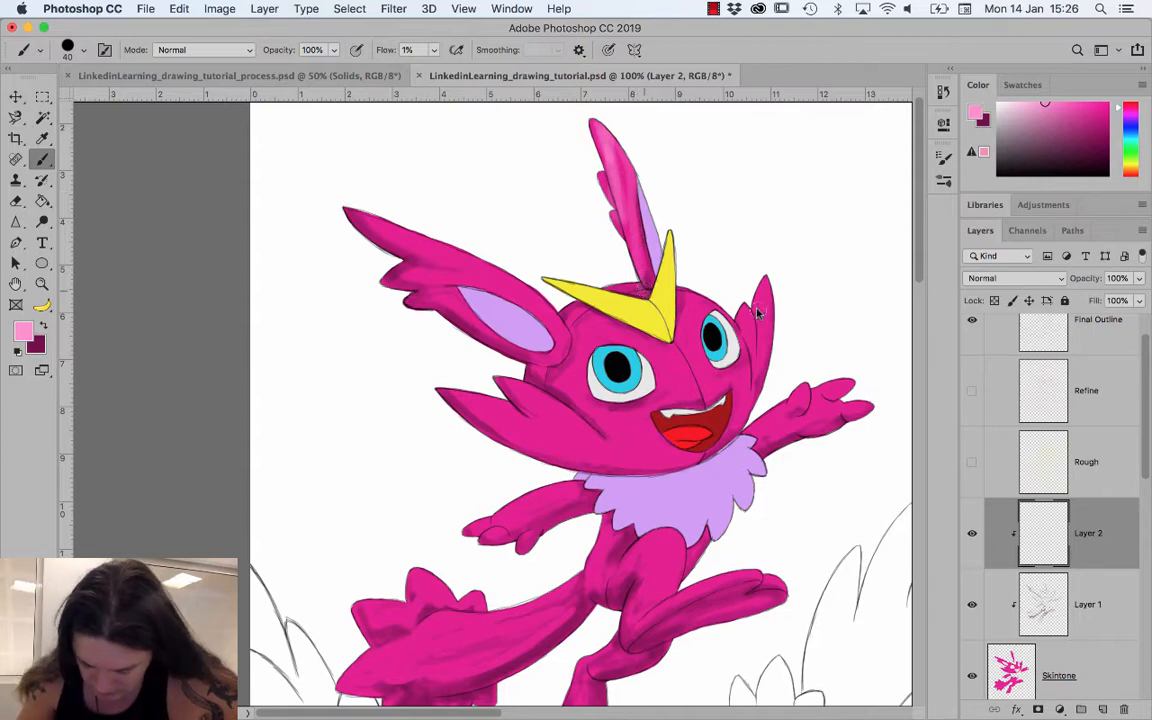
mouse_move(759, 330)
left_mouse_down()
mouse_move(751, 373)
mouse_move(741, 331)
left_mouse_up()
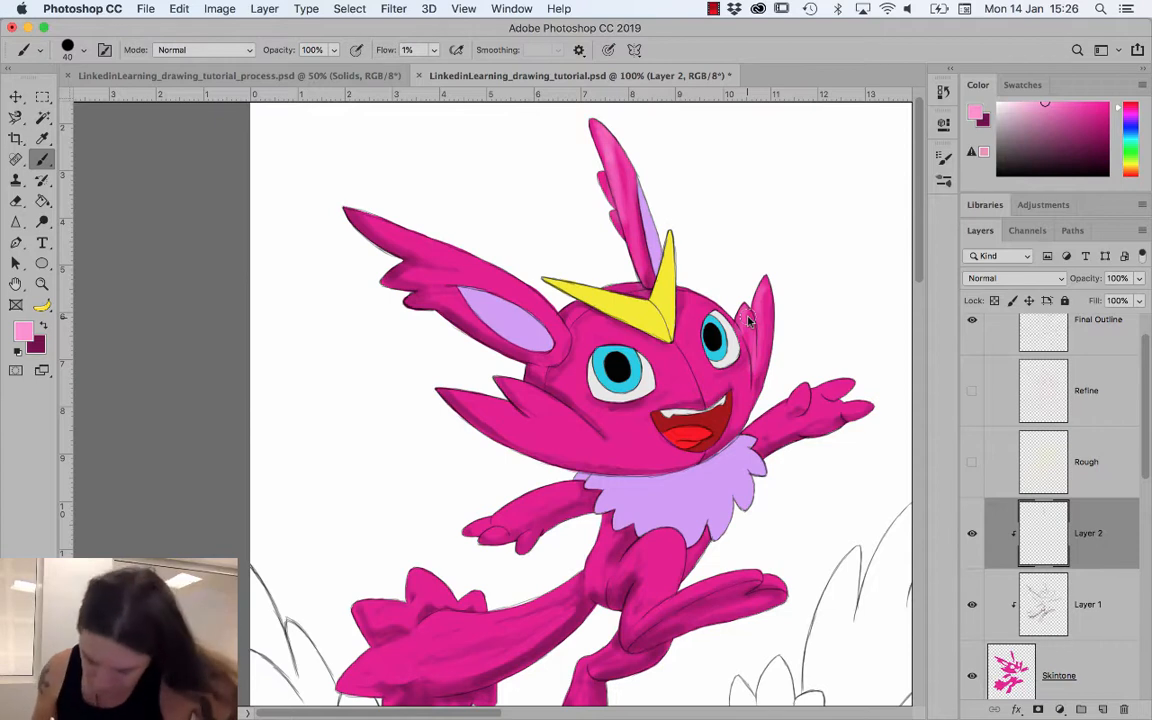
mouse_move(811, 389)
left_mouse_down()
mouse_move(844, 384)
mouse_move(814, 412)
mouse_move(862, 406)
left_mouse_up()
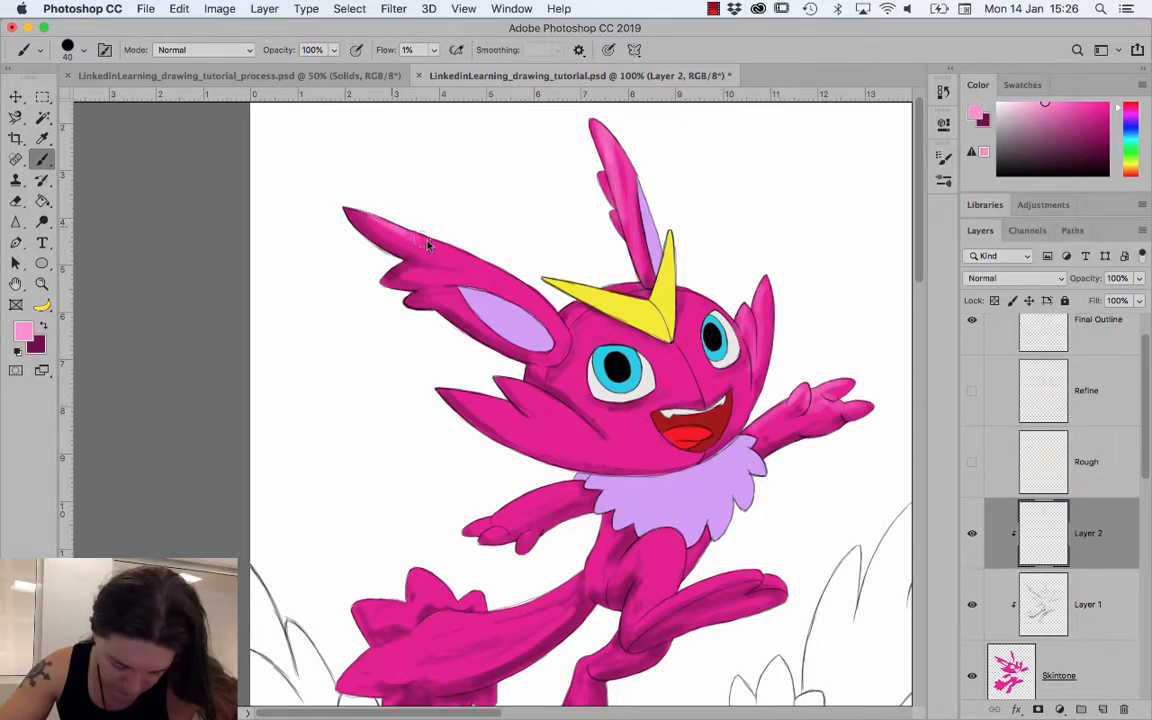
mouse_move(514, 285)
left_mouse_down()
mouse_move(553, 320)
mouse_move(509, 285)
mouse_move(431, 252)
left_mouse_up()
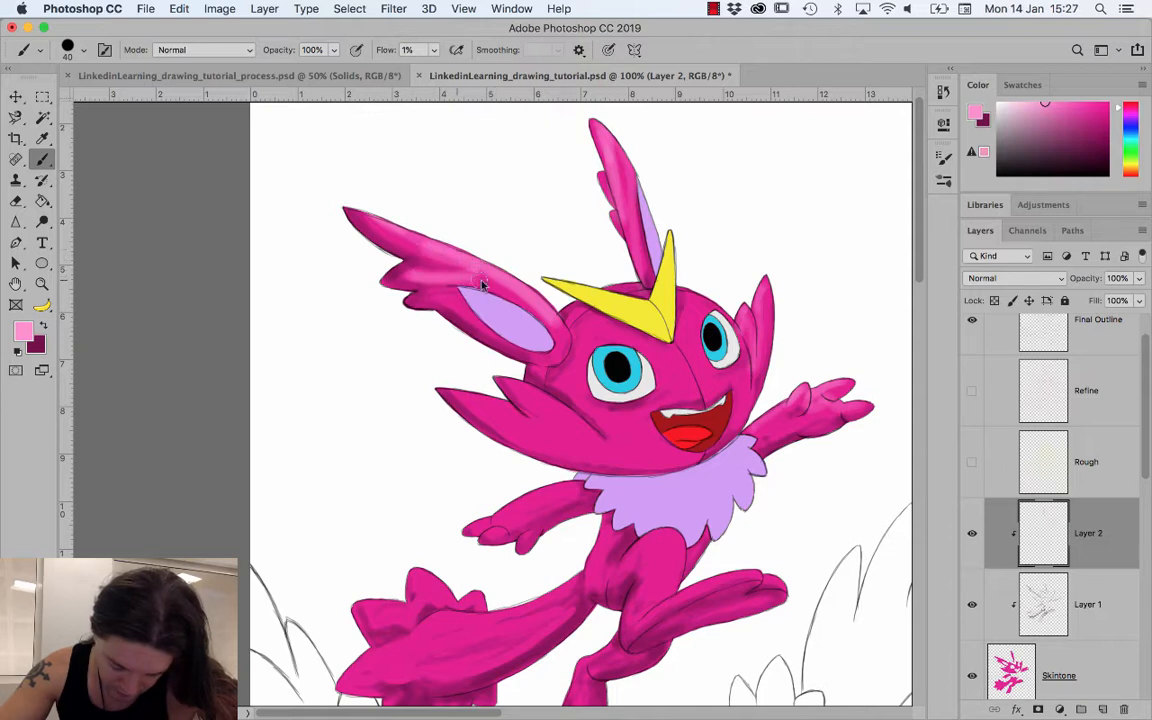
left_click_drag(482, 285, 532, 303)
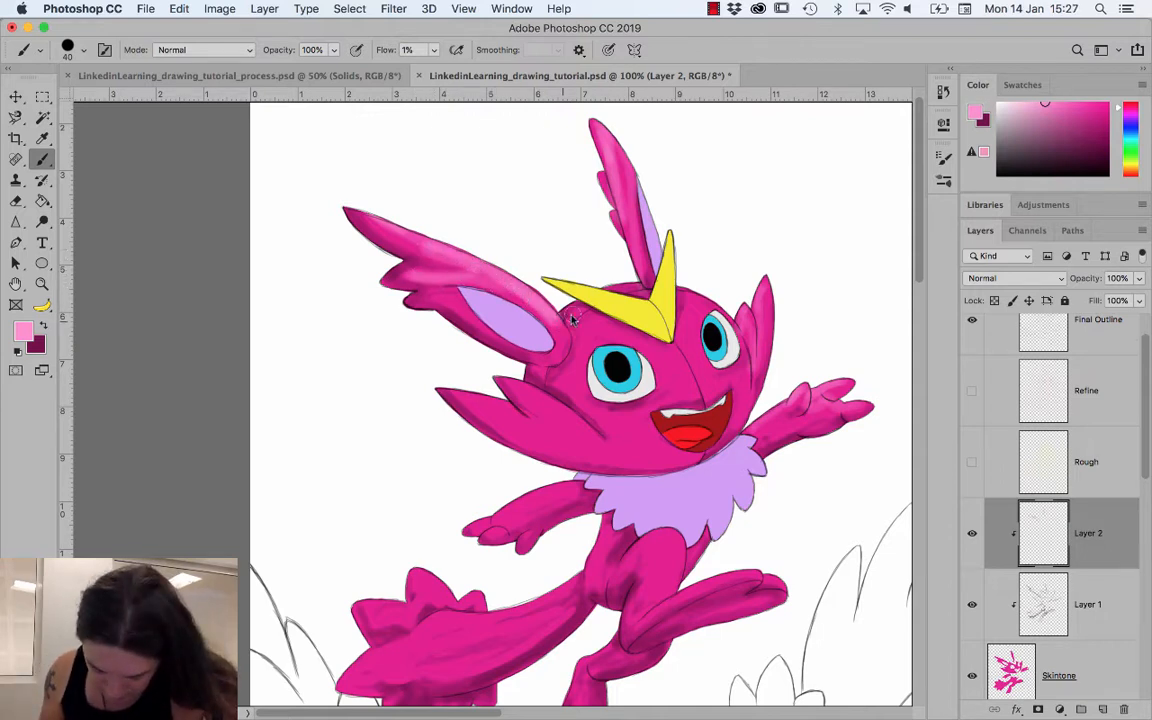
- Paint soft light pink highlights over the face, cheek tufts, arms, torso, tail and legs on Layer 2
mouse_move(590, 344)
left_mouse_down()
mouse_move(639, 346)
mouse_move(701, 394)
mouse_move(696, 362)
mouse_move(706, 392)
mouse_move(739, 412)
mouse_move(633, 410)
mouse_move(638, 440)
mouse_move(710, 458)
mouse_move(743, 423)
mouse_move(559, 407)
mouse_move(605, 447)
mouse_move(503, 410)
mouse_move(591, 455)
mouse_move(629, 418)
mouse_move(573, 366)
mouse_move(590, 404)
mouse_move(511, 511)
mouse_move(841, 412)
mouse_move(605, 535)
mouse_move(566, 590)
mouse_move(424, 633)
mouse_move(474, 619)
mouse_move(383, 661)
left_mouse_up()
left_click_drag(655, 550, 777, 591)
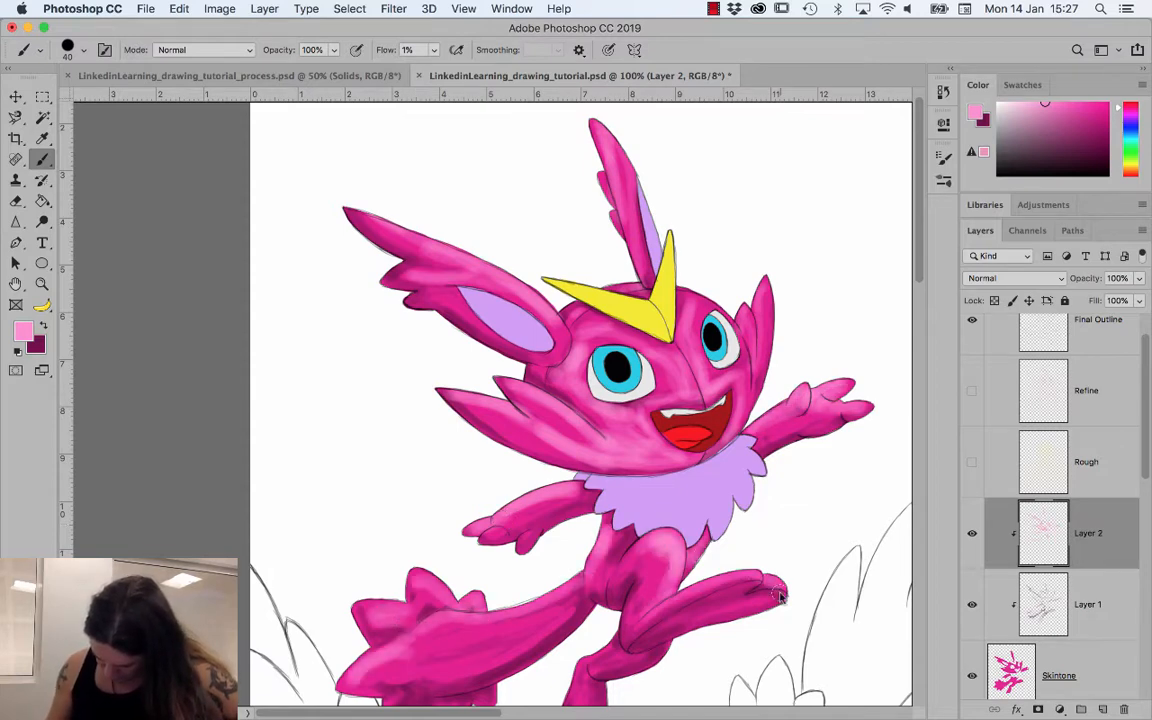
left_click_drag(618, 645, 590, 685)
mouse_move(648, 653)
left_mouse_down()
mouse_move(689, 548)
mouse_move(709, 538)
left_mouse_up()
mouse_move(645, 650)
left_mouse_down()
mouse_move(658, 615)
mouse_move(608, 668)
left_mouse_up()
left_click_drag(755, 443, 683, 612)
- Build up the light pink highlights on the large cheek tuft, lower face and forehead
key("ctrl+r")
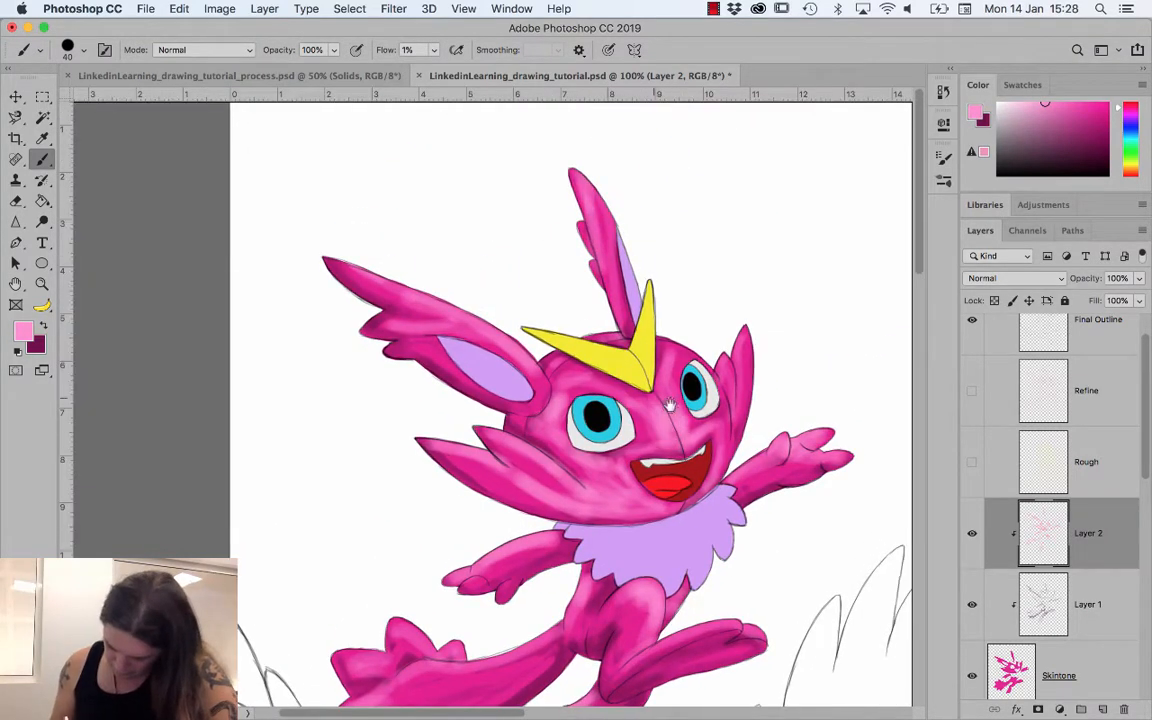
left_click_drag(640, 508, 494, 437)
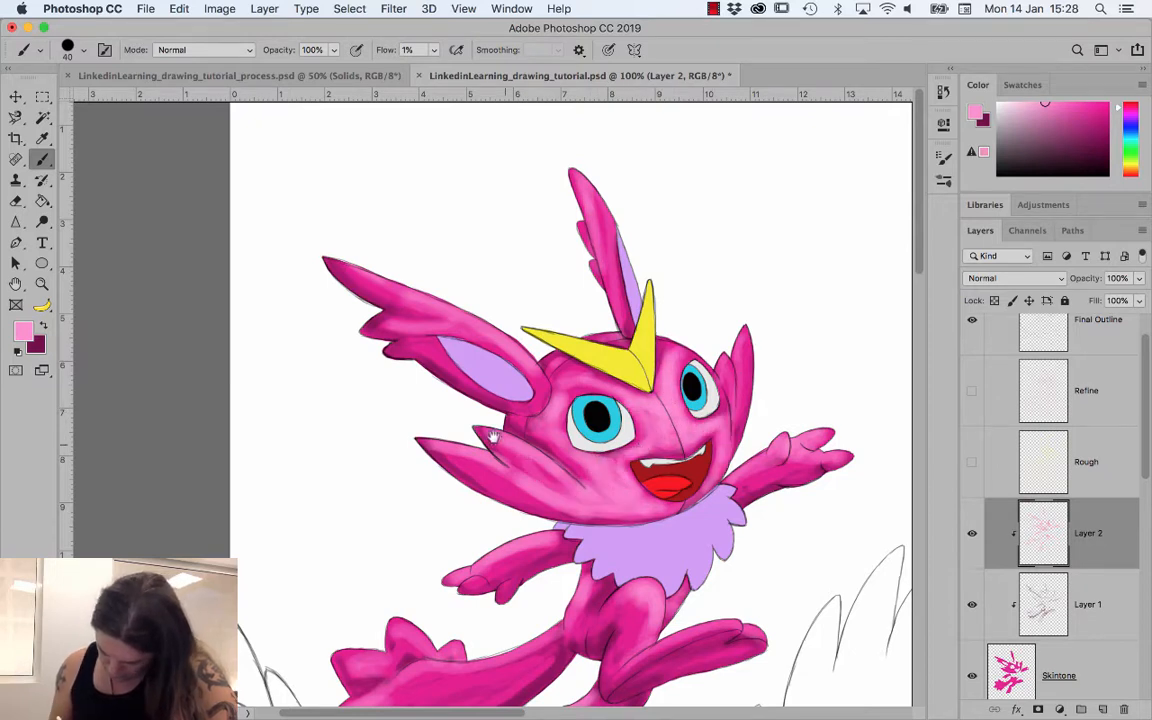
left_click_drag(482, 480, 584, 504)
left_click_drag(600, 364, 562, 376)
left_click_drag(681, 347, 704, 366)
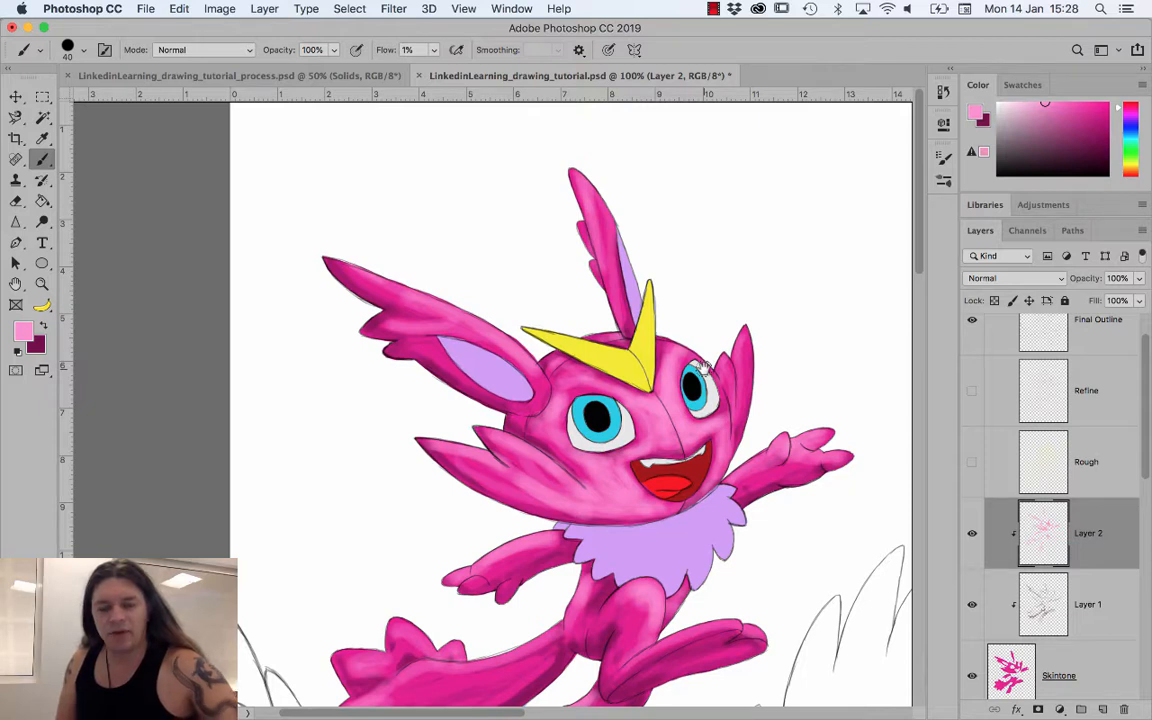
- Set the Eraser flow to 2% and gently soften the highlights on the face
key("e")
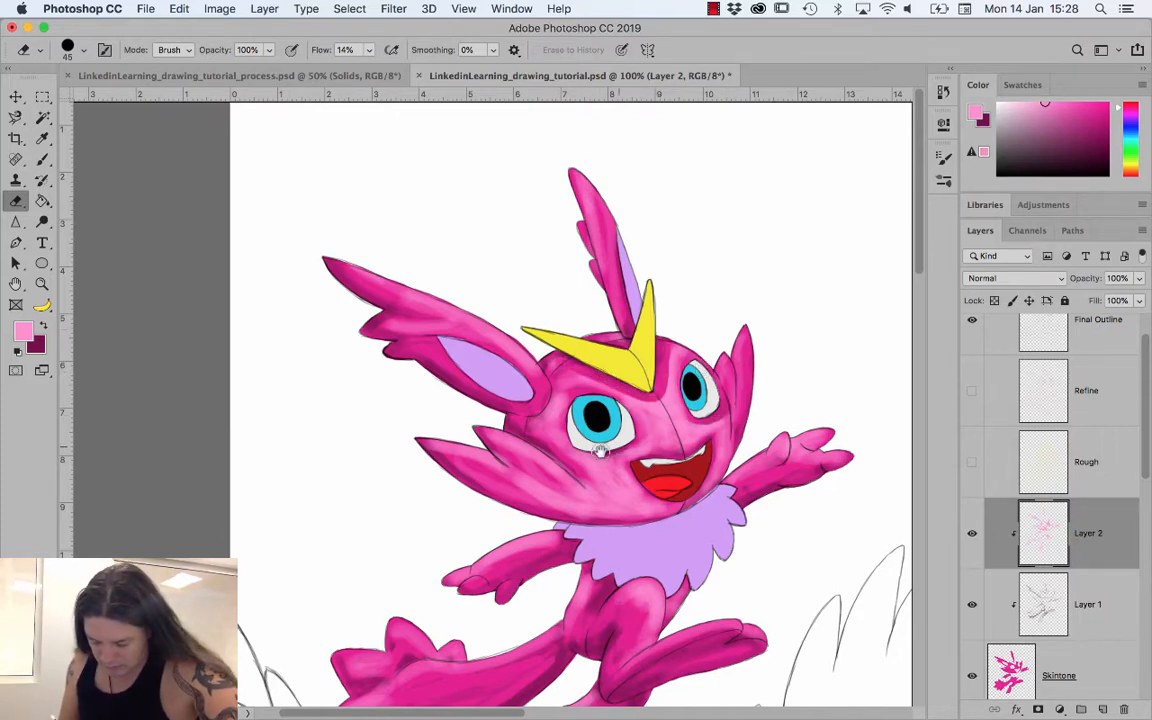
left_click(369, 50)
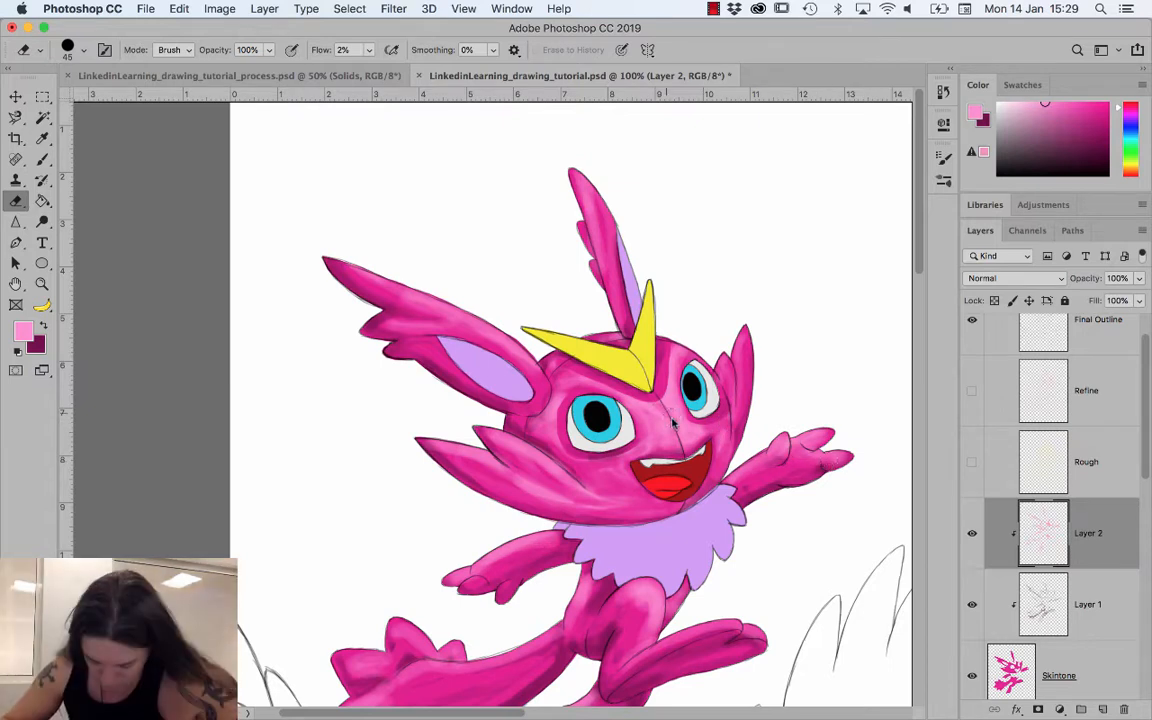
left_click_drag(808, 535, 800, 490)
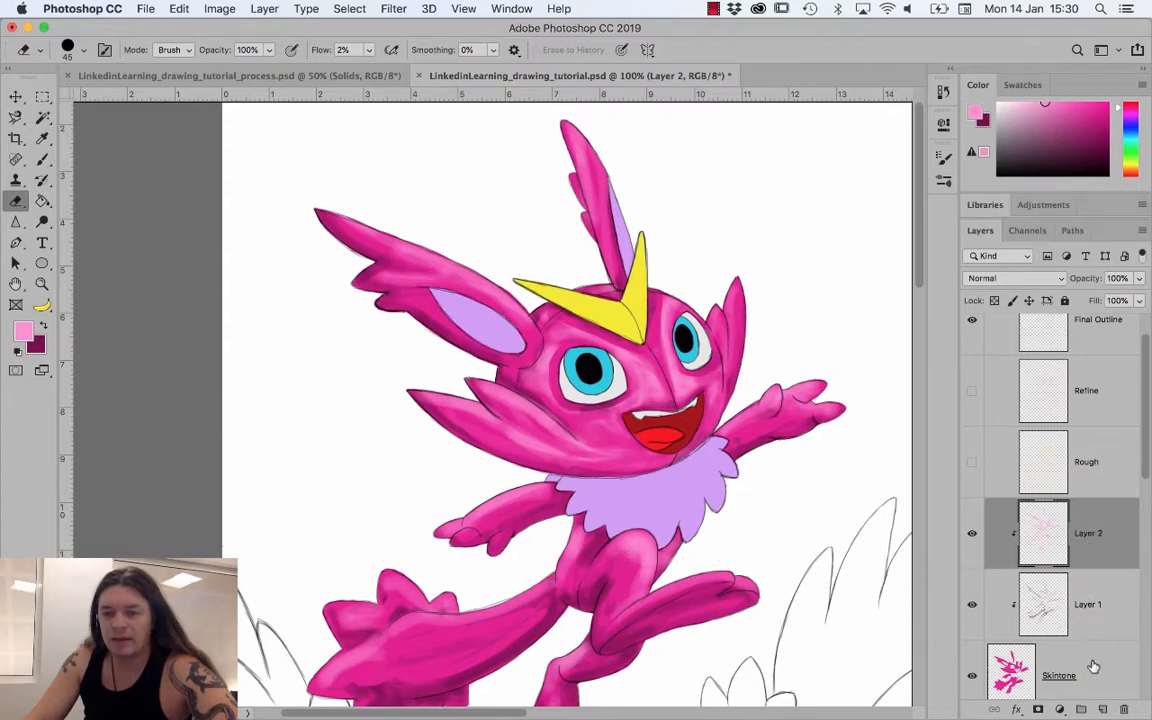
- Group Layer 2, Layer 1 and the Skintone layer together and name the group Skintones
left_click(1090, 606, "shift")
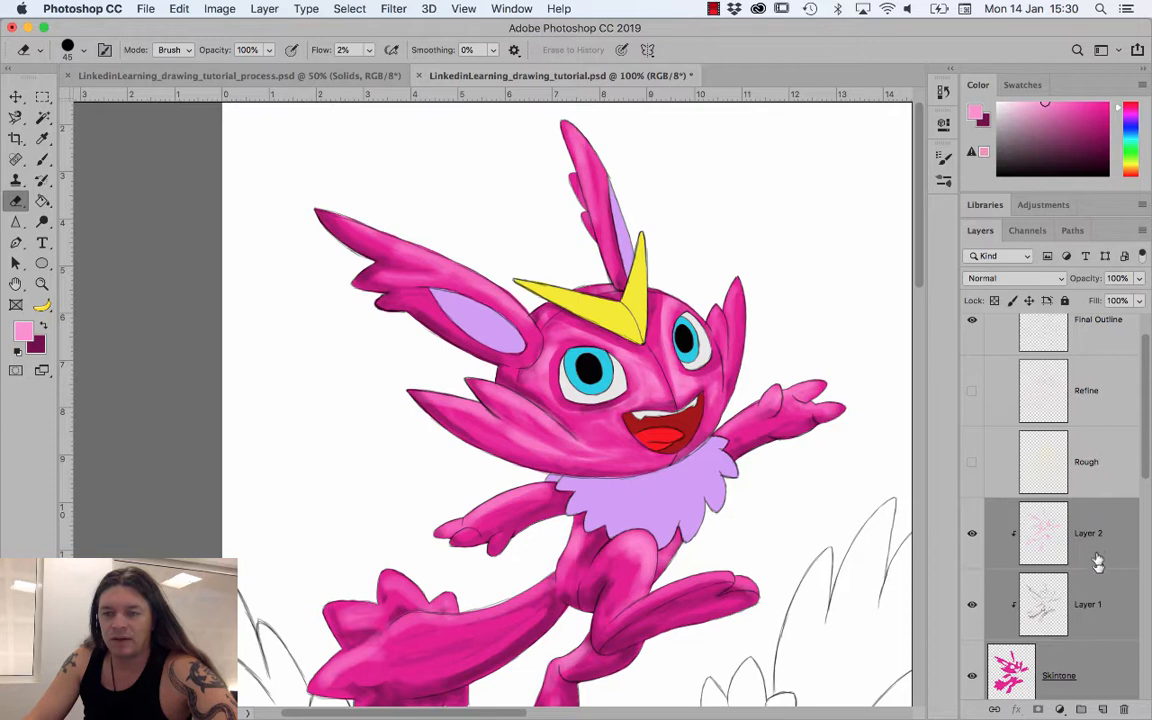
left_click(1081, 709)
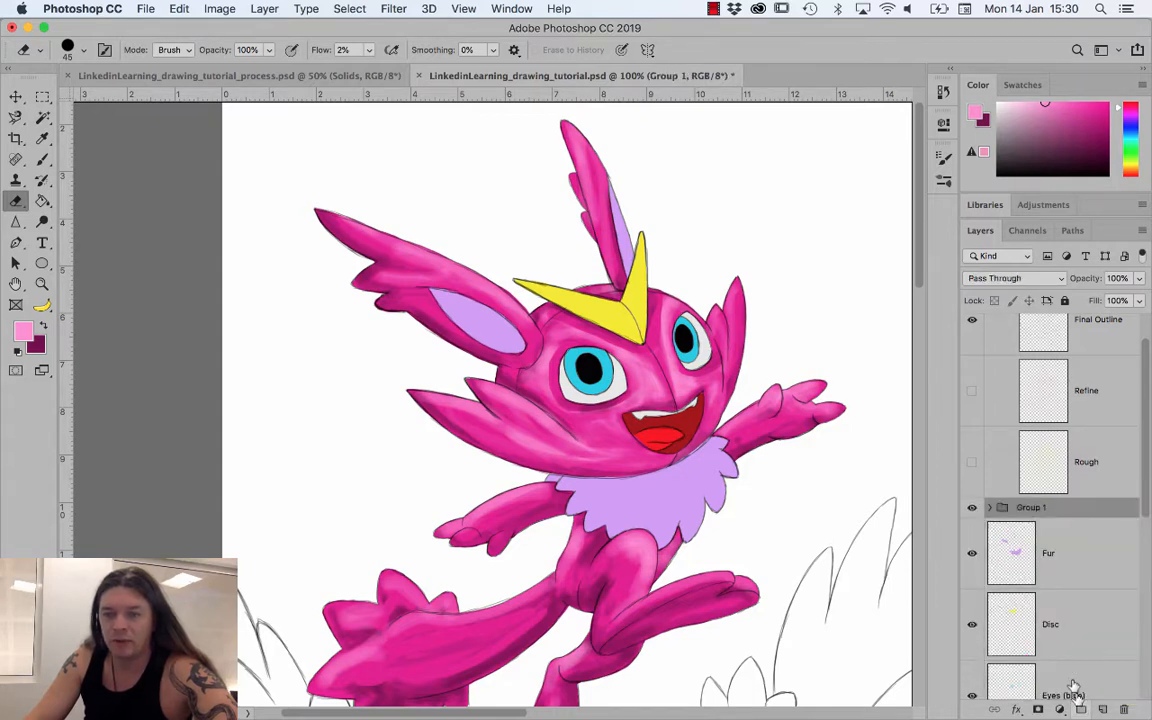
double_click(1031, 507)
type("Skintones")
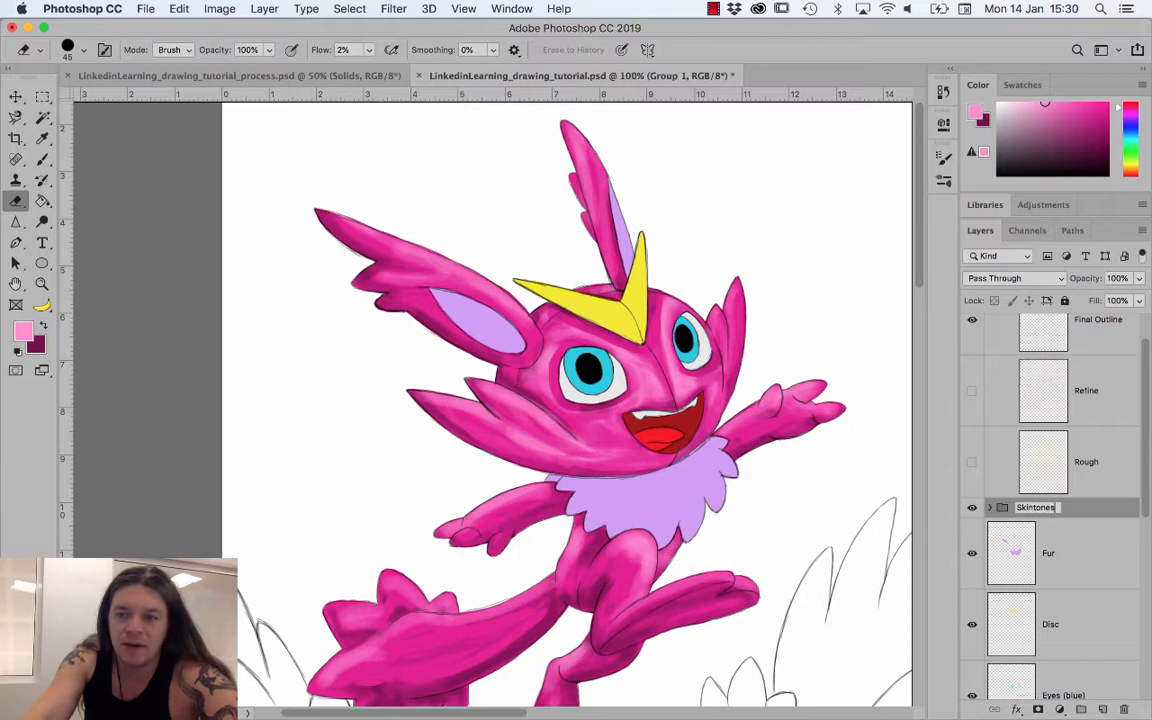
key("Return")
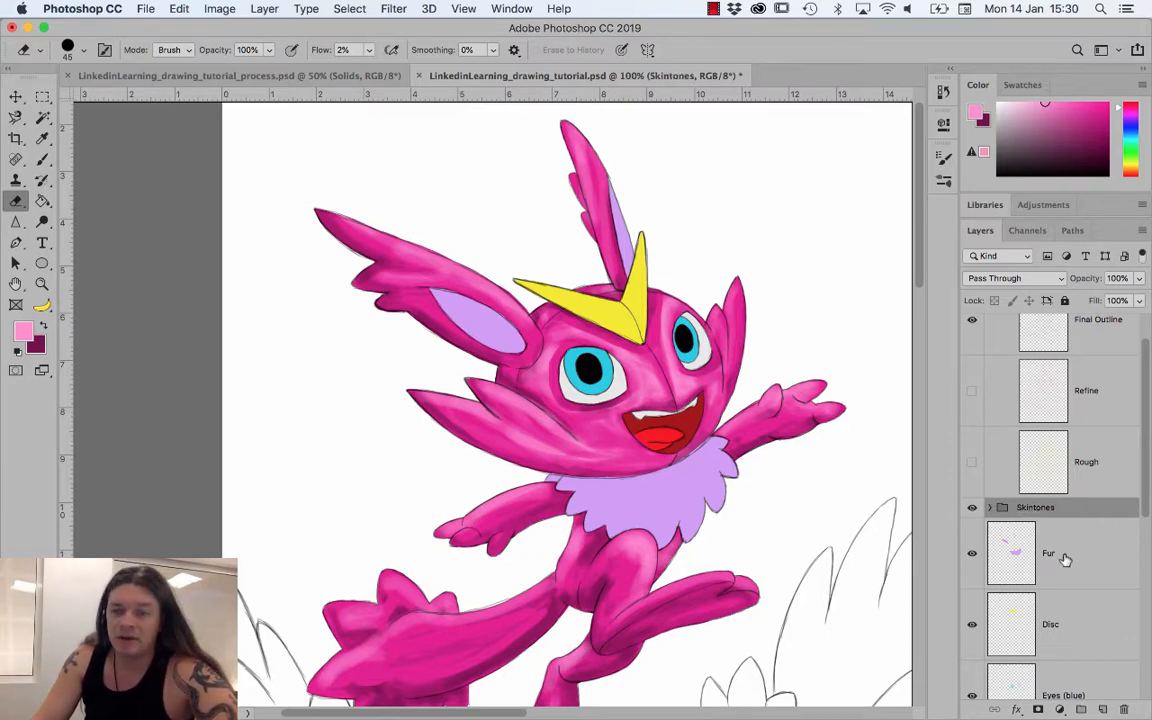
- Add two new layers above the Fur layer and clip both to it
scroll(1060, 563, "down", 1)
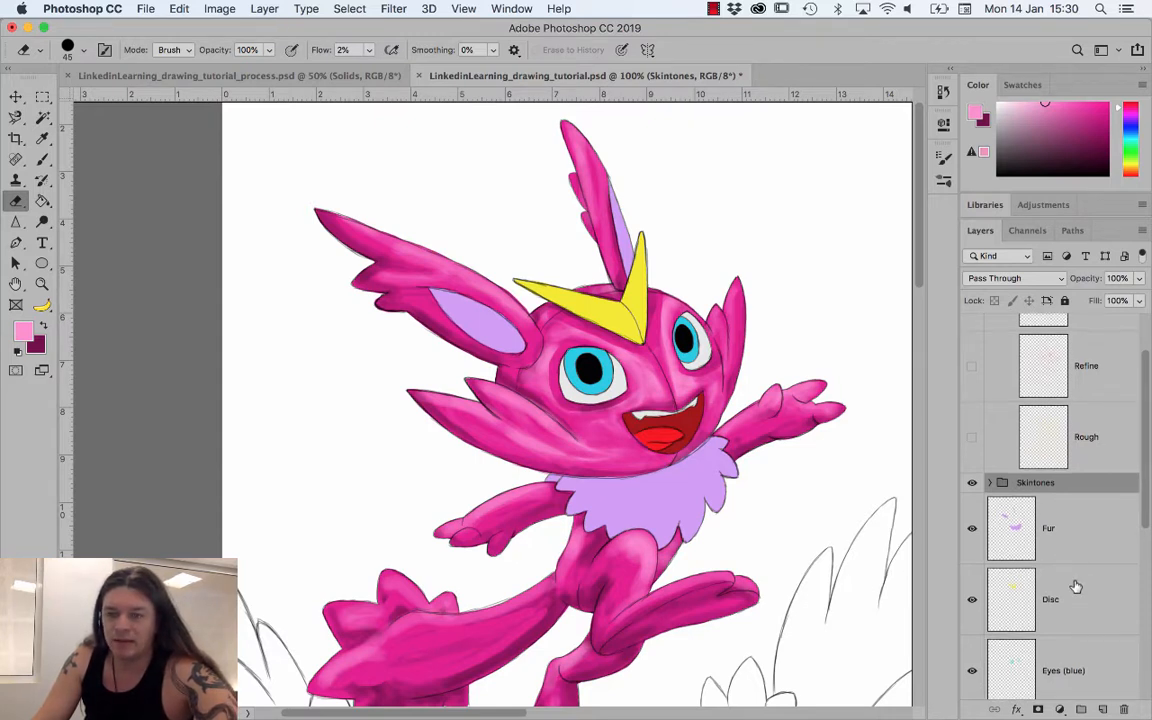
scroll(1076, 538, "down", 1)
left_click(1077, 532)
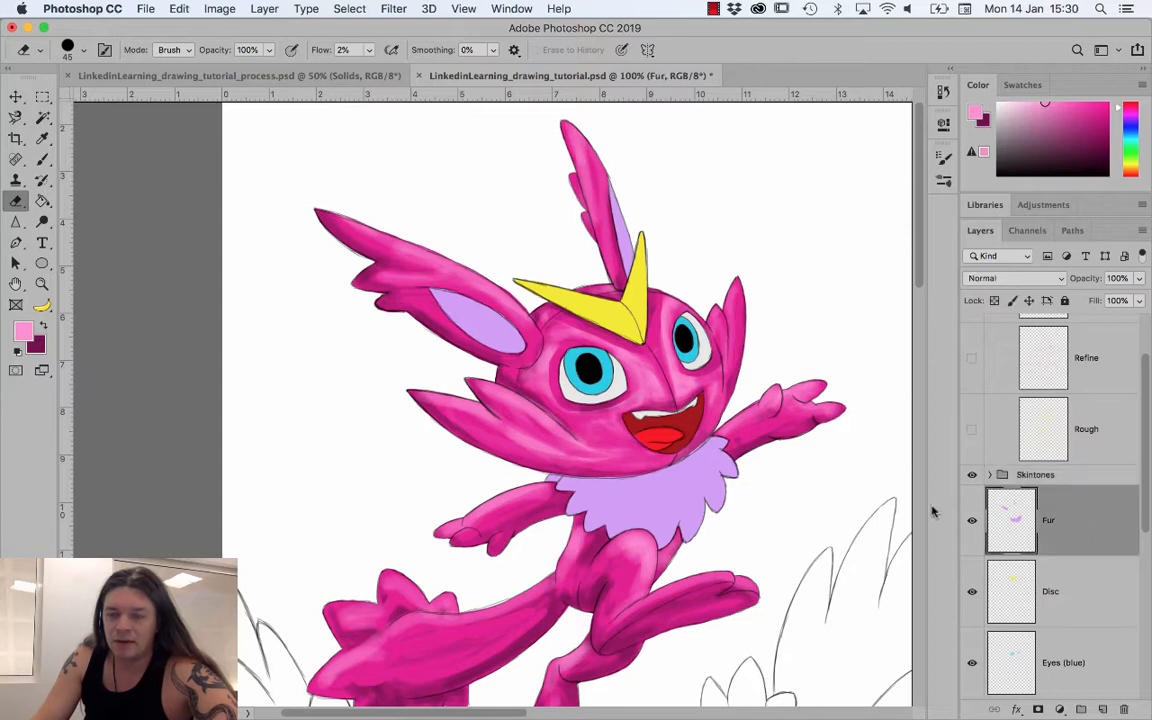
left_click(1102, 708)
left_click(1102, 708)
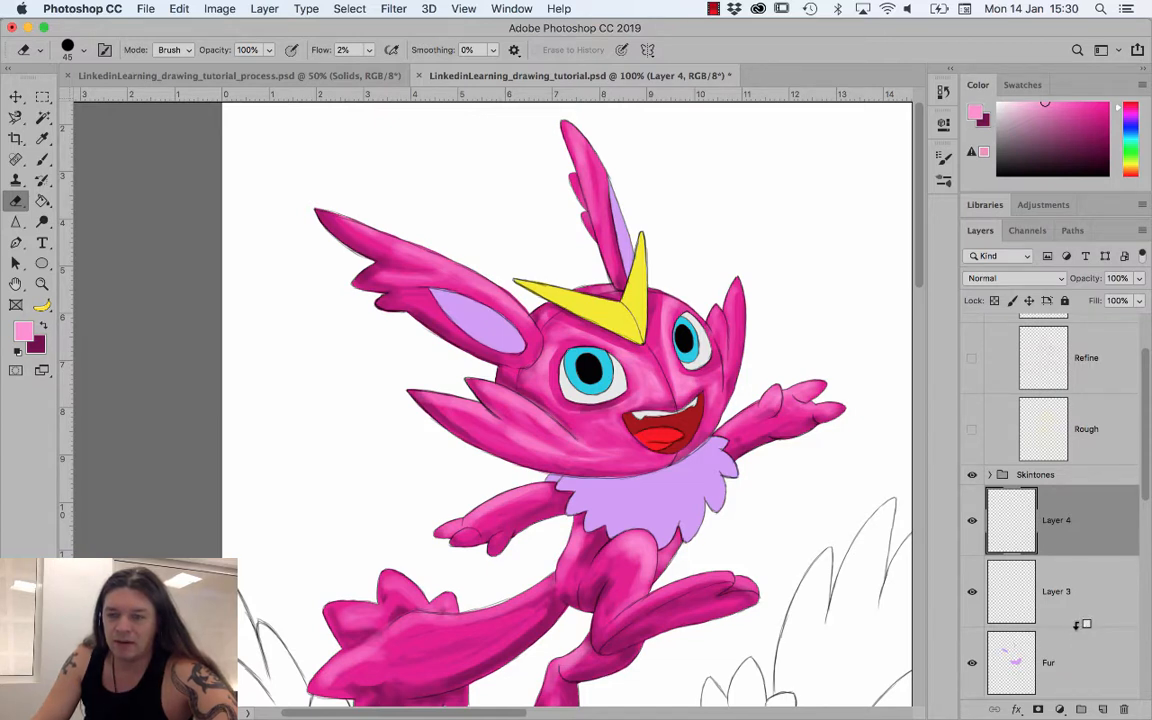
left_click(1077, 622, "alt")
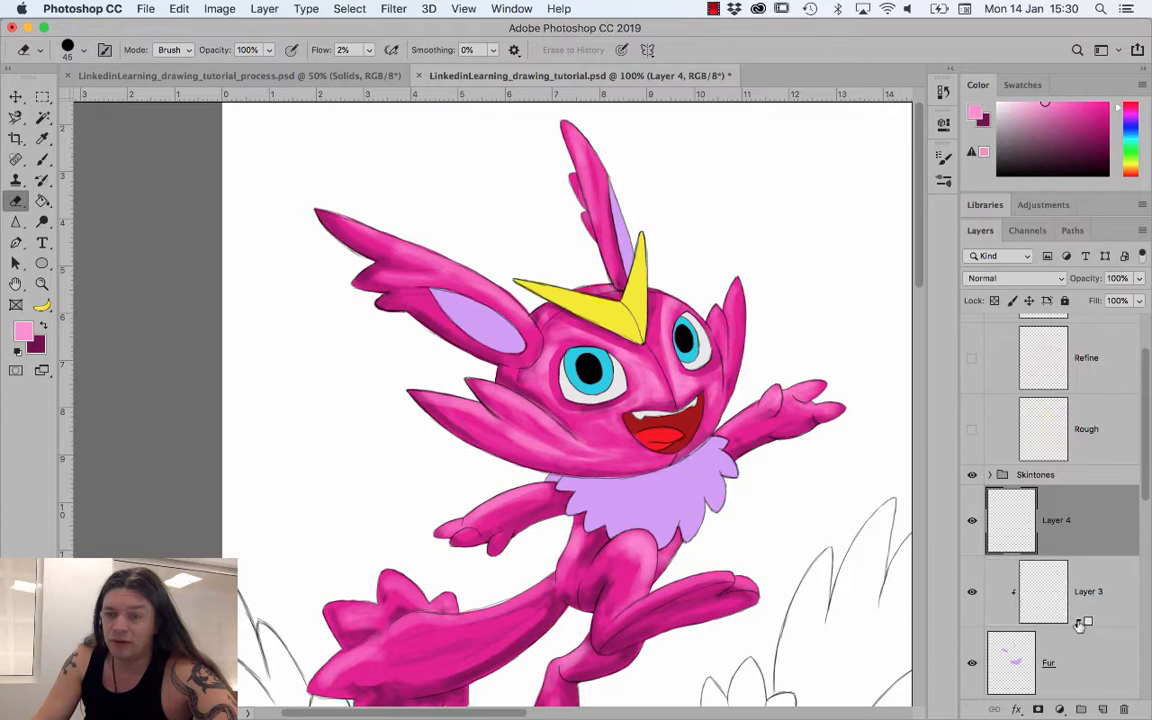
left_click(1097, 554, "alt")
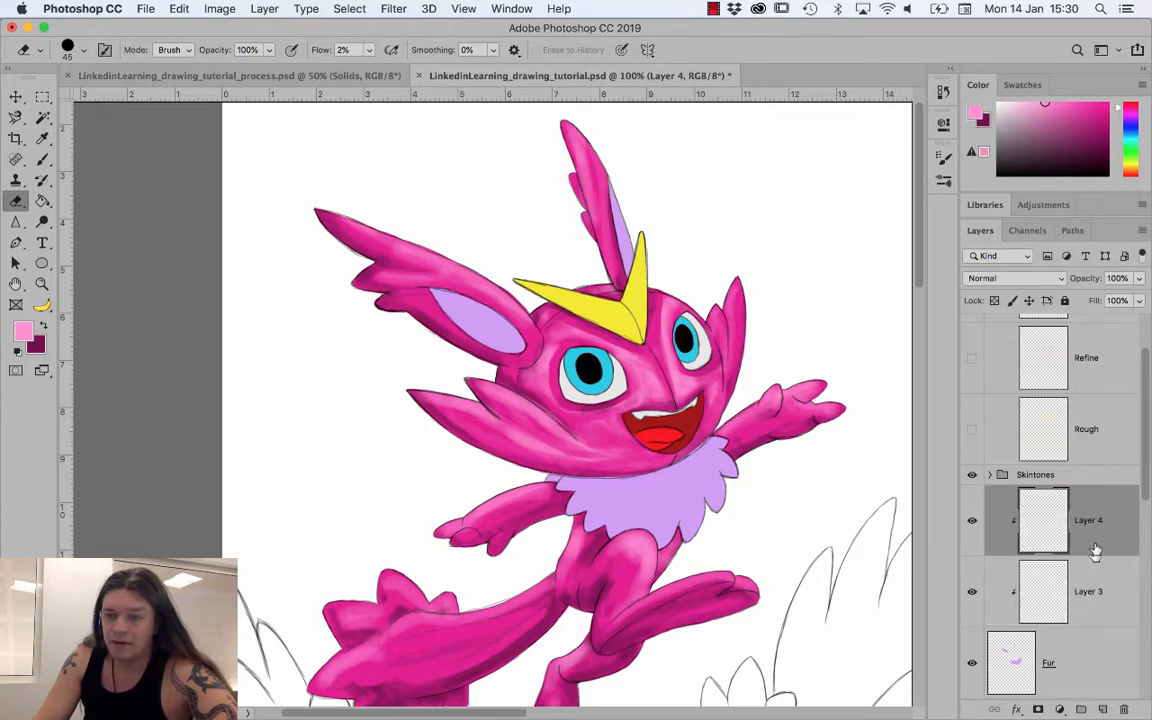
- Rename the two clipped layers above Fur as Highlight for the upper one and Shadow for the lower one
double_click(1097, 520)
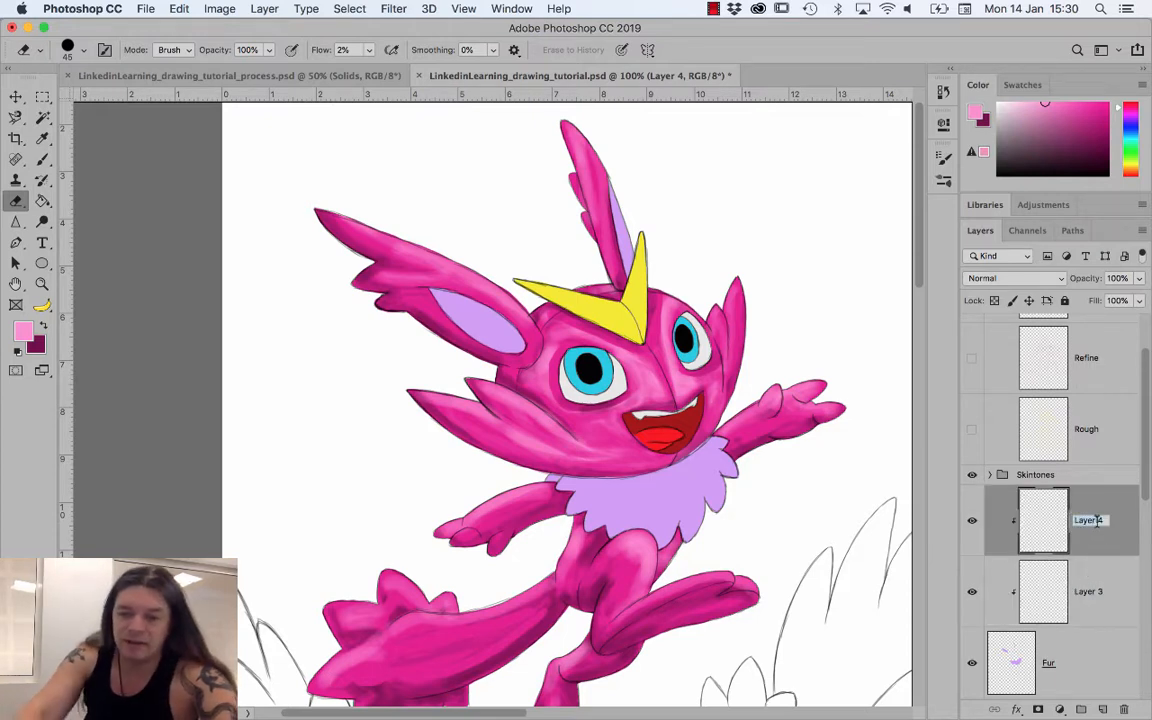
type("Highlight")
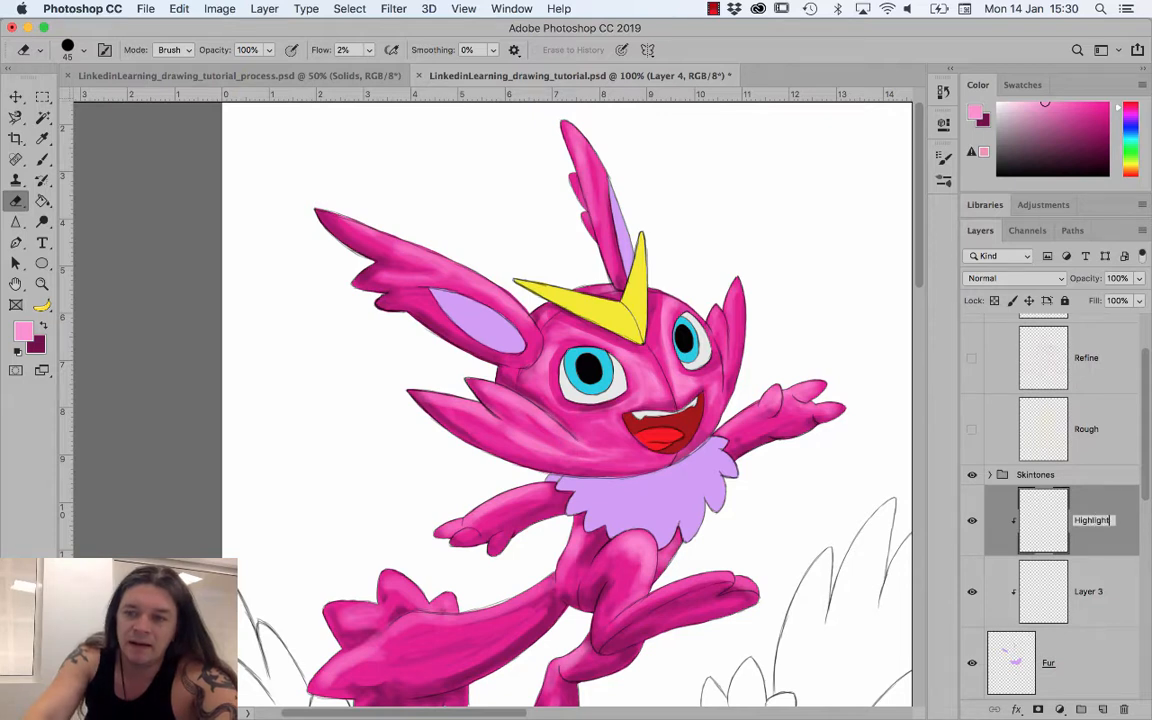
key("Return")
double_click(1090, 591)
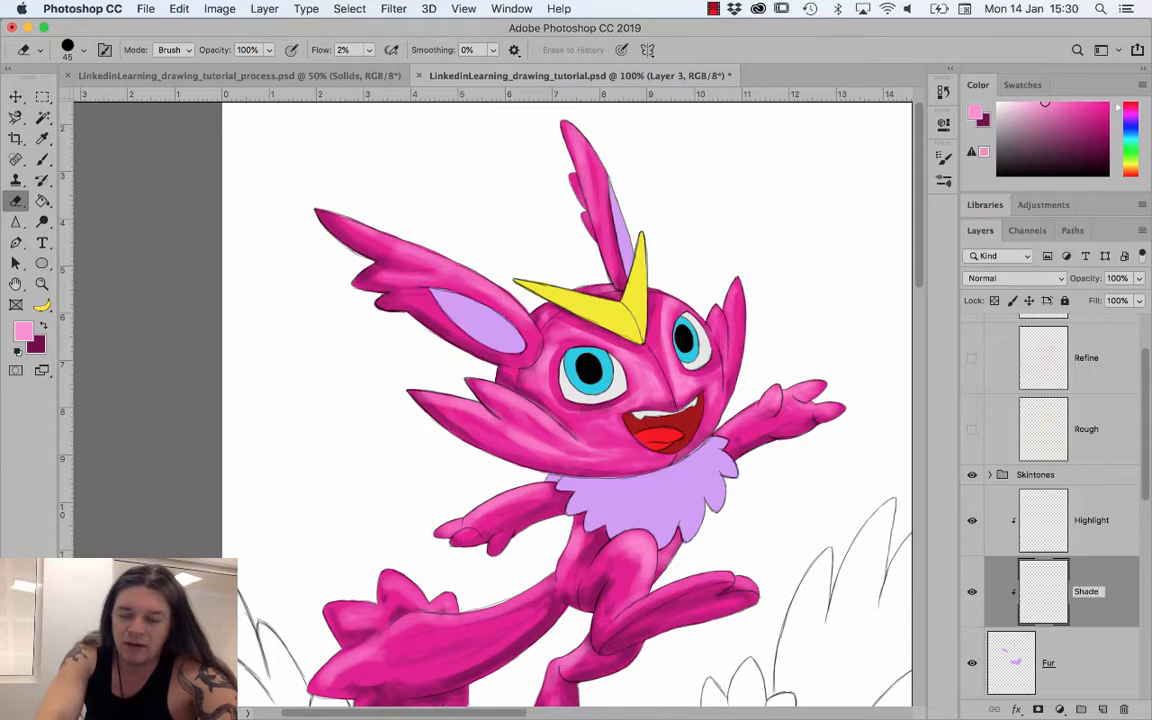
type("Shadow")
key("Return")
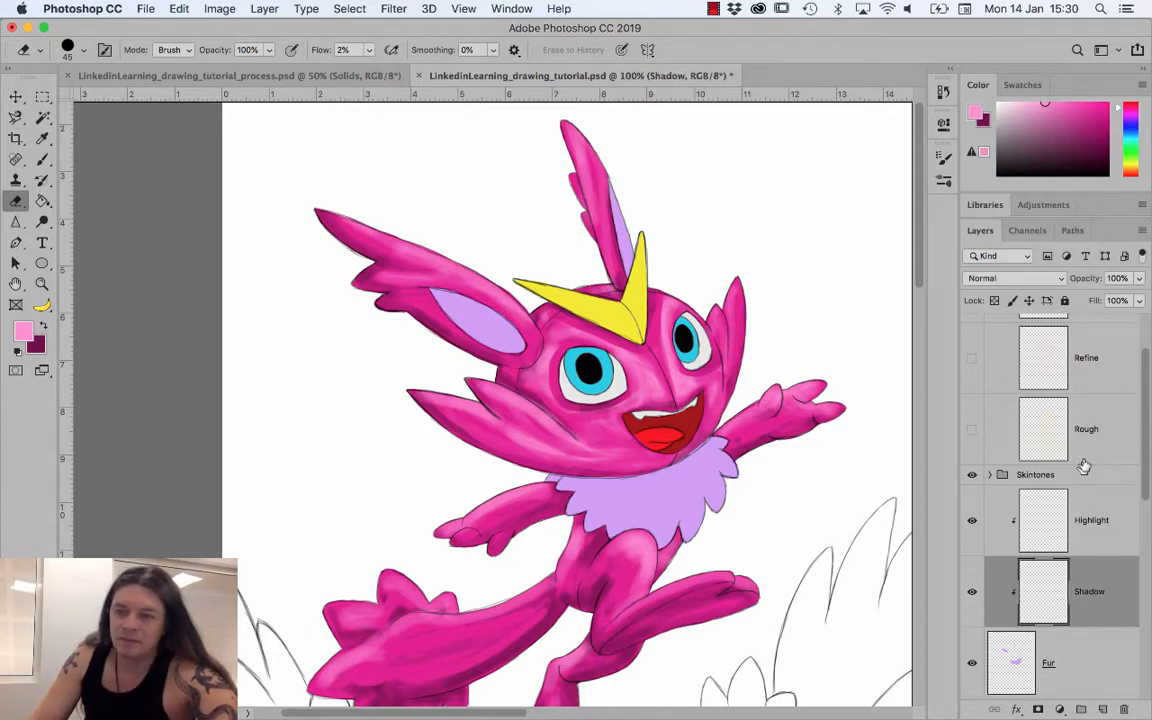
- Expand the Skintones group and rename its Layer 2 as Highlight and Layer 1 as Shadow
left_click(990, 476)
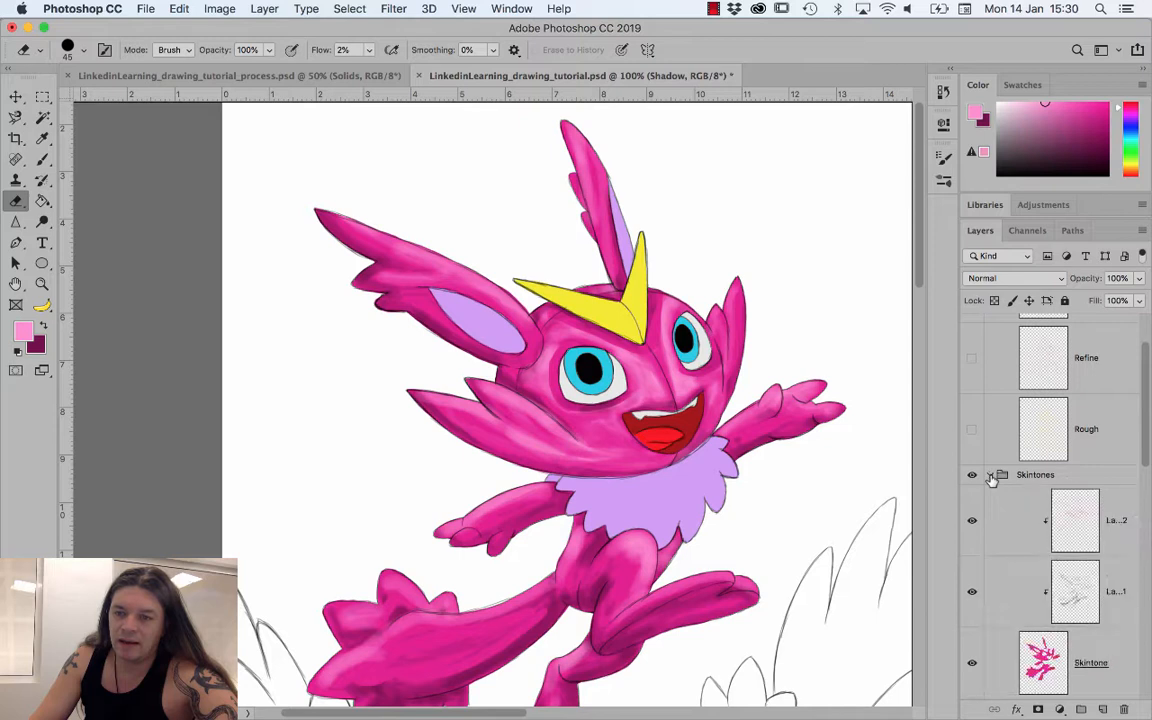
double_click(1116, 522)
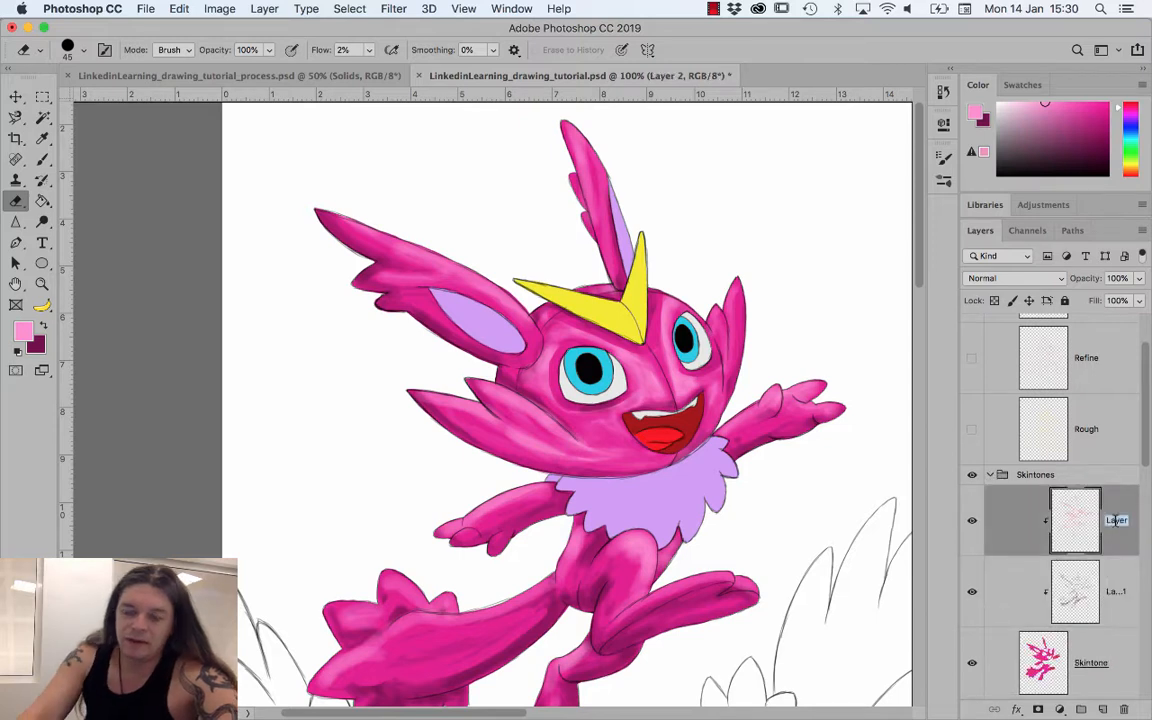
key("Return")
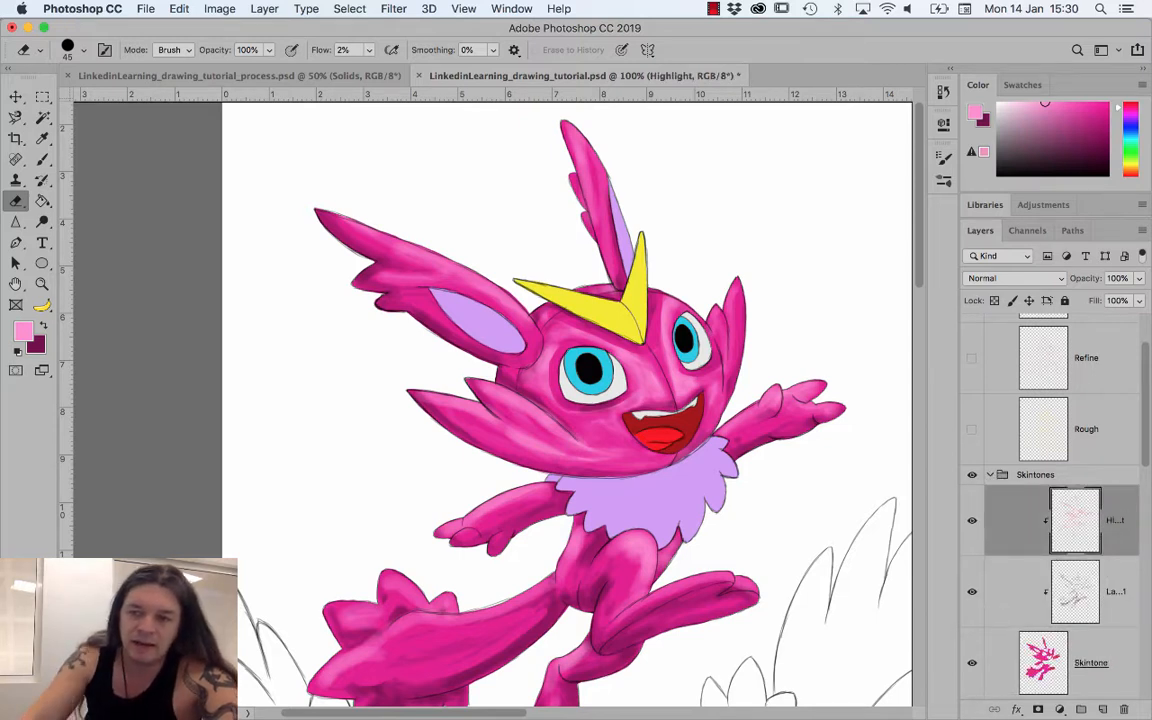
double_click(1116, 590)
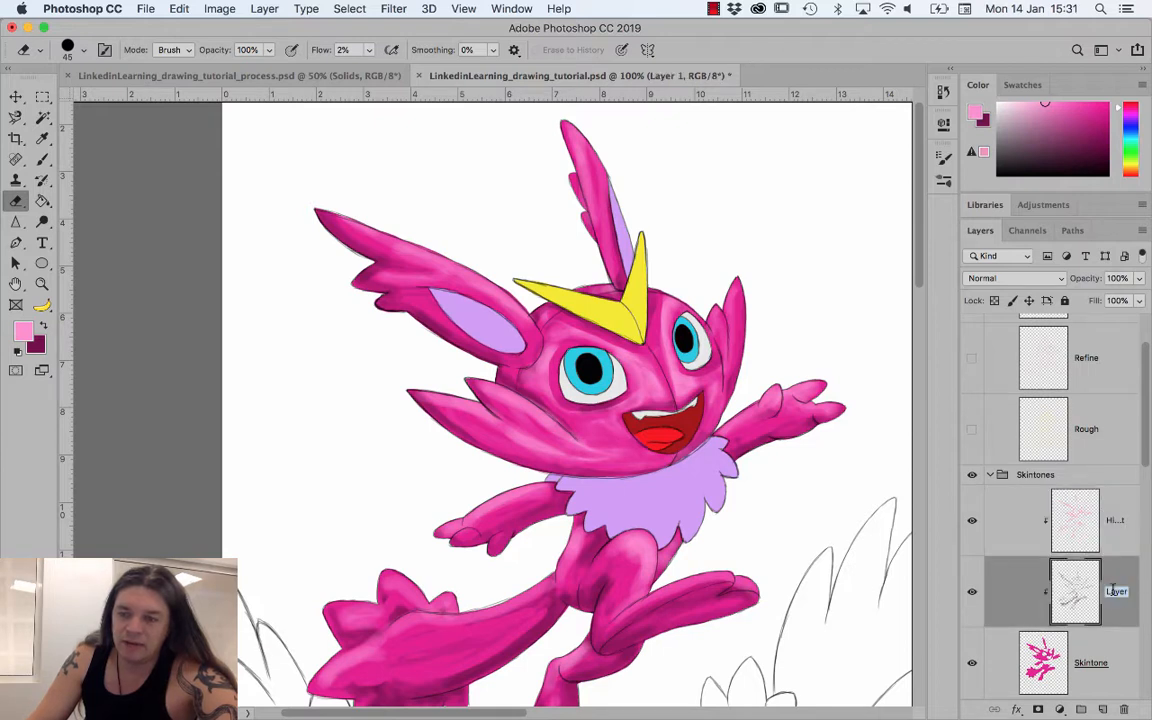
type("Shad")
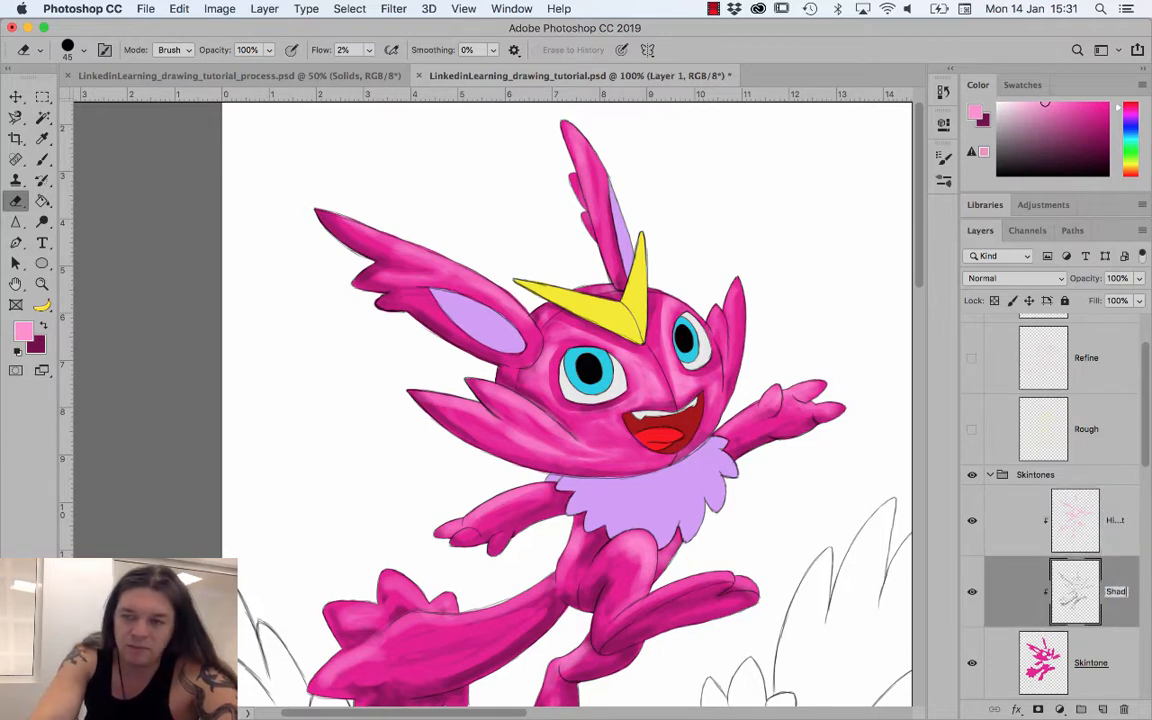
type("ow")
key("Return")
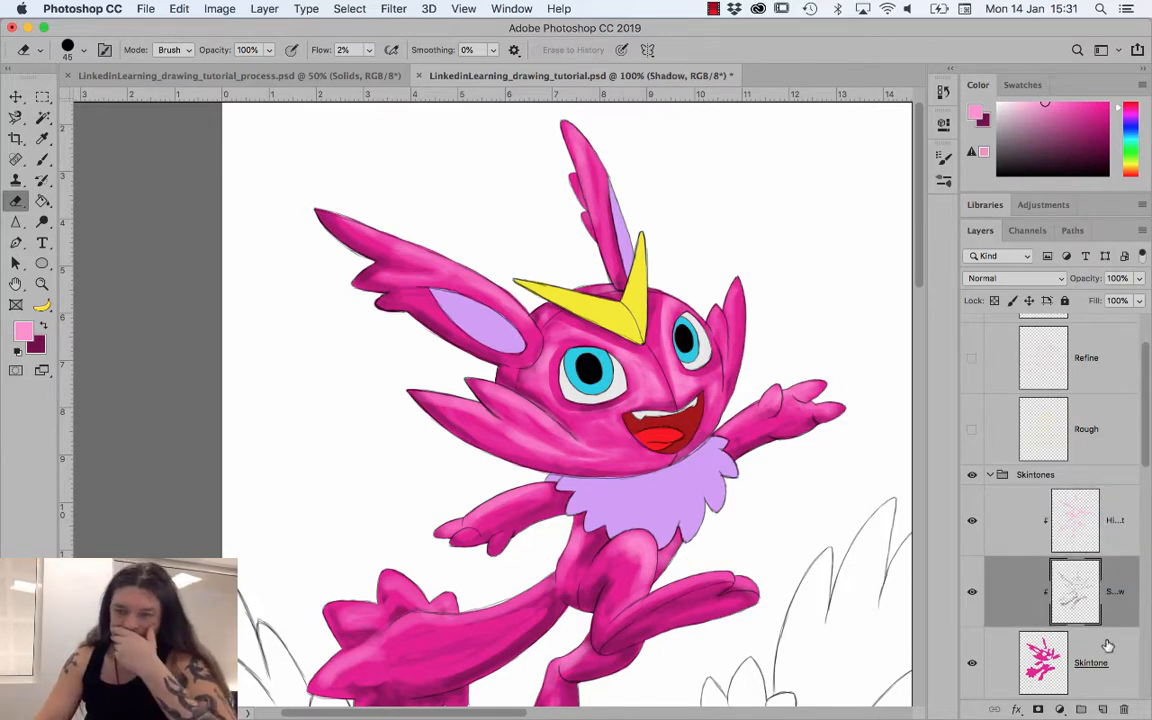
- Collapse the Skintones group, sample the chest fur's light purple and choose a darker purple as the foreground color
scroll(1108, 645, "down", 3)
scroll(1108, 645, "up", 1)
left_click(991, 417)
left_click(1060, 603)
key("i")
left_click(695, 487)
left_click(1049, 131)
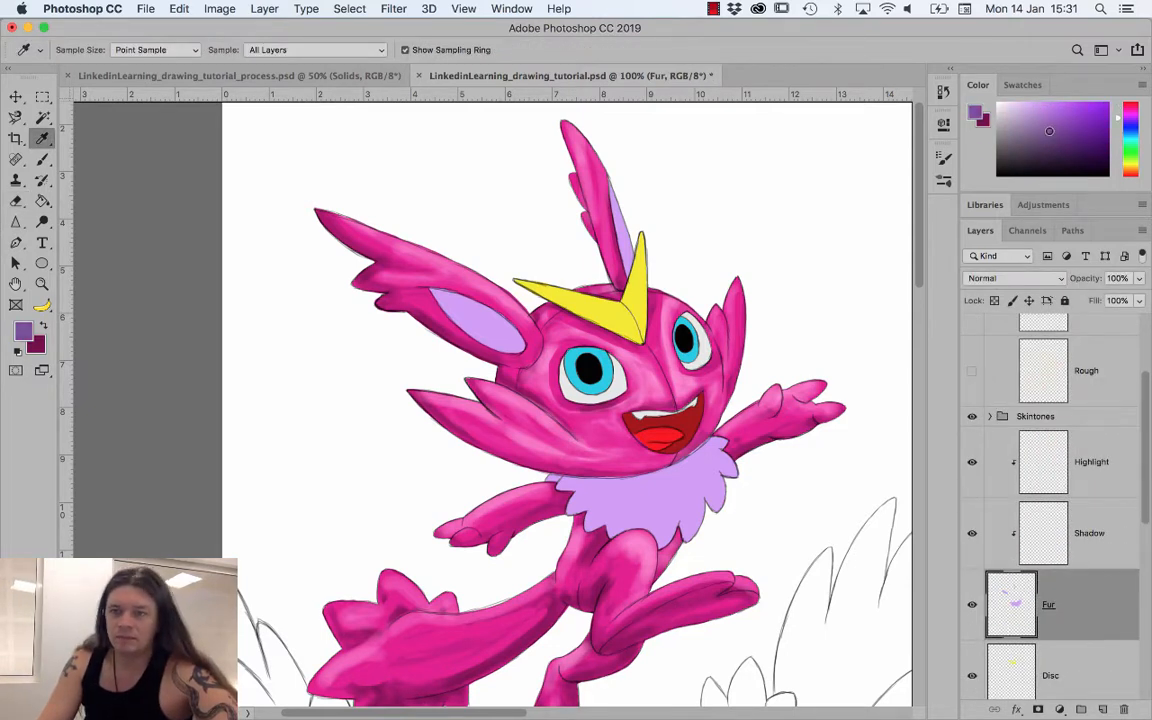
left_click_drag(1049, 131, 1051, 134)
- Paint soft dark purple shading around the chest fur's edges on the Shadow layer above Fur and soften it with the Eraser
left_click(1075, 553)
key("b")
left_click_drag(562, 485, 598, 522)
mouse_move(602, 524)
left_mouse_down()
mouse_move(645, 542)
mouse_move(722, 500)
left_mouse_up()
left_click_drag(638, 481, 562, 484)
left_click_drag(688, 462, 713, 443)
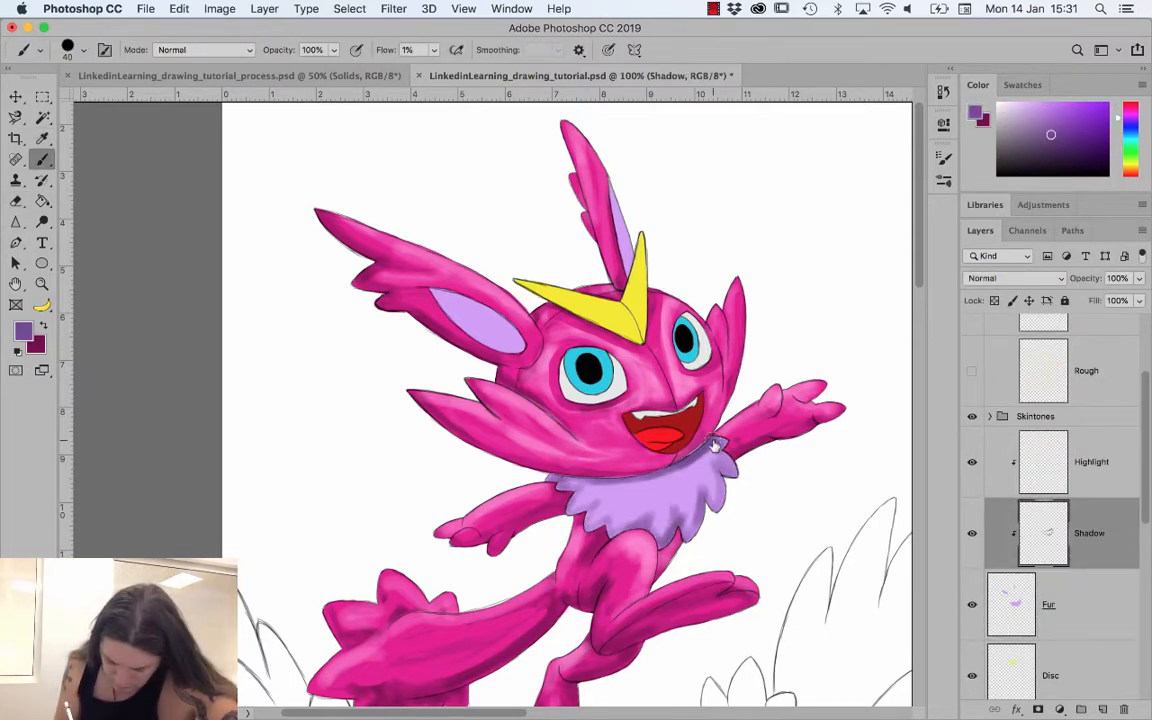
left_click_drag(560, 480, 643, 527)
mouse_move(690, 505)
left_mouse_down()
mouse_move(716, 484)
mouse_move(679, 473)
mouse_move(592, 495)
left_mouse_up()
key("e")
mouse_move(648, 516)
left_mouse_down()
mouse_move(657, 535)
mouse_move(706, 482)
left_mouse_up()
mouse_move(728, 446)
left_mouse_down()
mouse_move(697, 498)
mouse_move(706, 480)
left_mouse_up()
- Paint pale lavender highlights across the middle of the chest fur on its Highlight layer
left_click(1090, 463)
key("i")
left_click(1010, 109)
key("b")
left_click_drag(655, 490, 596, 504)
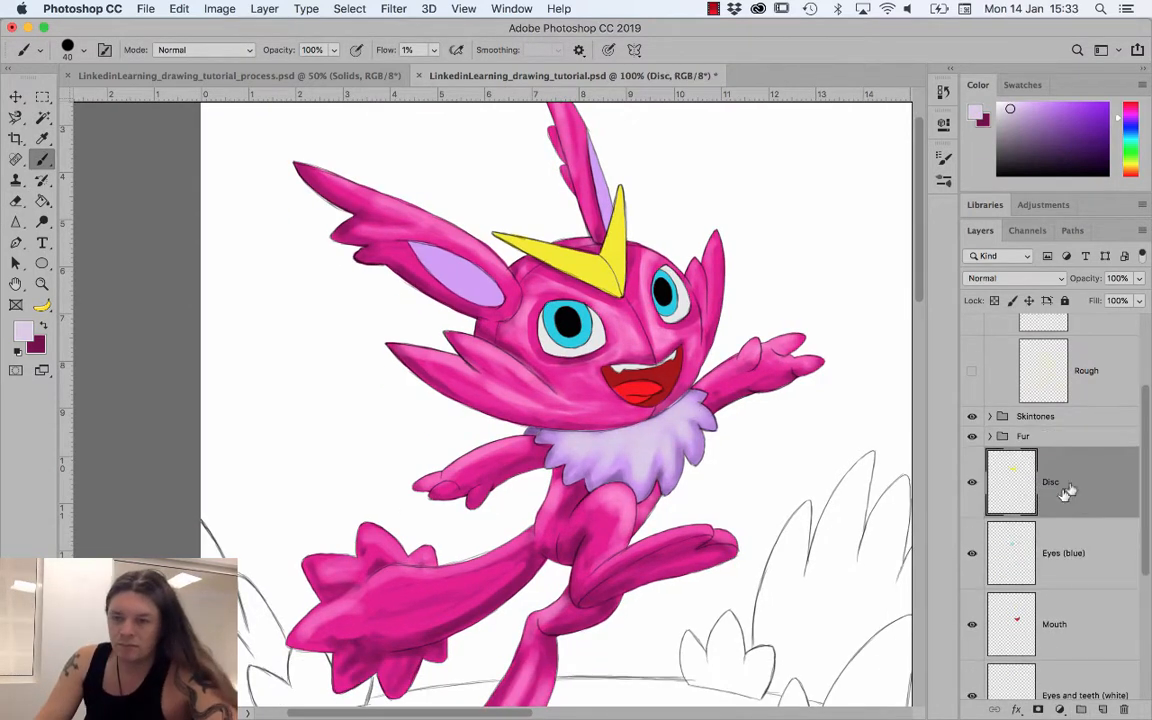
- Name the new layer directly above the Disc's Shadow layer Highlight
double_click(1056, 482)
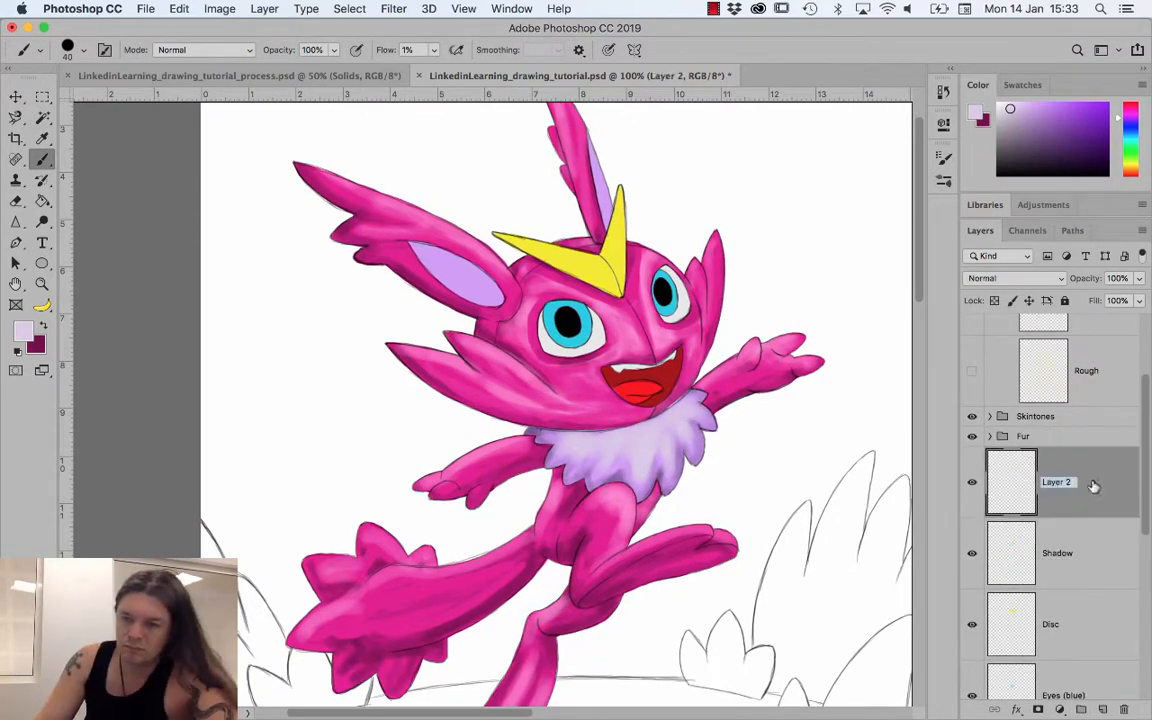
type("Highlight")
key("Return")
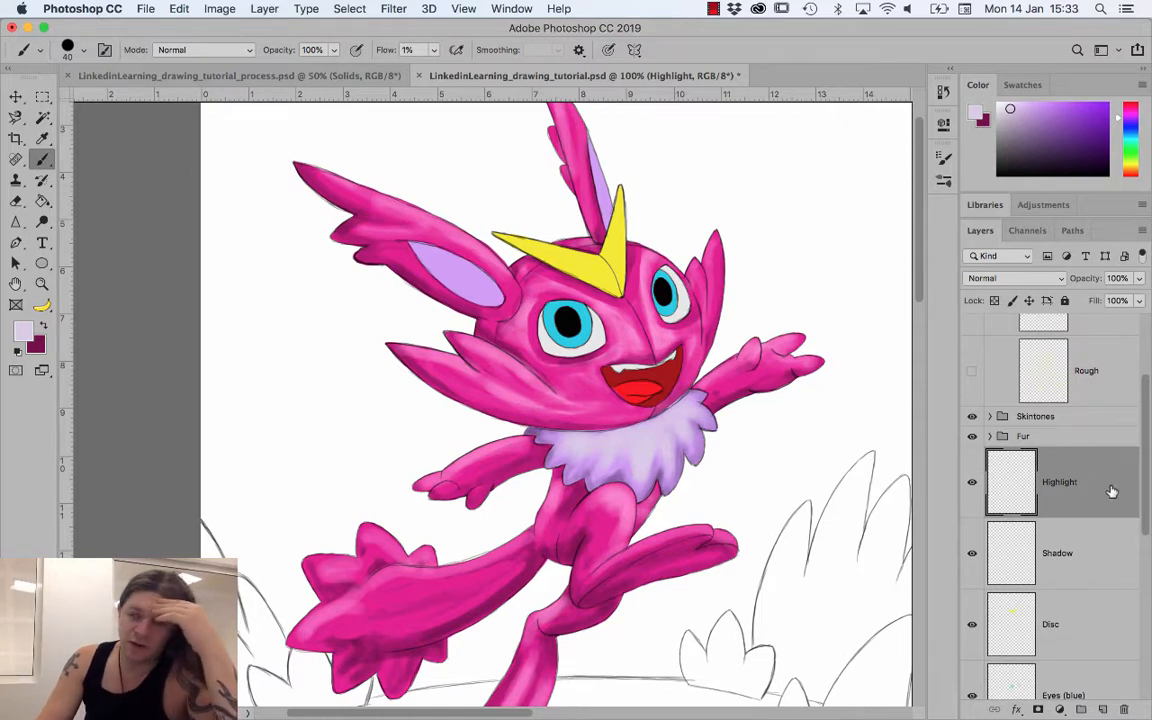
- Duplicate the empty Highlight and Shadow layers above the Eyes (blue) layer and again above the Mouth layer
left_click(1080, 547, "shift")
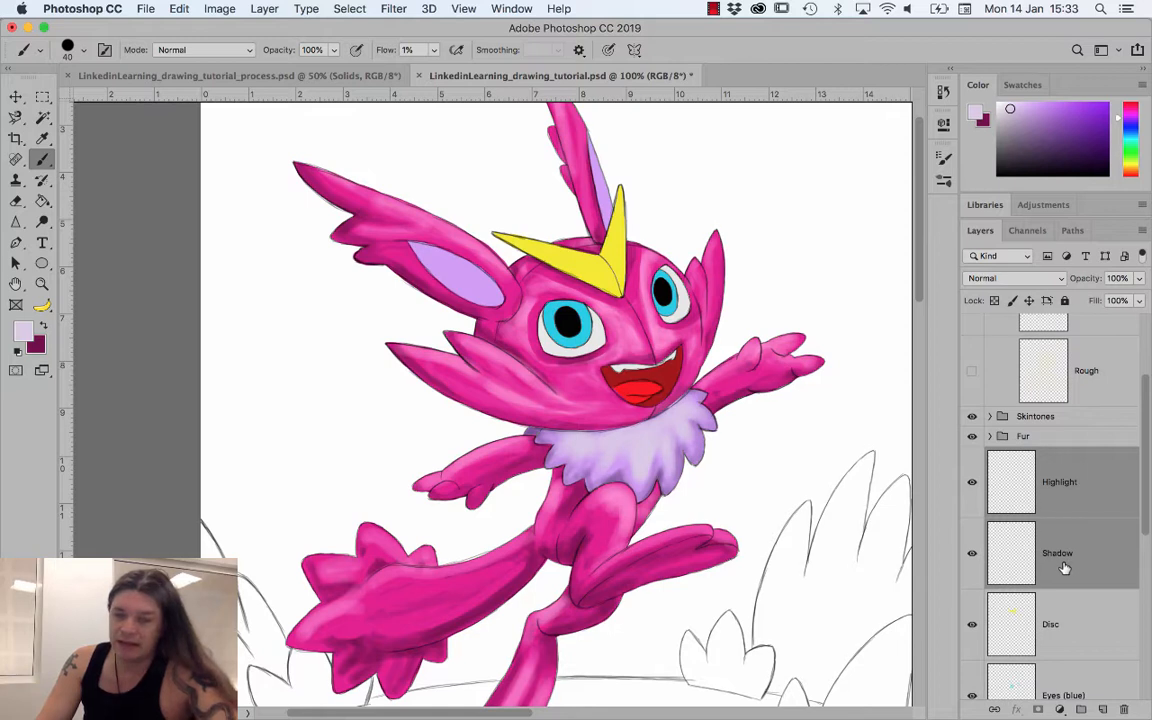
left_click_drag(1064, 572, 1059, 671)
scroll(1069, 643, "down", 4)
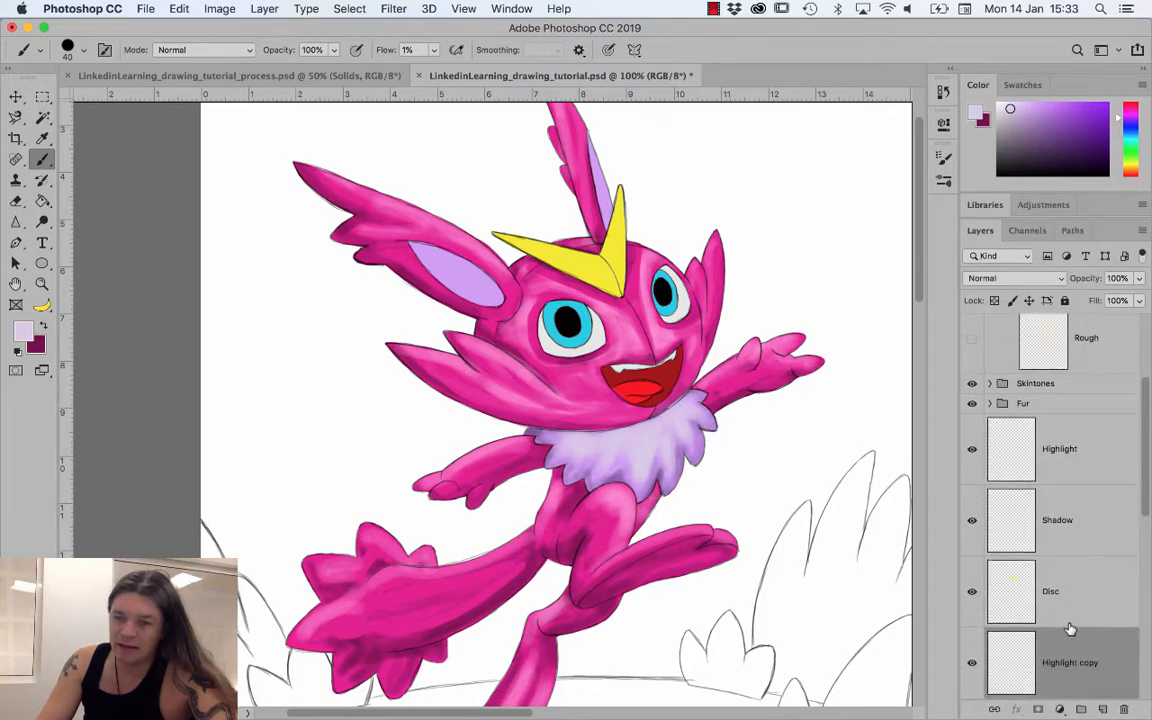
scroll(1070, 597, "down", 5)
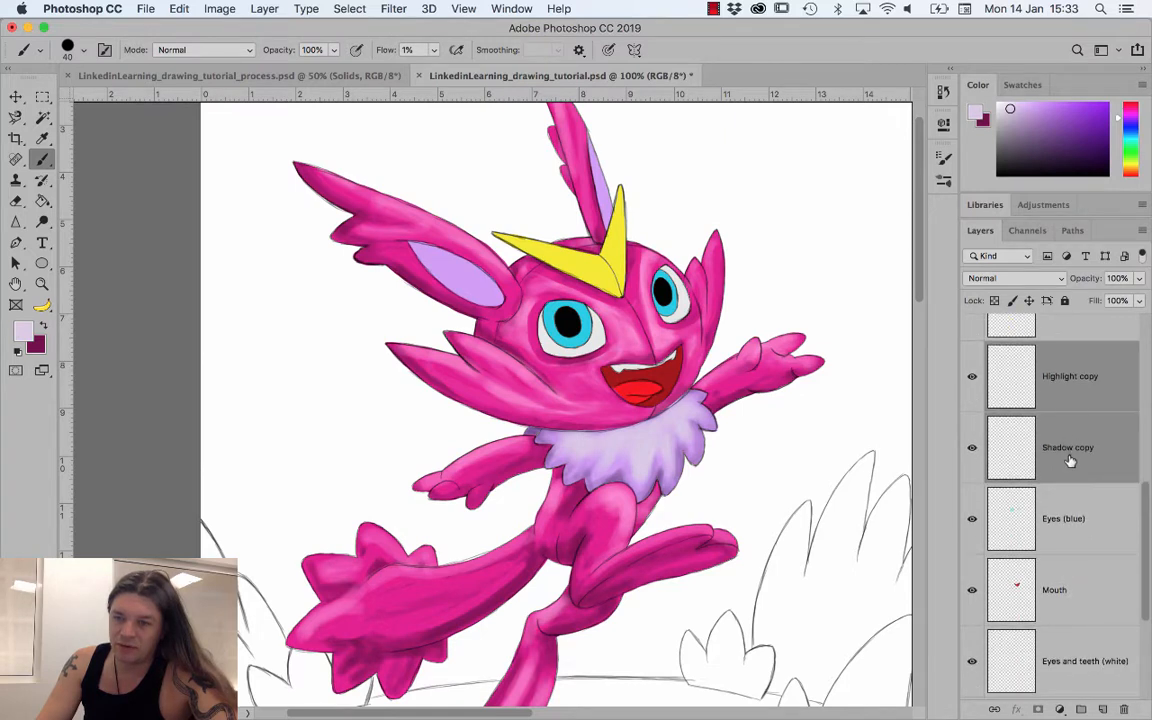
left_click_drag(1069, 460, 1070, 560)
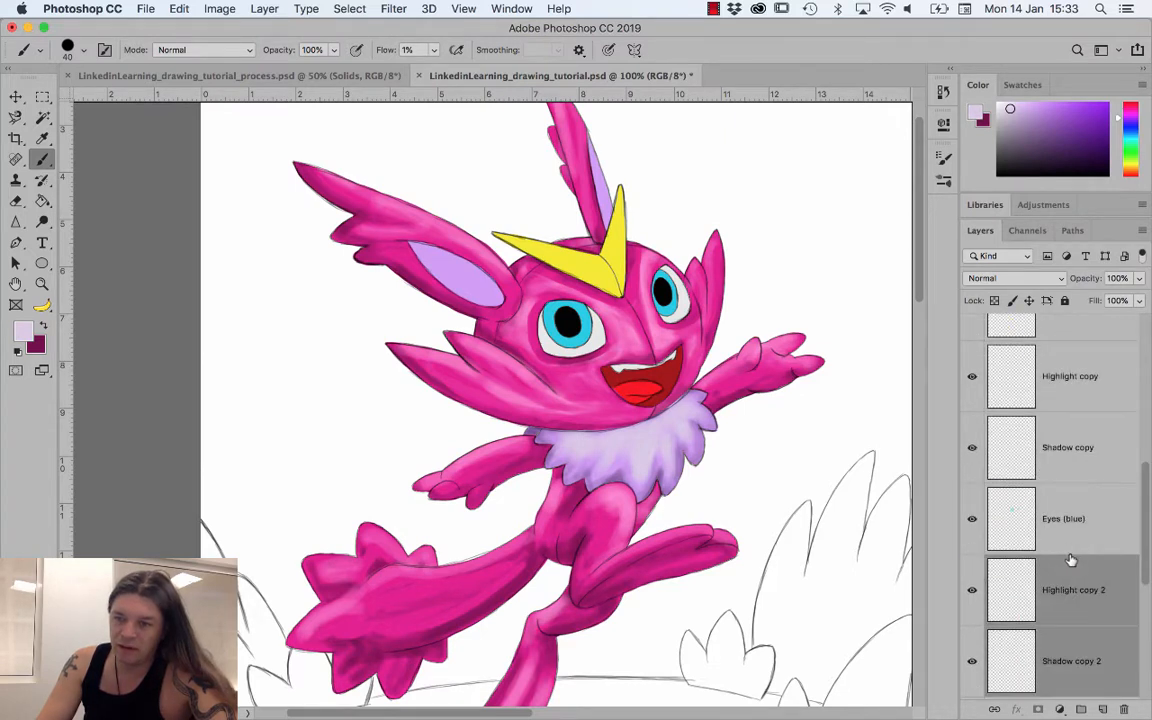
- Duplicate the Highlight and Shadow pair above the Eyes and teeth (white) layer and above the Eyes (pupil) layer
scroll(1072, 575, "down", 5)
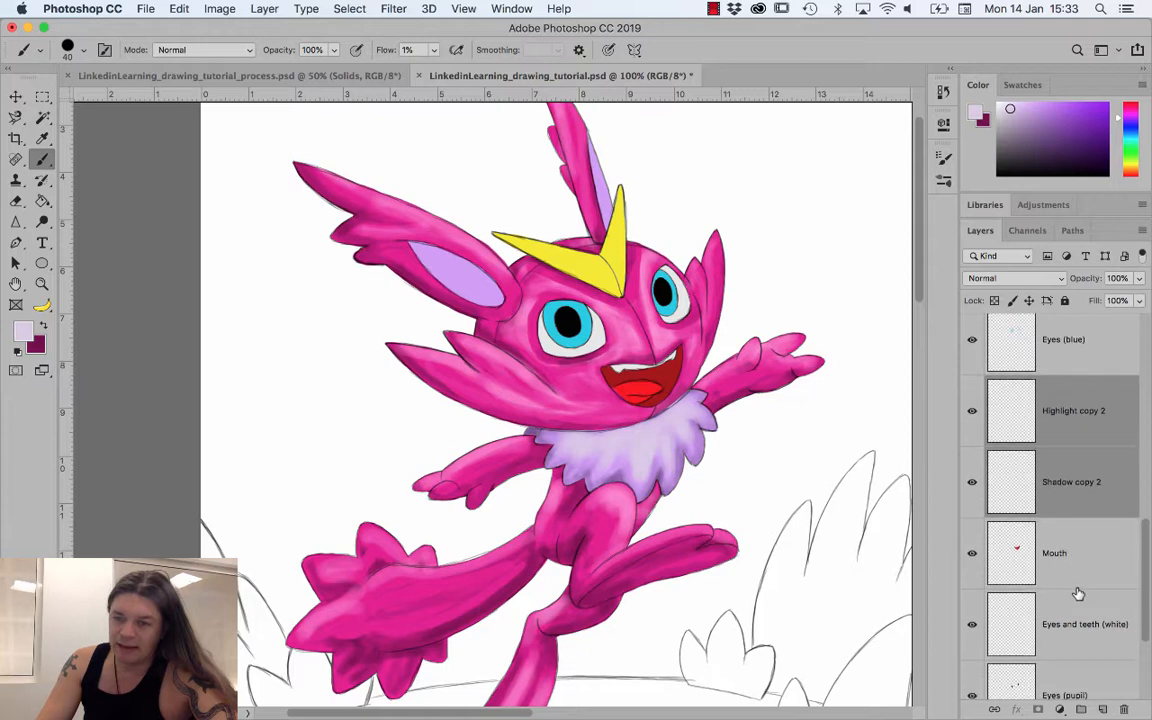
left_click_drag(1085, 506, 1052, 609)
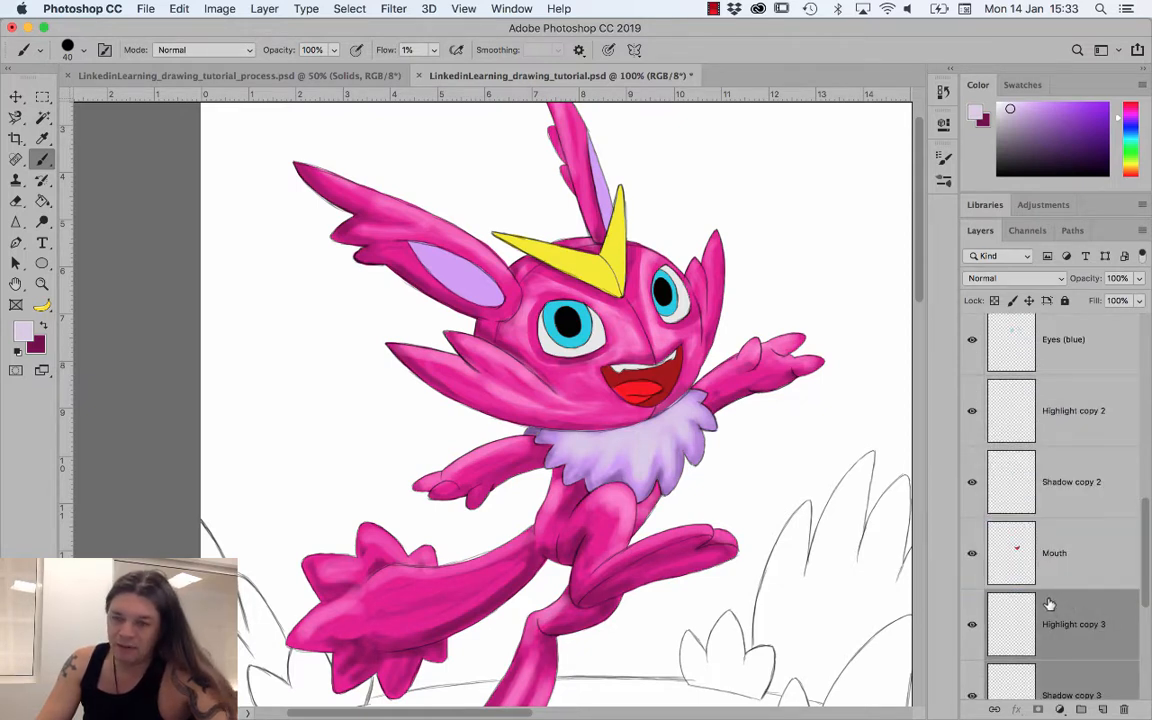
scroll(1048, 603, "down", 2)
scroll(1048, 602, "down", 4)
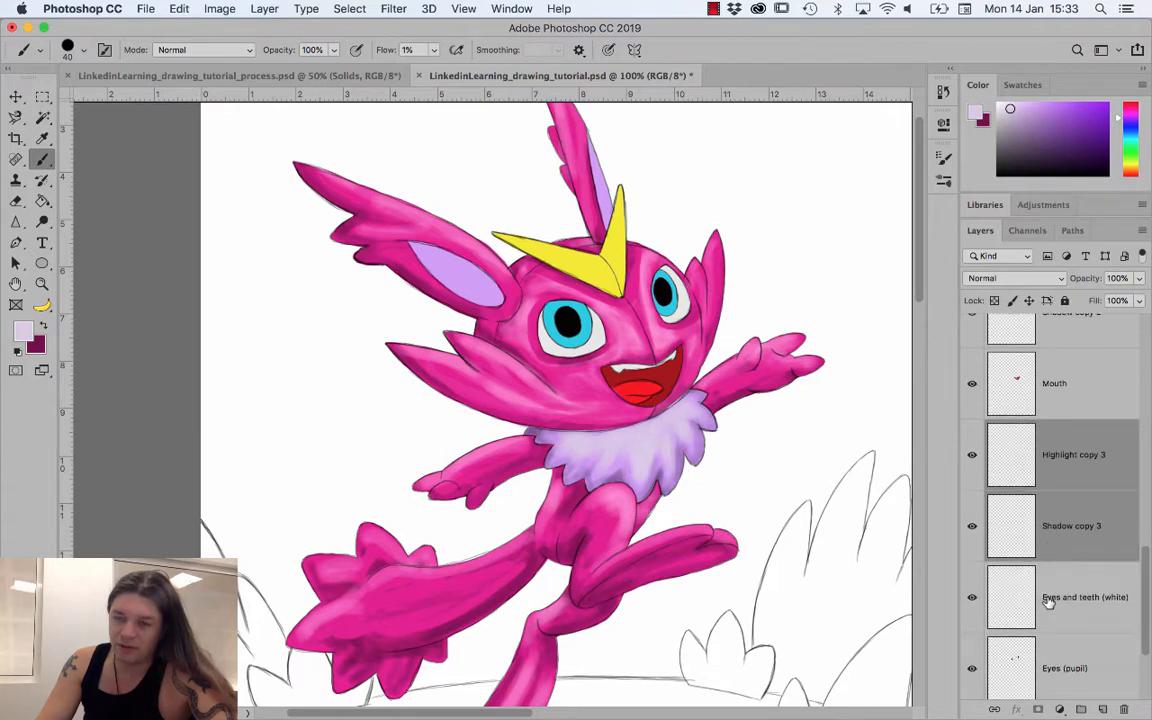
left_click_drag(1069, 500, 1064, 615)
- Group the pupil layers as Eyes (pupil) and the white eye and teeth layers as Eyes and teeth, each with its Highlight and Shadow copies
left_click(1064, 613, "shift")
left_click(1081, 709)
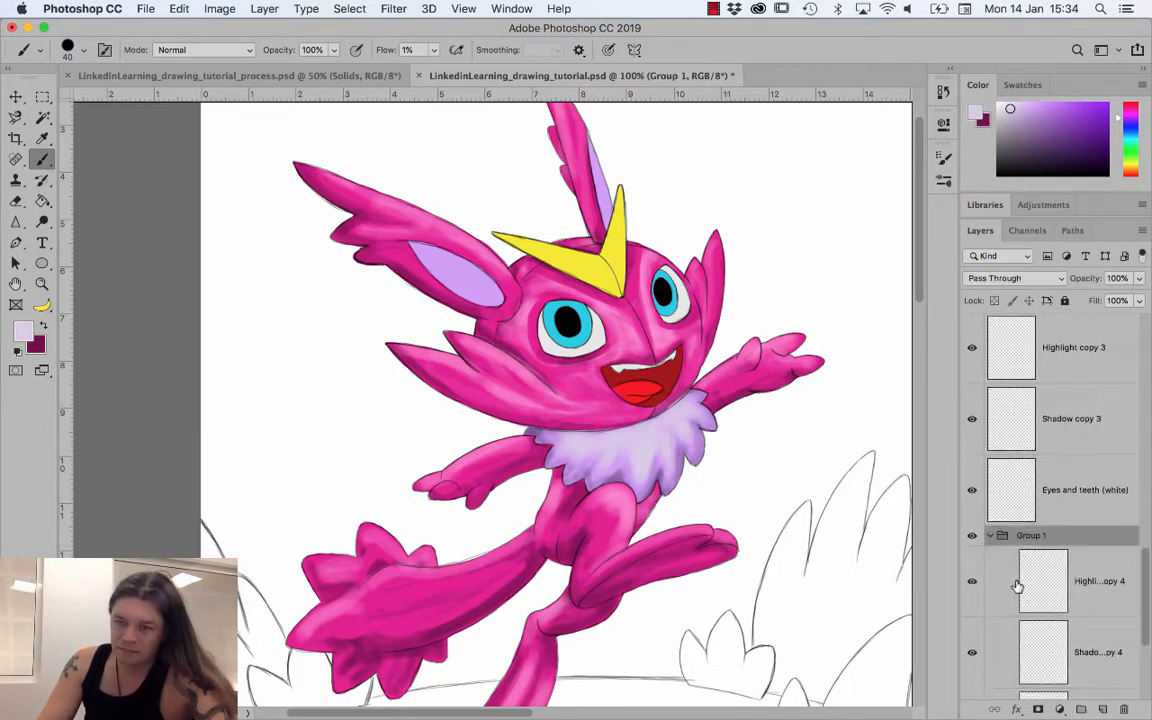
double_click(1032, 535)
type("Eyes (pupil)")
left_click(1108, 470)
left_click(1081, 709)
double_click(1032, 361)
type("Eyes and teeth")
- Group the remaining layers with their Highlight and Shadow layers, naming the groups Mouth (red), Blue eyes and Disc
left_click(990, 414)
left_click(1081, 709)
double_click(1032, 507)
type("Mouth (red)")
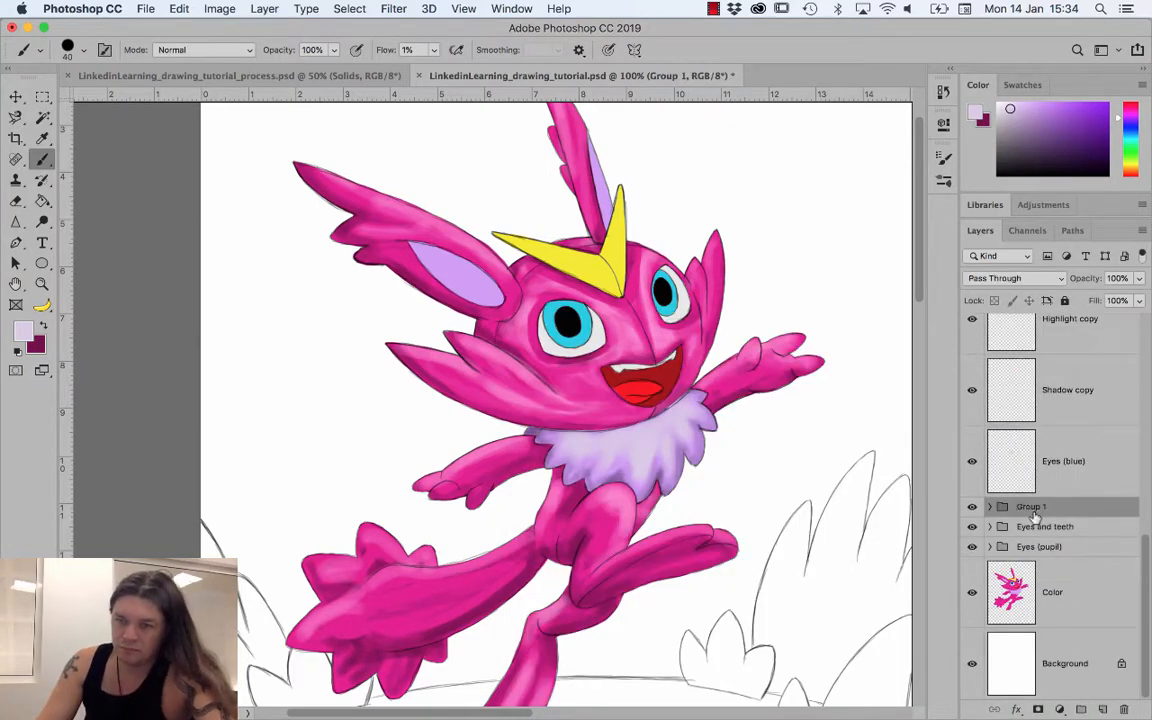
left_click(1060, 531, "shift")
left_click(1081, 709)
type("Blue eyesDisc")
- Clip the Highlight and Shadow layers to Disc and shade the yellow forehead piece in dark olive yellow on Shadow
left_click(990, 467)
left_click(1082, 655)
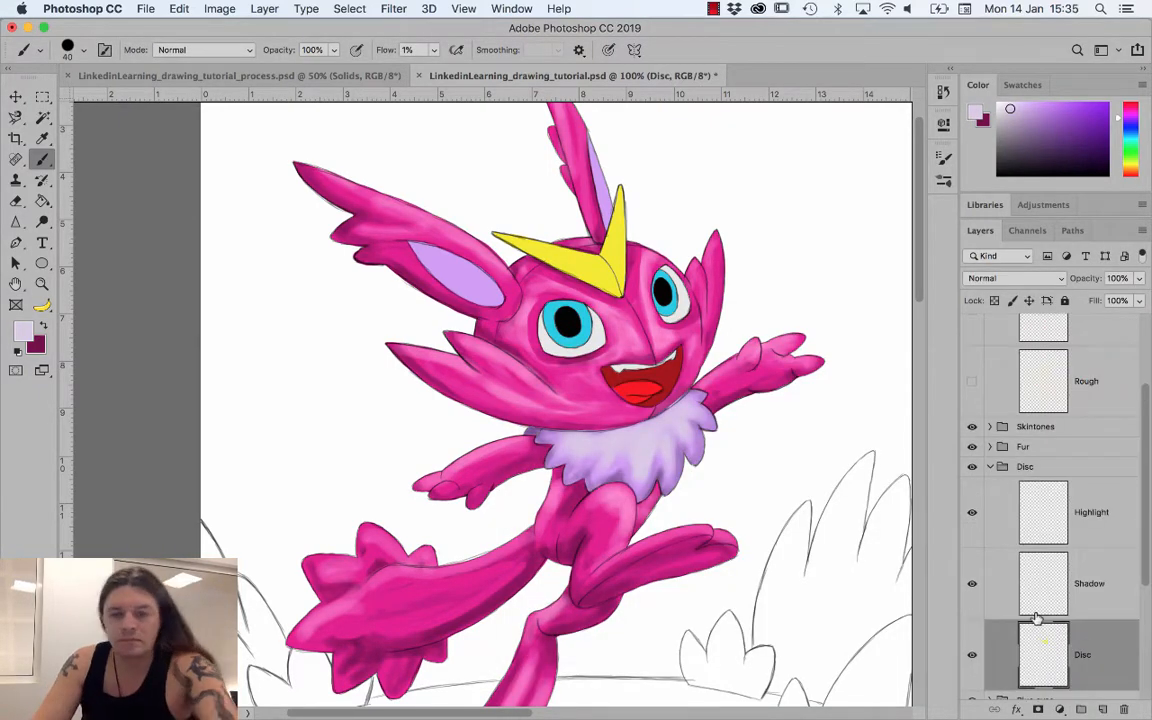
left_click(612, 262, "alt")
left_click(1102, 135)
left_click(1114, 602)
left_click(1110, 619, "alt")
key("e")
mouse_move(530, 246)
left_mouse_down()
mouse_move(615, 290)
mouse_move(520, 243)
left_mouse_up()
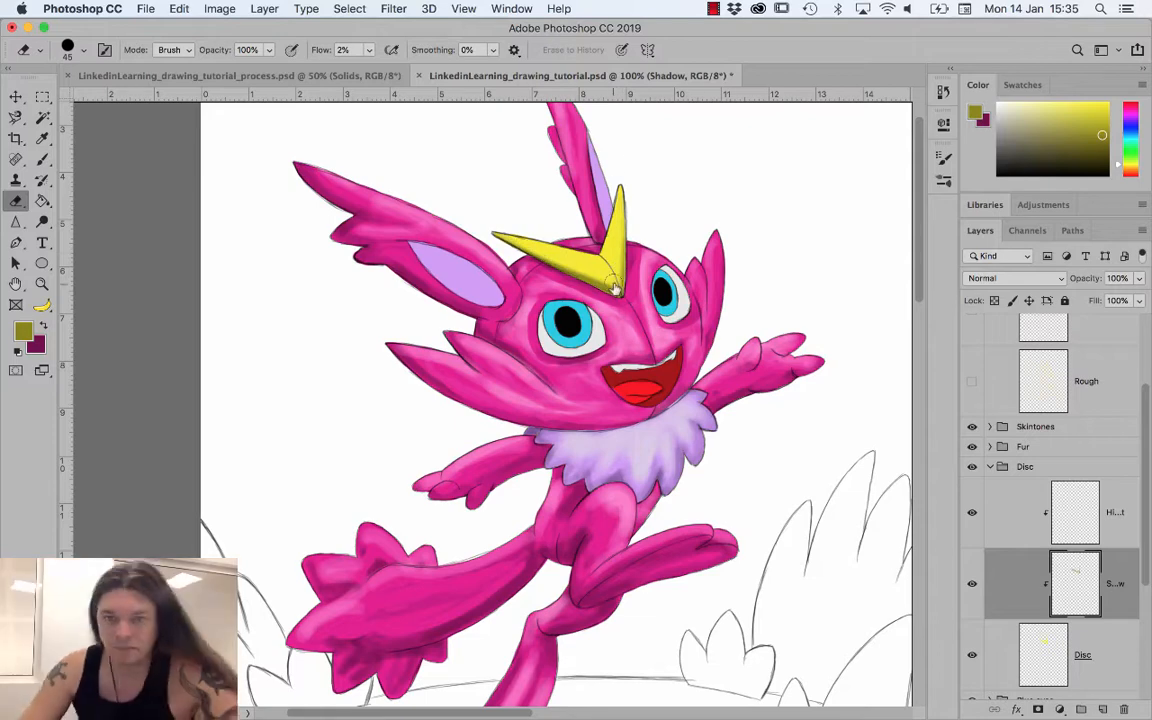
- Paint pale yellow highlights along the forehead piece on the Disc group's Highlight layer
left_click(1114, 512)
key("b")
left_click(1018, 103)
left_click_drag(609, 257, 500, 236)
- Shade the larger eye's iris with a darker teal, based on its sampled blue, on the Blue eyes group's Shadow copy layer
left_click(990, 467)
left_click(990, 487)
left_click(1114, 603)
left_click(577, 337, "alt")
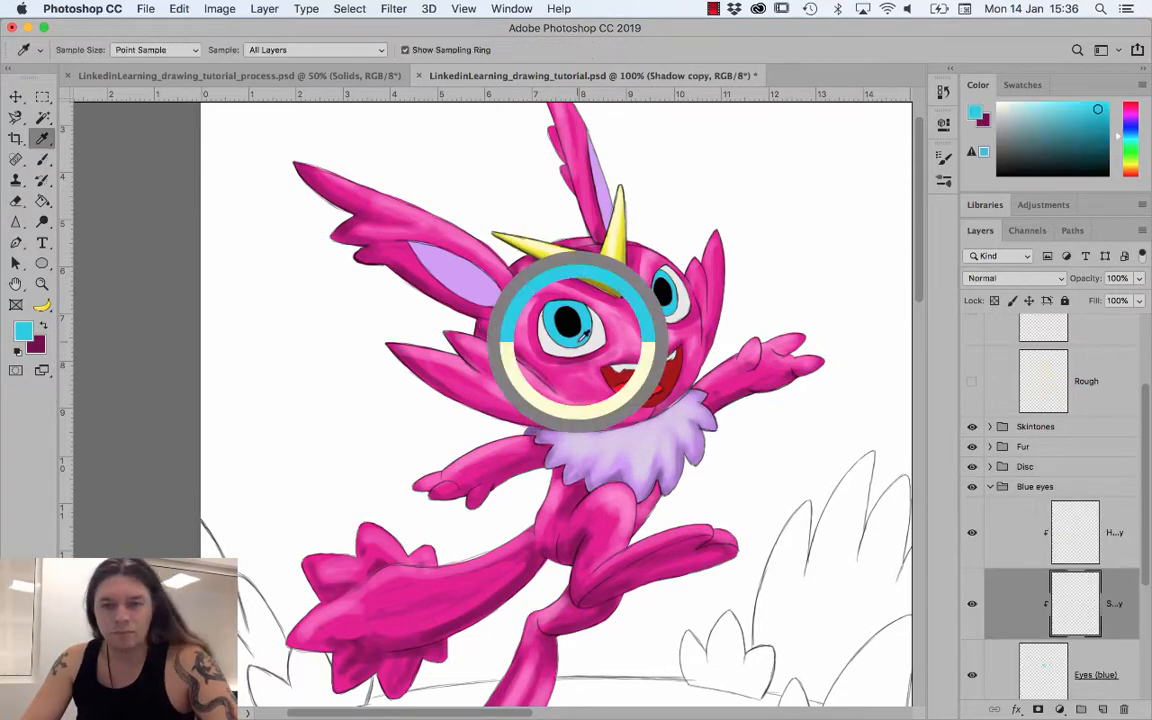
left_click(1101, 135)
left_click_drag(586, 308, 584, 336)
key("super+plus")
key("super+plus")
left_click_drag(700, 219, 505, 369)
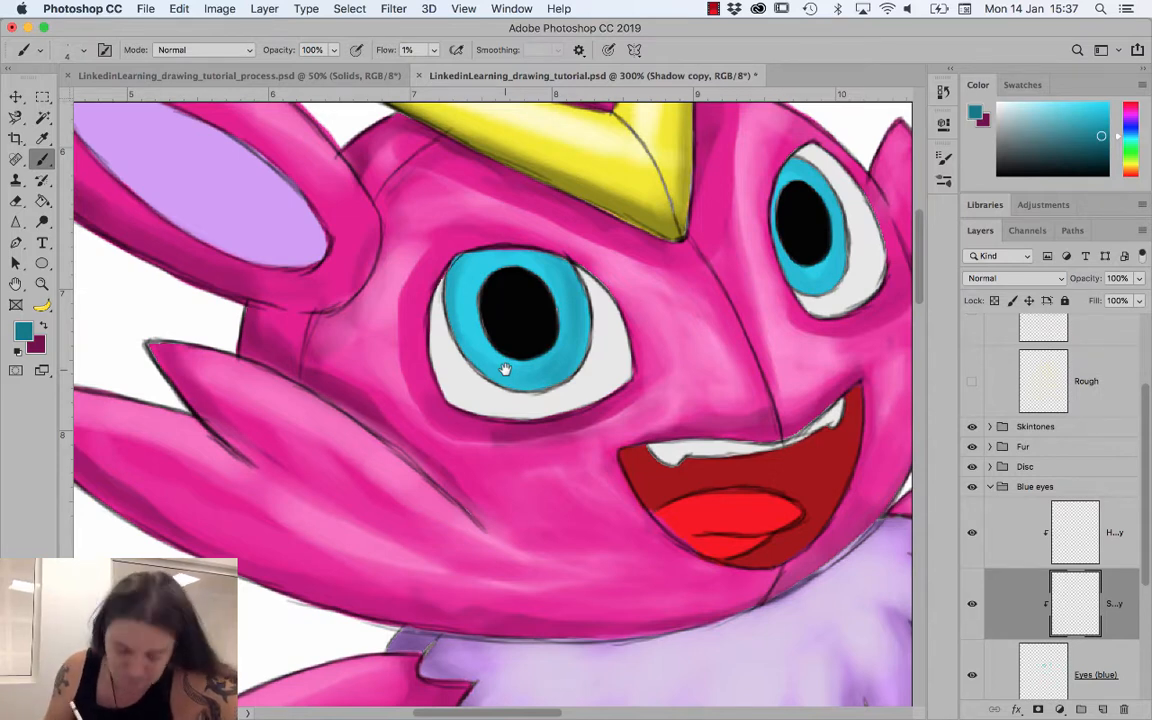
- Adjust the brush flow and paint very dark teal shading along the upper part of the larger eye's iris
left_click_drag(386, 50, 390, 50)
left_click(1105, 152)
mouse_move(461, 262)
left_mouse_down()
mouse_move(452, 308)
mouse_move(518, 252)
mouse_move(576, 290)
left_mouse_up()
- Resample the iris blue with the Shadow copy layer temporarily hidden, choose a darker teal and shade the iris's lower edge on that layer
key("i")
left_click(1095, 675)
left_click(972, 597)
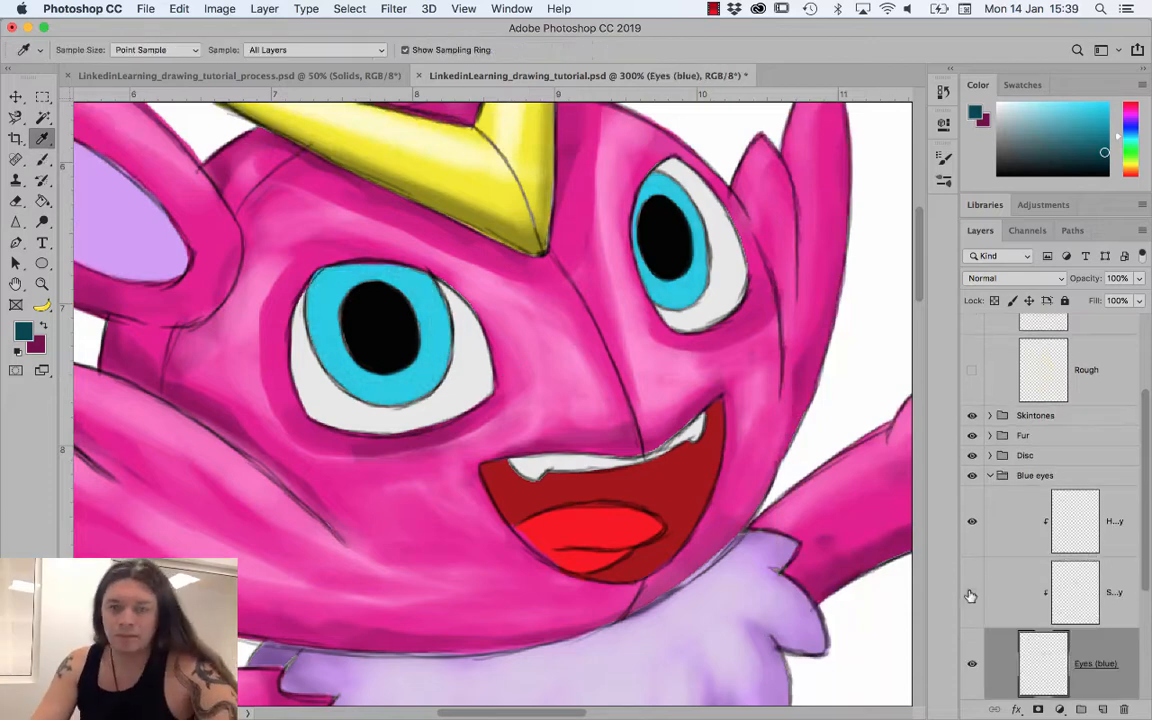
left_click(425, 290)
left_click(972, 594)
left_click(1076, 594)
left_click(1096, 145)
left_click_drag(445, 345, 427, 392)
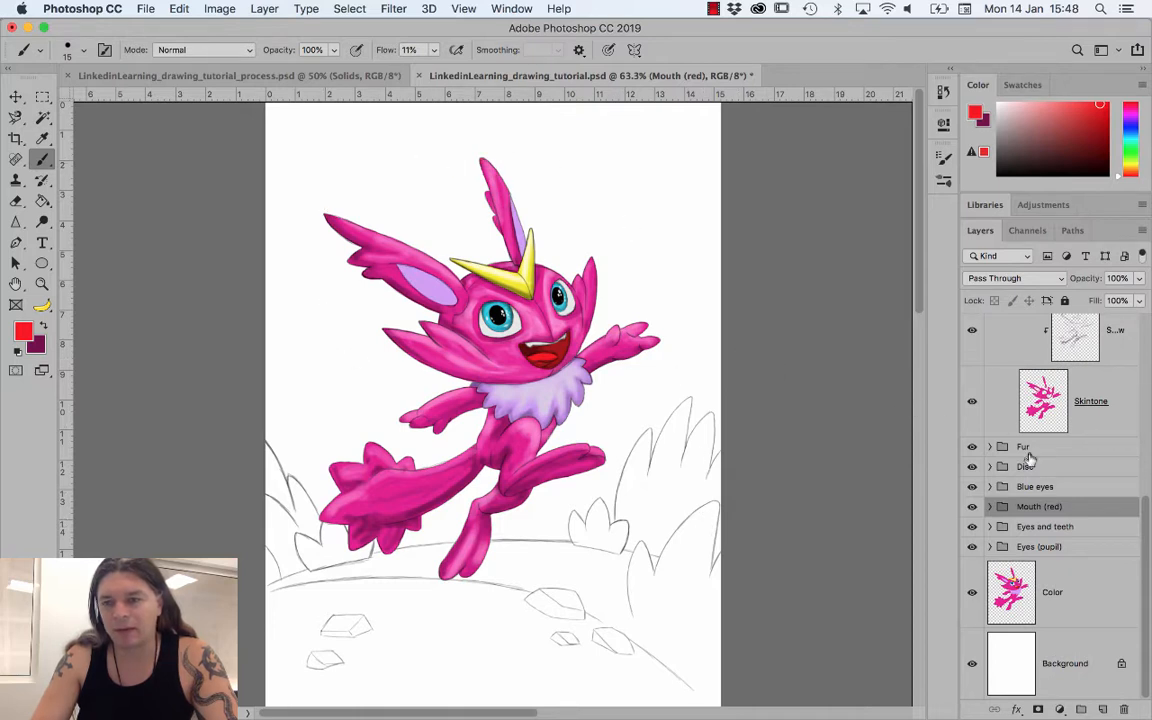
- Add a new layer directly above the Color layer and name it Background
left_click(1048, 597)
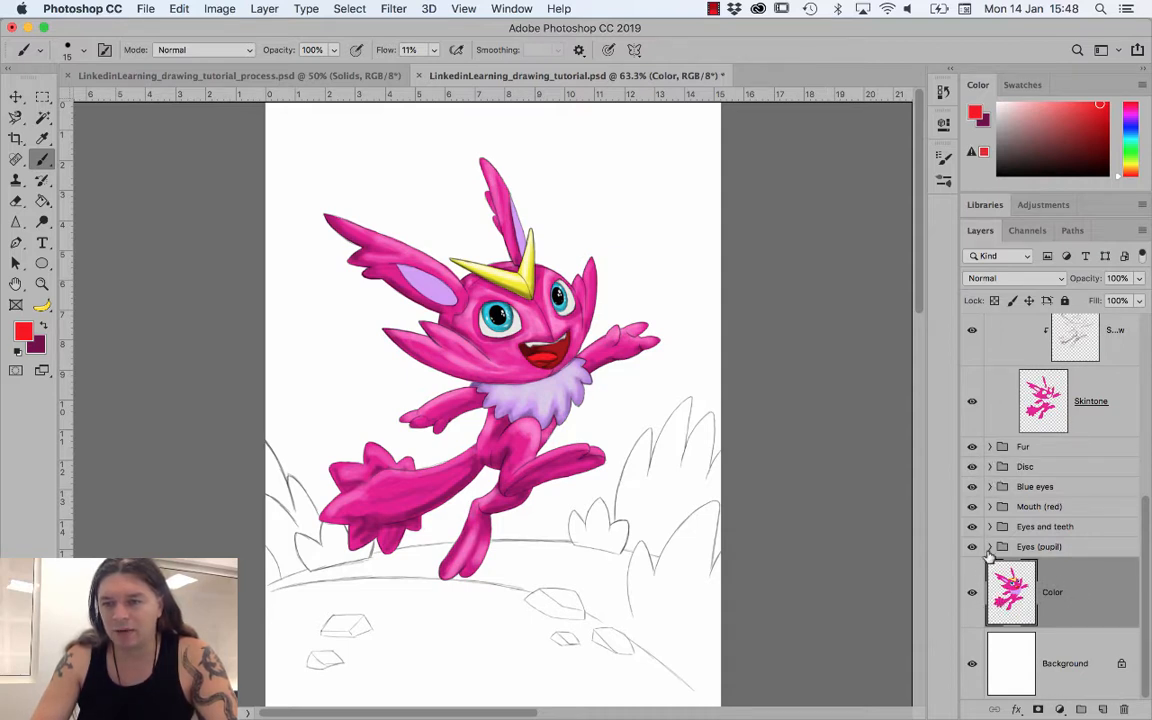
left_click(1101, 710)
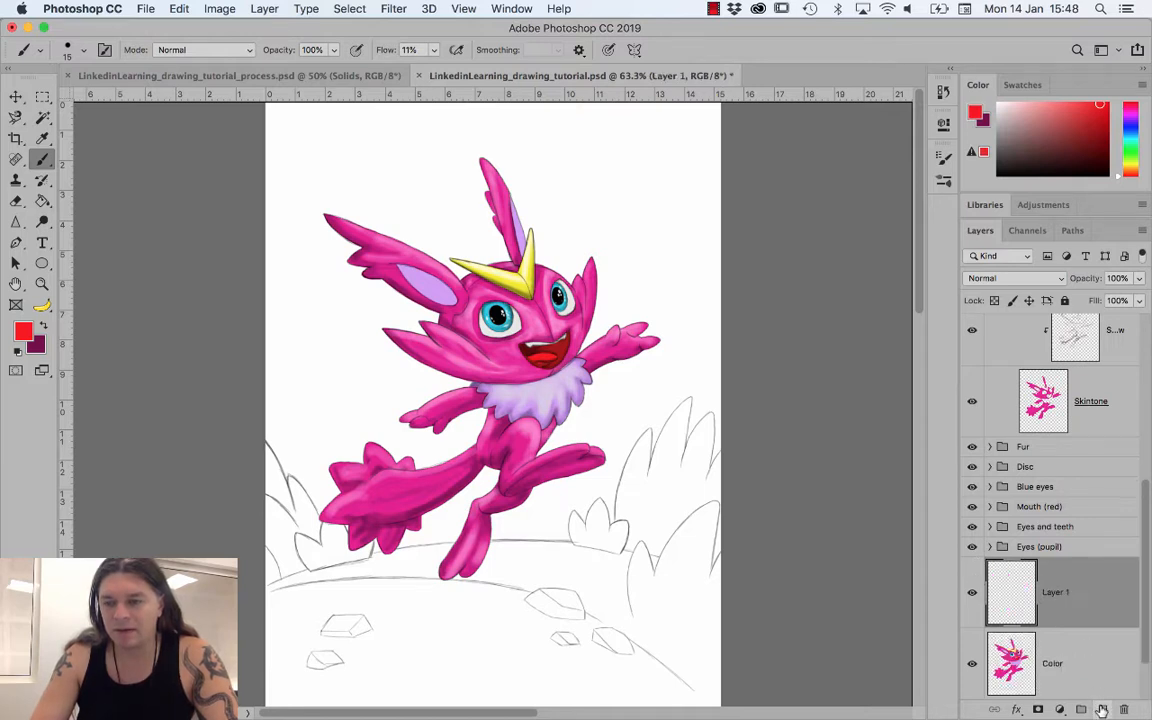
double_click(1053, 594)
type("Backg")
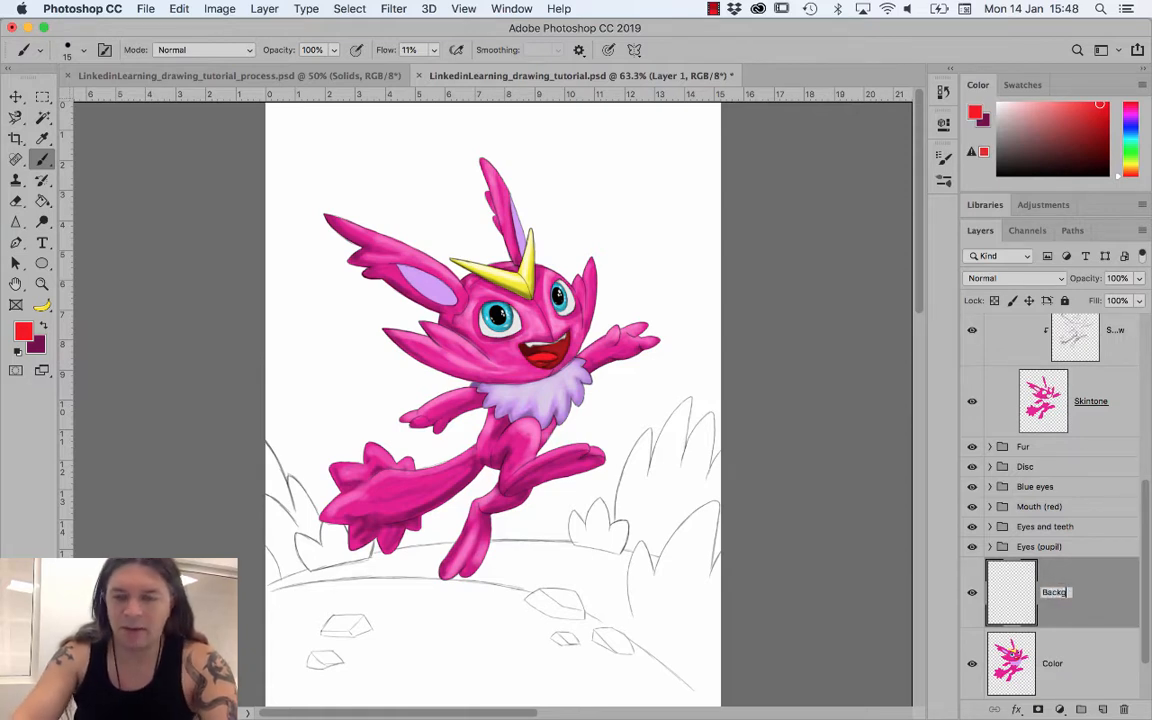
type("round")
key("Return")
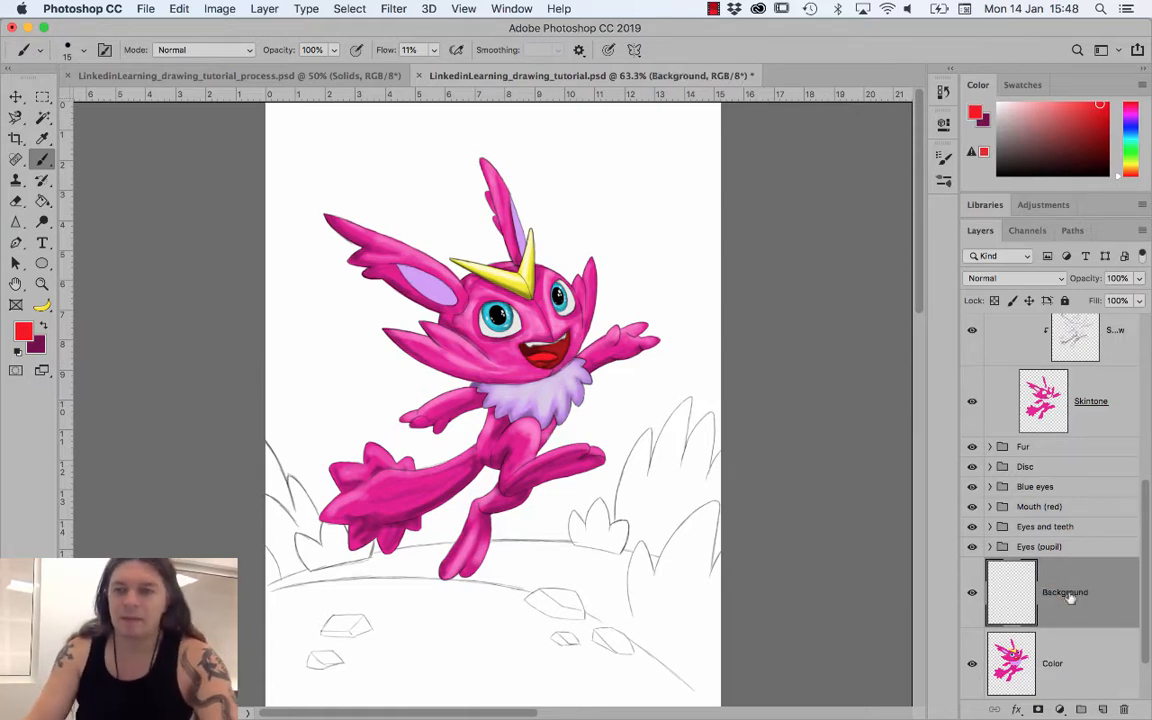
- Pick bright green 07ba3a as the foreground color and fill the large rear bush and small bush beside the character's raised leg
left_click(40, 202)
left_click(18, 331)
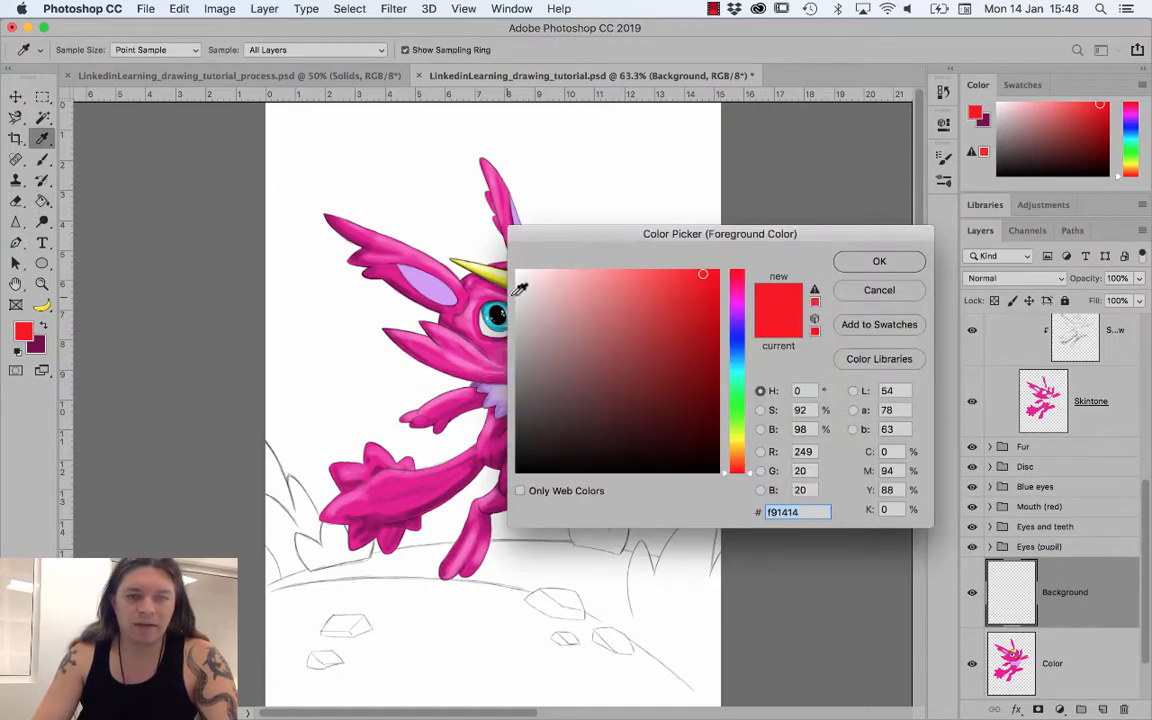
left_click(692, 371)
left_click(736, 396)
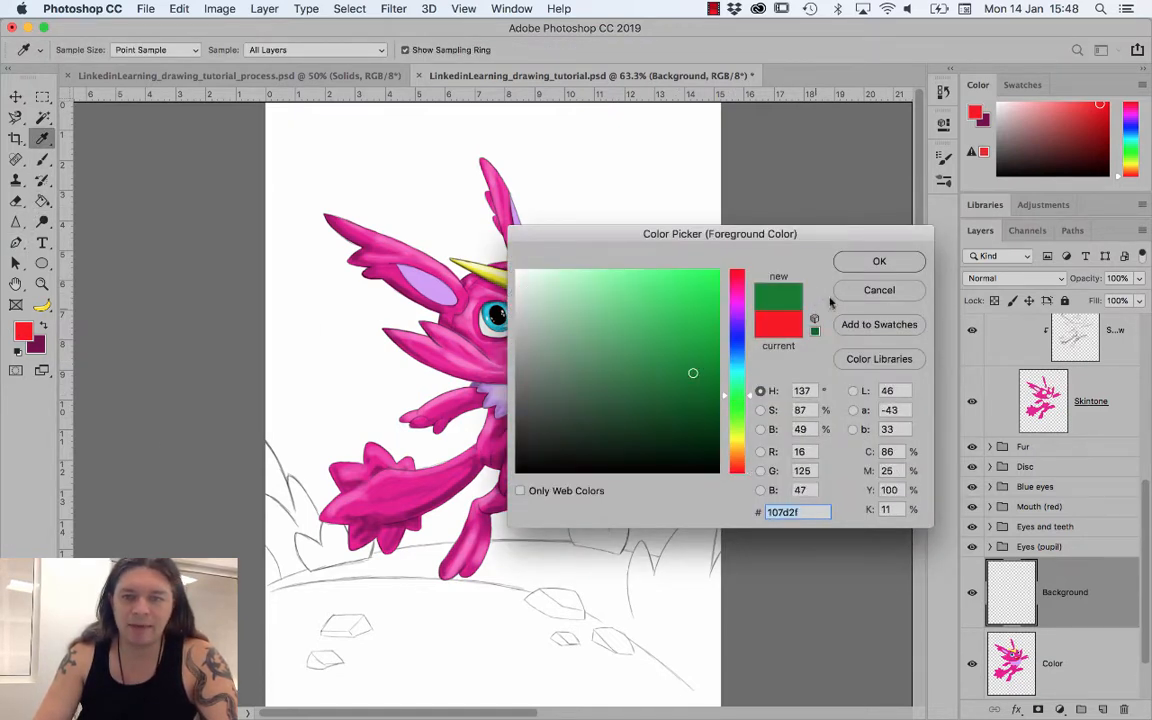
left_click(710, 323)
left_click(872, 262)
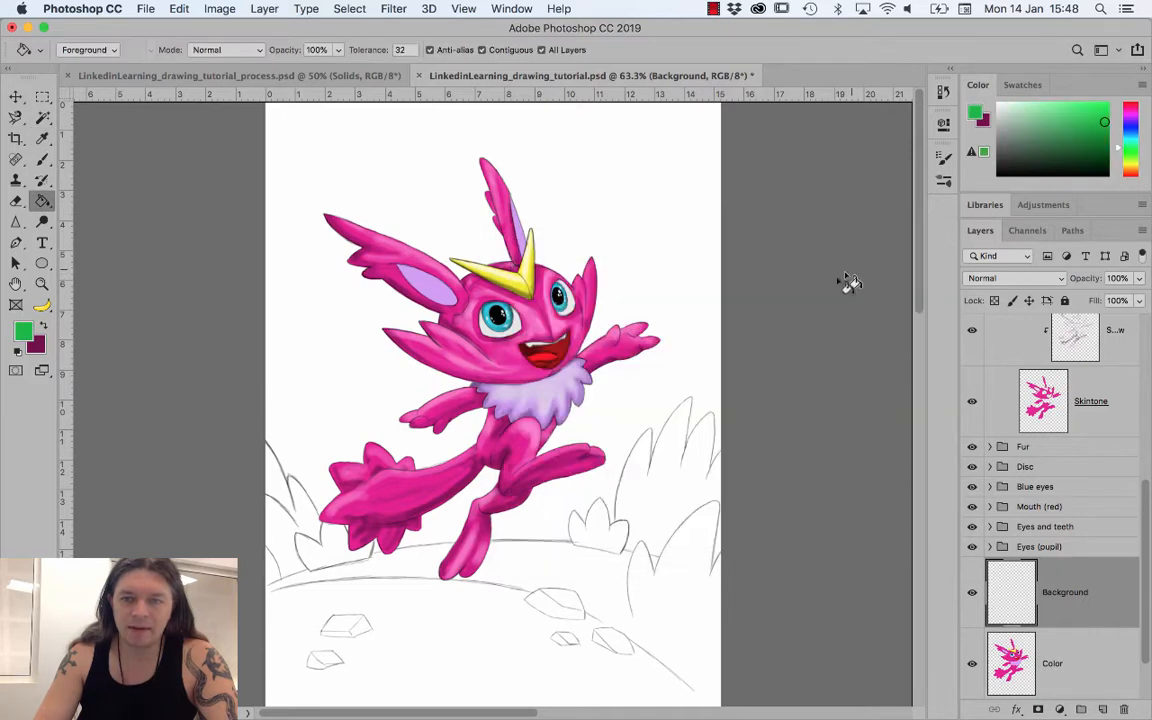
left_click(650, 500)
left_click(595, 525)
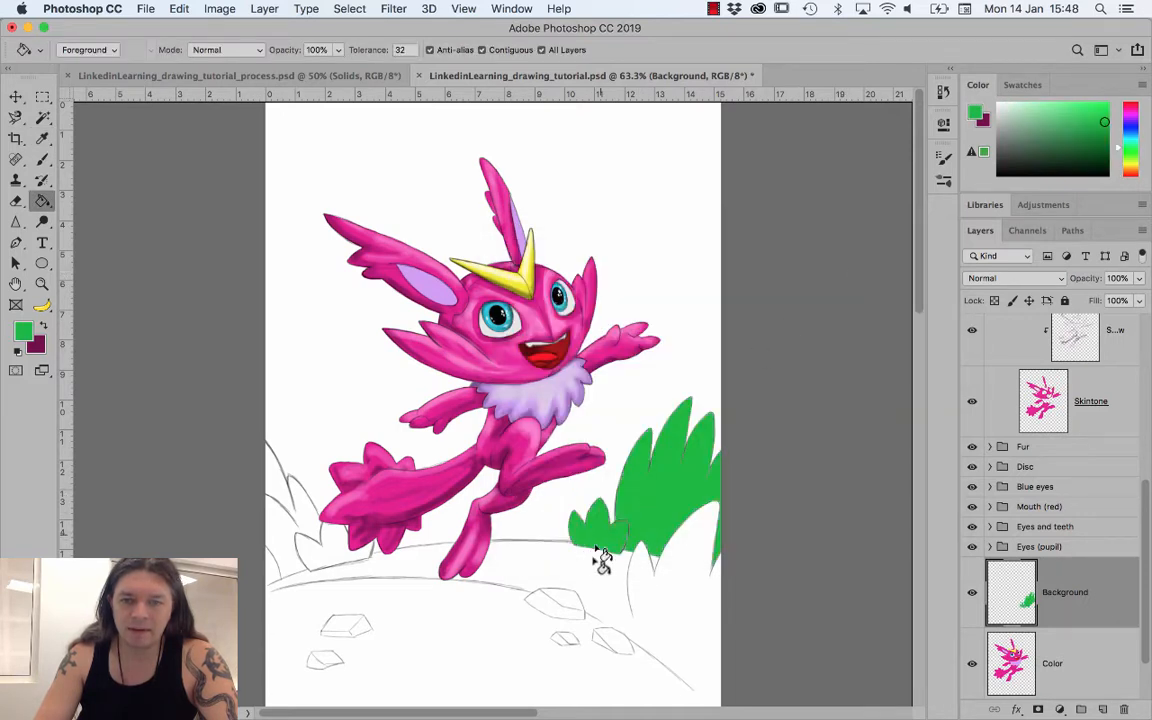
left_click(516, 603)
key("super+z")
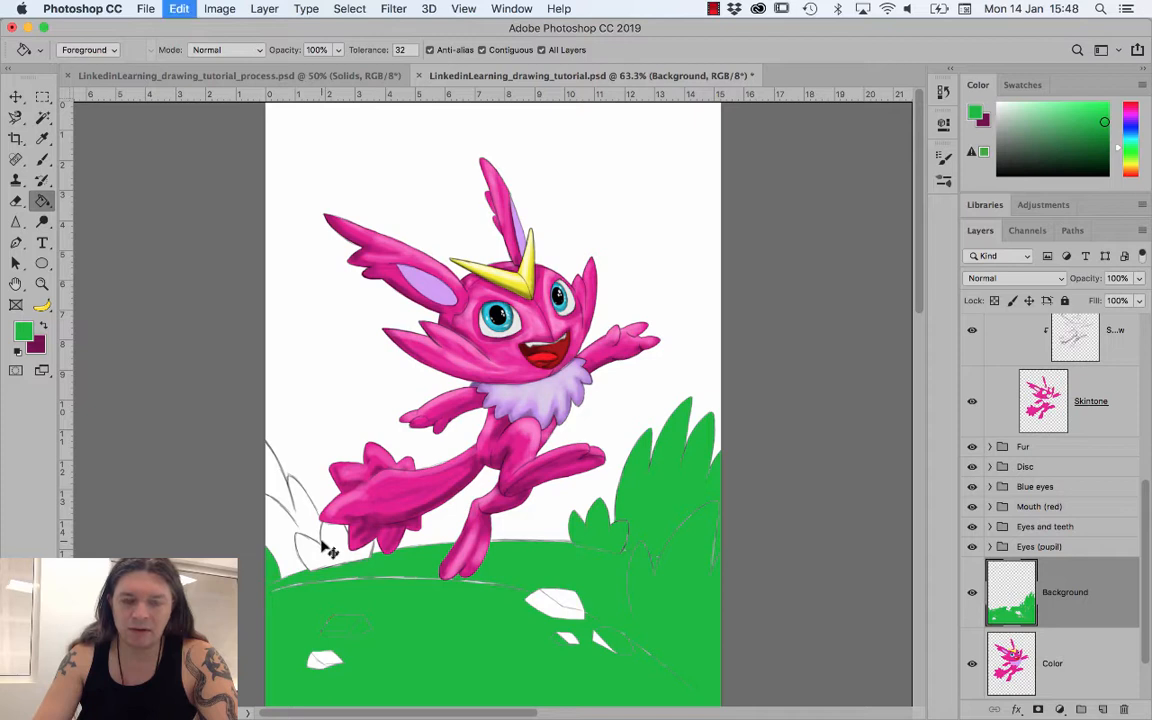
- Fill the bushes behind the character's tail with the same green on the Background layer
left_click(283, 500)
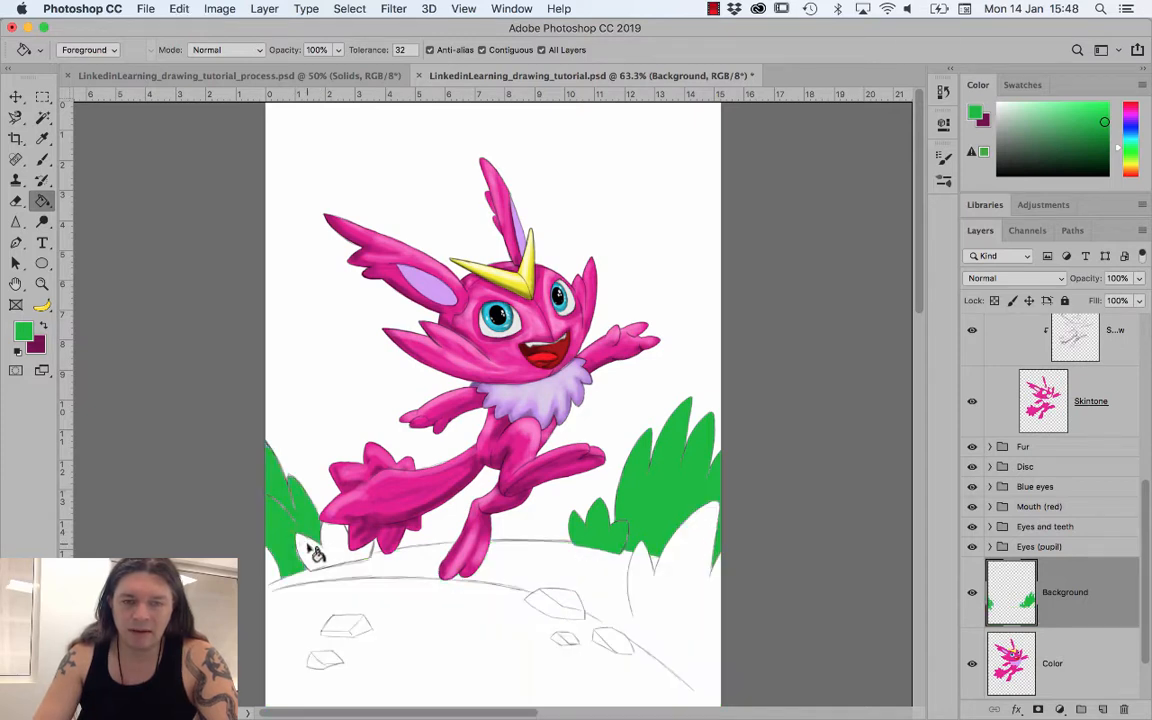
left_click(312, 540)
left_click(270, 566)
key("super+z")
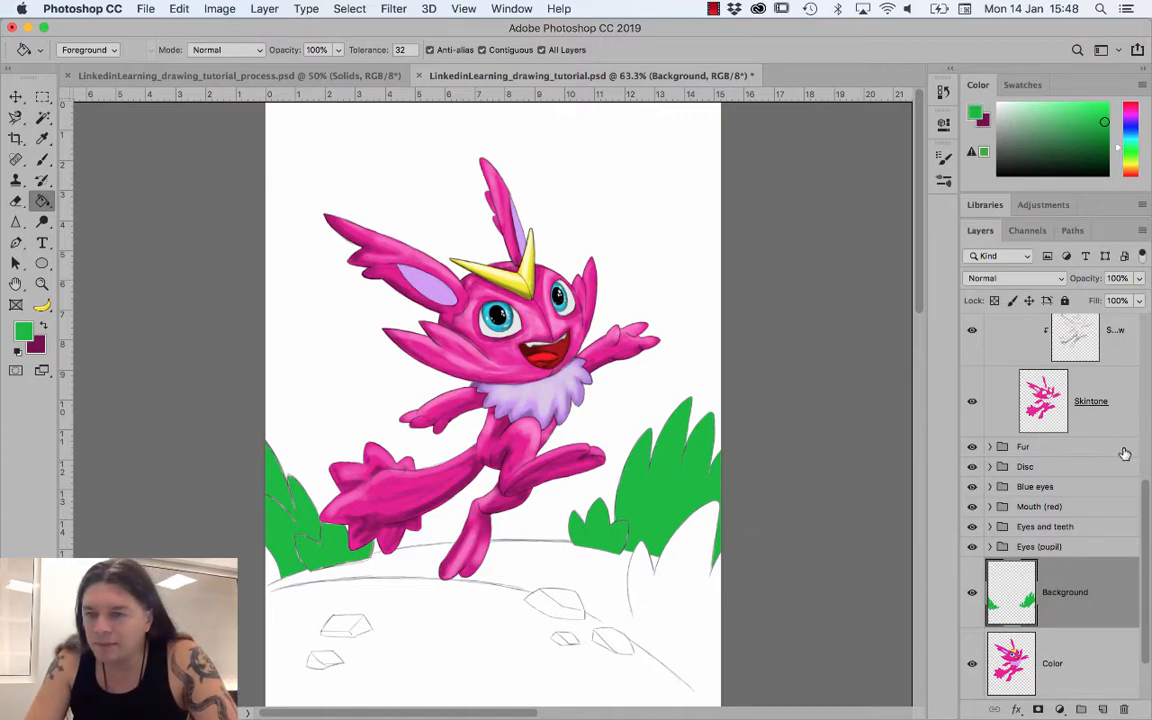
- Try extending the front bush's open outline to the canvas edge with a black brush stroke on the Final Outline layer
left_click_drag(1147, 493, 1131, 302)
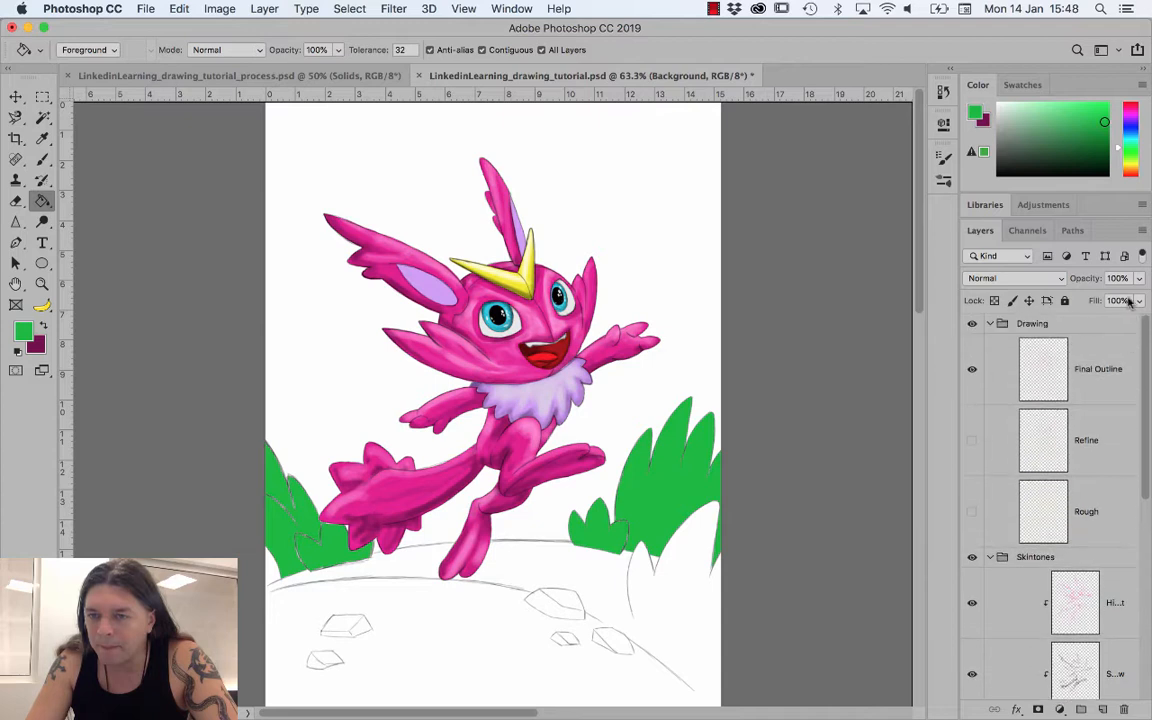
left_click(1097, 368)
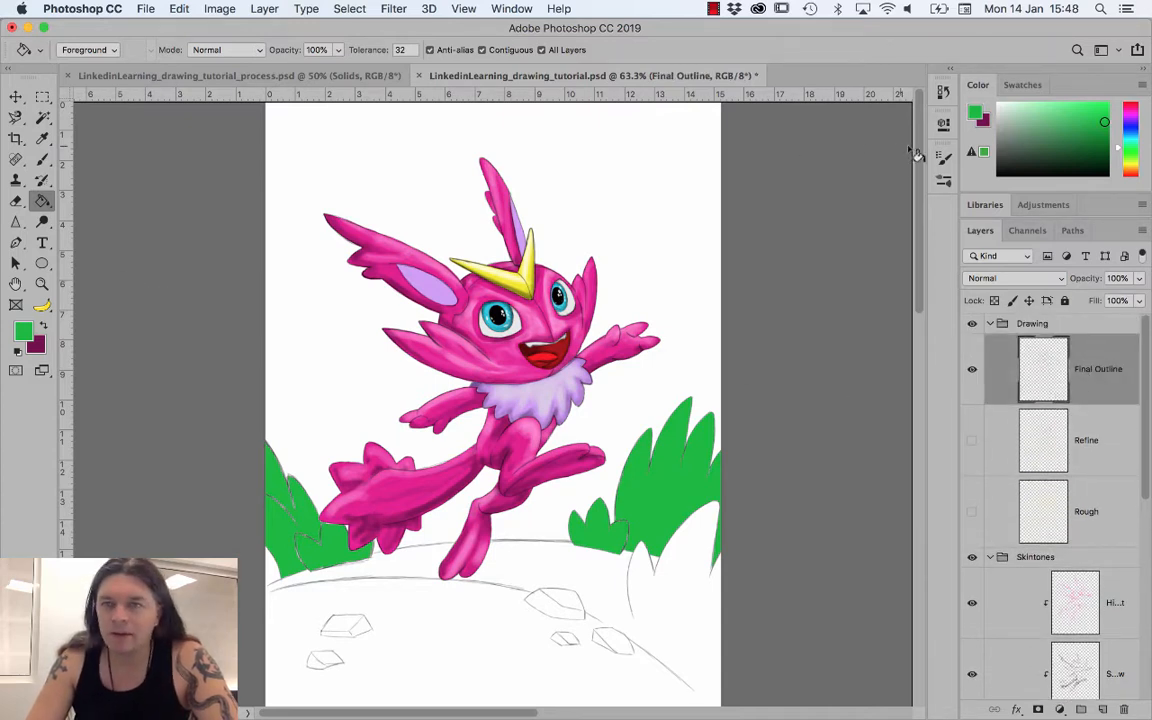
left_click(26, 331)
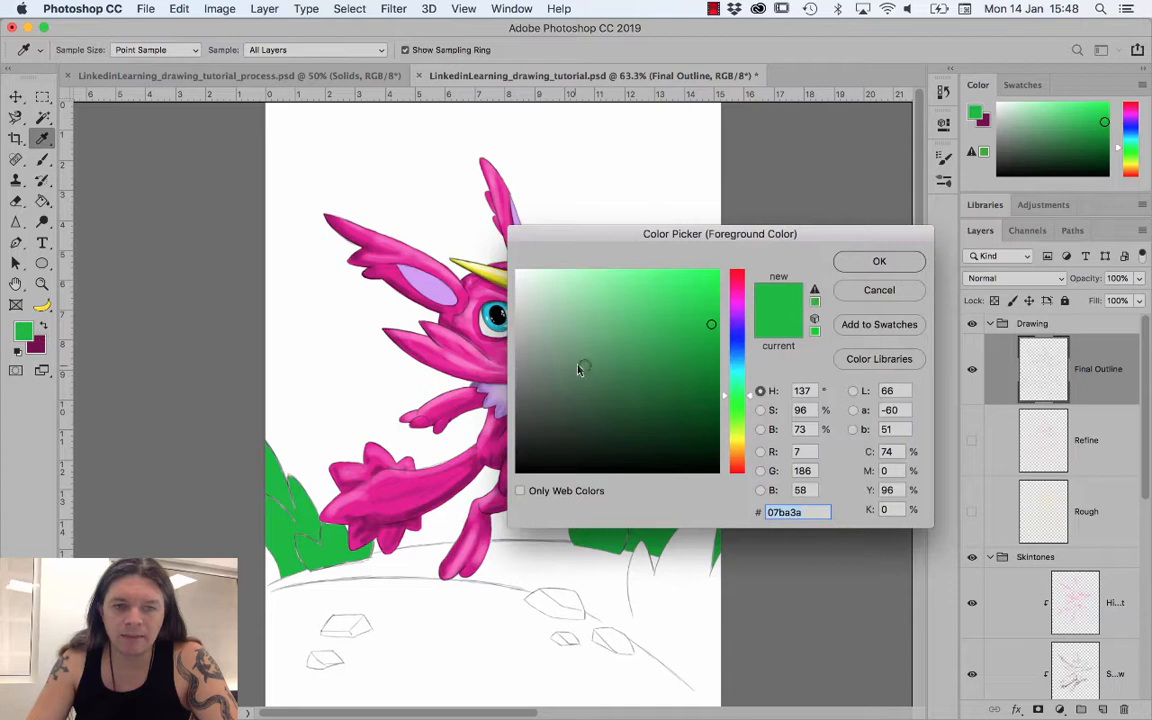
left_click_drag(578, 369, 516, 472)
left_click(875, 261)
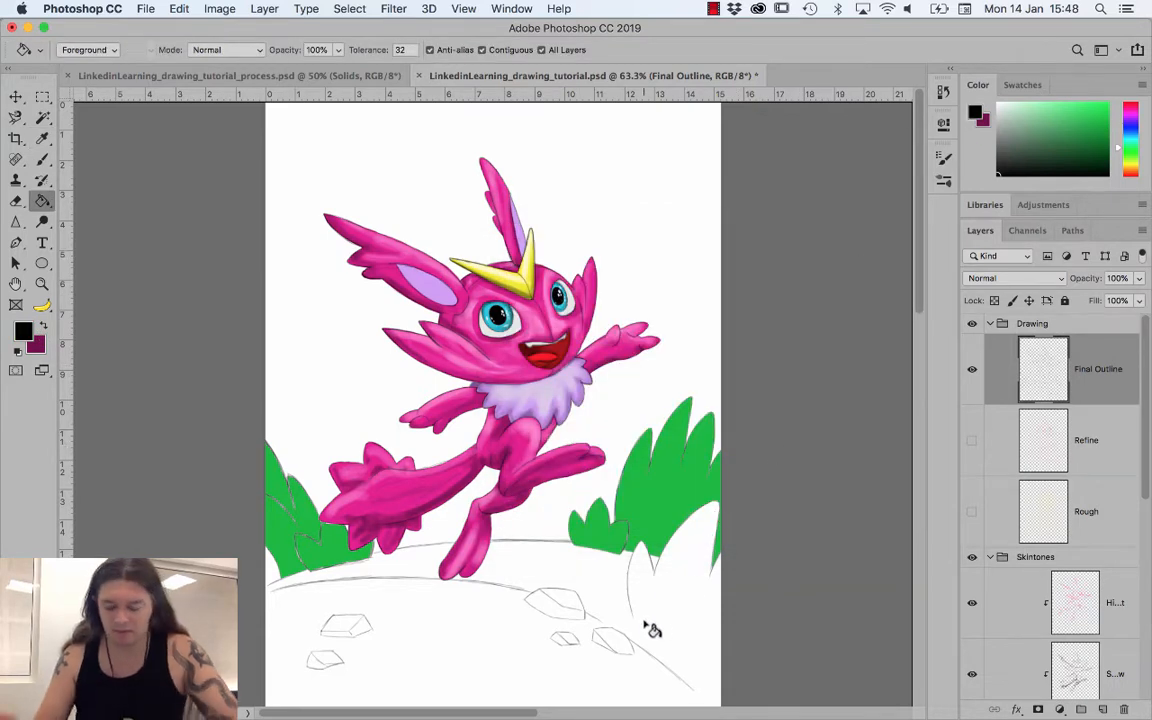
key("b")
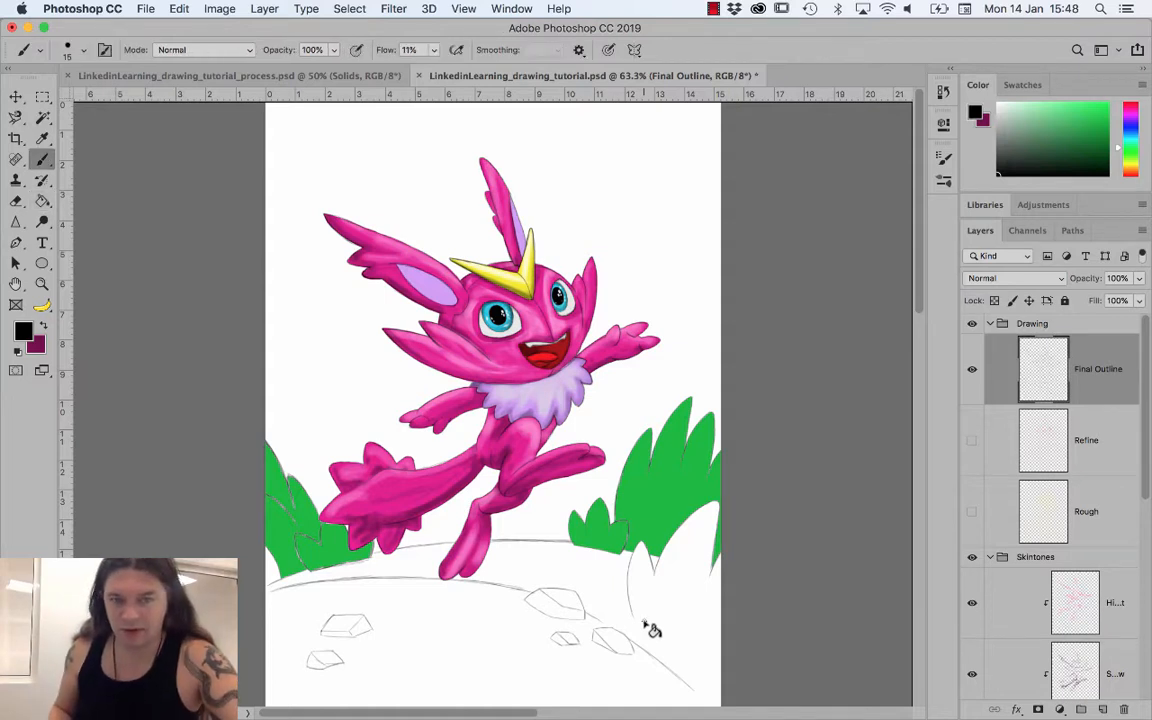
left_click_drag(630, 618, 712, 665)
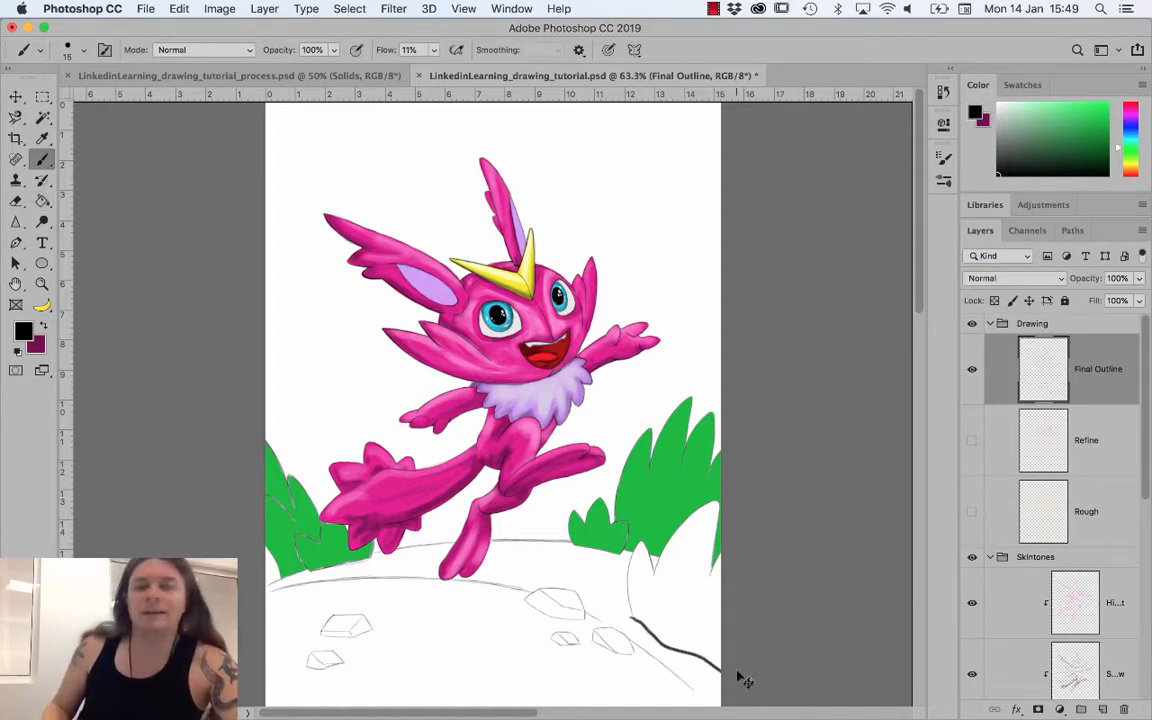
key("ctrl+z")
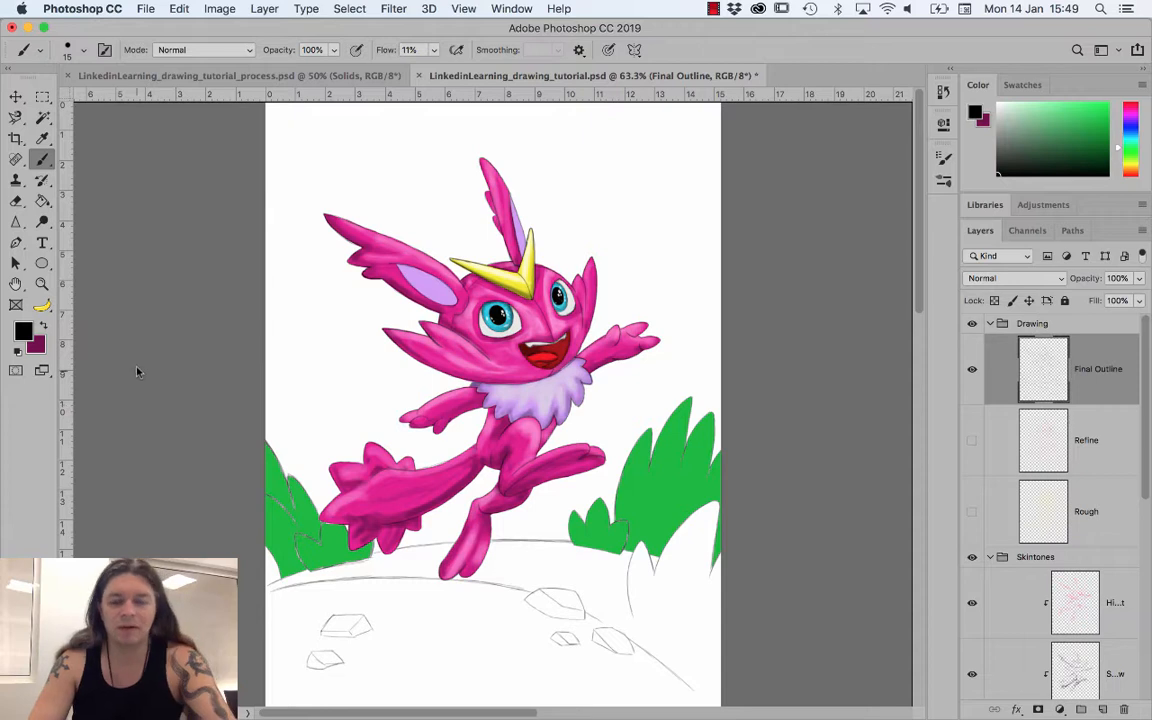
- Sample the bush green and paint the unfilled front bush on the Background layer with the Brush tool
key("i")
left_click(690, 484)
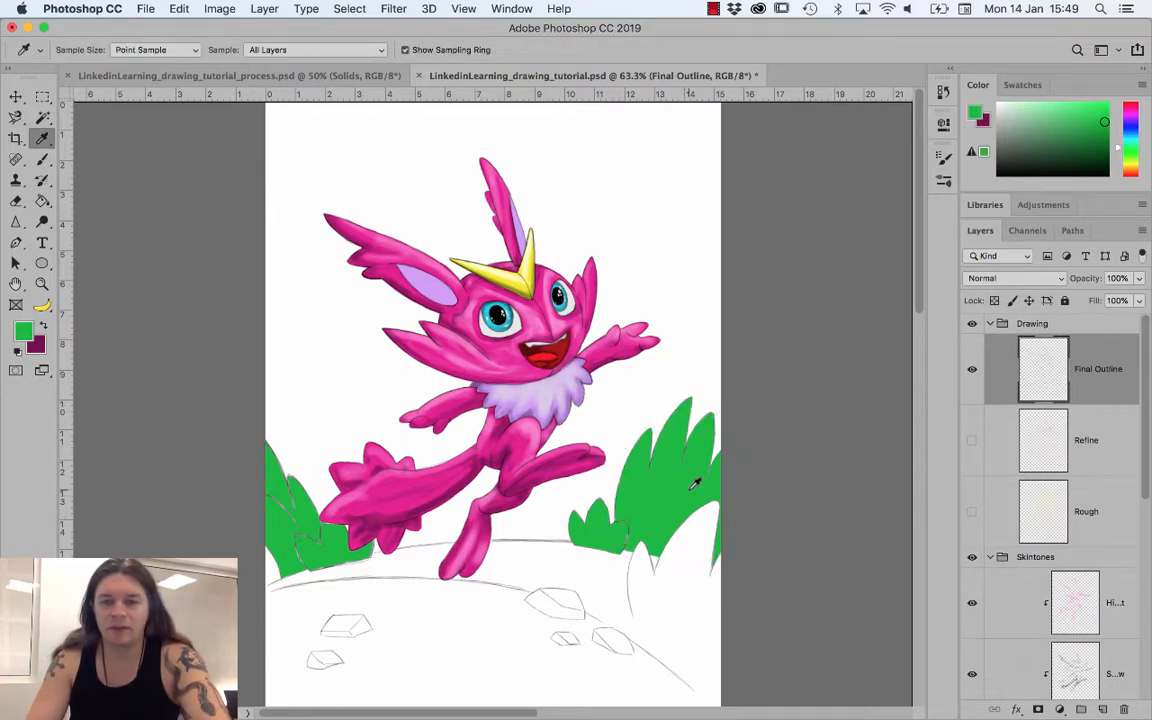
scroll(1030, 590, "down", 8)
left_click(1076, 541)
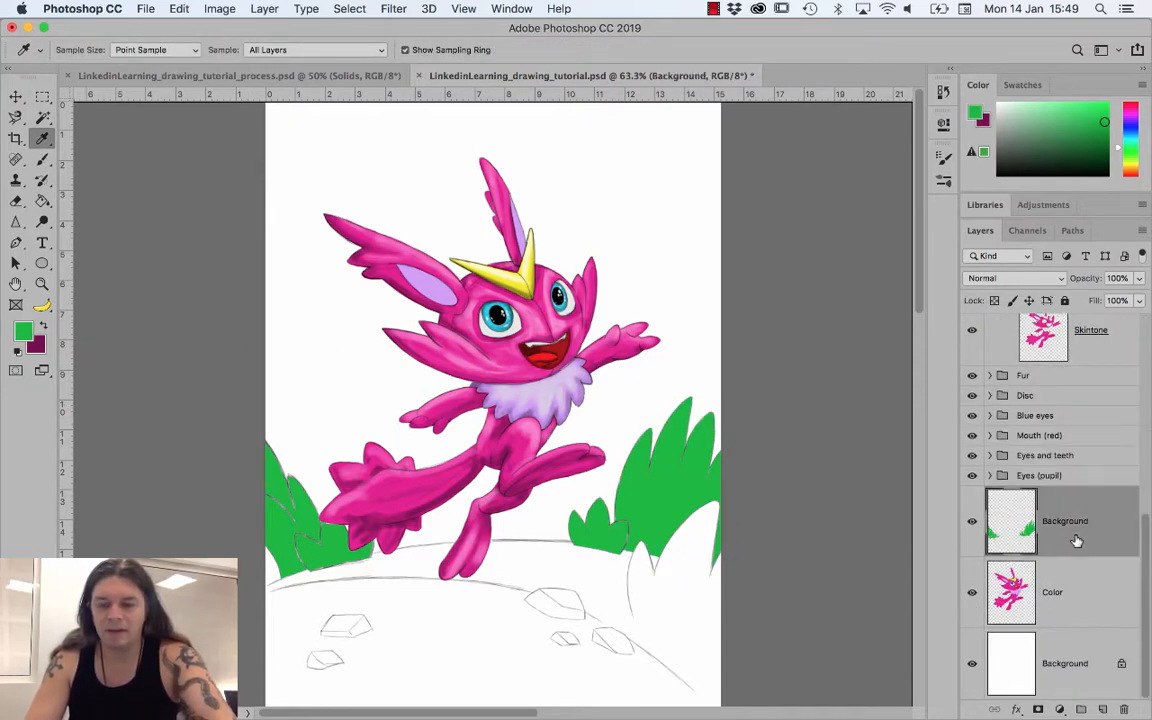
key("b")
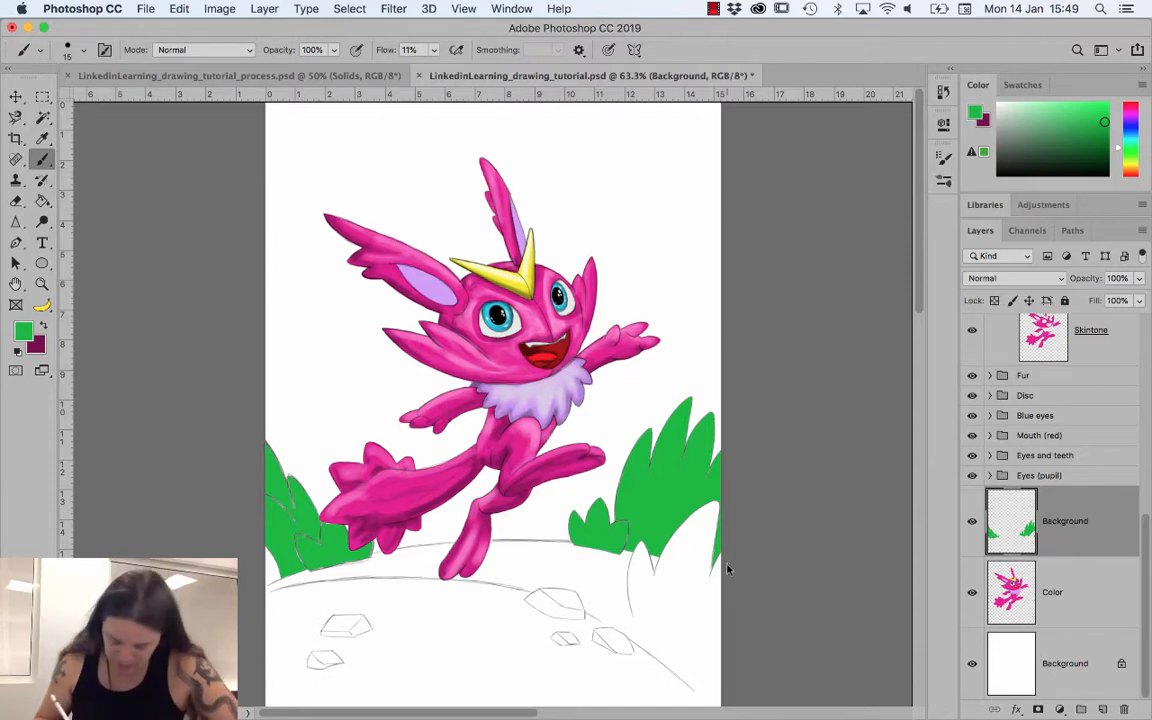
mouse_move(640, 600)
left_mouse_down()
mouse_move(640, 547)
mouse_move(634, 618)
mouse_move(635, 565)
mouse_move(661, 569)
mouse_move(699, 515)
mouse_move(677, 583)
mouse_move(714, 551)
mouse_move(635, 618)
mouse_move(722, 695)
mouse_move(643, 599)
mouse_move(697, 614)
mouse_move(641, 621)
mouse_move(651, 643)
mouse_move(663, 623)
mouse_move(691, 627)
mouse_move(709, 693)
mouse_move(674, 667)
mouse_move(707, 694)
mouse_move(695, 697)
mouse_move(645, 648)
mouse_move(712, 707)
left_mouse_up()
- Enlarge the brush to 30 and paint the remaining unfilled parts of the bushes near the tail green
key("]")
key("]")
key("]")
key("e")
key("b")
left_click_drag(283, 577, 291, 489)
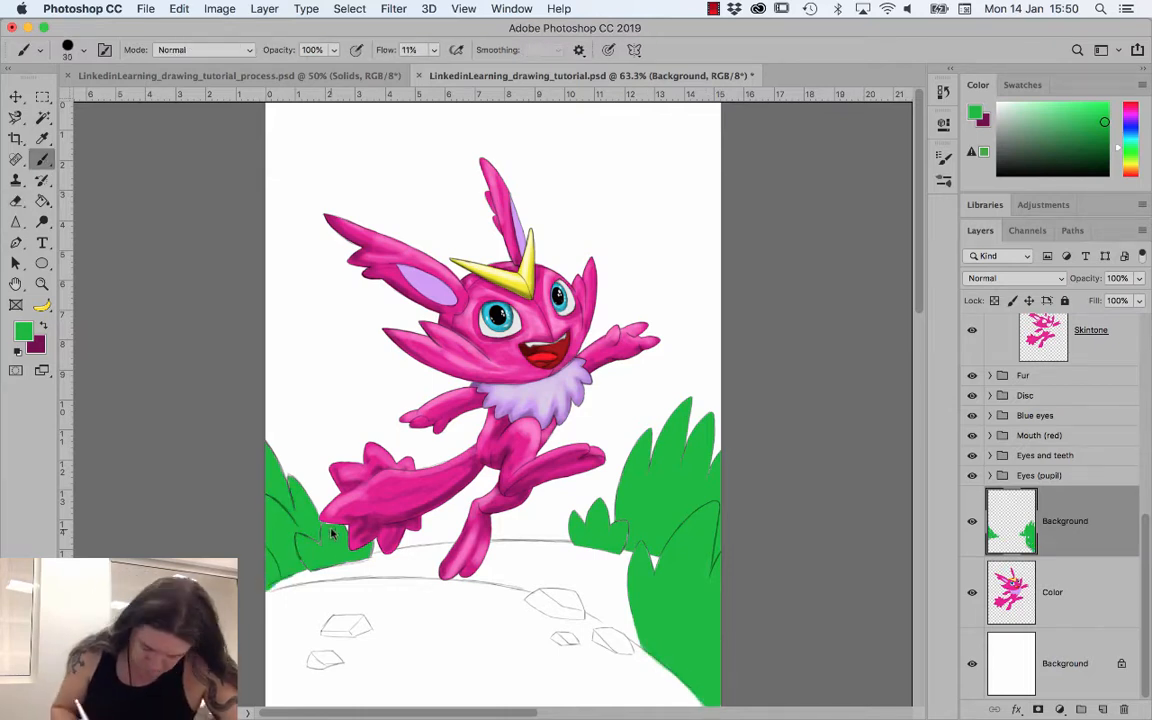
- Choose a sandy ochre and paint the curved strip of ground between the bushes and the rocky foreground
left_click(1131, 167)
left_click(1079, 113)
mouse_move(272, 589)
left_mouse_down()
mouse_move(479, 547)
mouse_move(443, 561)
mouse_move(472, 577)
mouse_move(448, 554)
mouse_move(611, 557)
mouse_move(623, 565)
mouse_move(632, 634)
mouse_move(579, 589)
mouse_move(608, 589)
mouse_move(576, 557)
mouse_move(530, 592)
left_mouse_up()
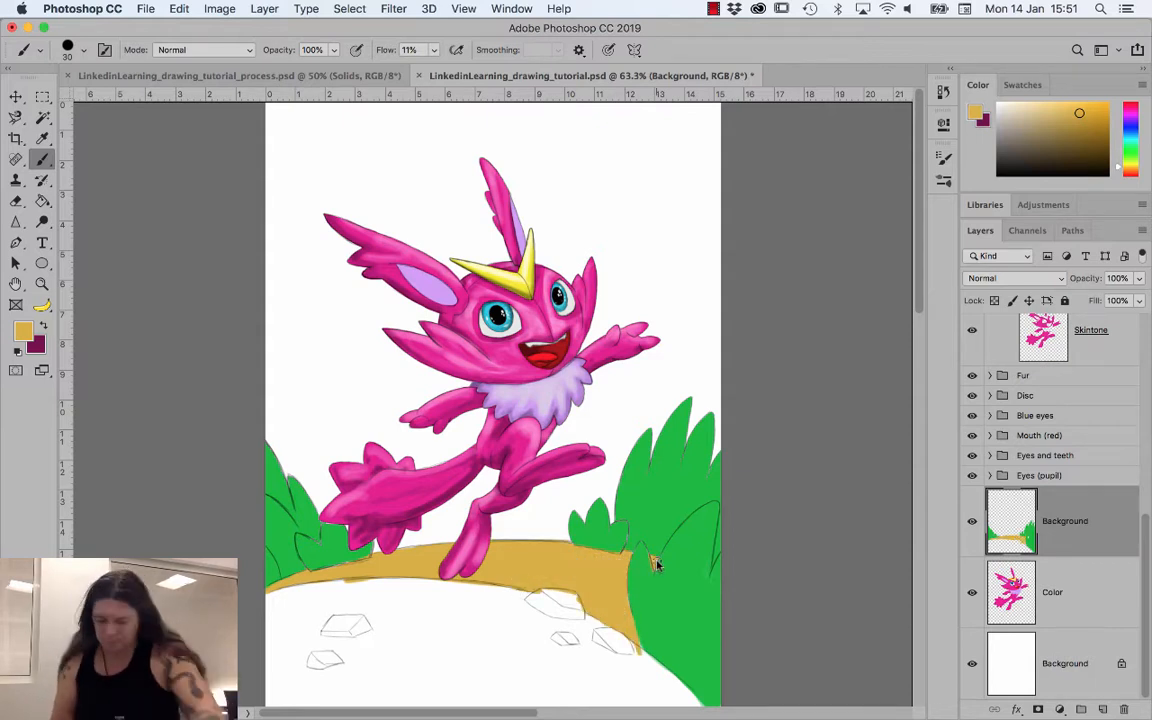
- Choose a neutral gray and paint the whole rocky foreground, enlarging the brush to 60
left_click(1000, 135)
mouse_move(440, 585)
left_mouse_down()
mouse_move(303, 597)
mouse_move(300, 640)
mouse_move(433, 660)
left_mouse_up()
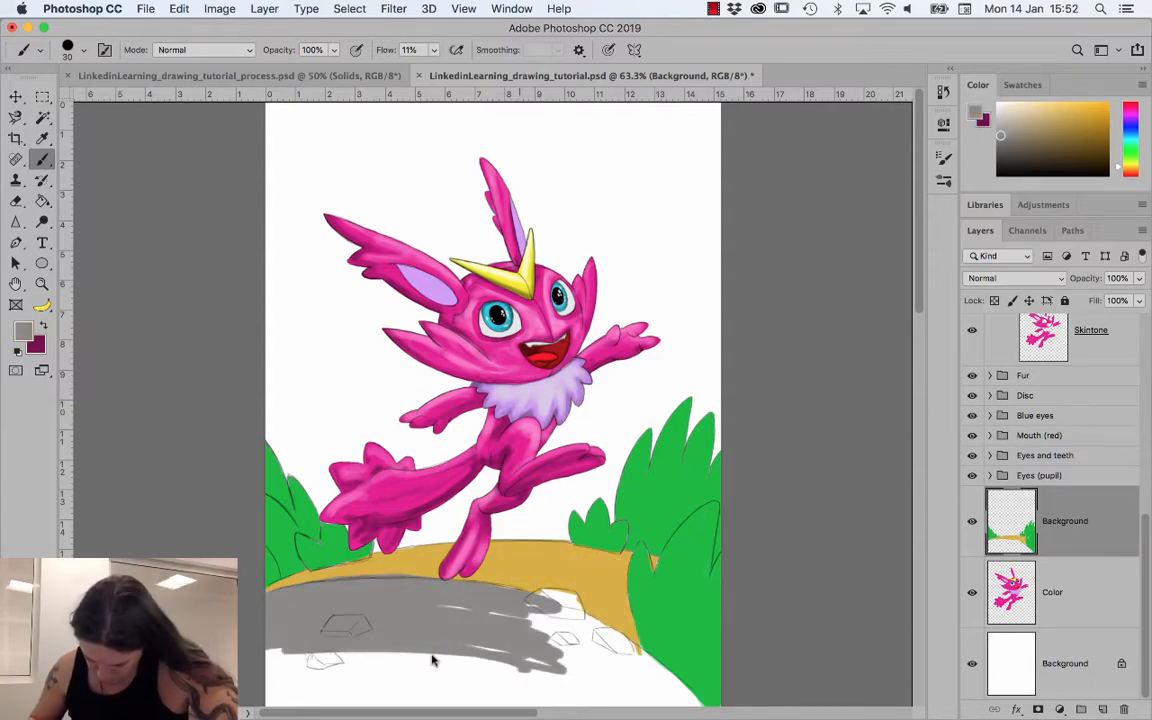
mouse_move(520, 660)
left_mouse_down()
mouse_move(514, 571)
mouse_move(252, 617)
mouse_move(614, 586)
mouse_move(540, 515)
mouse_move(530, 488)
mouse_move(630, 563)
mouse_move(620, 555)
left_mouse_up()
key("bracketright")
key("bracketright")
key("bracketright")
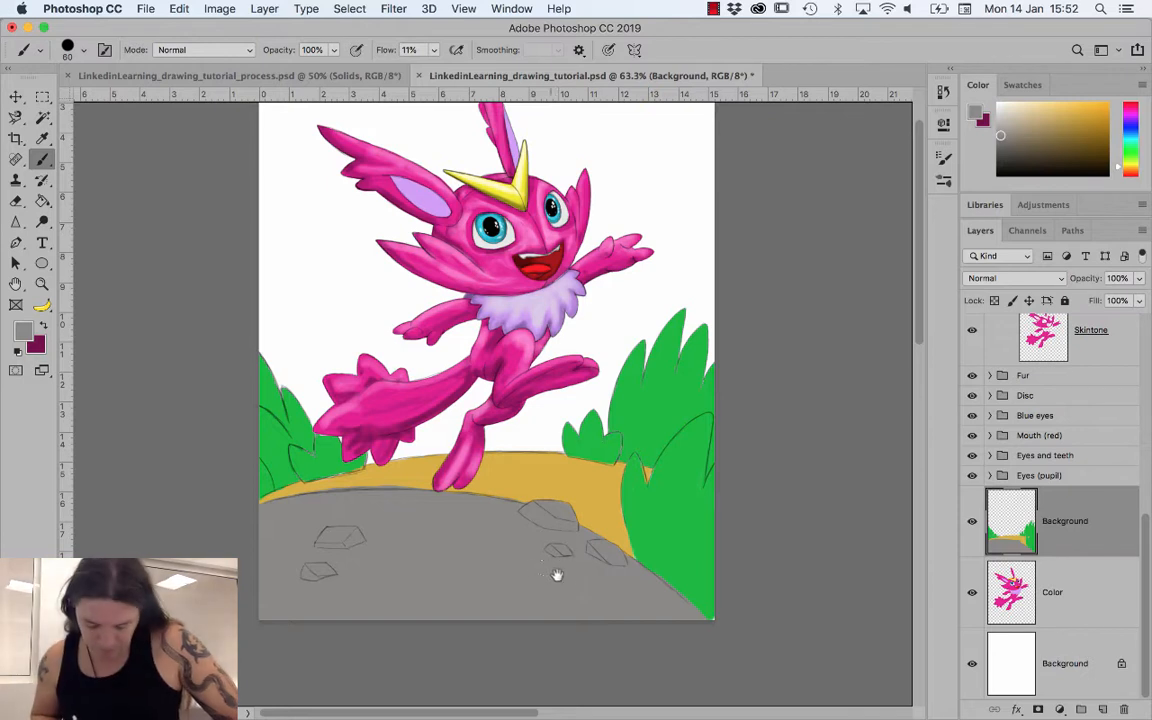
- Choose a very light gray and paint highlights on the foreground stones with a size 35 brush
left_click(1000, 111)
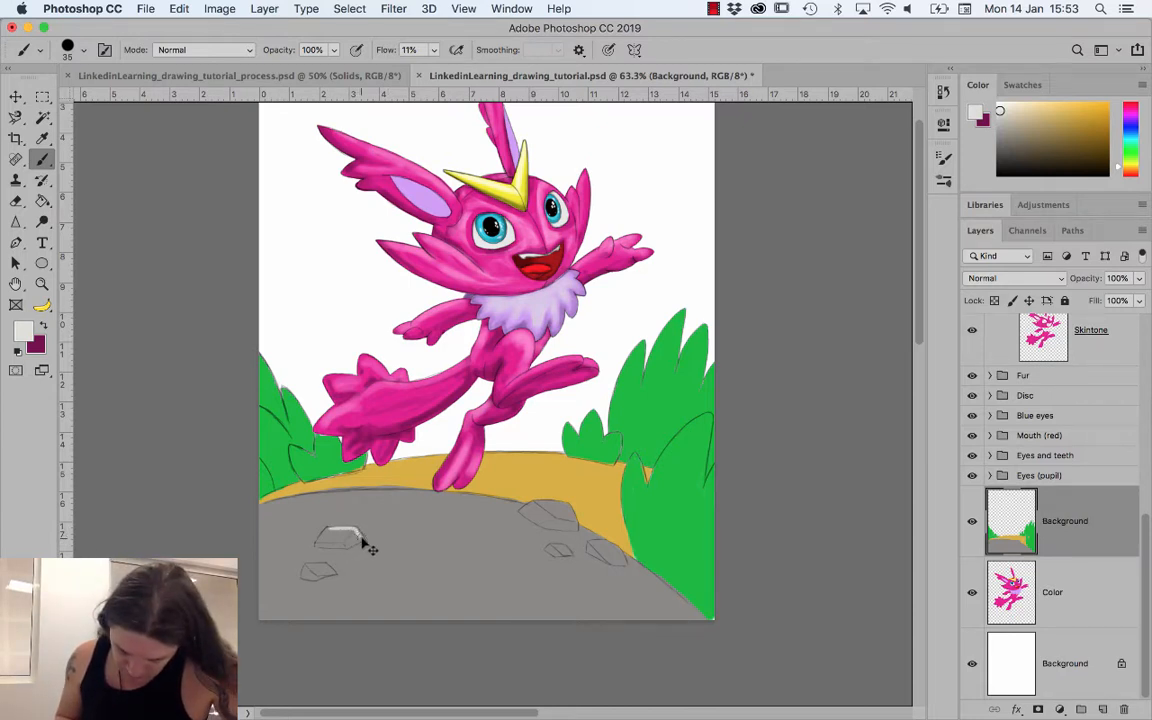
left_click_drag(361, 538, 351, 546)
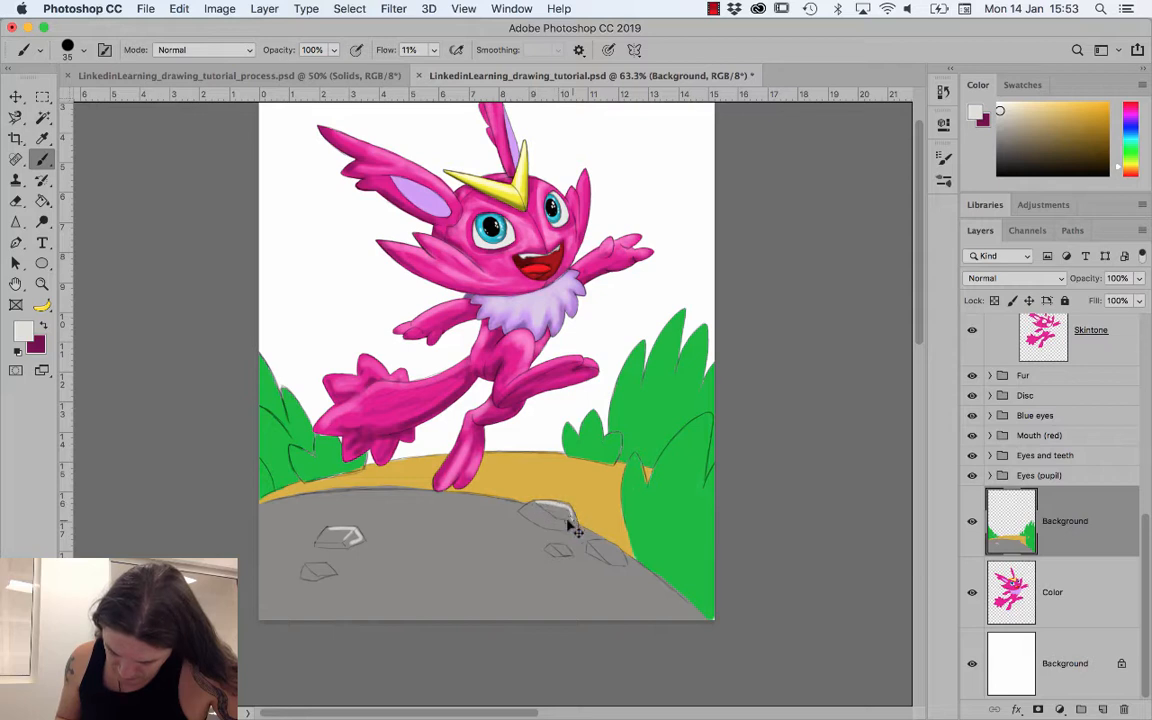
left_click_drag(575, 526, 540, 512)
left_click_drag(592, 545, 620, 563)
left_click_drag(549, 549, 566, 553)
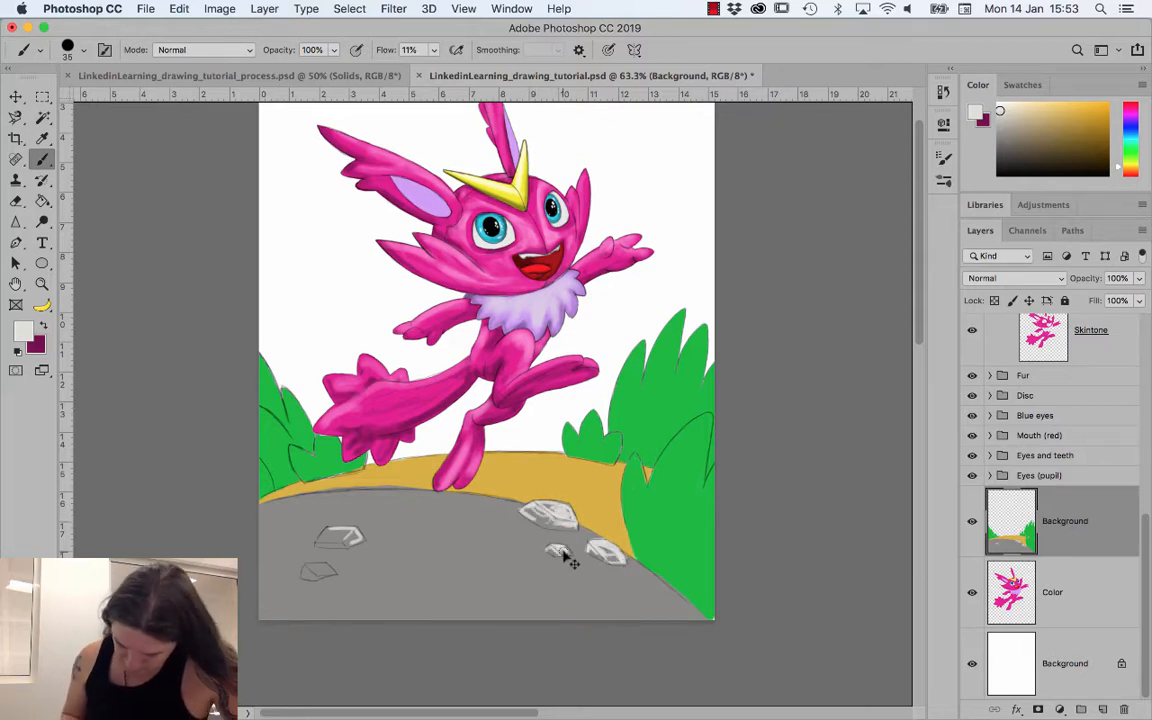
left_click_drag(307, 573, 332, 571)
- Set the brush flow to 3% and brush soft light gray highlights along the upper part of the gray foreground
left_click_drag(268, 502, 448, 502)
double_click(412, 50)
type("3")
mouse_move(265, 510)
left_mouse_down()
mouse_move(303, 501)
mouse_move(489, 607)
mouse_move(637, 573)
mouse_move(386, 586)
mouse_move(391, 505)
mouse_move(358, 502)
mouse_move(512, 555)
left_mouse_up()
- Choose a darker gray, set the brush opacity to 28% and size to 125, and shade the lower part of the gray foreground
left_click(999, 138)
left_click_drag(334, 50, 288, 62)
key("bracketright")
key("bracketright")
key("bracketright")
key("bracketright")
key("bracketright")
key("bracketright")
key("bracketright")
key("bracketright")
key("bracketright")
mouse_move(300, 598)
left_mouse_down()
mouse_move(275, 553)
mouse_move(573, 617)
mouse_move(358, 571)
mouse_move(397, 599)
left_mouse_up()
- Sample the sandy ochre, choose a darker shade of it and shade the strip of ground behind the gray foreground
left_click(357, 483, "alt")
left_click(1090, 135)
mouse_move(482, 480)
left_mouse_down()
mouse_move(621, 474)
mouse_move(585, 483)
mouse_move(635, 540)
mouse_move(657, 542)
mouse_move(653, 443)
mouse_move(705, 431)
mouse_move(278, 472)
mouse_move(350, 465)
left_mouse_up()
- Sample the bush green for darker and lighter variants and paint soft tonal variation over the bushes on both sides
left_click(650, 520, "alt")
left_click(1098, 154)
left_click(335, 460, "alt")
left_click(1070, 108)
mouse_move(630, 422)
left_mouse_down()
mouse_move(645, 362)
mouse_move(716, 576)
left_mouse_up()
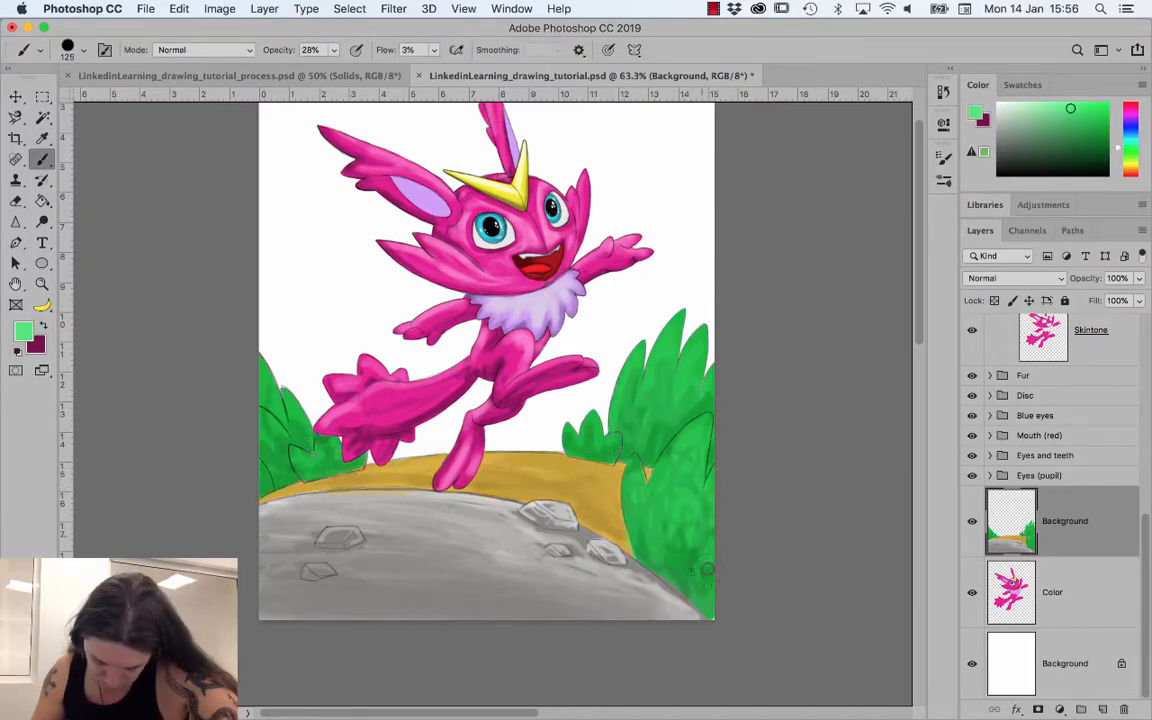
left_click_drag(268, 390, 306, 446)
- Sample the sandy strip's color, paint lighter highlights along it and switch the foreground color to pale yellow
left_click(598, 482, "alt")
left_click(1060, 103)
mouse_move(505, 462)
left_mouse_down()
mouse_move(589, 486)
mouse_move(519, 473)
mouse_move(345, 476)
left_mouse_up()
left_click(1031, 103)
left_click(1131, 162)
- Add a new layer and place it between the painted Background layer and the Color layer
key("super+minus")
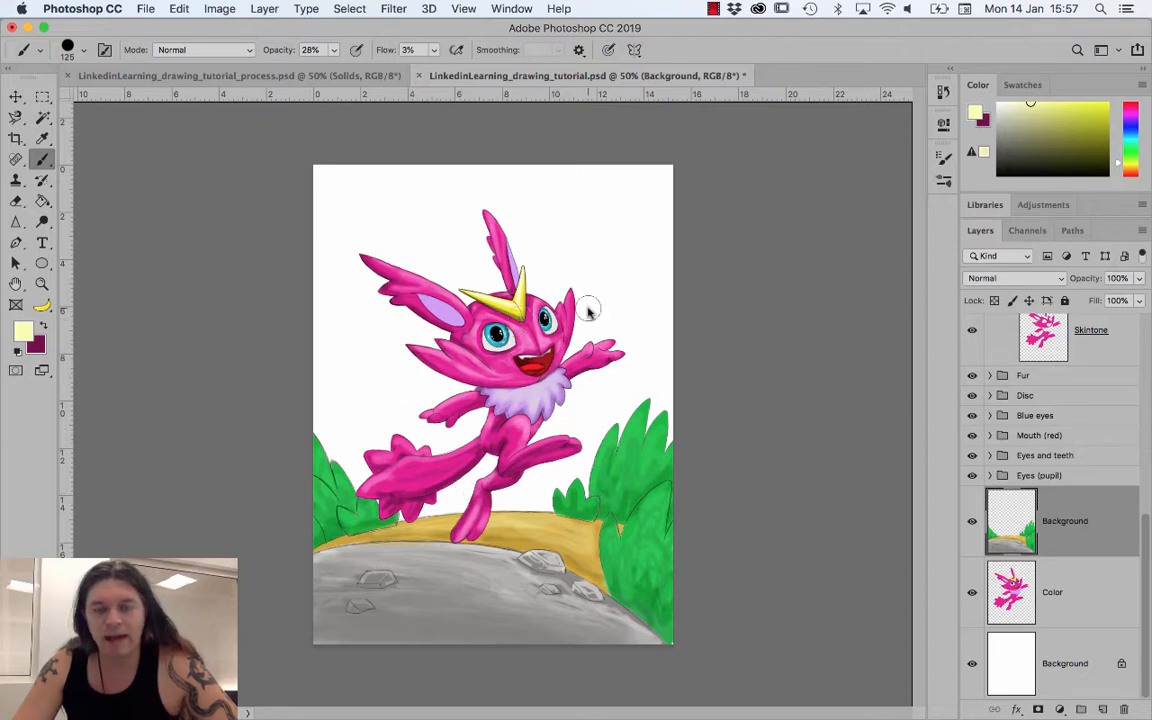
left_click(1102, 708)
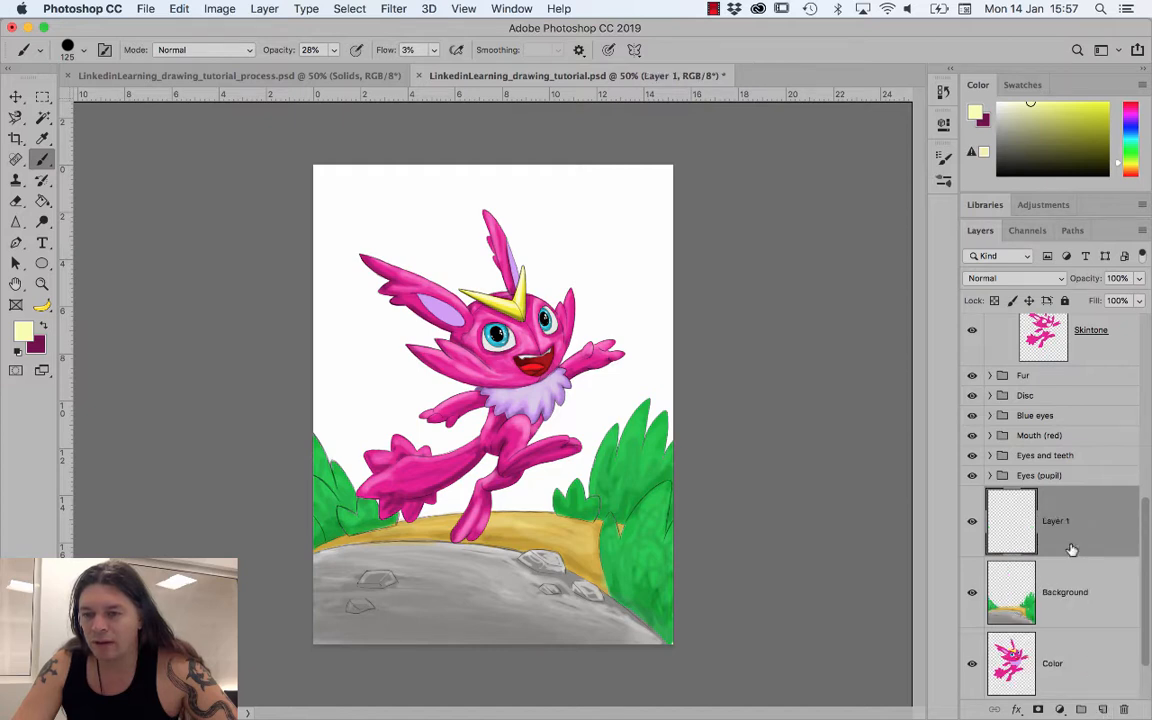
left_click_drag(1071, 549, 1065, 630)
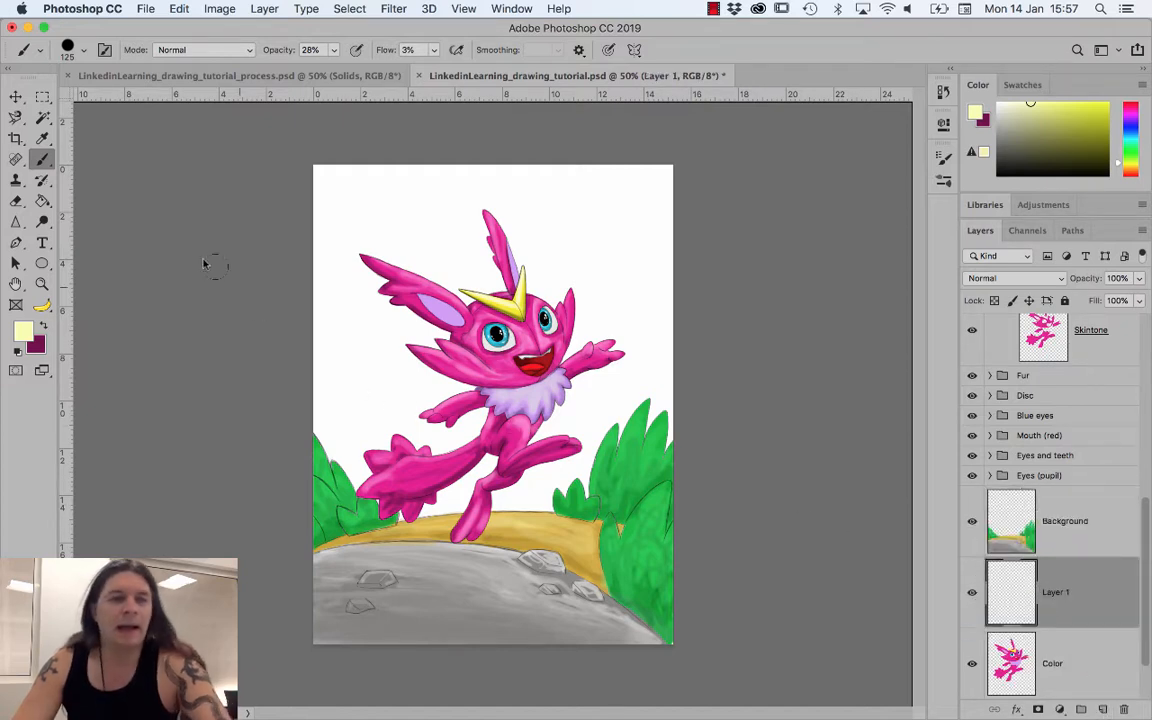
- Fill the new layer with a diagonal linear gradient from the purple preset and redraw it as a radial gradient
left_click(43, 201)
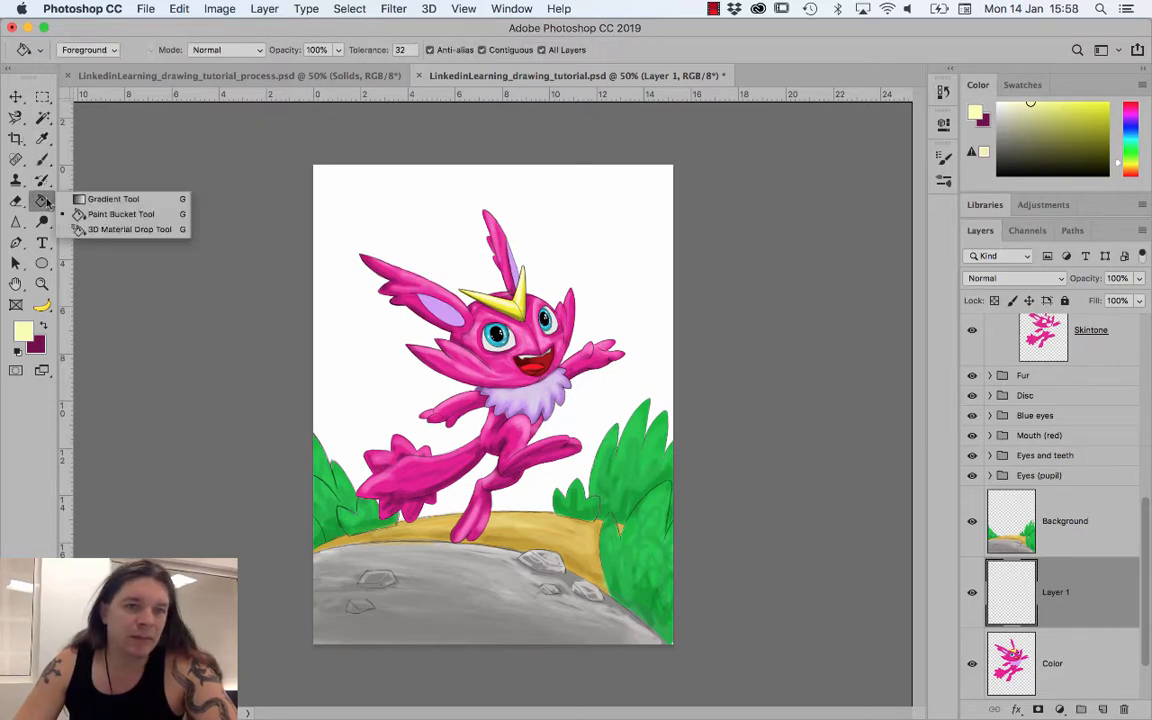
left_click(128, 200)
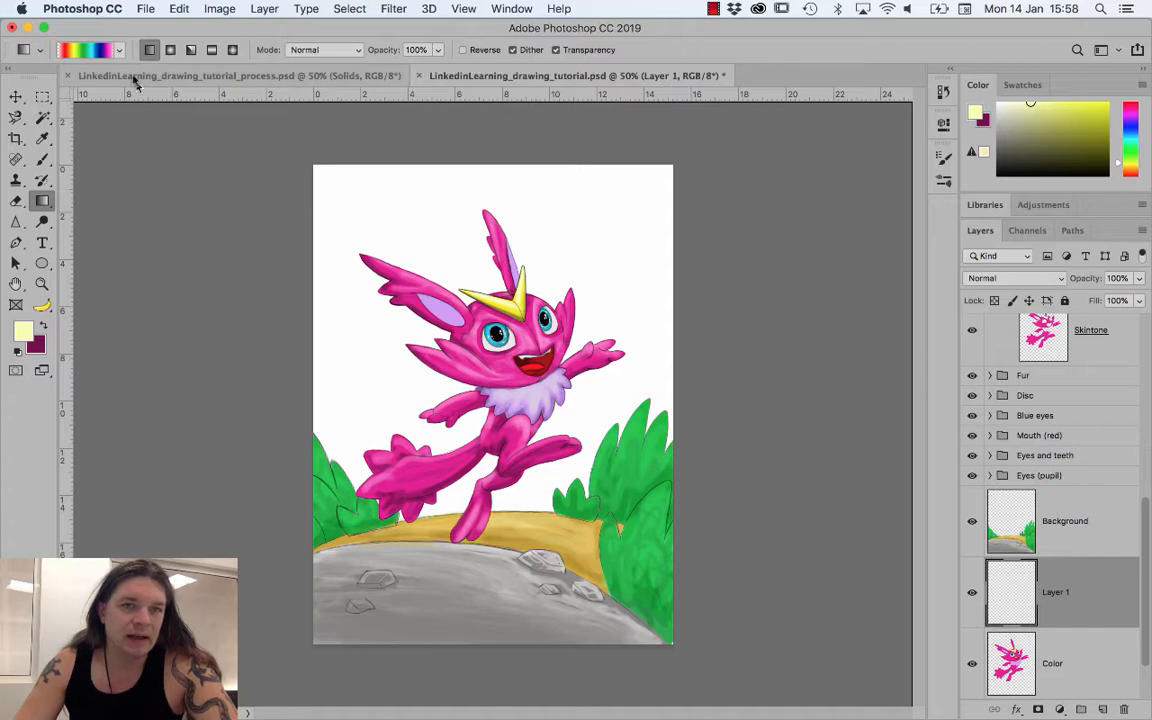
left_click(117, 52)
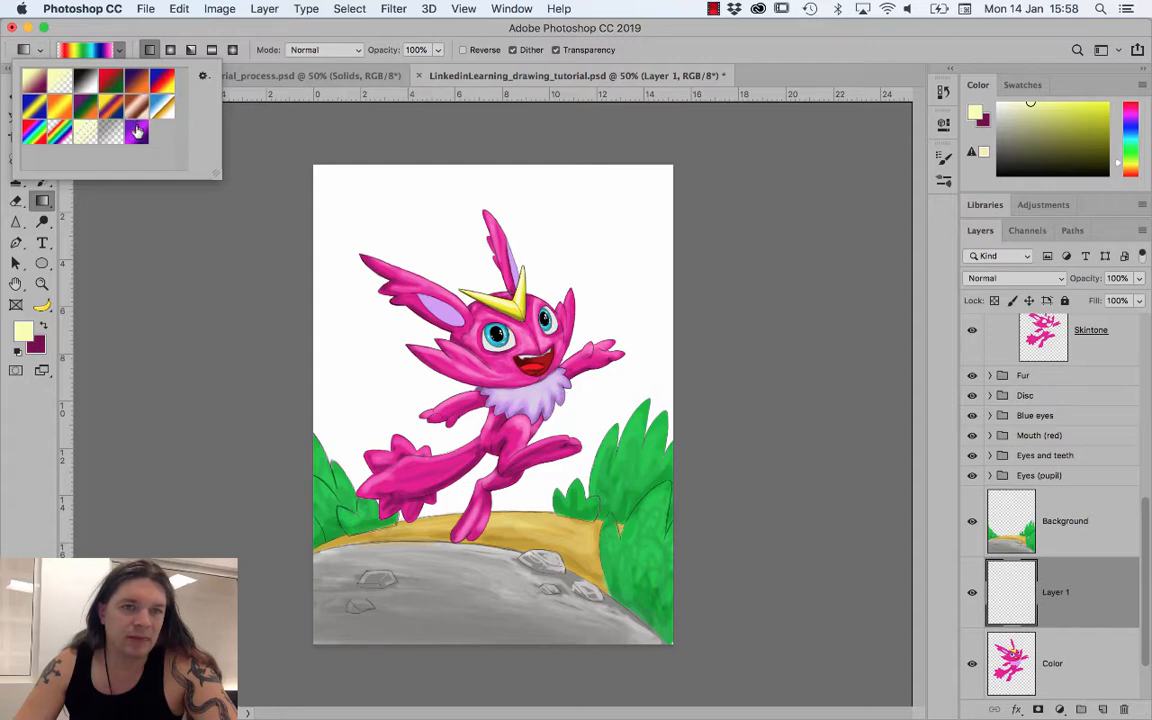
left_click(137, 131)
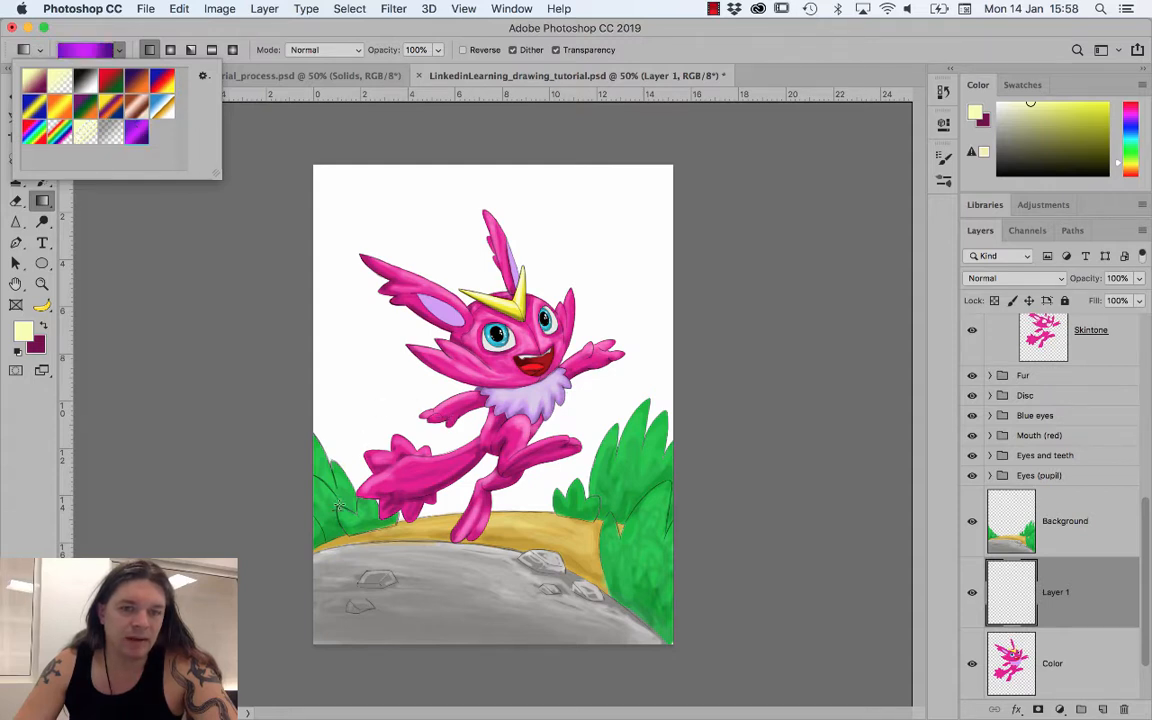
left_click_drag(339, 506, 607, 164)
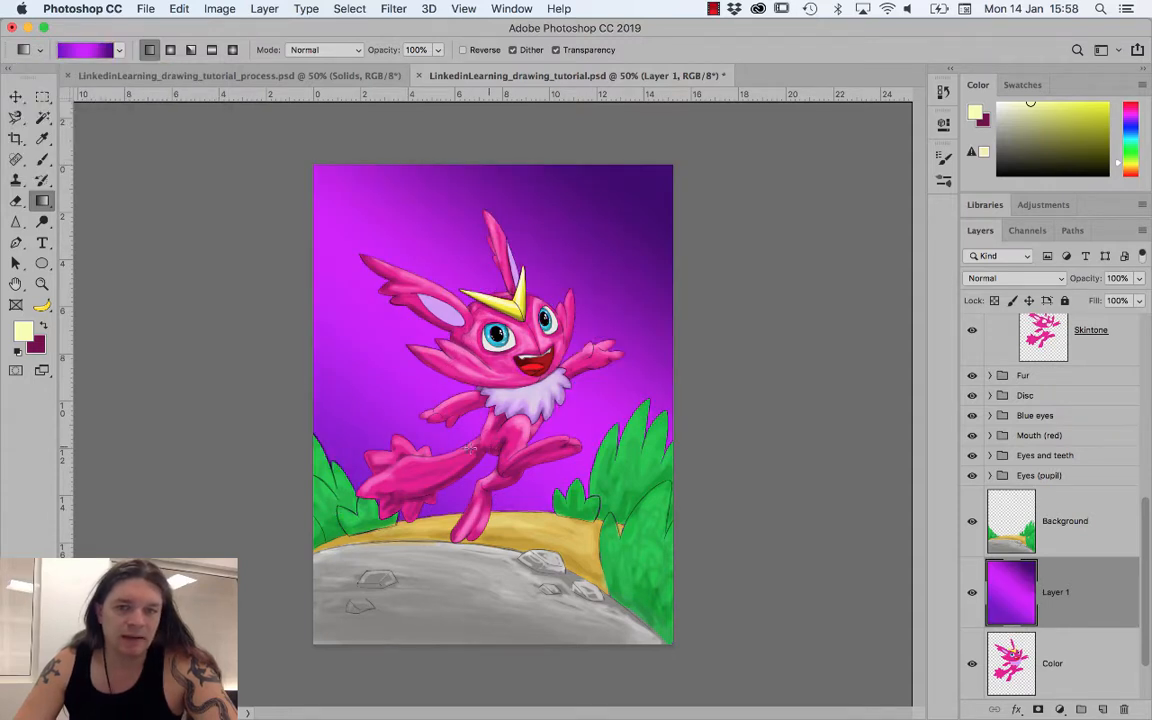
left_click(169, 50)
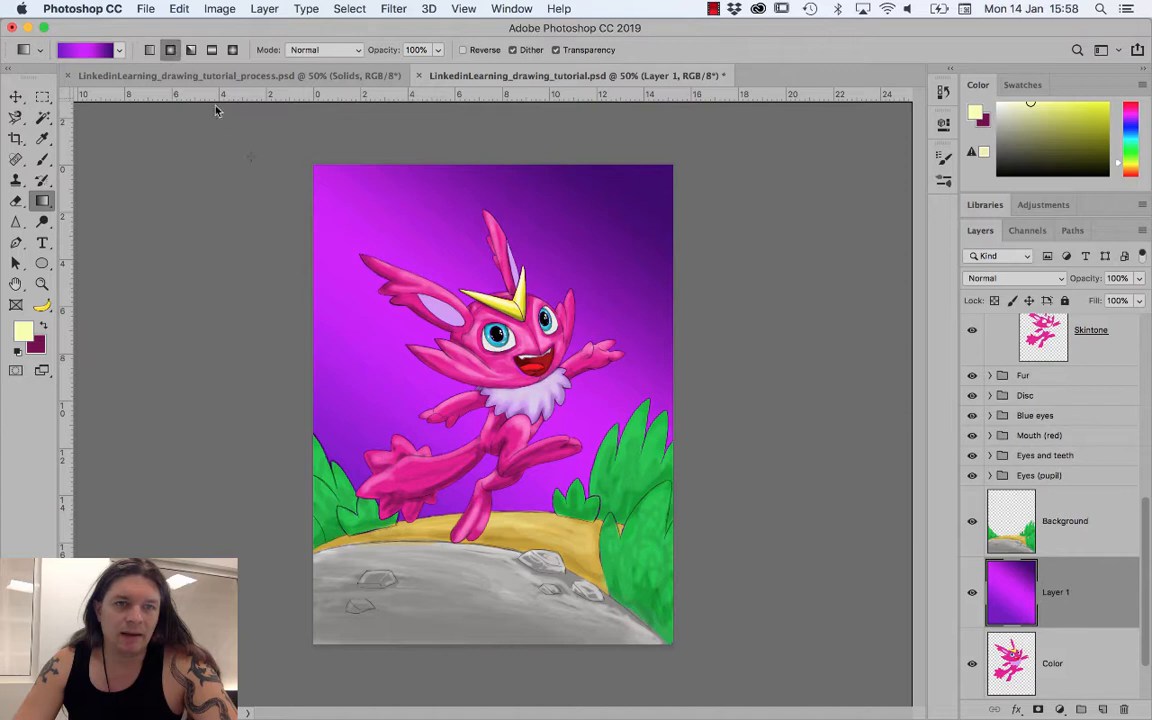
left_click_drag(442, 292, 631, 168)
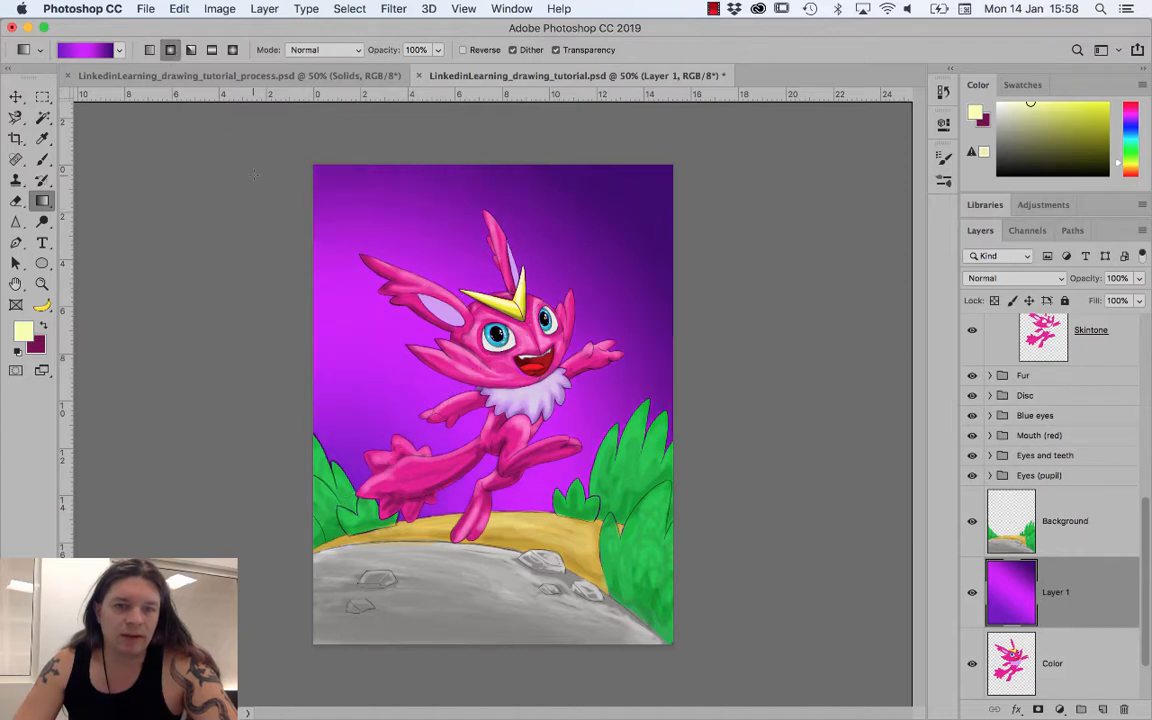
- Redraw the purple sky gradient as several radial variants, followed by an upward linear version
left_click_drag(440, 486, 500, 230)
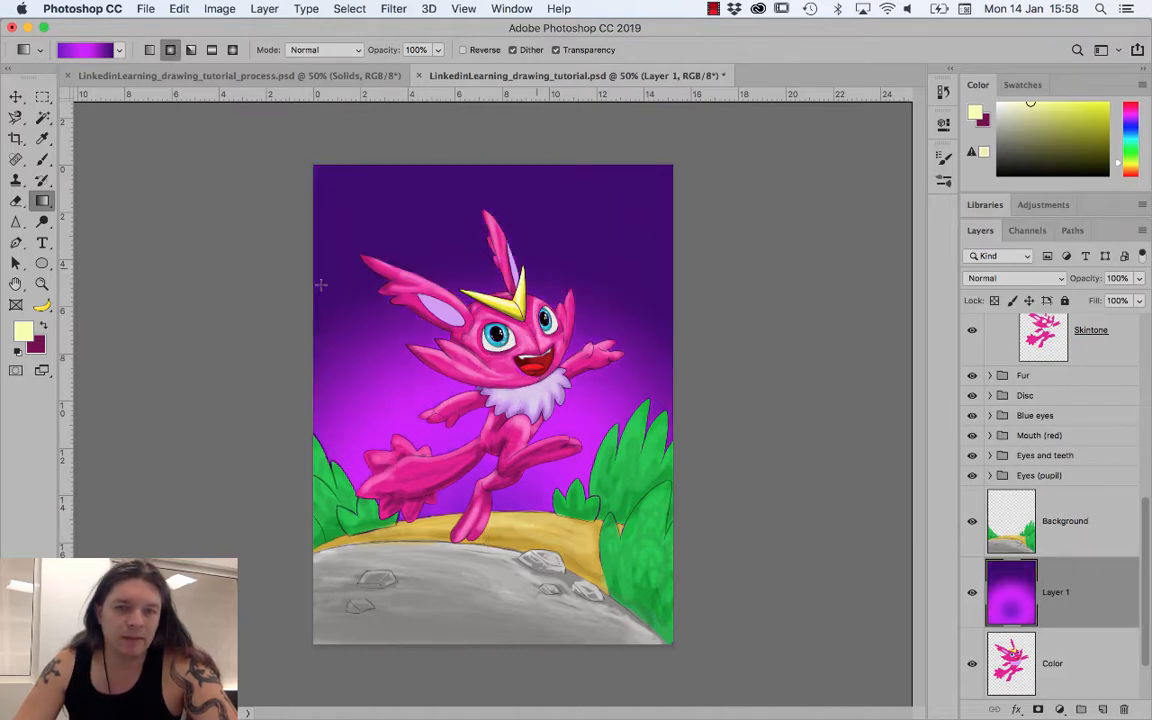
left_click_drag(421, 549, 368, 400)
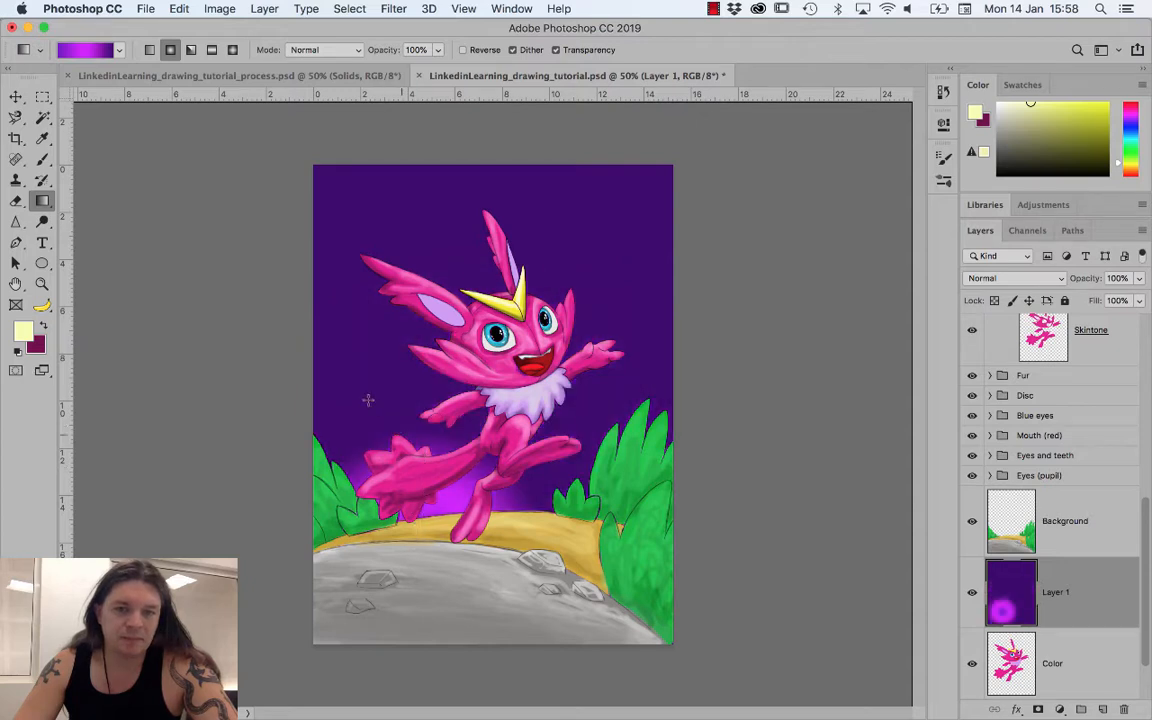
left_click_drag(382, 478, 465, 159)
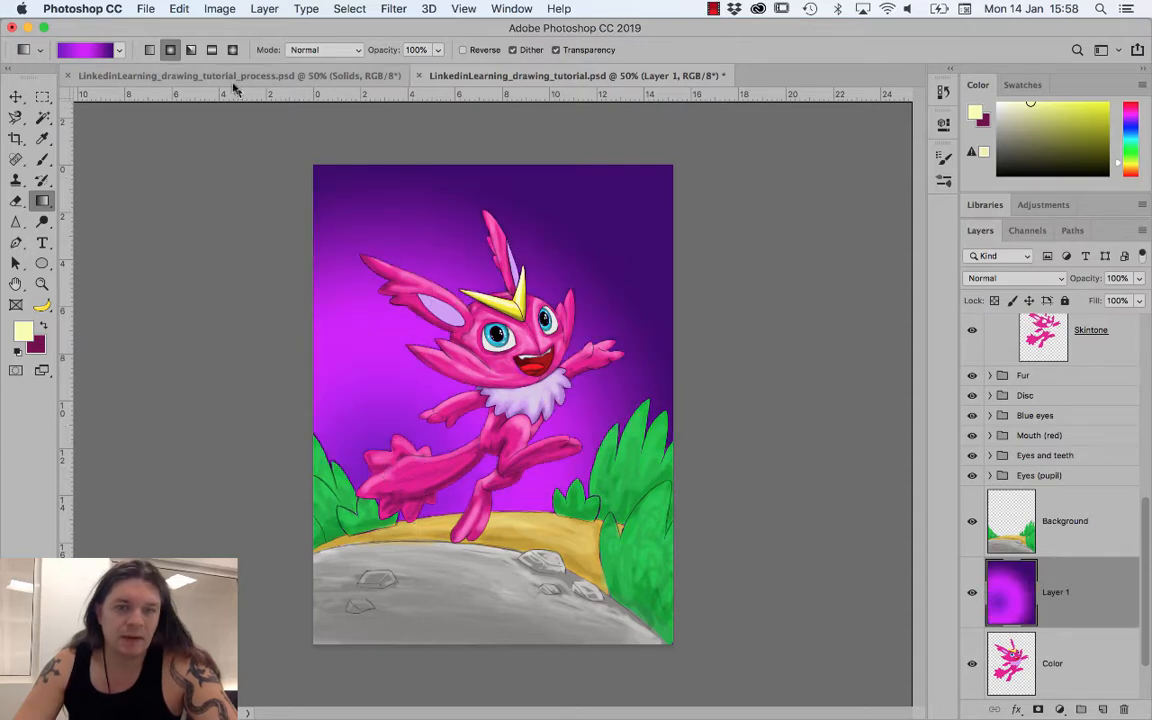
left_click(150, 50)
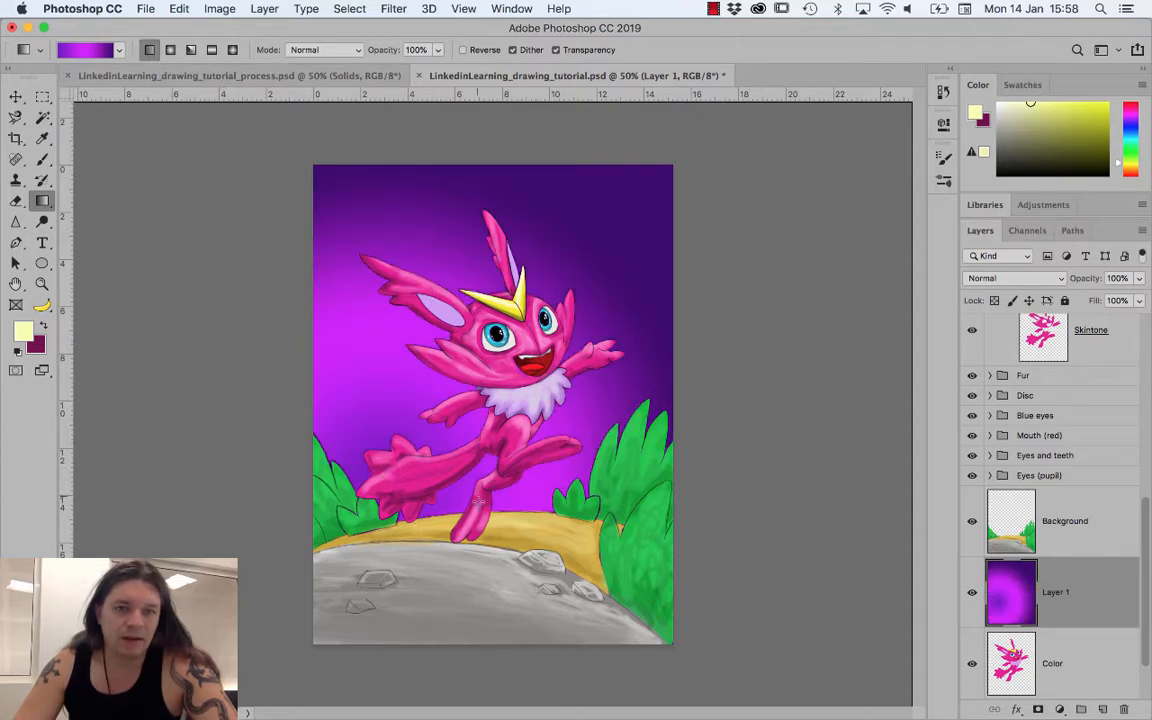
left_click_drag(469, 518, 491, 260)
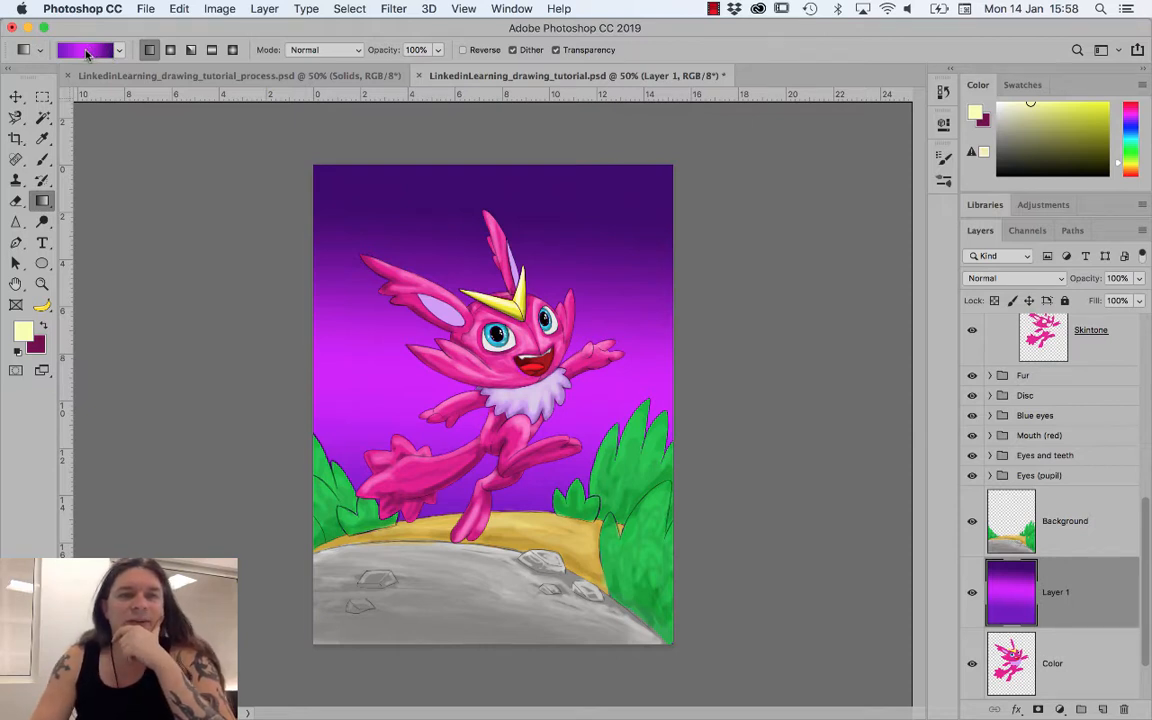
- Edit the current gradient and change its first color stop to light cyan blue, #40ebff
left_click(87, 53)
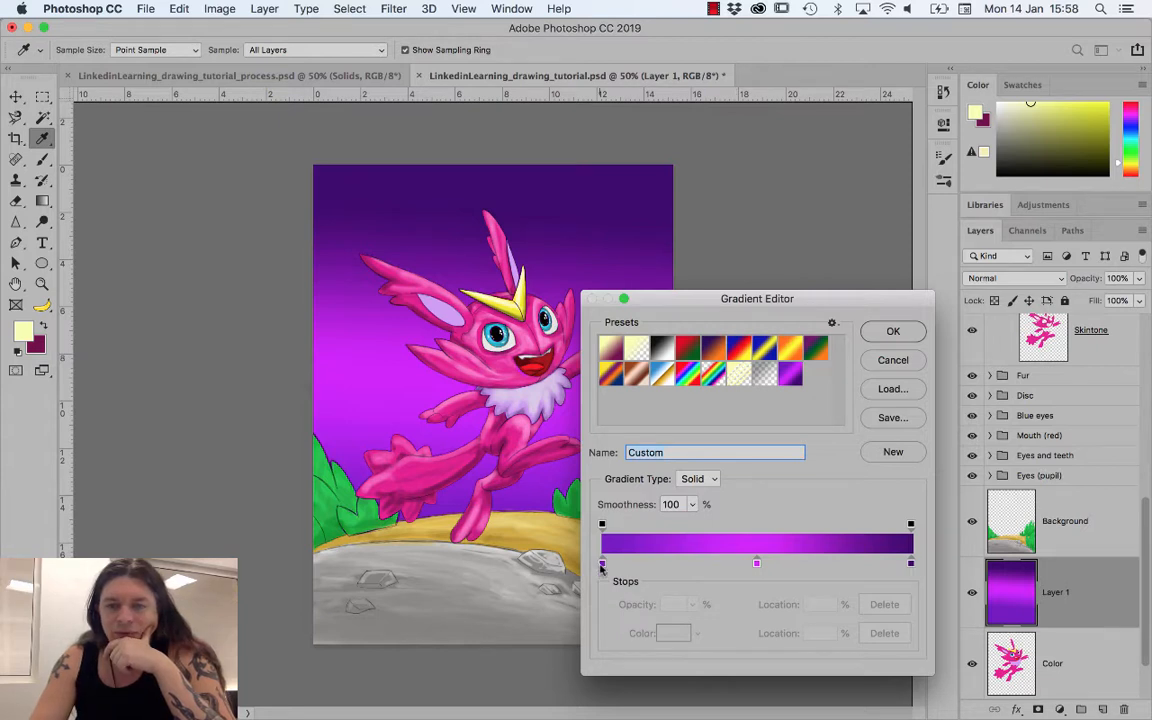
double_click(602, 564)
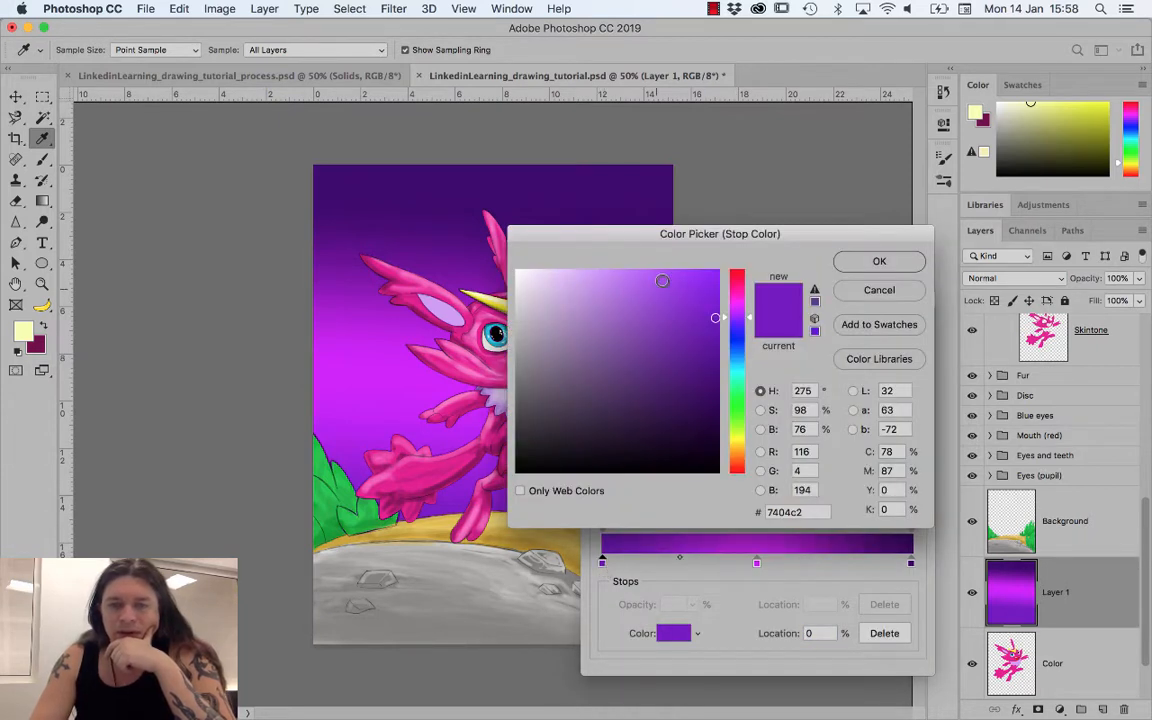
left_click(735, 374)
mouse_move(667, 342)
left_mouse_down()
mouse_move(624, 281)
mouse_move(738, 241)
mouse_move(681, 288)
mouse_move(668, 268)
left_mouse_up()
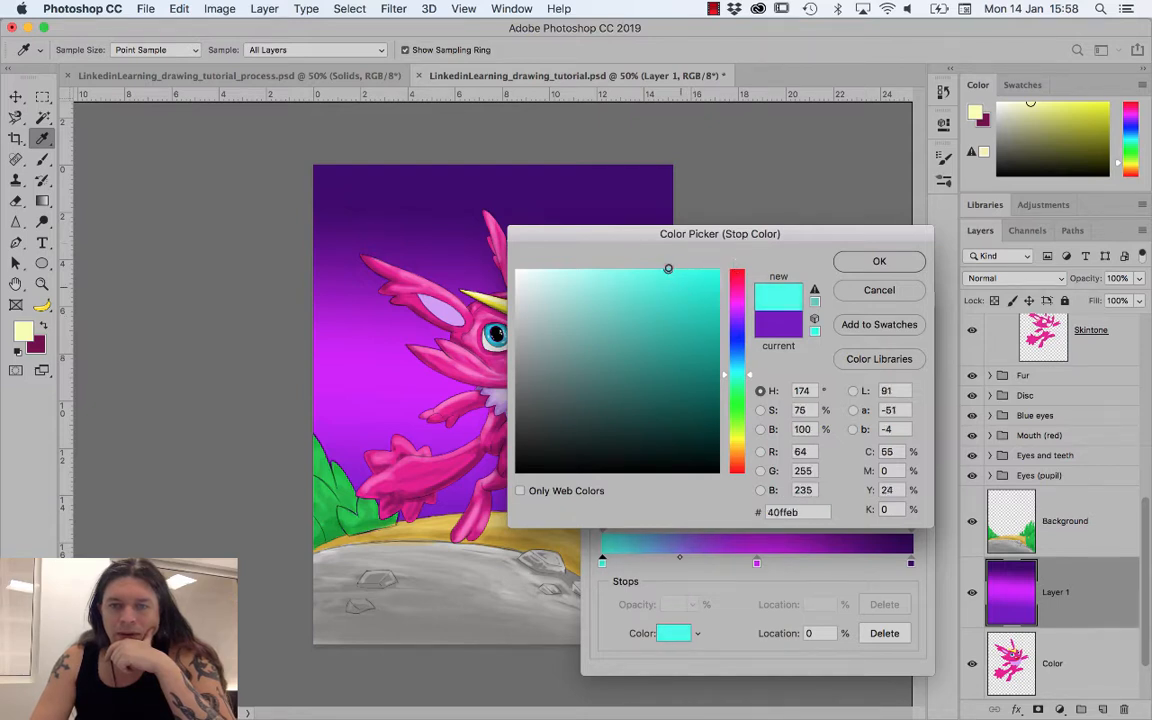
left_click_drag(731, 372, 727, 368)
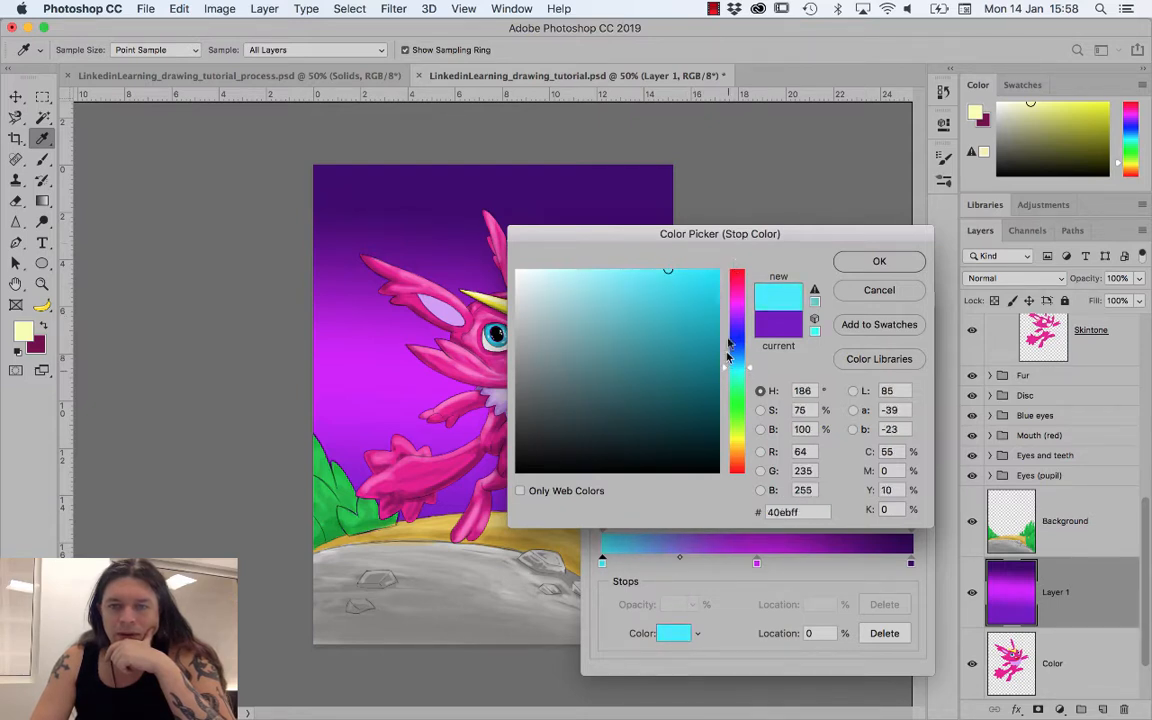
key("Return")
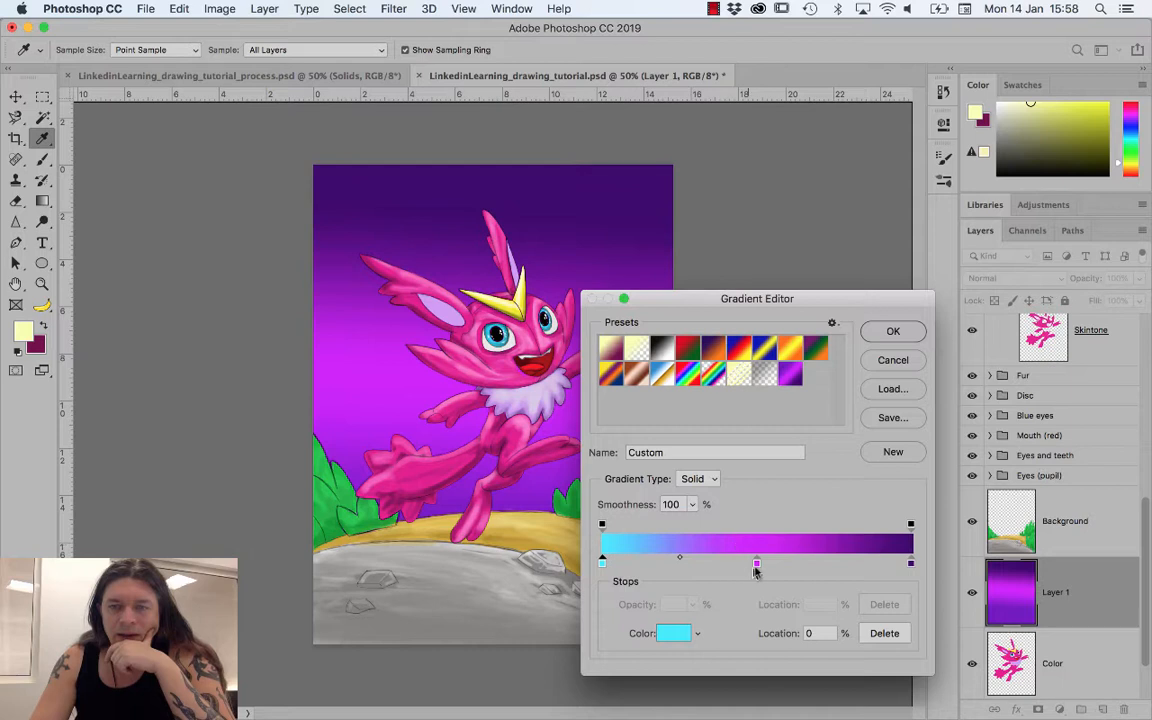
- Change the gradient's middle color stop to bright blue and its end stop to dark blue #01376d
double_click(757, 565)
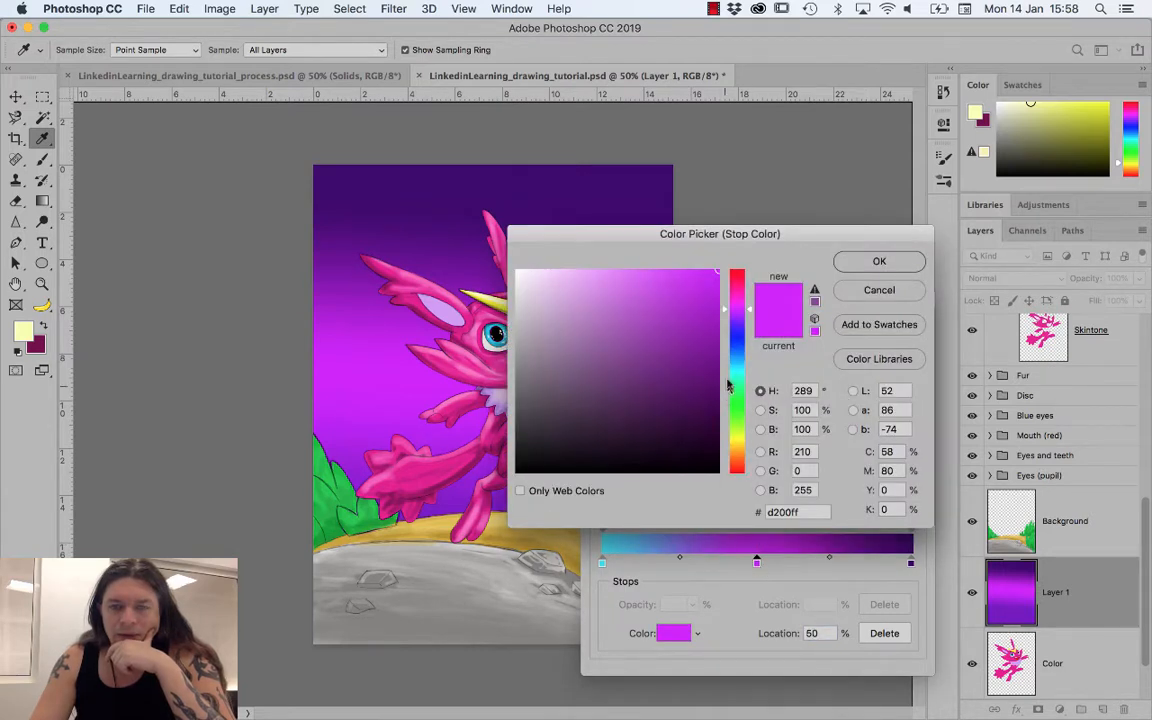
mouse_move(731, 350)
left_mouse_down()
mouse_move(735, 321)
mouse_move(736, 342)
mouse_move(711, 316)
mouse_move(752, 252)
left_mouse_up()
left_click(893, 260)
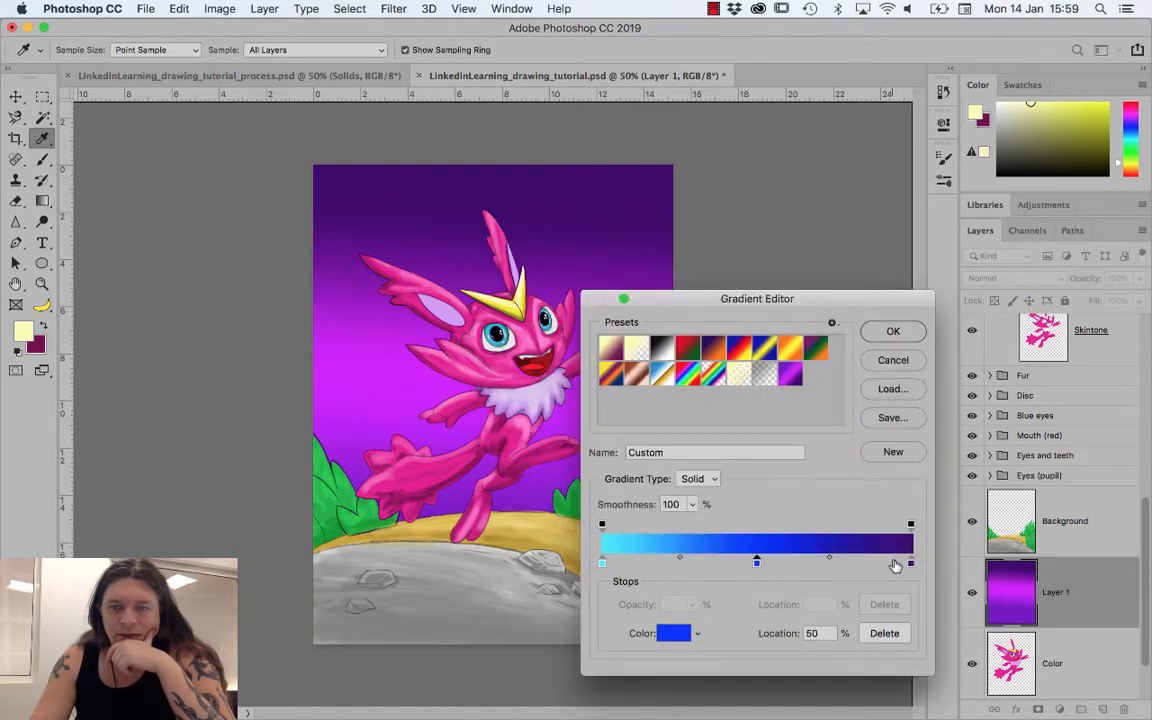
left_click(910, 565)
double_click(910, 565)
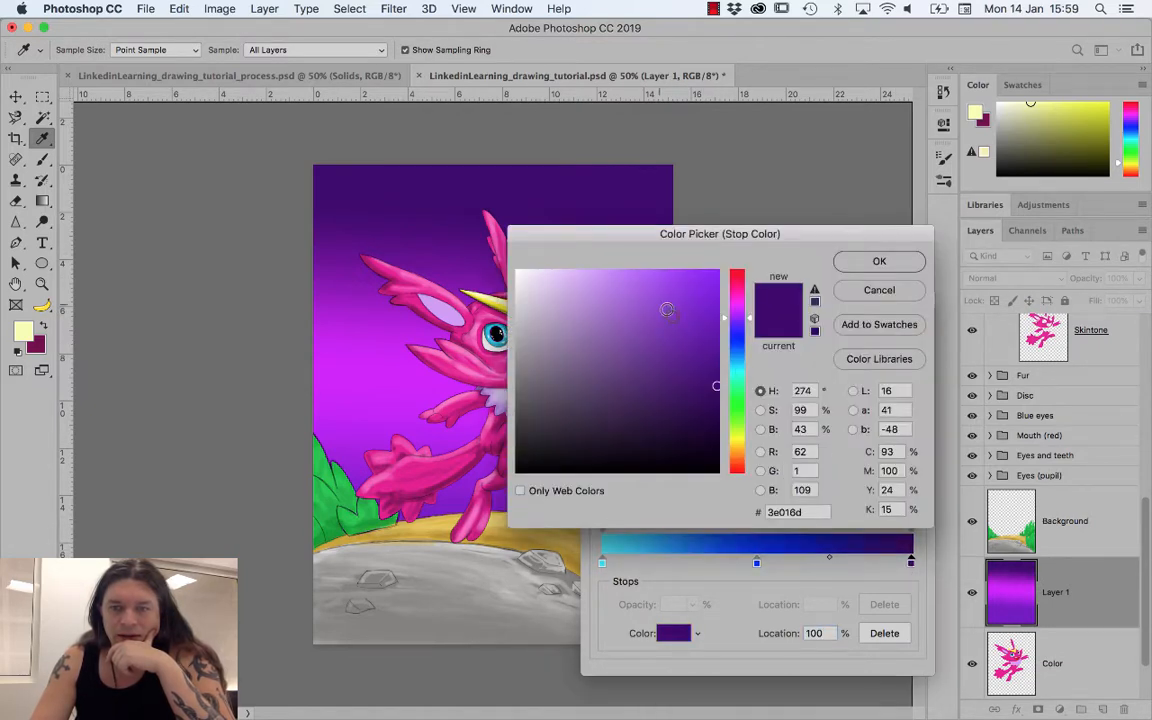
left_click(735, 354)
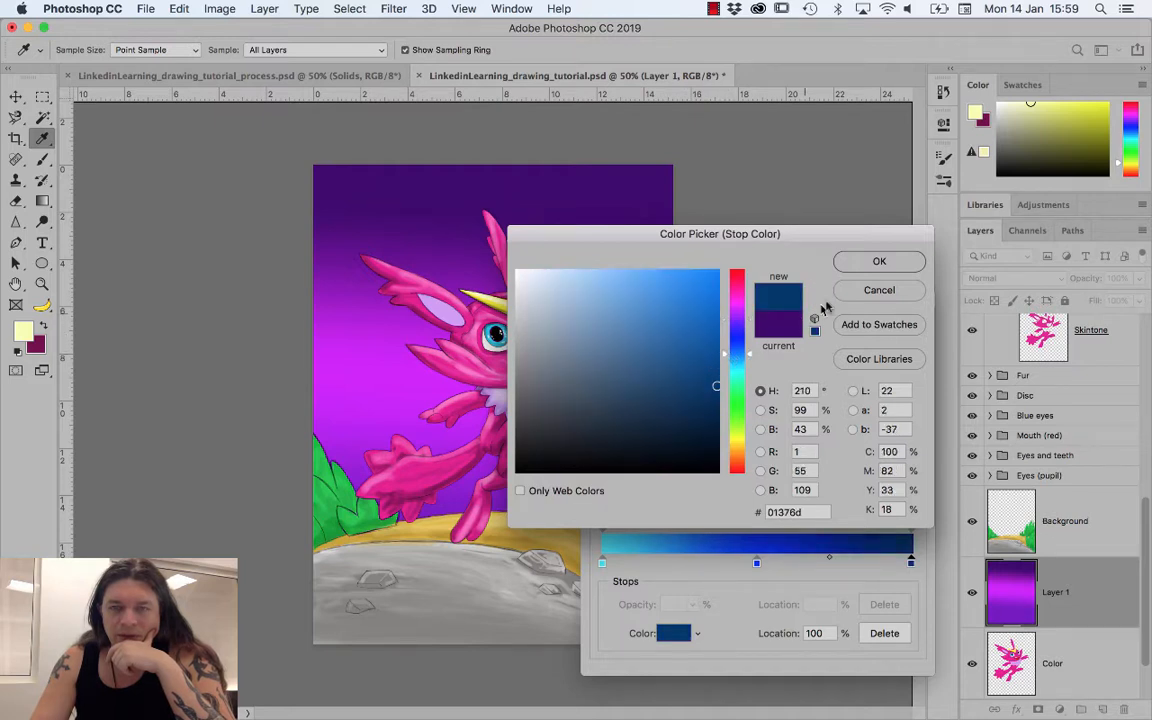
left_click(857, 265)
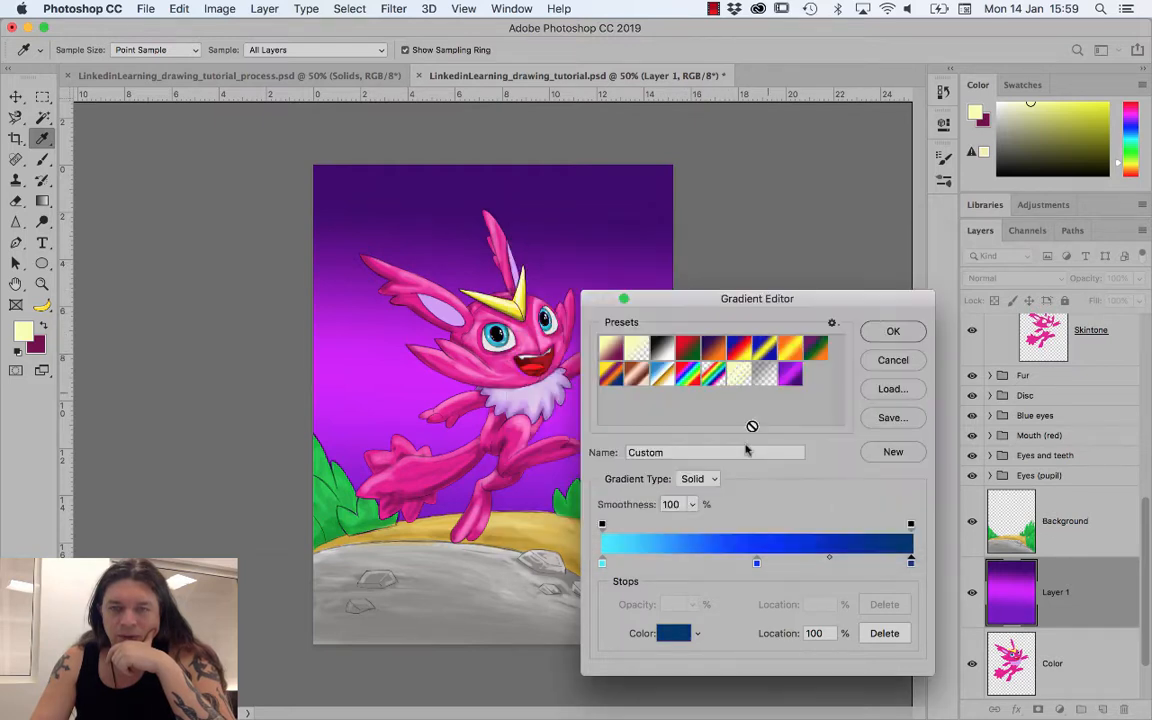
- Add a white color stop and arrange the stops from white through cyan and blue at 54% to dark blue at 100%
left_click(800, 565)
double_click(800, 563)
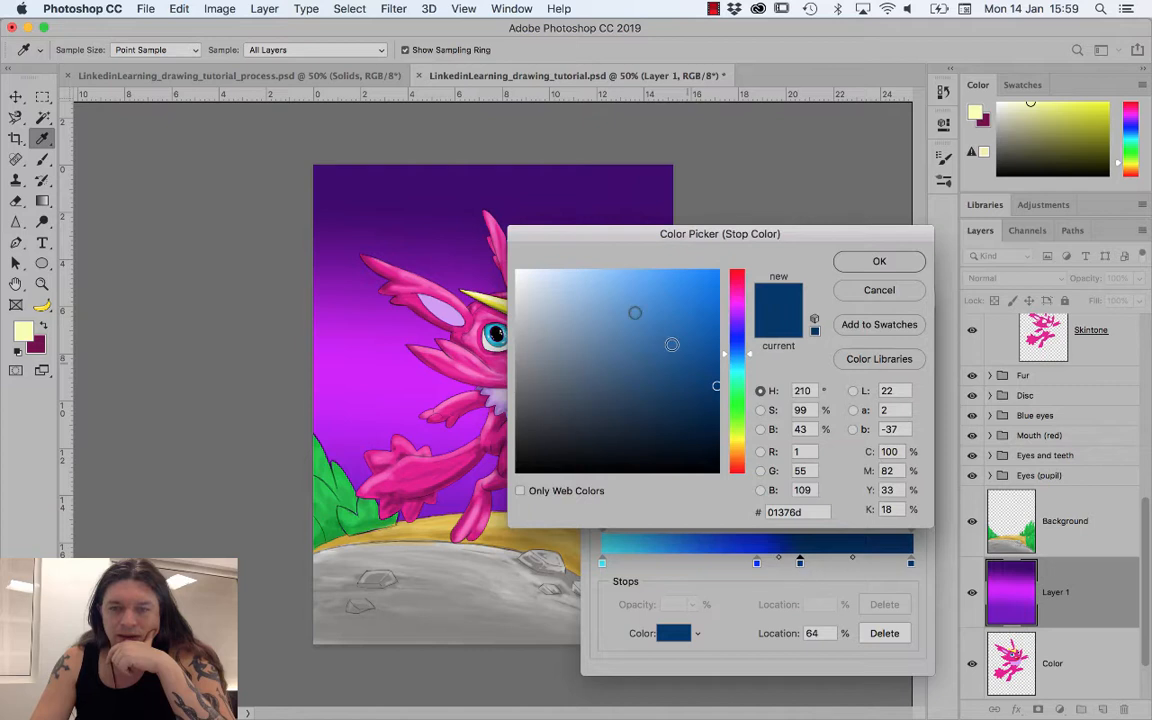
left_click_drag(530, 273, 475, 247)
left_click(875, 262)
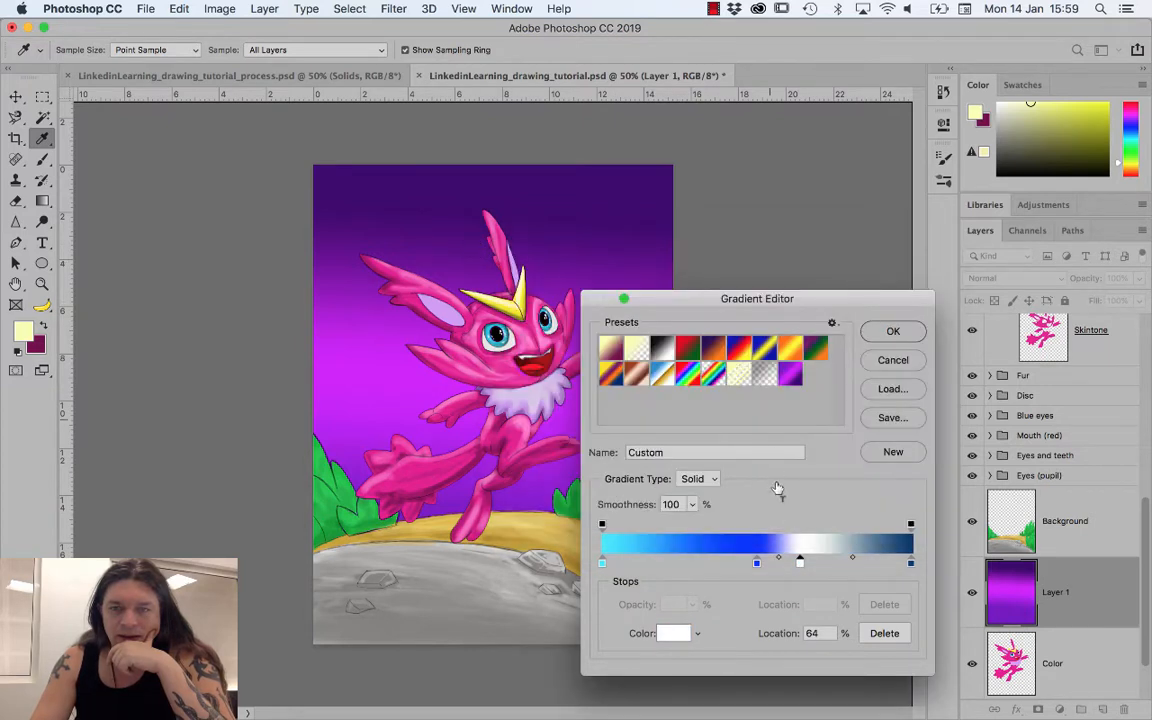
left_click_drag(797, 565, 676, 566)
left_click(604, 565)
left_click_drag(756, 566, 770, 567)
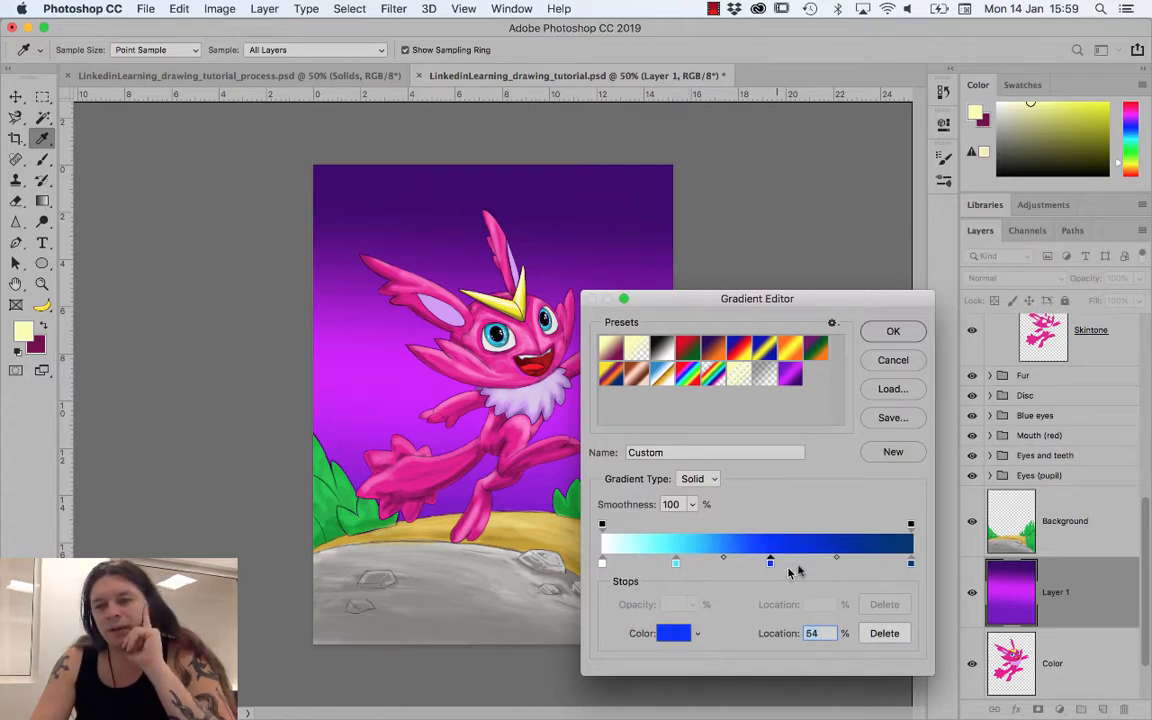
left_click_drag(911, 566, 912, 566)
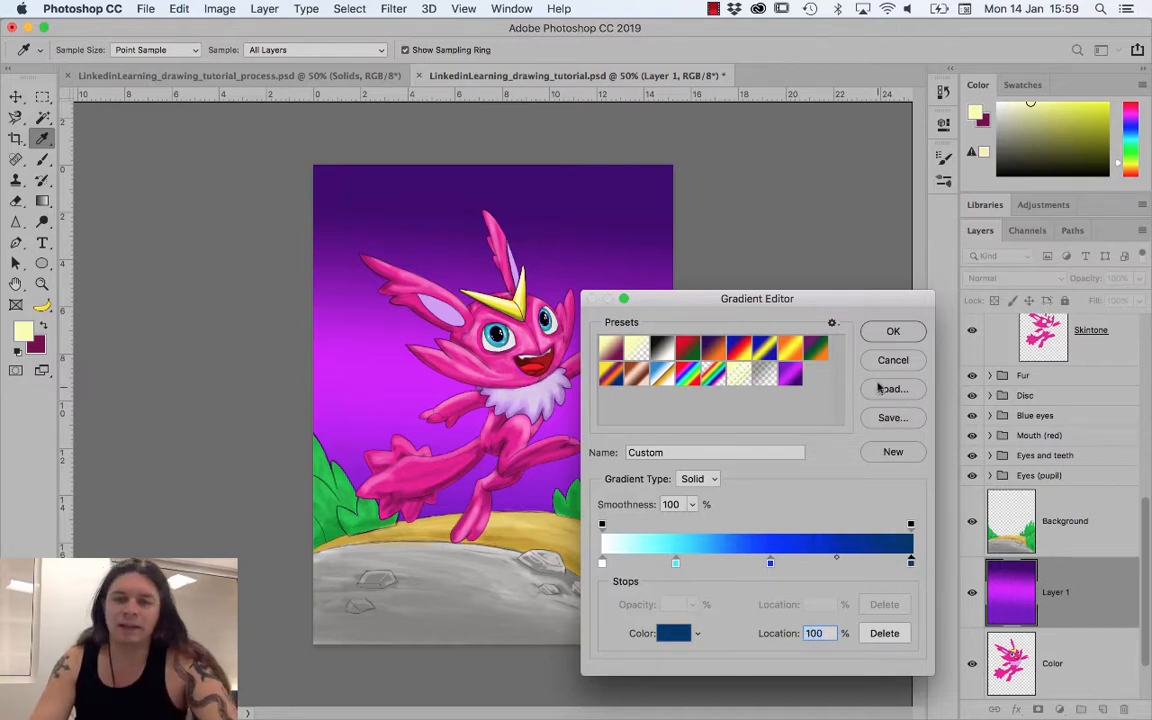
left_click(893, 334)
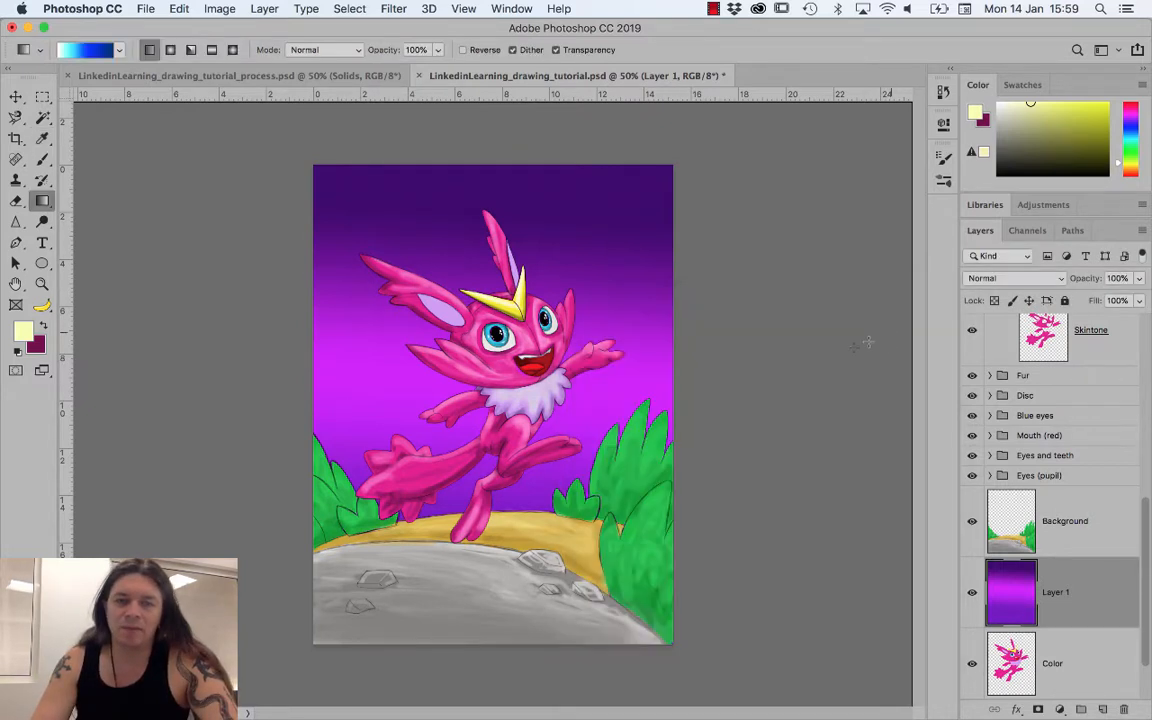
- Fill the sky layer with the blue-to-white linear gradient, redrawing it at different lengths and angles
left_click_drag(455, 474, 527, 141)
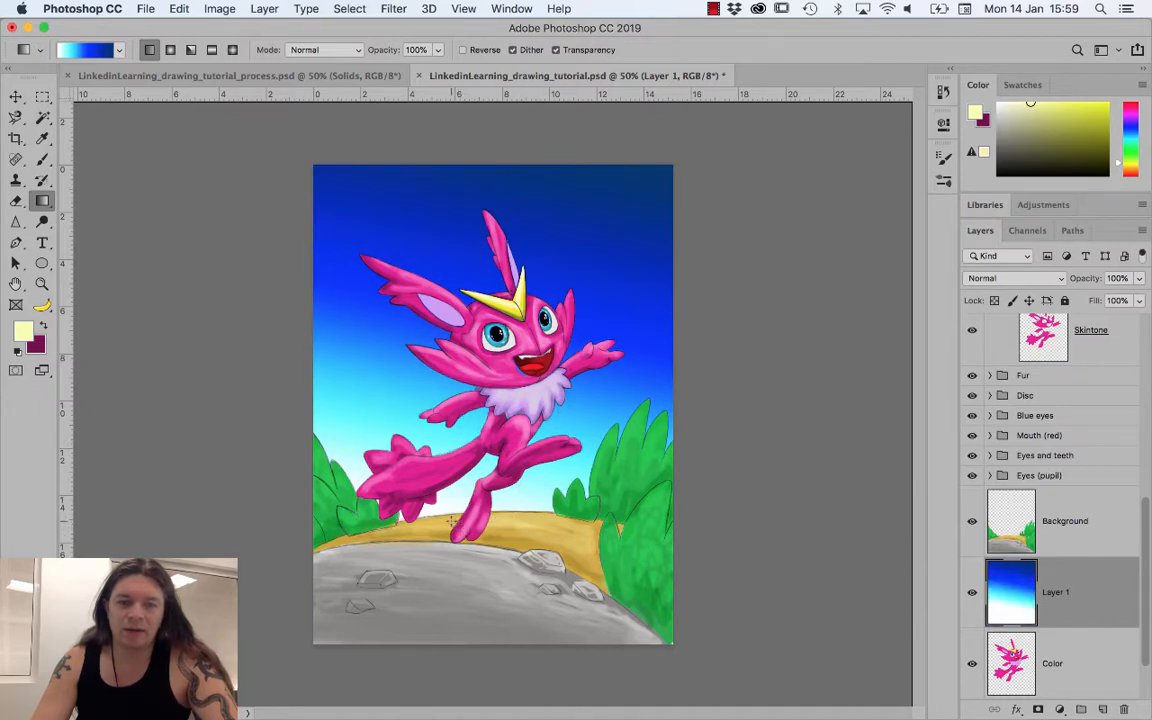
left_click_drag(407, 468, 412, 152)
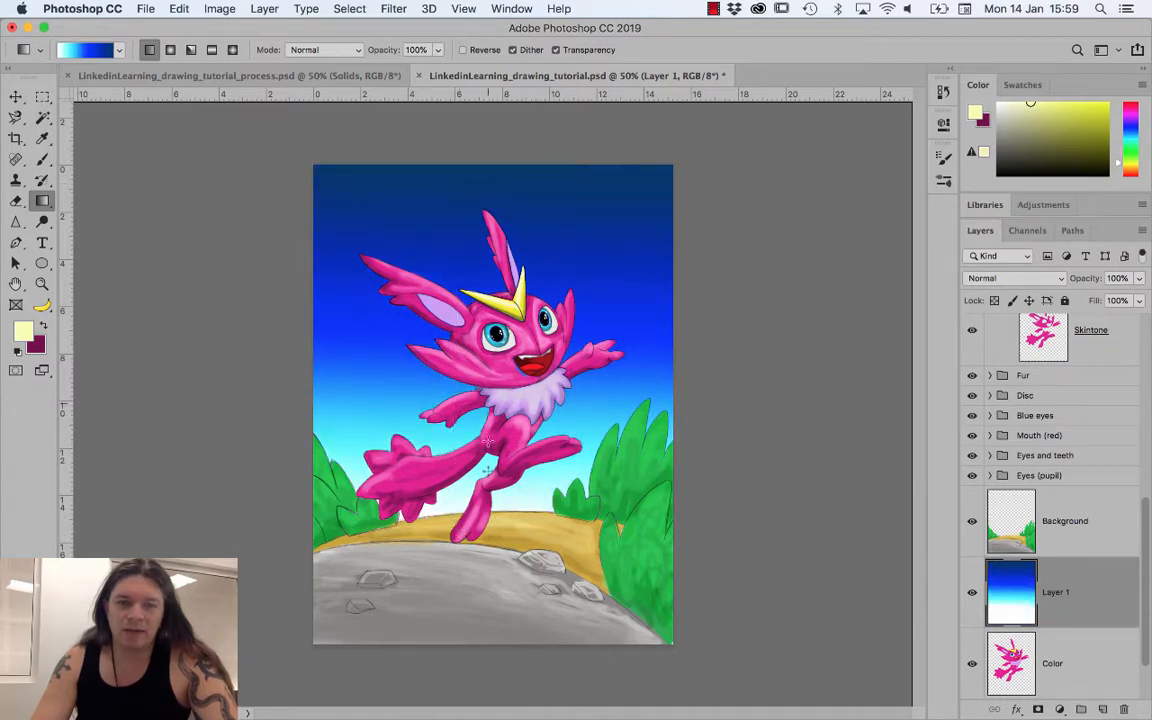
left_click_drag(448, 466, 446, 213)
left_click_drag(424, 466, 447, 320)
left_click_drag(440, 372, 527, 28)
left_click_drag(464, 241, 499, 123)
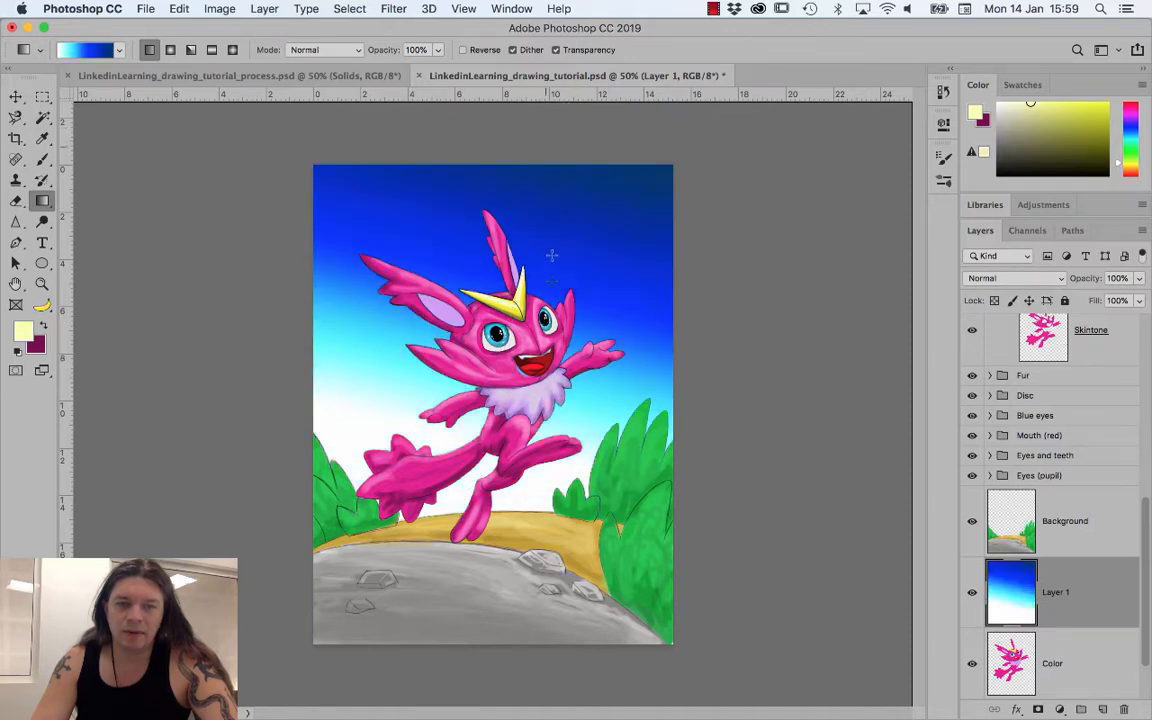
left_click_drag(537, 386, 557, 274)
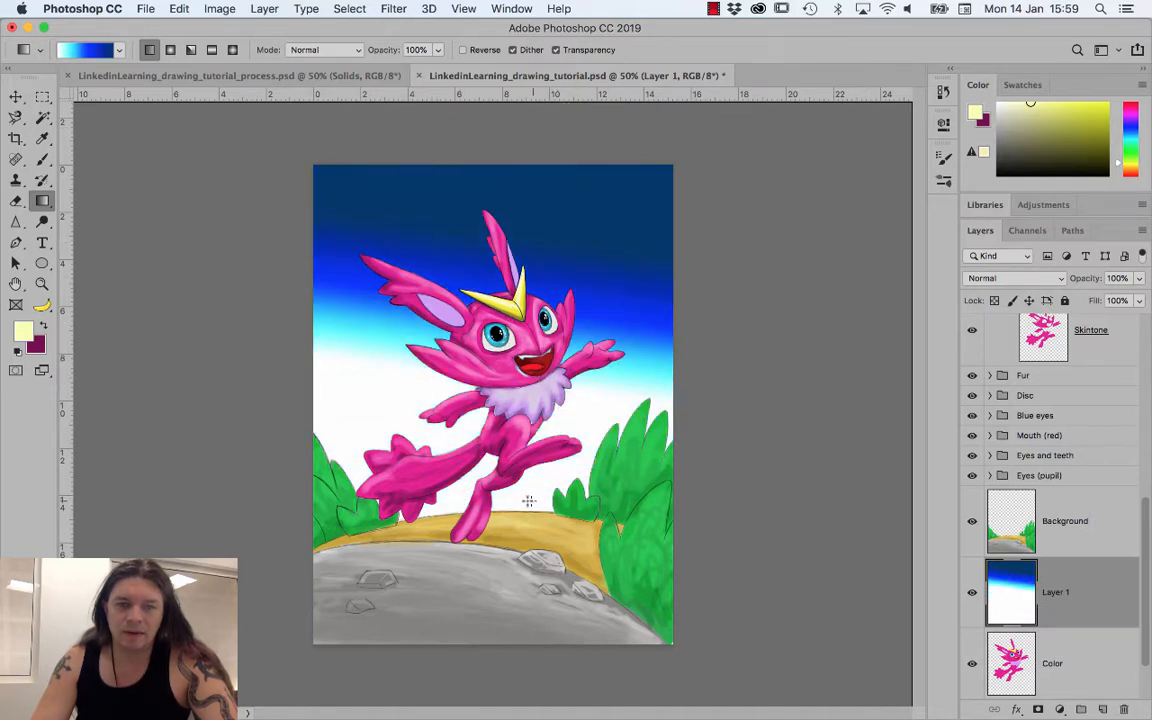
left_click_drag(462, 437, 424, 251)
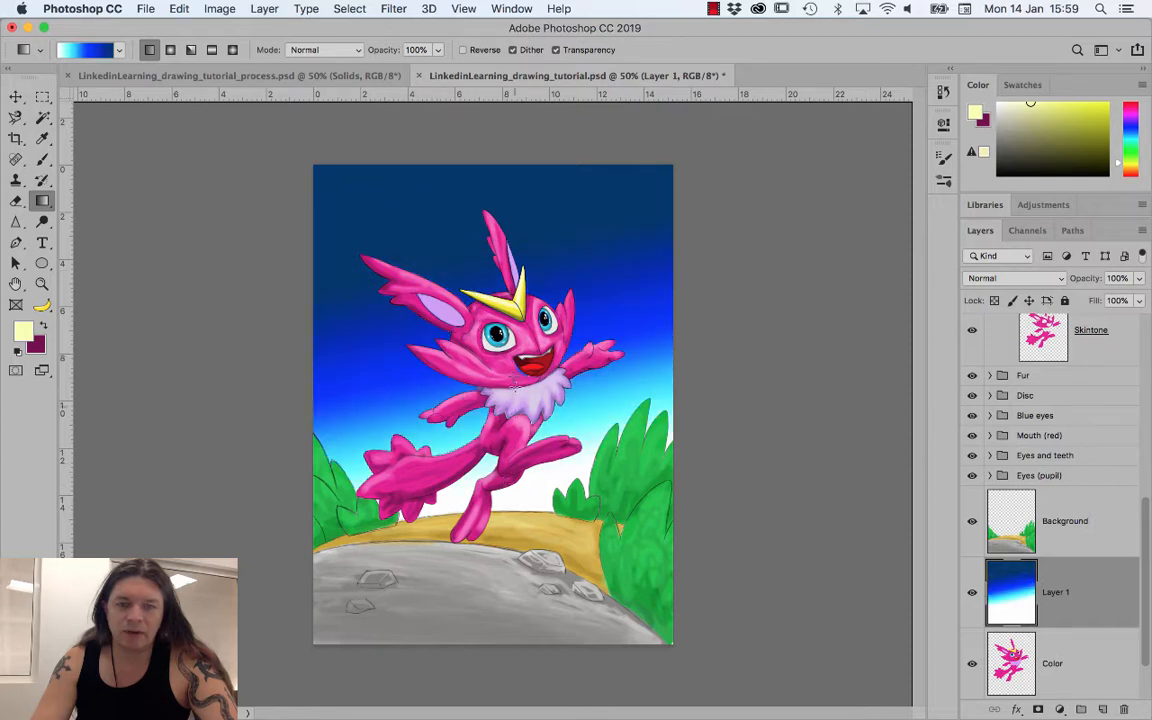
left_click_drag(442, 393, 345, 232)
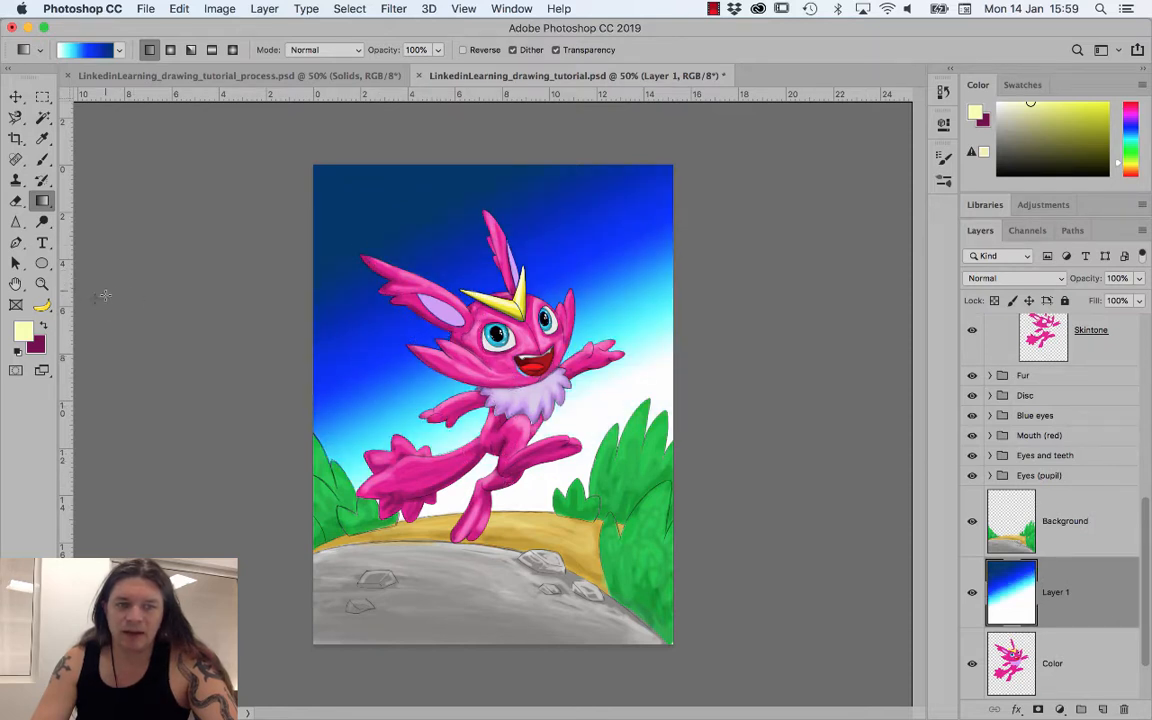
- Switch the gradient to radial and fill the sky layer with it, spreading outward from behind the character's legs toward the upper sky
left_click(42, 284)
left_click_drag(506, 336, 555, 405)
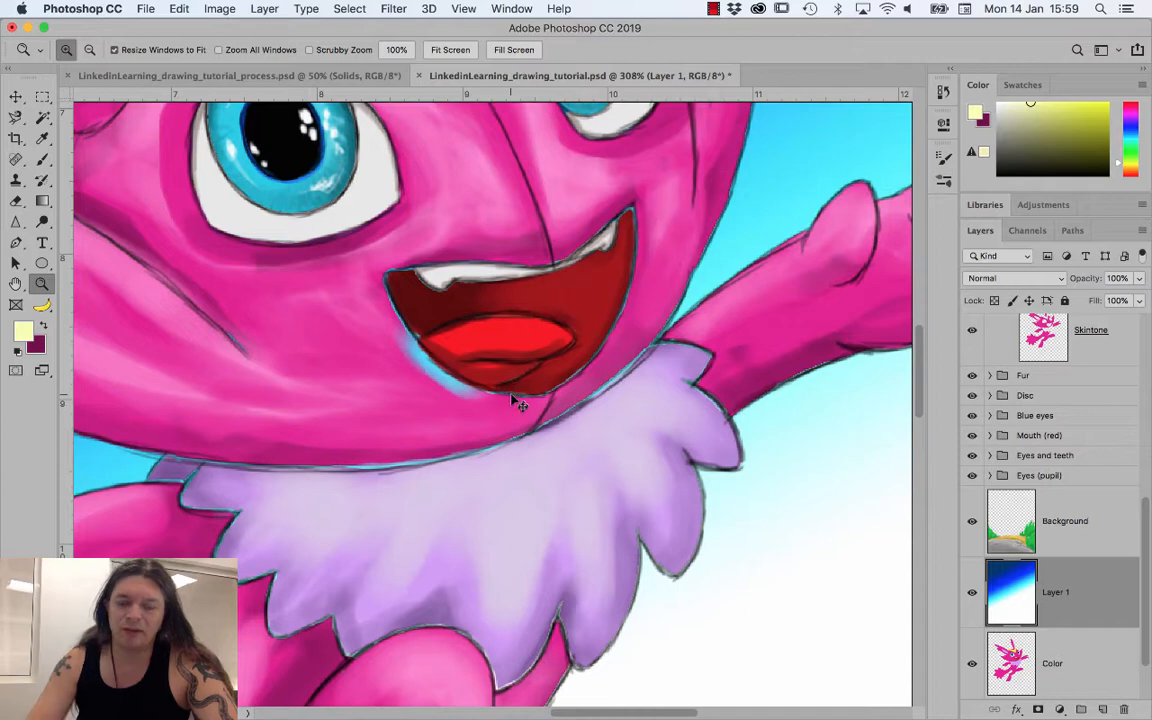
key("super+0")
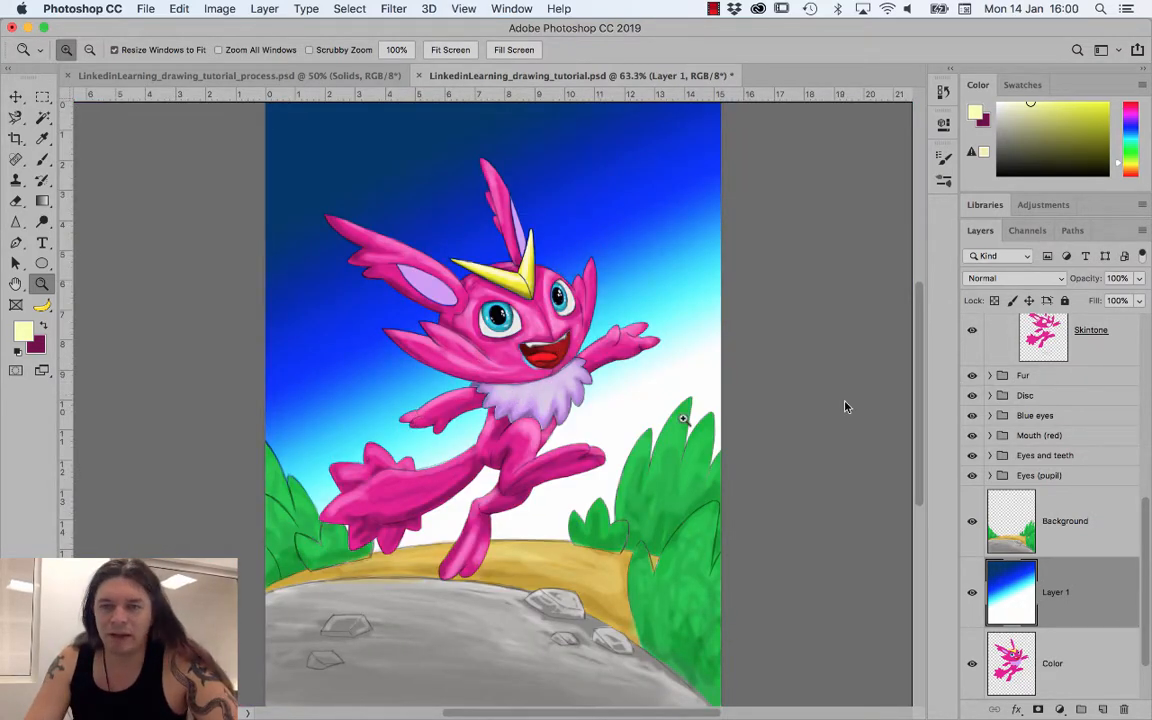
left_click(43, 202)
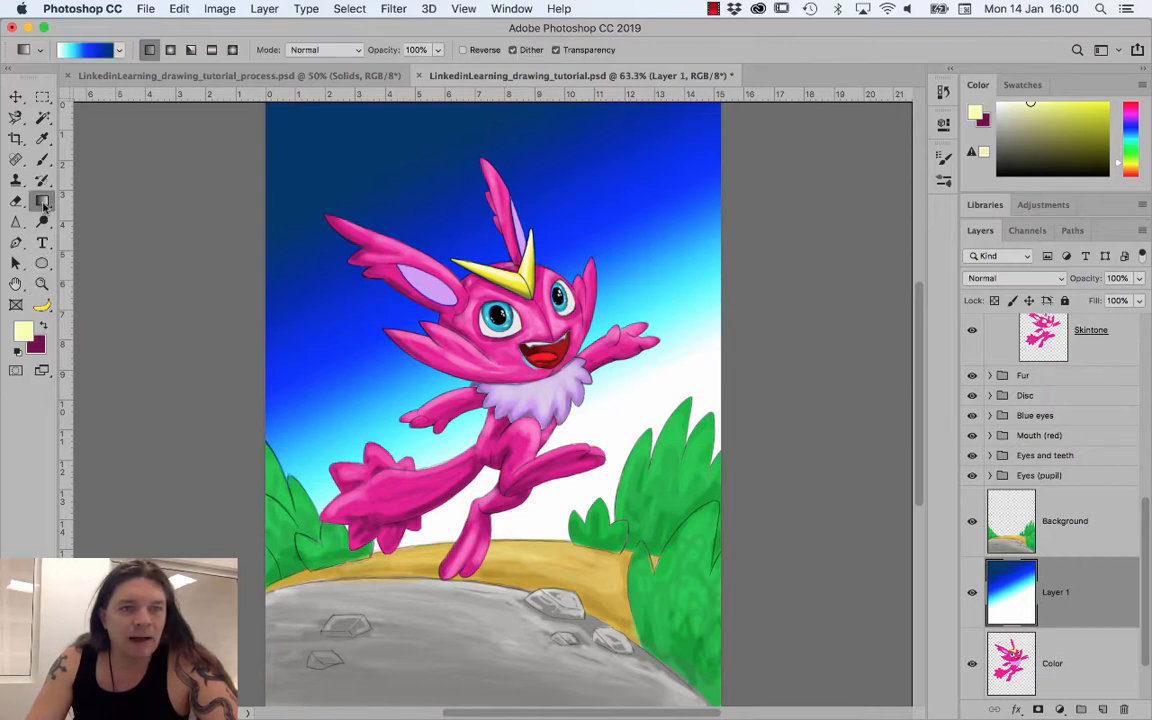
left_click(170, 49)
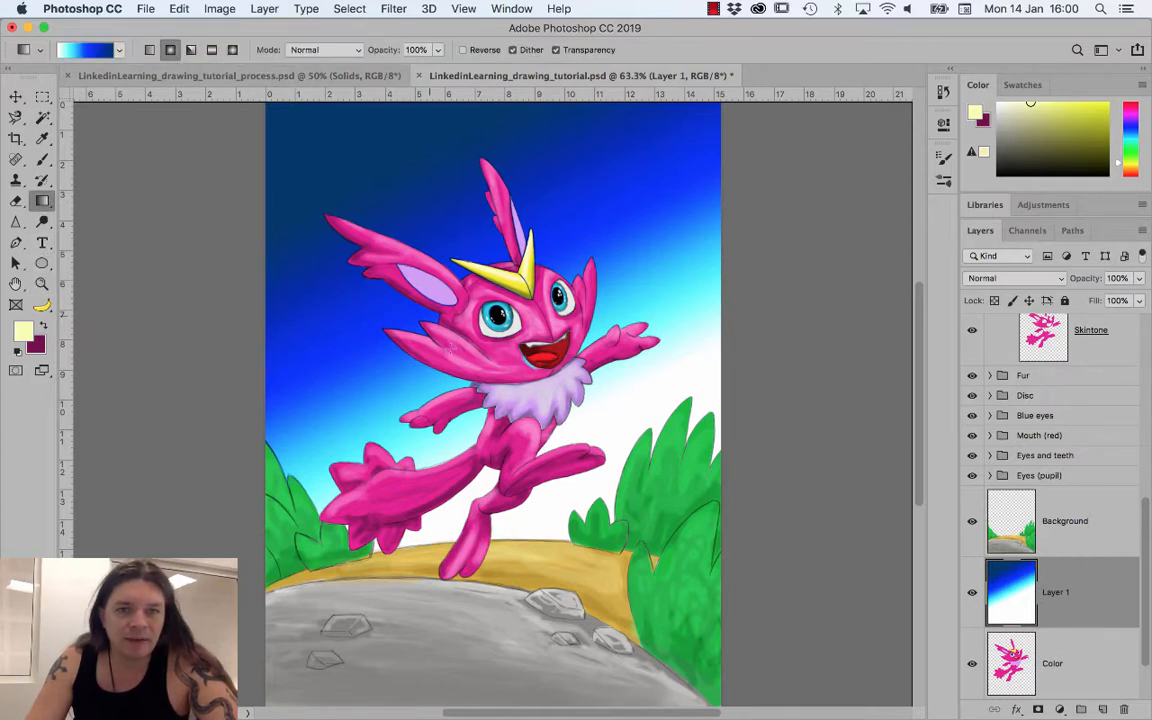
mouse_move(463, 503)
left_mouse_down()
mouse_move(530, 225)
mouse_move(583, 255)
left_mouse_up()
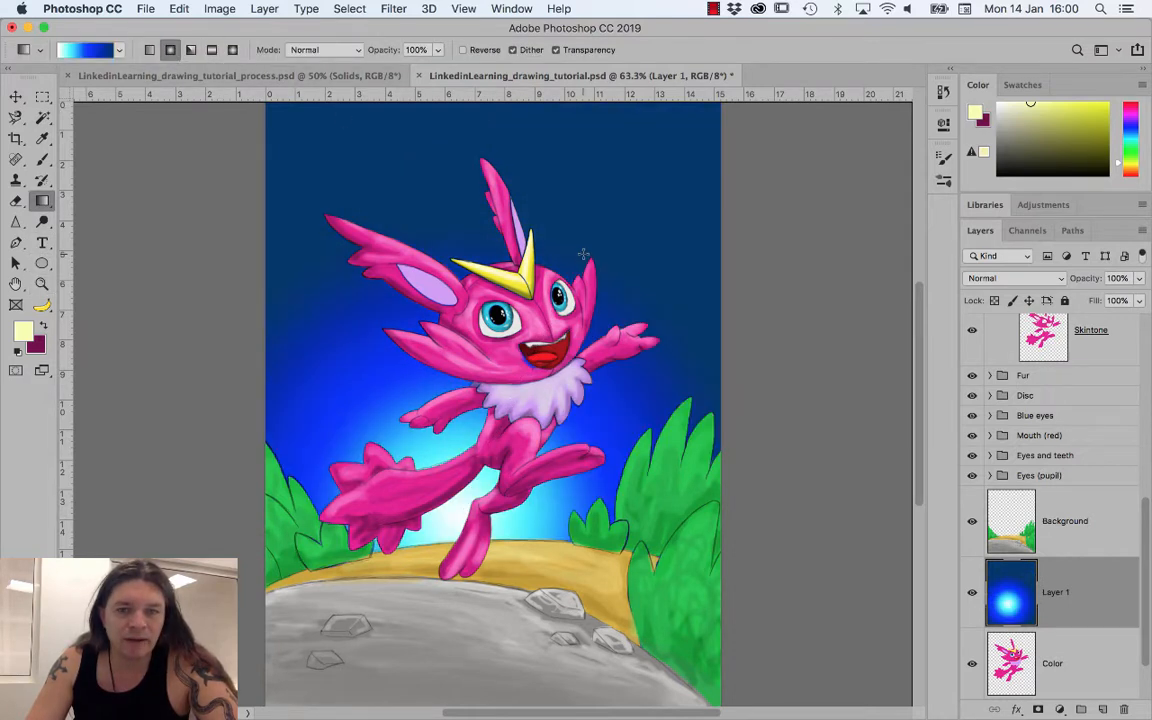
left_click_drag(440, 500, 656, 60)
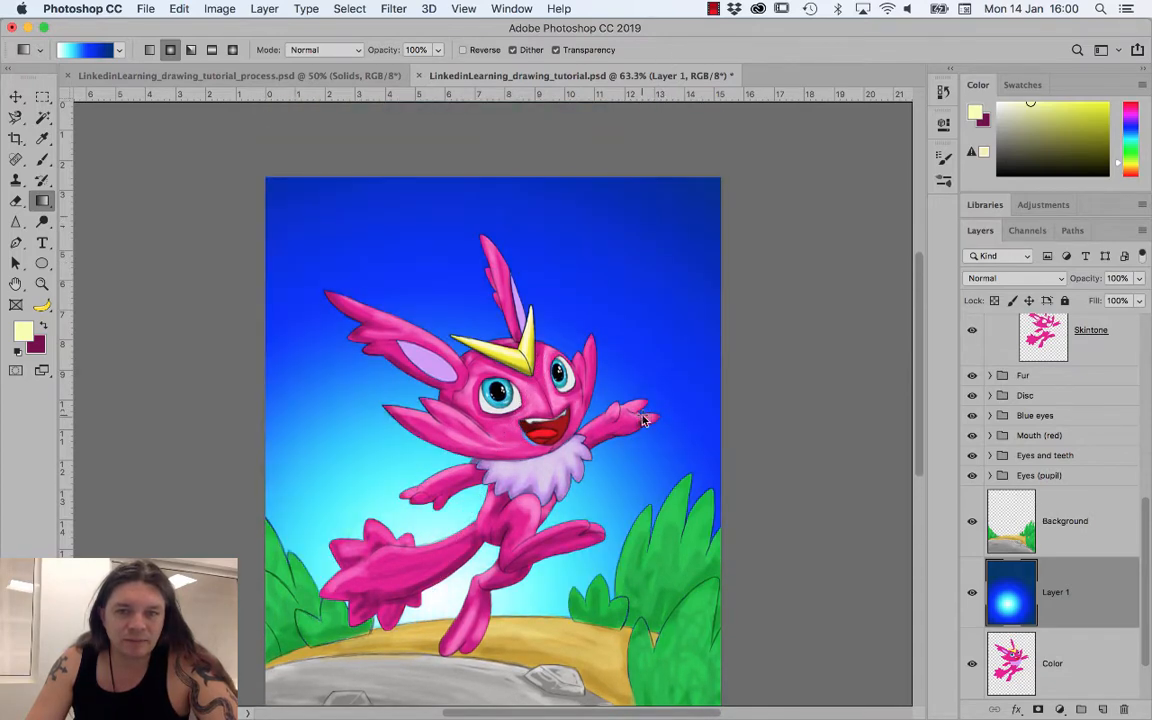
- Redraw the radial sky gradient with different centres and lengths, leaving the light glow behind the character's tail and the dark blue in the upper sky
key("super+minus")
key("super+minus")
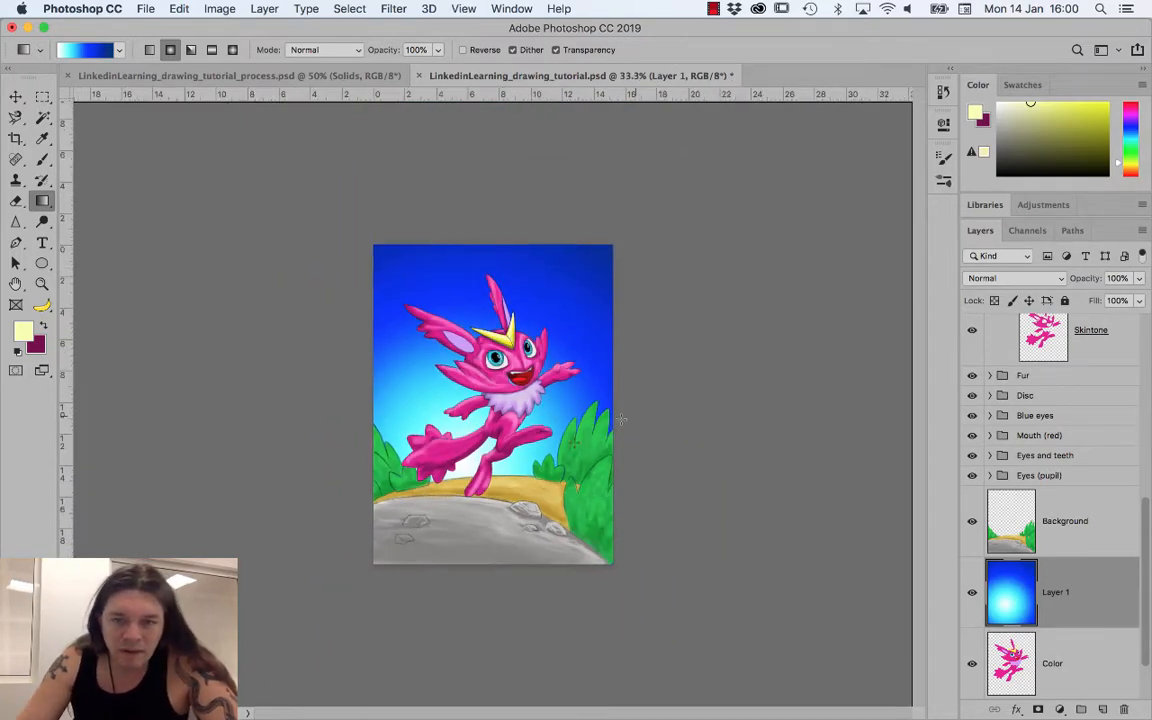
left_click_drag(458, 330, 615, 232)
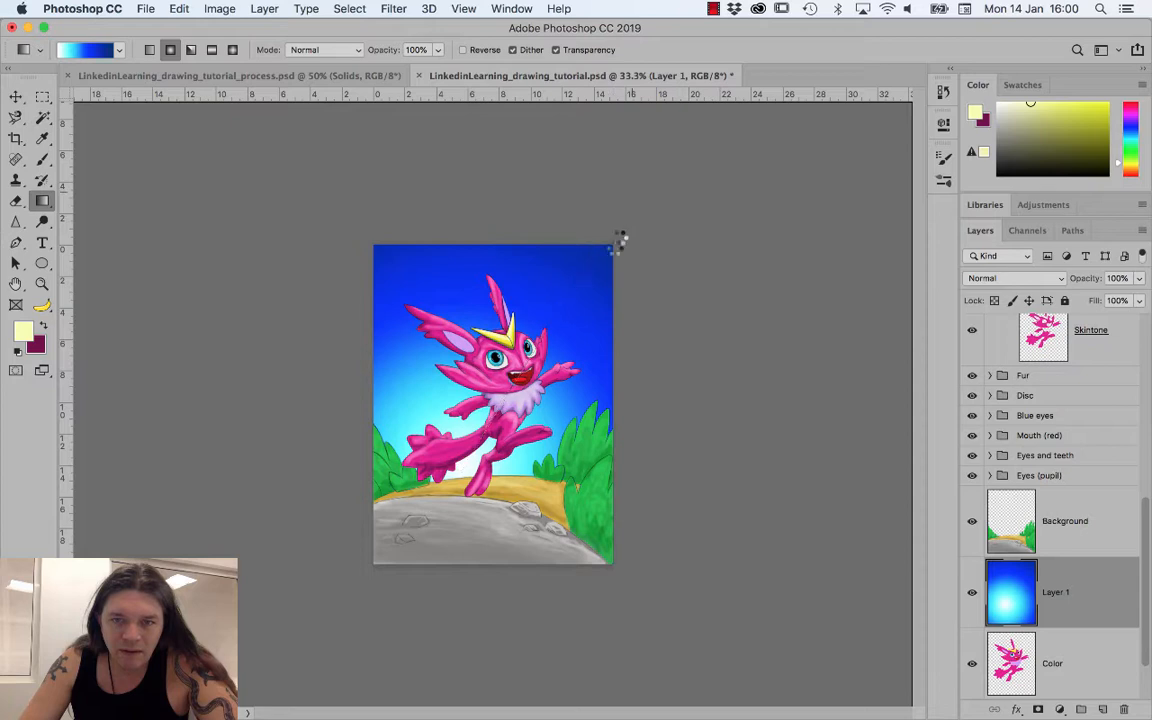
left_click_drag(458, 372, 660, 220)
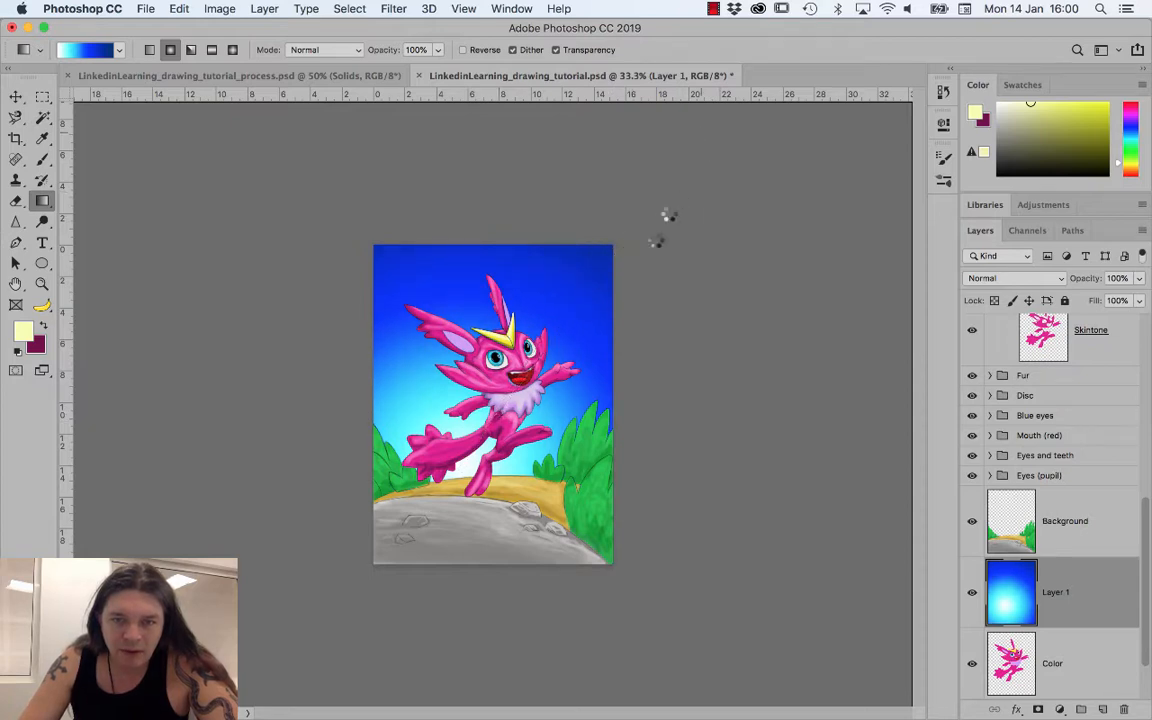
left_click_drag(455, 365, 600, 127)
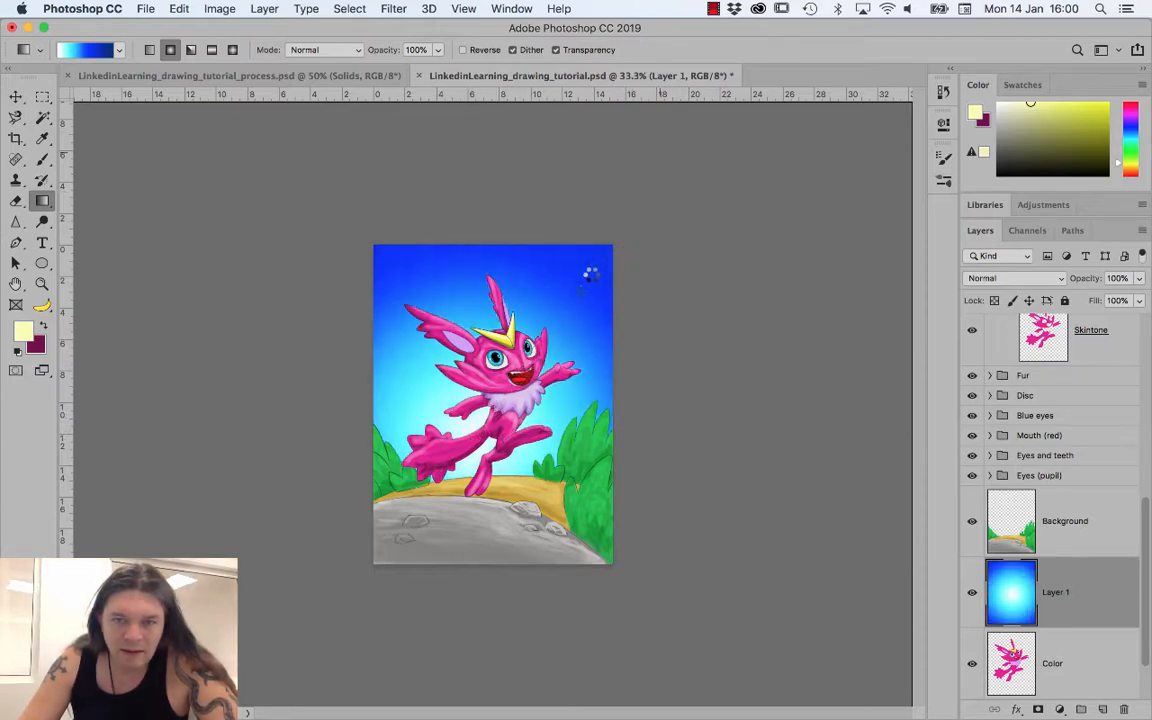
left_click_drag(506, 391, 598, 197)
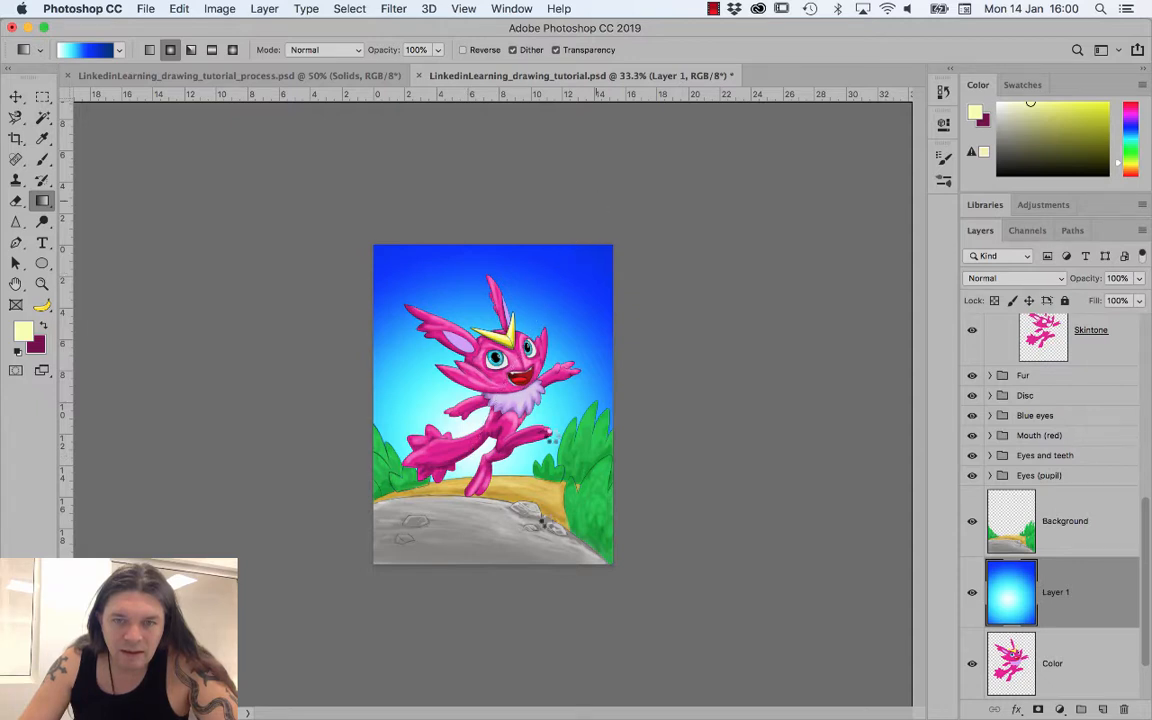
left_click_drag(450, 328, 508, 195)
left_click_drag(512, 282, 570, 160)
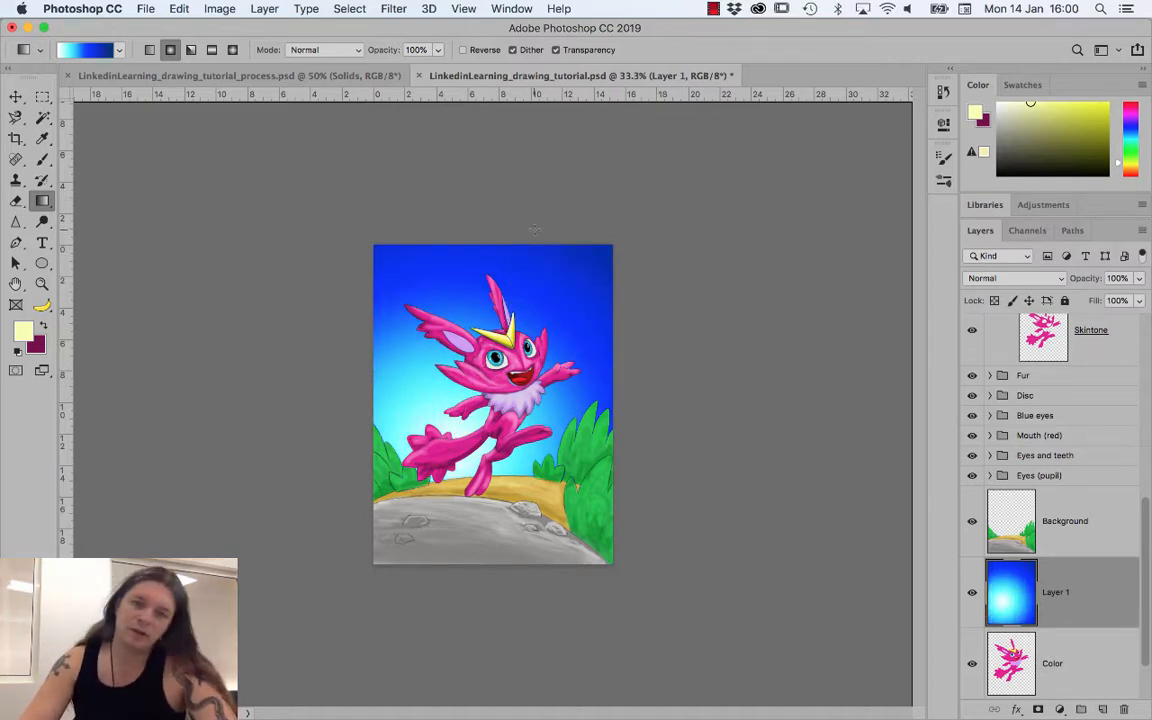
key("super+plus")
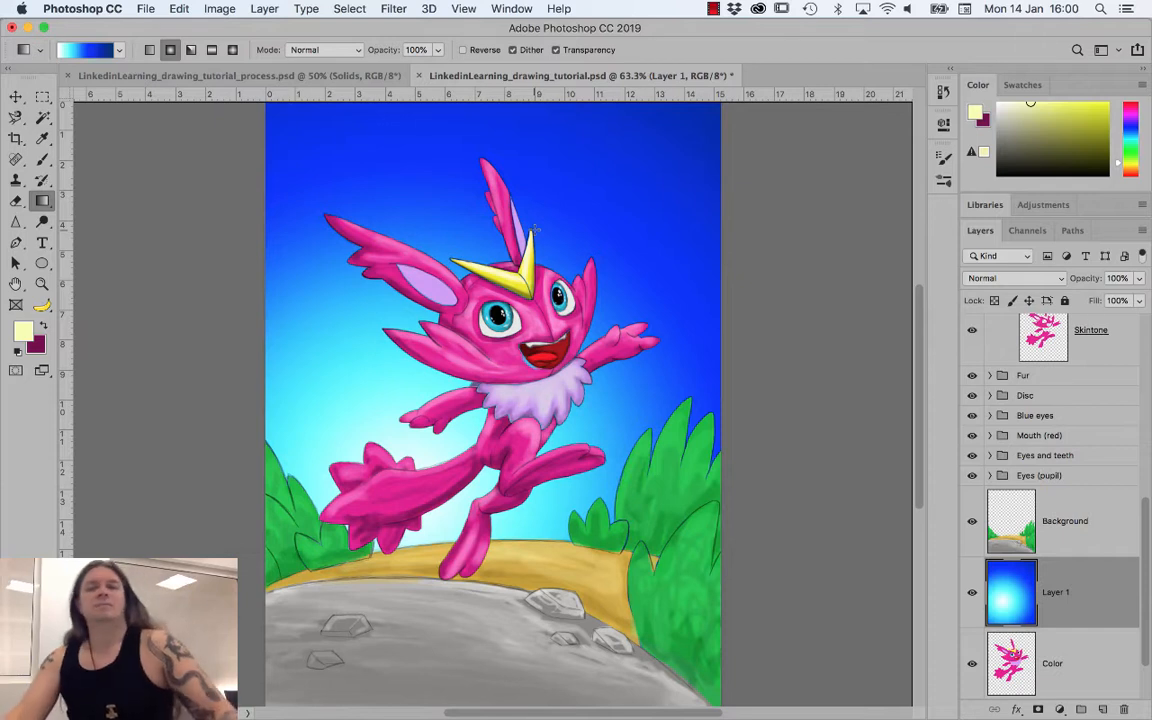
- Select the Skintone layer, sample its flat pink from the tail with the shading layer hidden, and show the shading layer again
left_click(1052, 343)
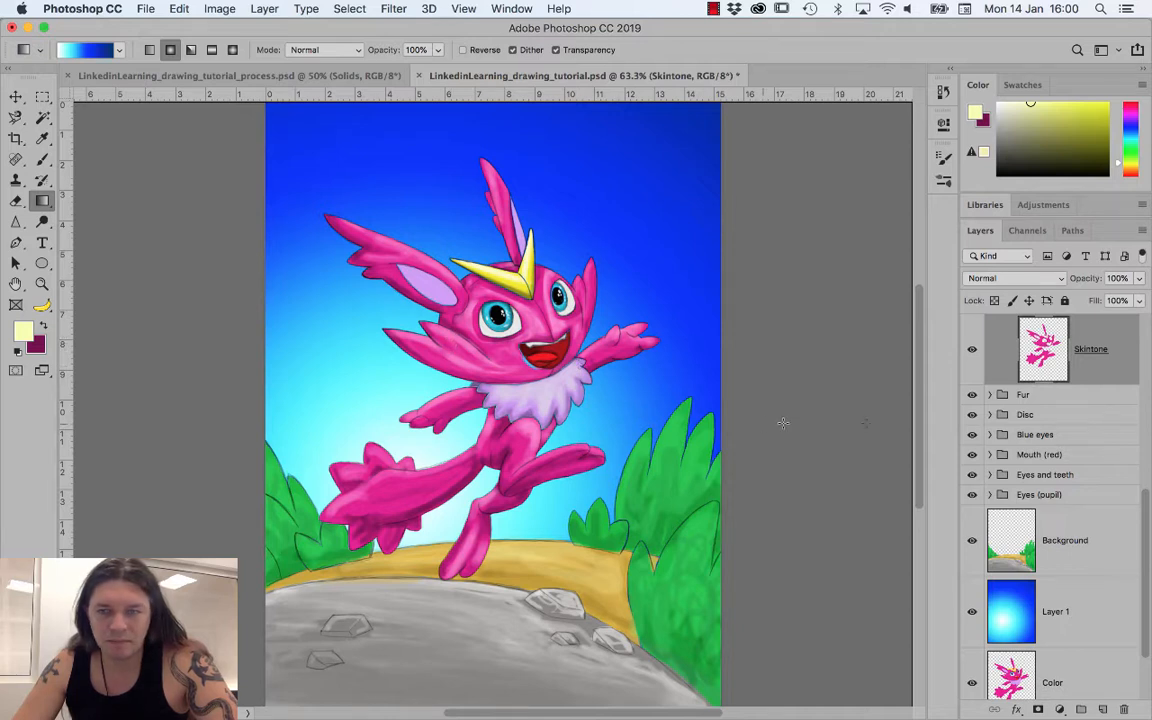
scroll(1015, 399, "up", 2)
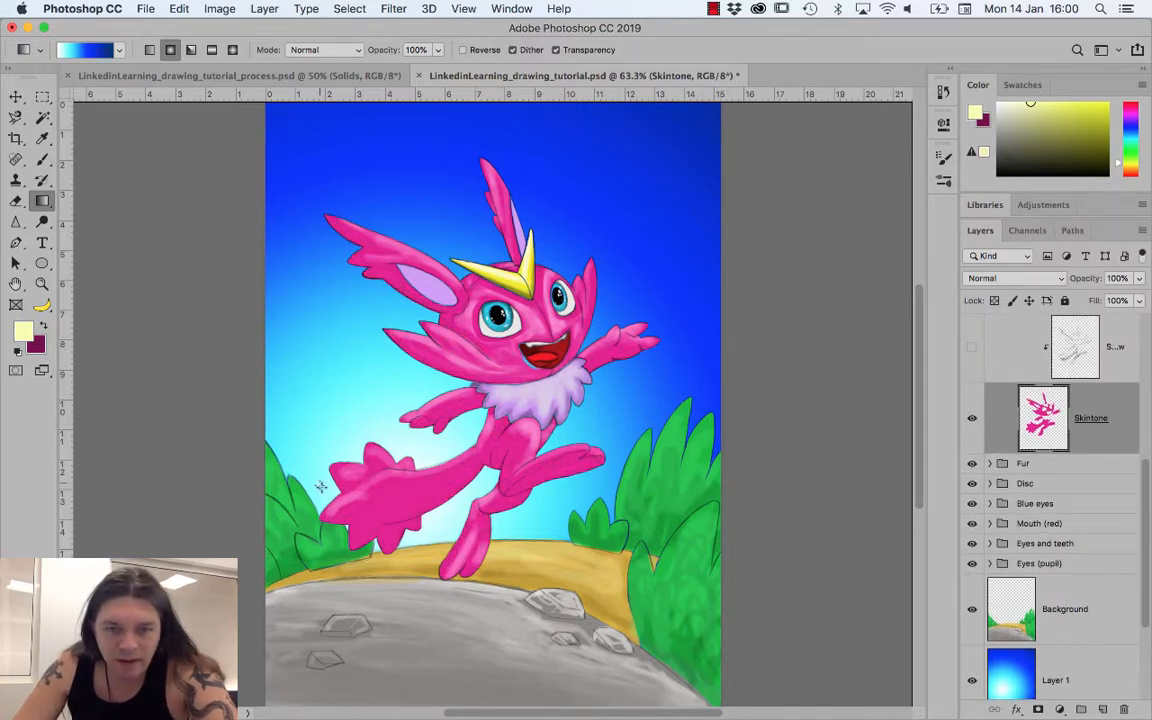
key("i")
left_click(405, 494)
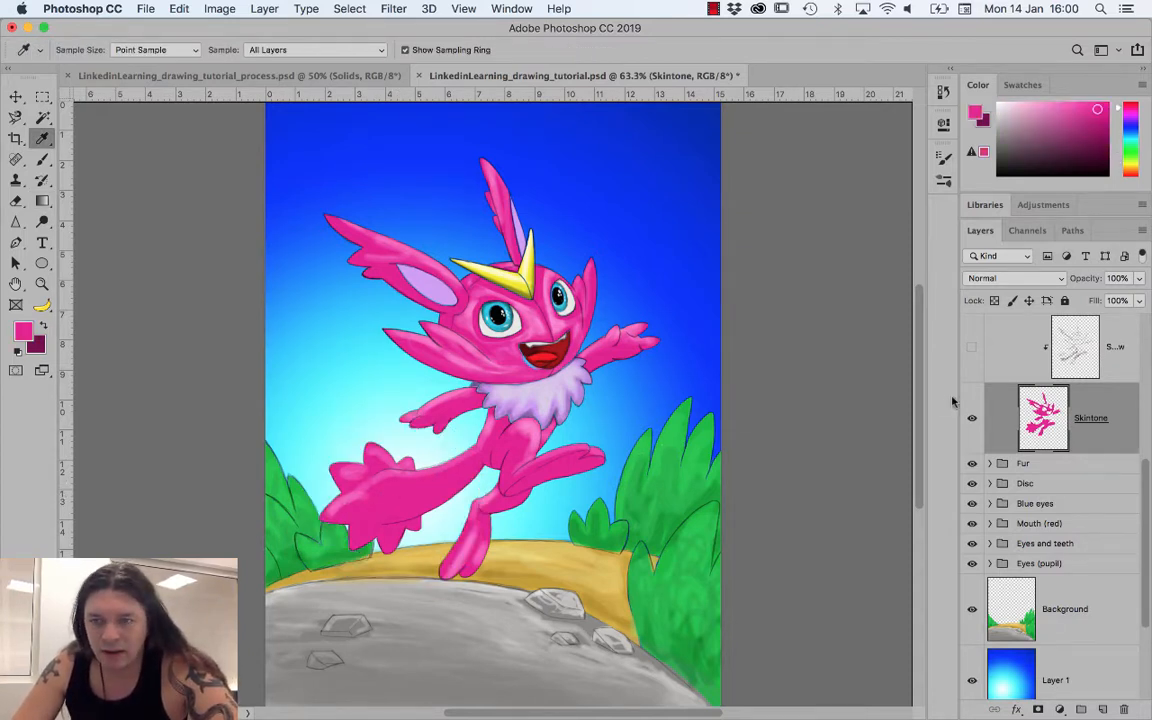
left_click(971, 346)
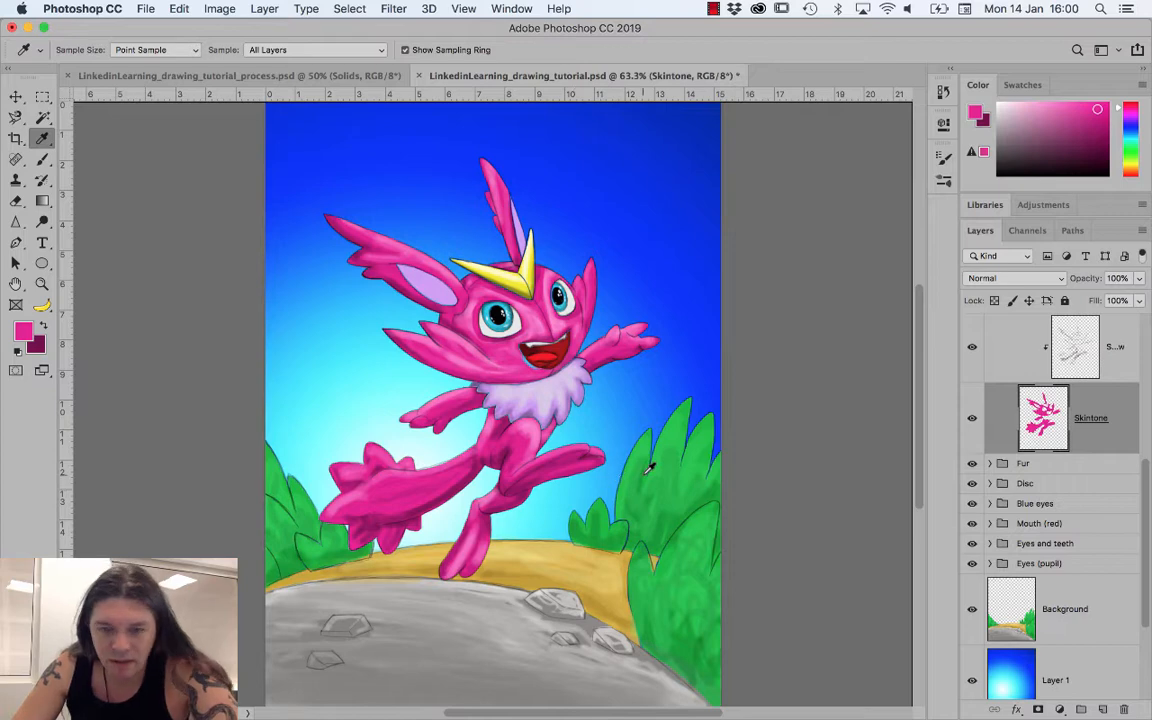
- Paint pink over the blue gap beside the character's mouth on the Skintone layer using a size 25 brush
key("b")
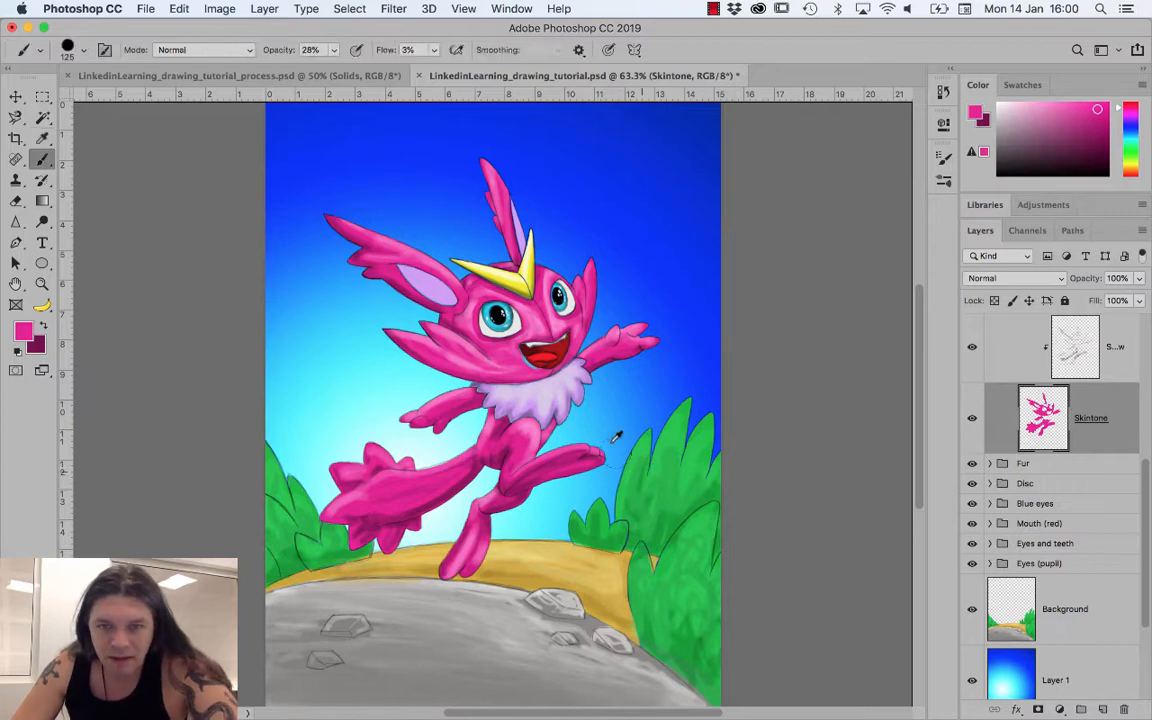
left_click(42, 284)
left_click_drag(495, 306, 578, 402)
key("b")
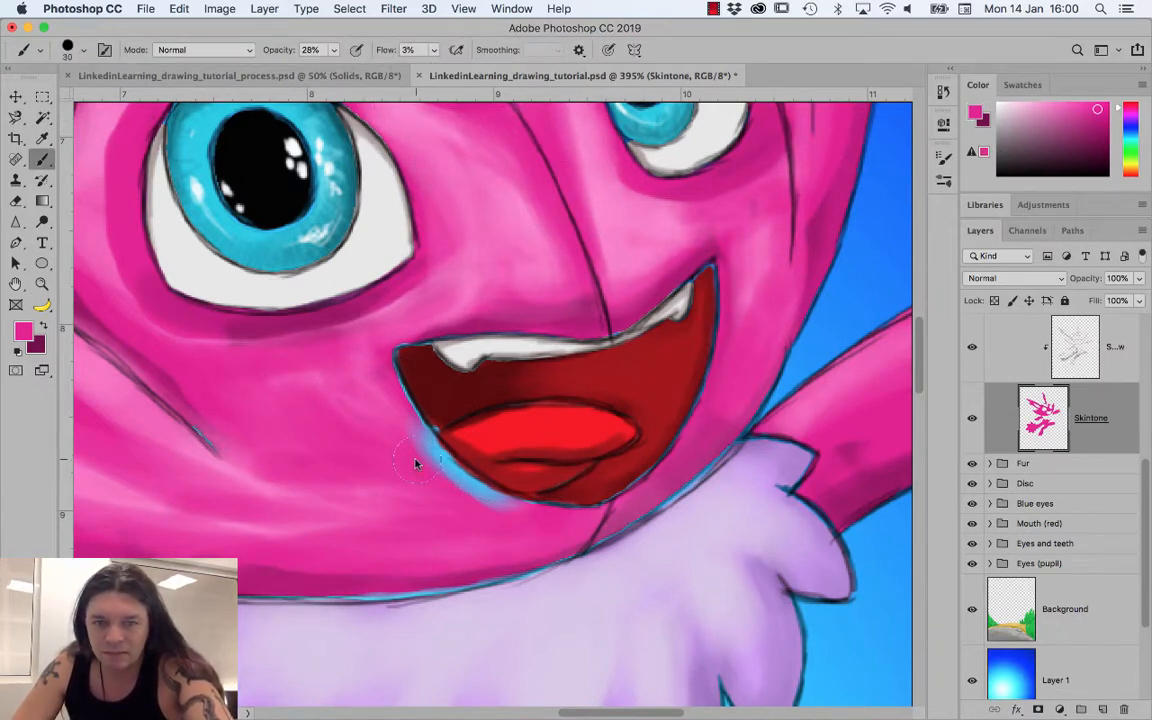
key("bracketleft")
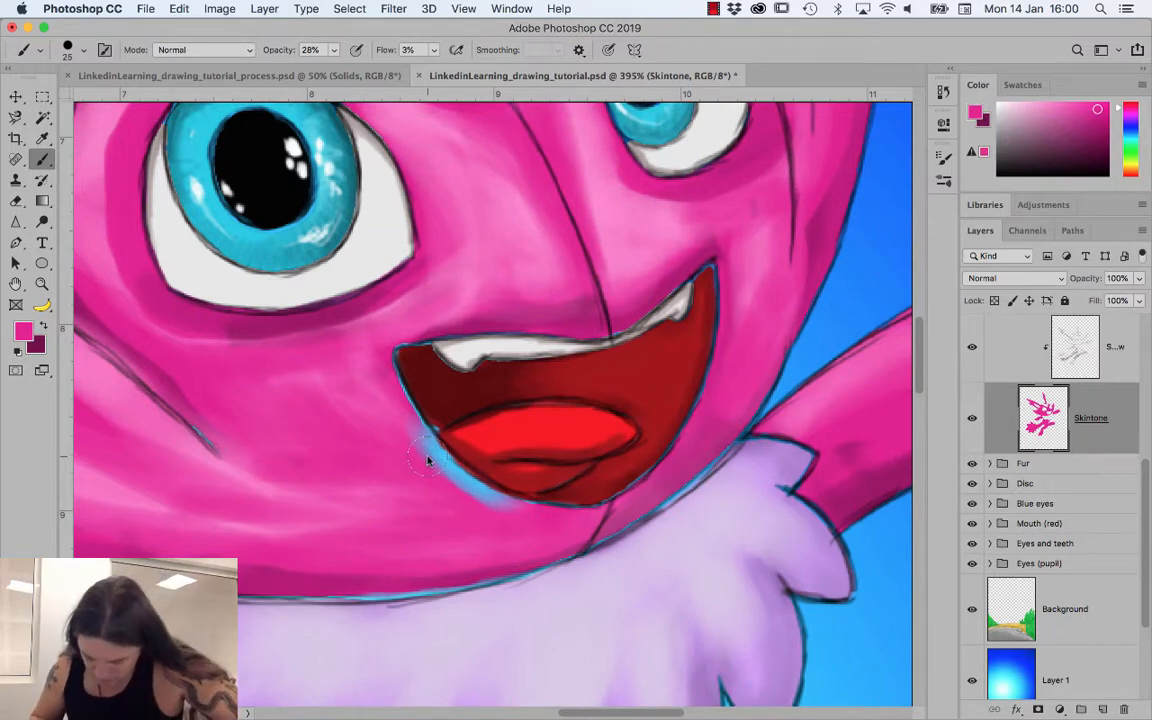
mouse_move(431, 458)
left_mouse_down()
mouse_move(515, 517)
mouse_move(403, 428)
left_mouse_up()
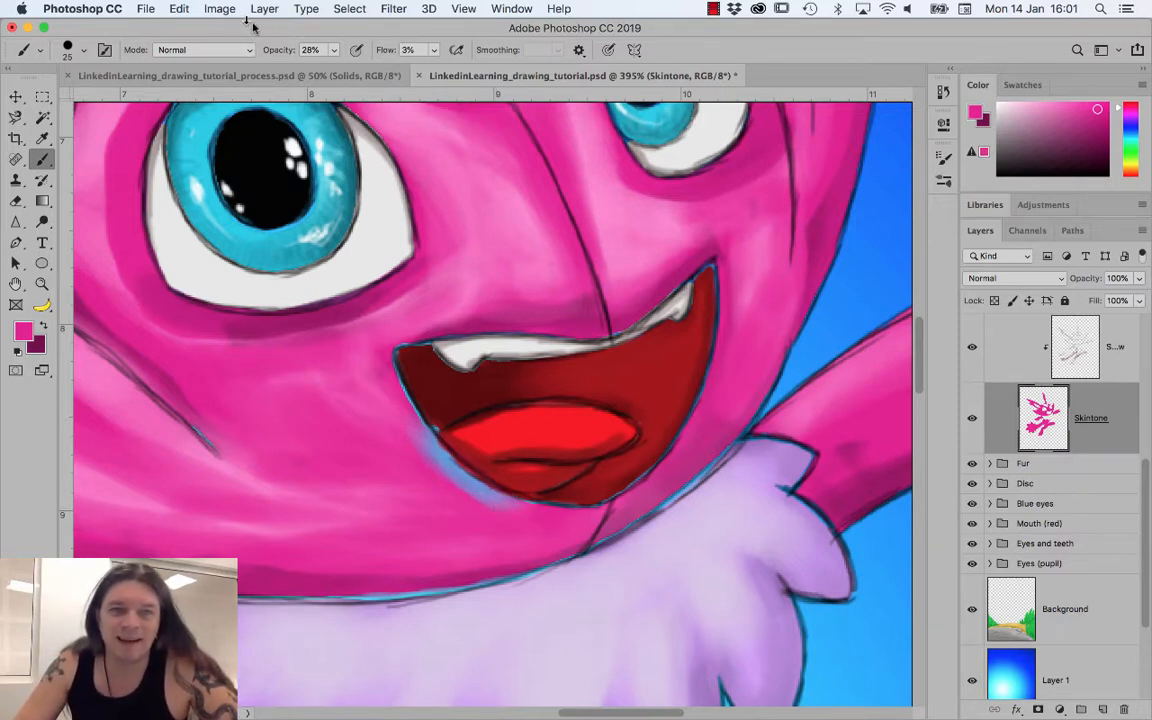
- Set the brush opacity and flow to 100% and fill the blue gap along the mouth's lower edge with solid pink
left_click(335, 50)
mouse_move(341, 68)
left_mouse_down()
mouse_move(312, 68)
mouse_move(411, 75)
left_mouse_up()
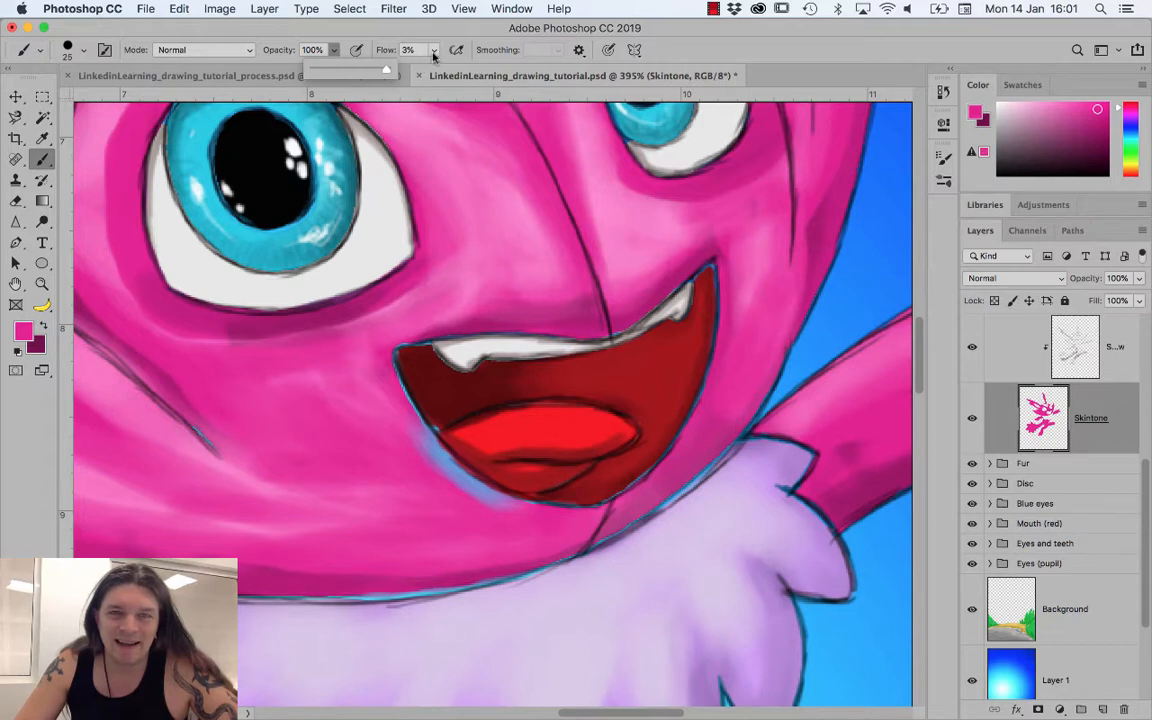
left_click(433, 52)
left_click_drag(436, 72, 517, 75)
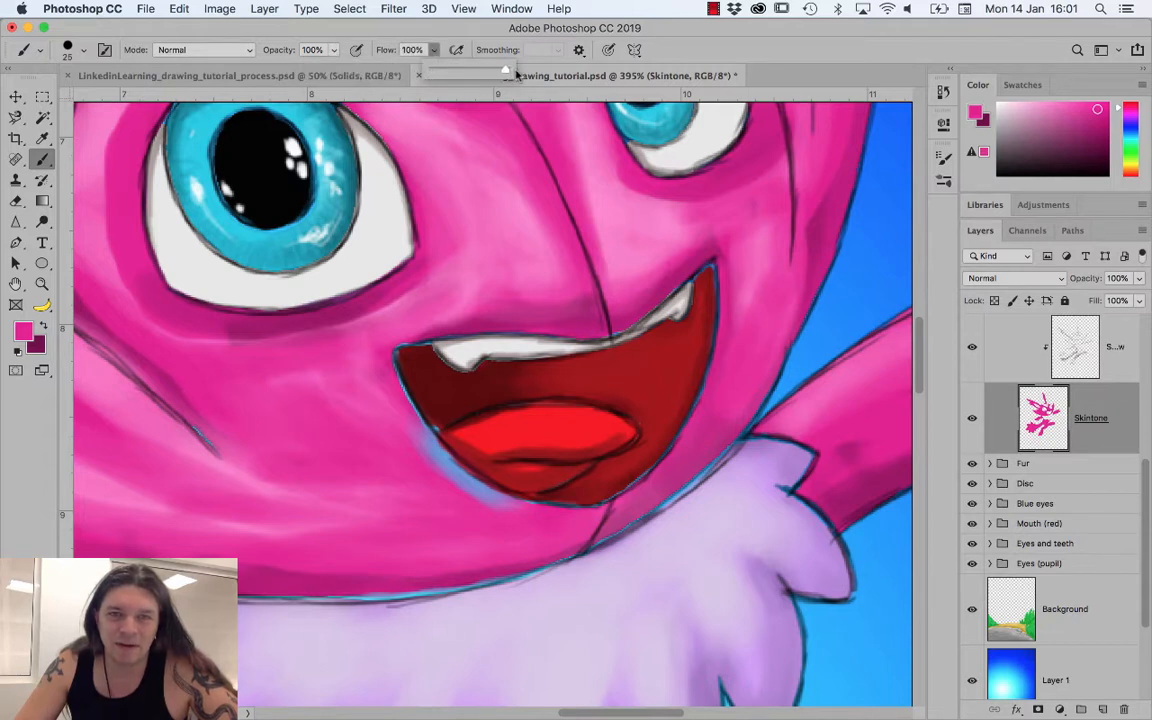
mouse_move(391, 418)
left_mouse_down()
mouse_move(450, 474)
mouse_move(402, 412)
mouse_move(468, 485)
mouse_move(528, 520)
left_mouse_up()
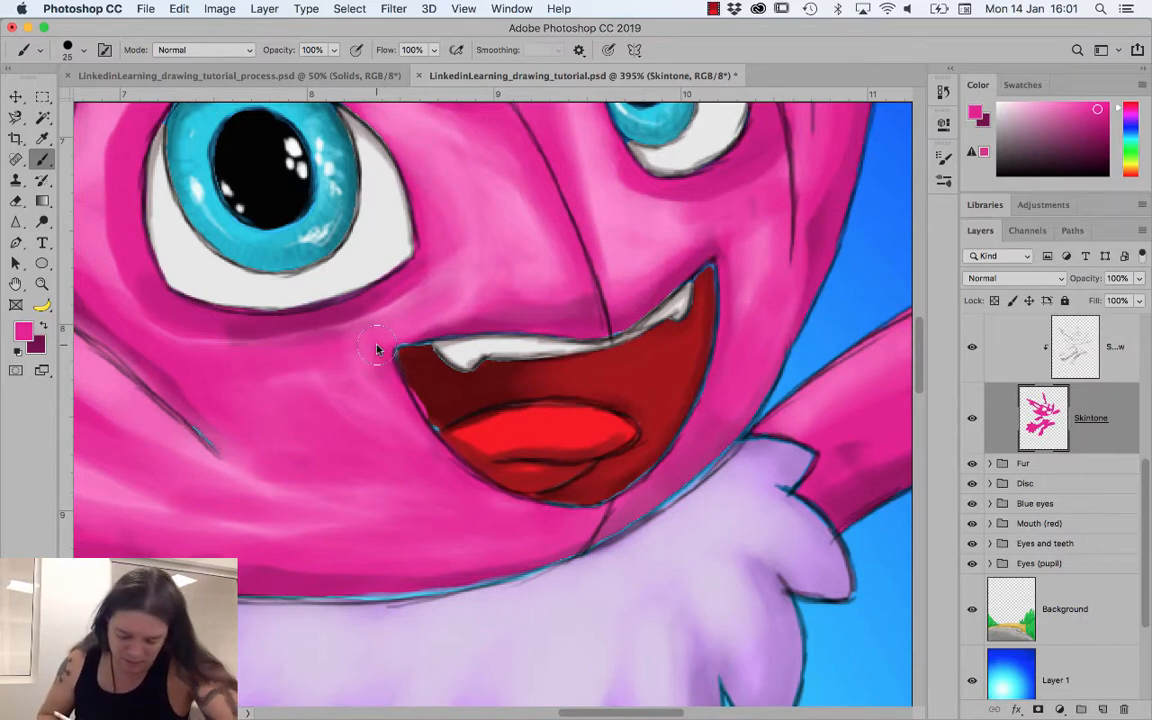
- Clean up the remaining blue fringe around the mouth's corner and upper lip on the Skintone layer
key("e")
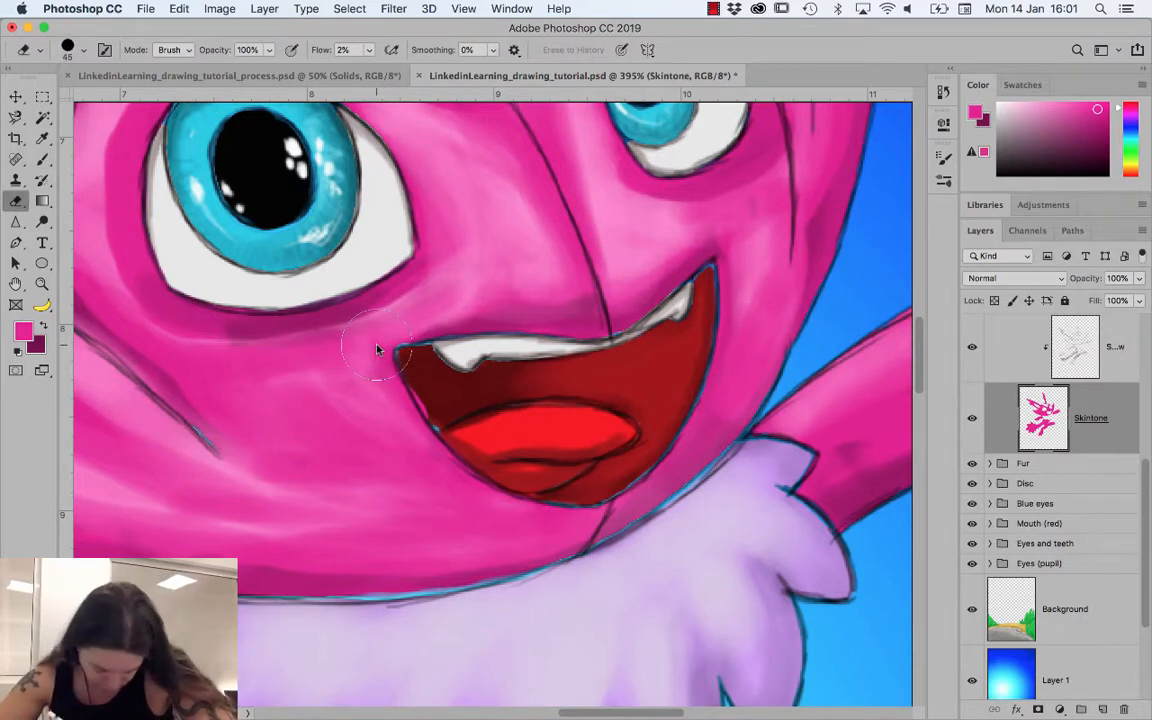
mouse_move(402, 358)
left_mouse_down()
mouse_move(425, 391)
mouse_move(435, 420)
mouse_move(414, 378)
mouse_move(426, 405)
mouse_move(413, 420)
mouse_move(384, 368)
mouse_move(426, 446)
left_mouse_up()
key("b")
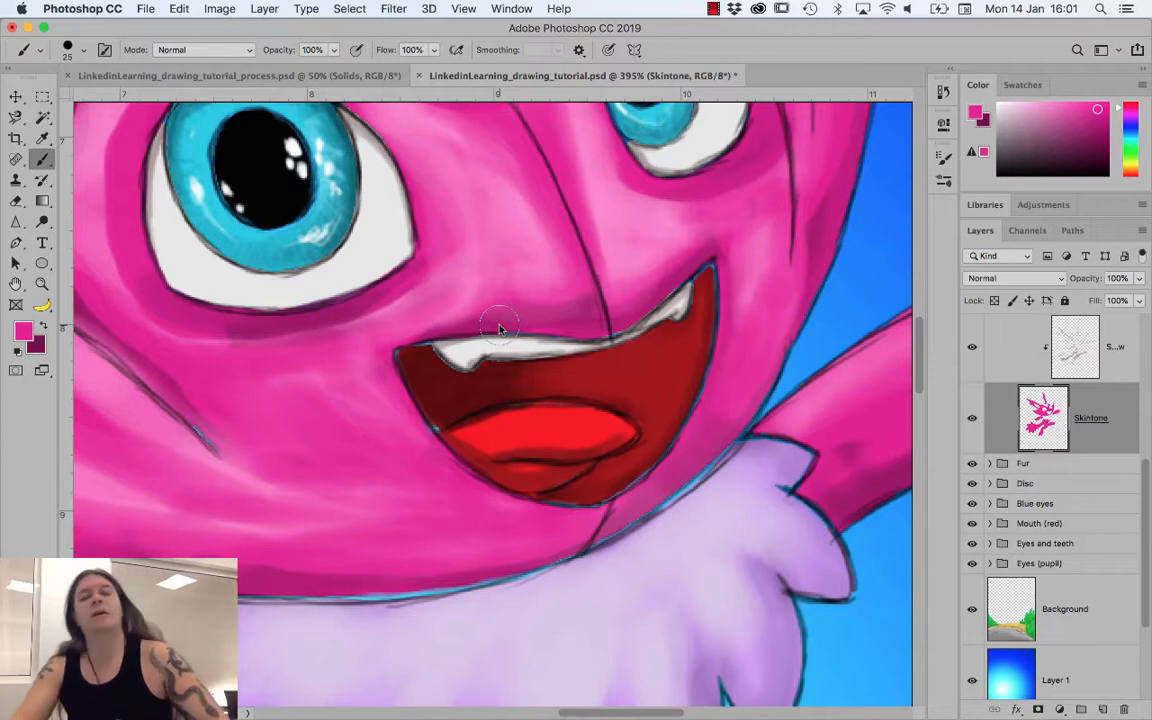
key("super+0")
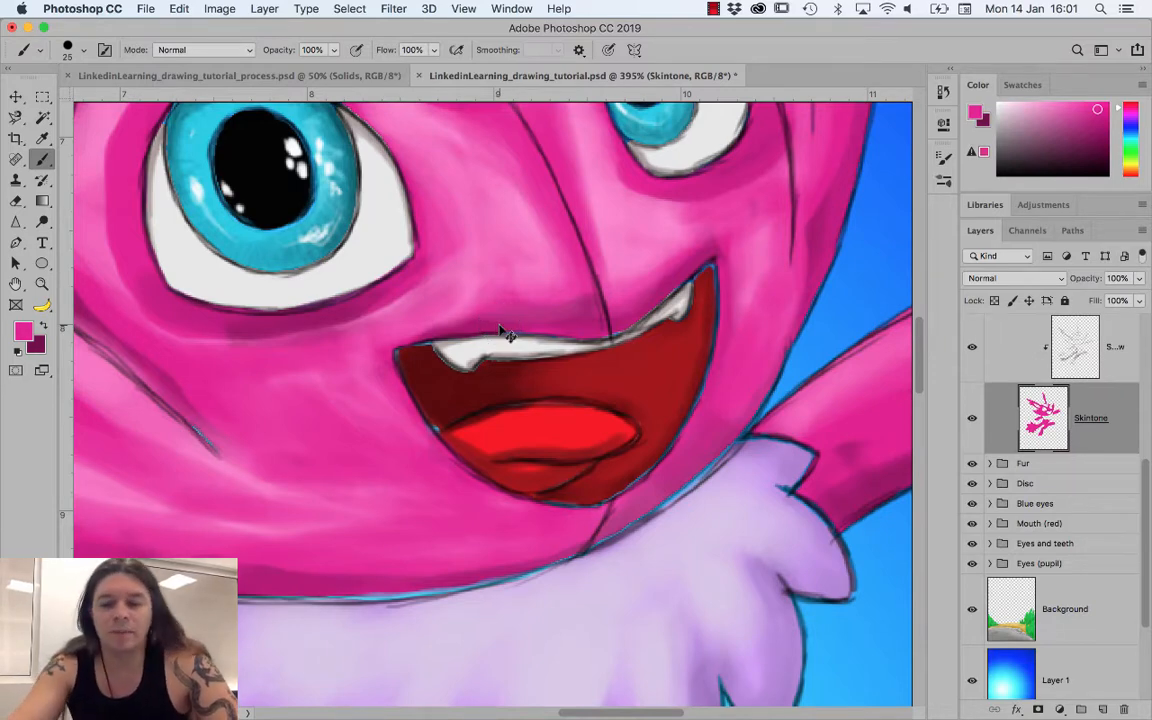